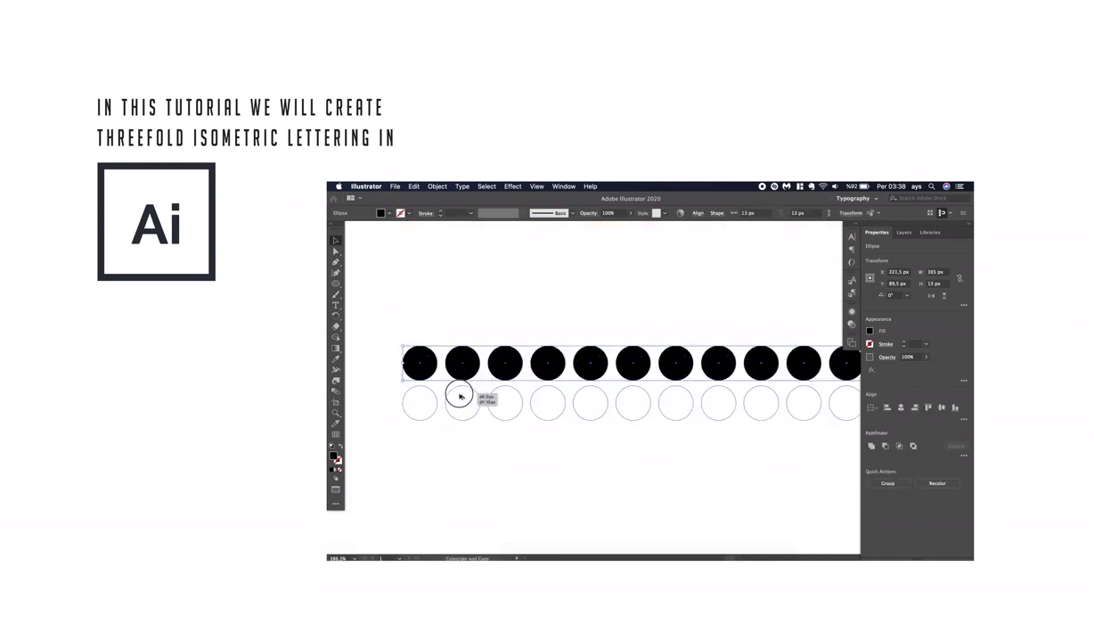
Fill the whole grid of circles beside the three 3s with the pale grey colour sampled from the palette
click(564, 415)
drag(524, 326, 411, 453)
key(i)
click(483, 294)
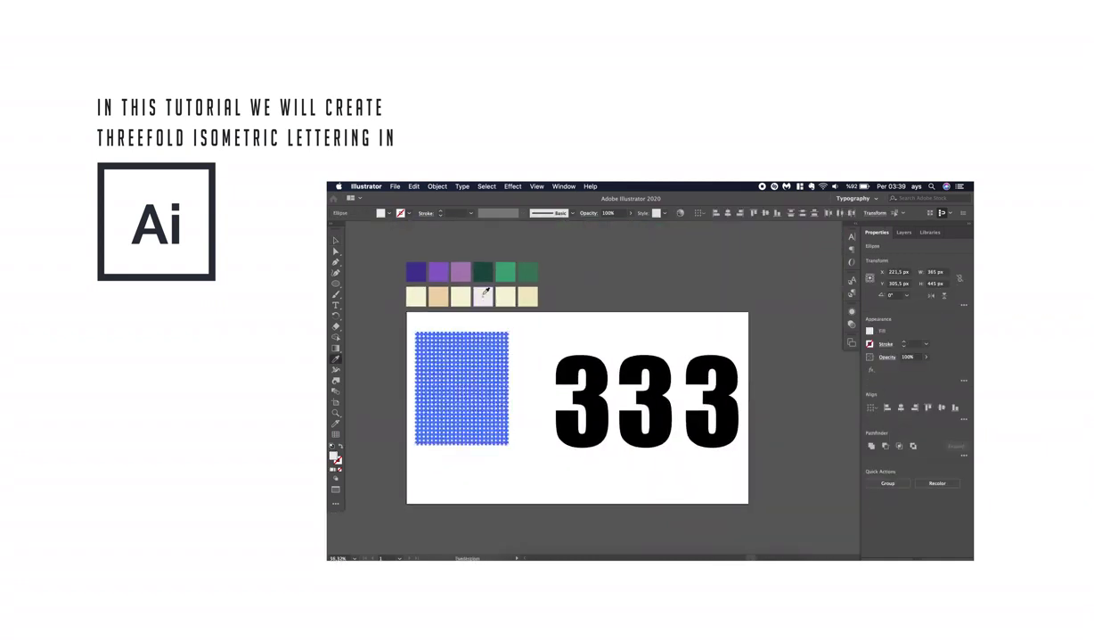
Group the circles, place them over the middle 3 and make a clipping mask from the two
key(super+g)
key(v)
drag(499, 421, 686, 434)
shift+click(659, 392)
right_click(635, 376)
click(667, 457)
Colour the first 3 purple and the last 3 green using the palette swatches
scroll(665, 426, up, 5)
scroll(664, 426, down, 5)
click(545, 401)
click(391, 258)
click(462, 257)
Apply 3D Extrude & Bevel to the purple 3 with the Isometric Top position and an extrude depth of 0 pt
click(544, 396)
click(512, 186)
click(664, 244)
click(818, 216)
click(819, 216)
click(804, 357)
click(816, 214)
click(804, 376)
drag(799, 327, 792, 330)
text(0)
click(794, 357)
click(807, 385)
click(847, 377)
click(943, 476)
Apply 3D Extrude & Bevel to the dotted middle 3 in the Isometric Top position and shift it toward the purple 3
click(627, 407)
click(512, 186)
click(664, 244)
click(816, 213)
click(814, 378)
click(802, 327)
click(944, 476)
drag(605, 395, 563, 405)
Apply 3D Extrude & Bevel to the green 3 in the Isometric Top position, adjusting its extrude depth
click(686, 411)
click(512, 186)
mouse_move(618, 244)
click(663, 242)
click(815, 214)
click(813, 377)
click(802, 326)
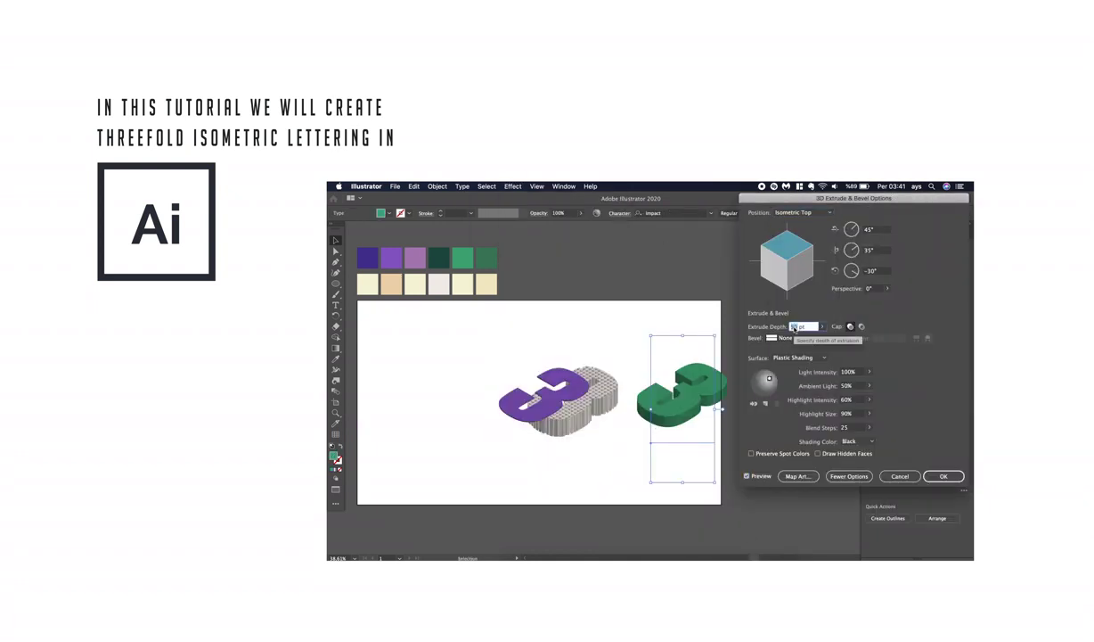
click(869, 430)
click(943, 476)
Arrange the green 3 behind the other numerals and move it closer to the dotted 3
right_click(678, 384)
mouse_move(740, 518)
click(817, 540)
drag(683, 410, 632, 426)
Move the dotted 3 onto the green 3 and nudge it until it stacks directly on top
drag(571, 419, 599, 416)
key(shift+Right)
key(shift+Right)
key(shift+Right)
key(shift+Right)
key(shift+Right)
key(shift+Right)
key(shift+Right)
key(shift+Right)
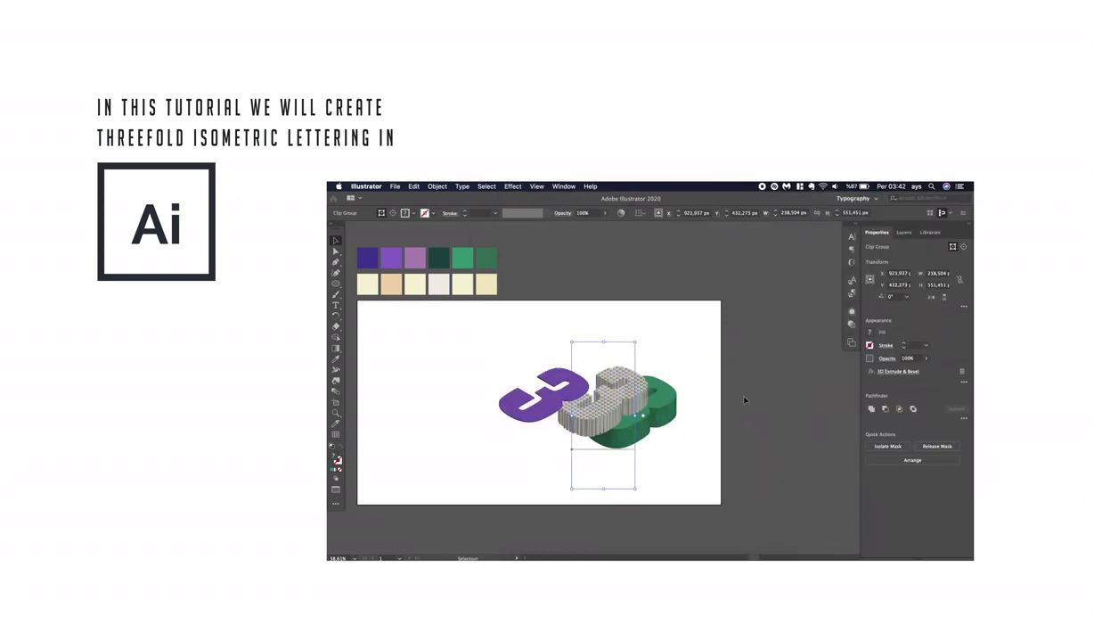
key(shift+Right)
key(shift+Right)
key(shift+Right)
key(shift+Right)
key(shift+Right)
key(shift+Right)
key(shift+Right)
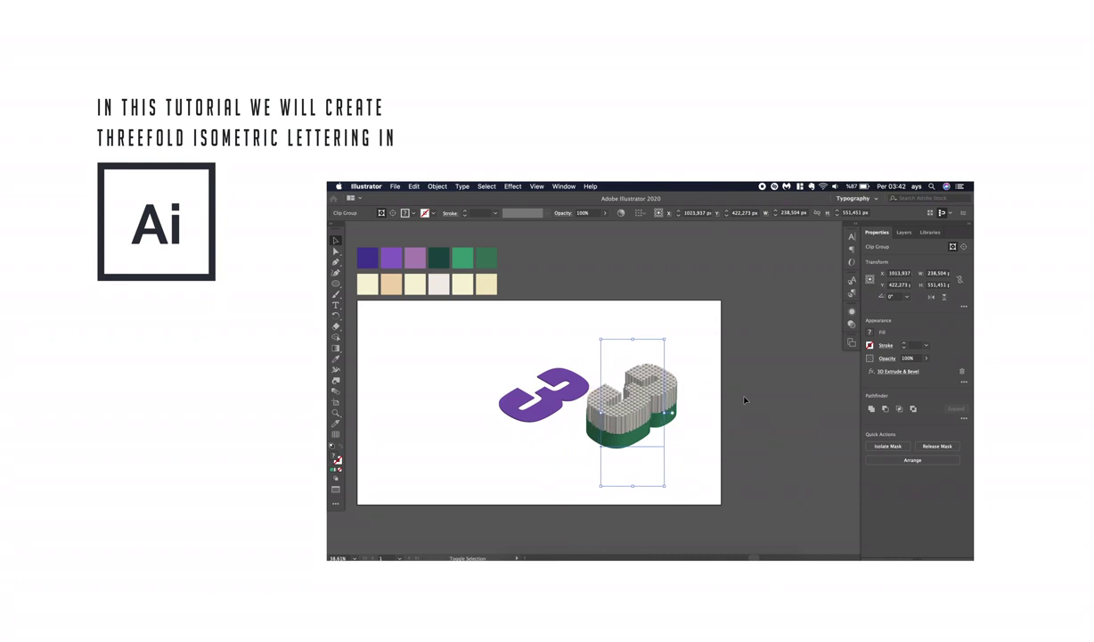
key(shift+Up)
key(shift+Left)
key(shift+Left)
key(shift+Up)
key(shift+Up)
key(shift+Left)
key(shift+Left)
key(shift+Down)
key(shift+Left)
key(Right)
key(Right)
key(Up)
key(Up)
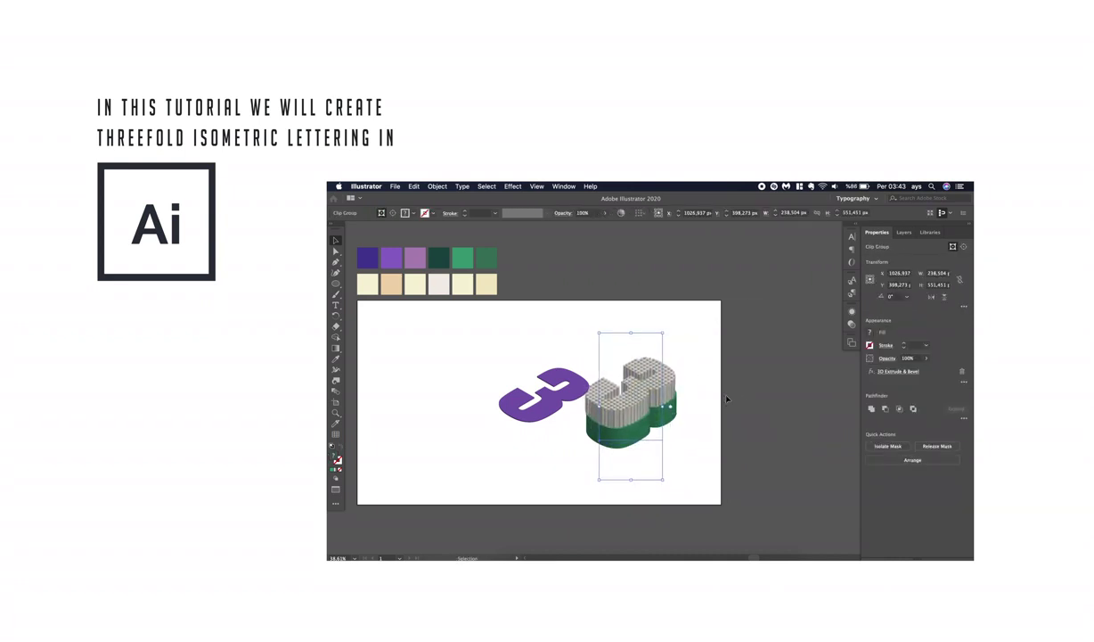
Move the purple 3 onto the dotted 3 so it forms the top layer of the stack
click(532, 410)
key(shift+Right)
key(shift+Right)
key(shift+Right)
key(shift+Right)
key(shift+Right)
key(shift+Right)
key(shift+Right)
key(shift+Right)
key(shift+Right)
key(shift+Right)
key(shift+Right)
key(shift+Right)
key(shift+Right)
key(shift+Right)
key(shift+Right)
key(shift+Right)
key(shift+Right)
key(shift+Right)
key(shift+Right)
key(shift+Right)
key(shift+Up)
key(shift+Up)
key(shift+Up)
key(shift+Up)
key(shift+Up)
key(shift+Up)
key(shift+Up)
key(shift+Up)
key(shift+Right)
key(shift+Down)
key(shift+Down)
key(shift+Down)
click(734, 413)
Set the opacity of the dotted middle 3 to 40%
click(617, 415)
click(583, 213)
text(40)
key(Return)
click(703, 342)
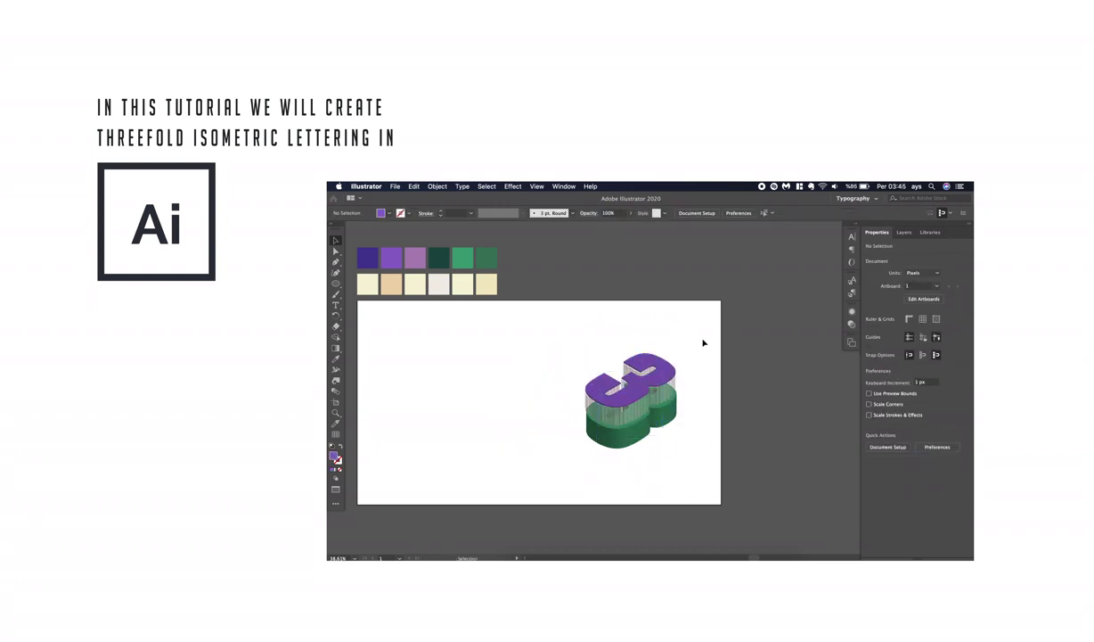
Select the complete stack of 3s and move it toward the middle of the artboard
scroll(704, 343, down, 2)
scroll(703, 342, left, 3)
drag(736, 324, 655, 439)
drag(686, 391, 585, 389)
click(753, 226)
scroll(754, 226, down, 2)
scroll(605, 375, up, 8)
Apply a further effect to the stacked 3 artwork and adjust the effect's settings
click(643, 435)
click(513, 186)
click(669, 472)
click(590, 187)
mouse_move(514, 187)
click(567, 344)
click(737, 419)
click(788, 436)
drag(903, 270, 885, 289)
click(924, 302)
click(918, 356)
click(922, 302)
click(914, 293)
click(824, 259)
click(751, 259)
click(894, 215)
click(752, 337)
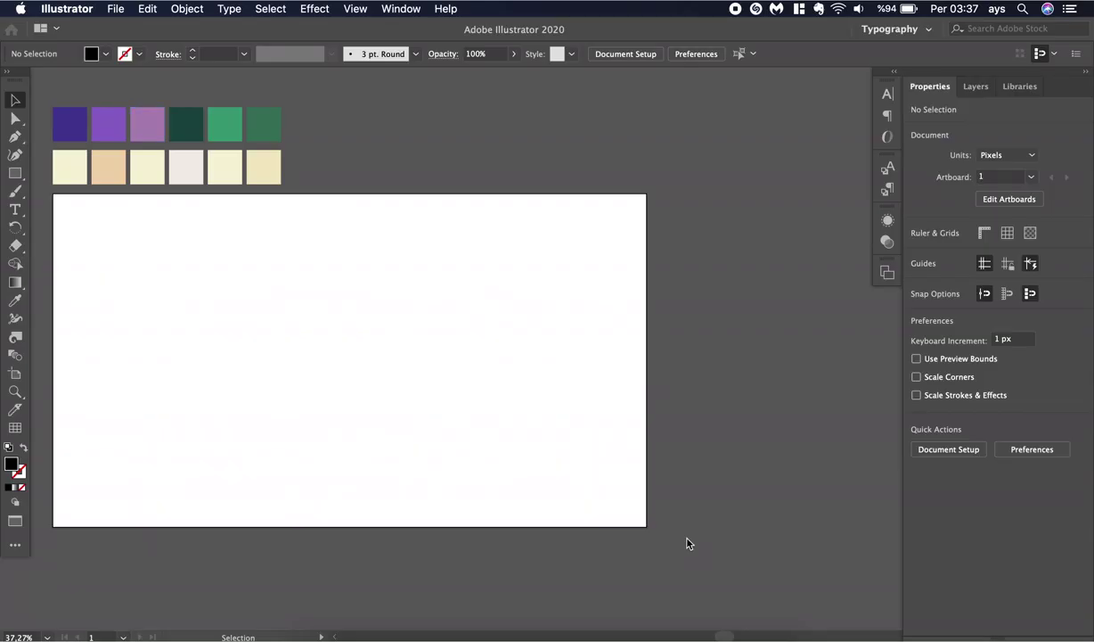
Add placeholder point text on the empty artboard and set its font size to 150 pt
click(20, 211)
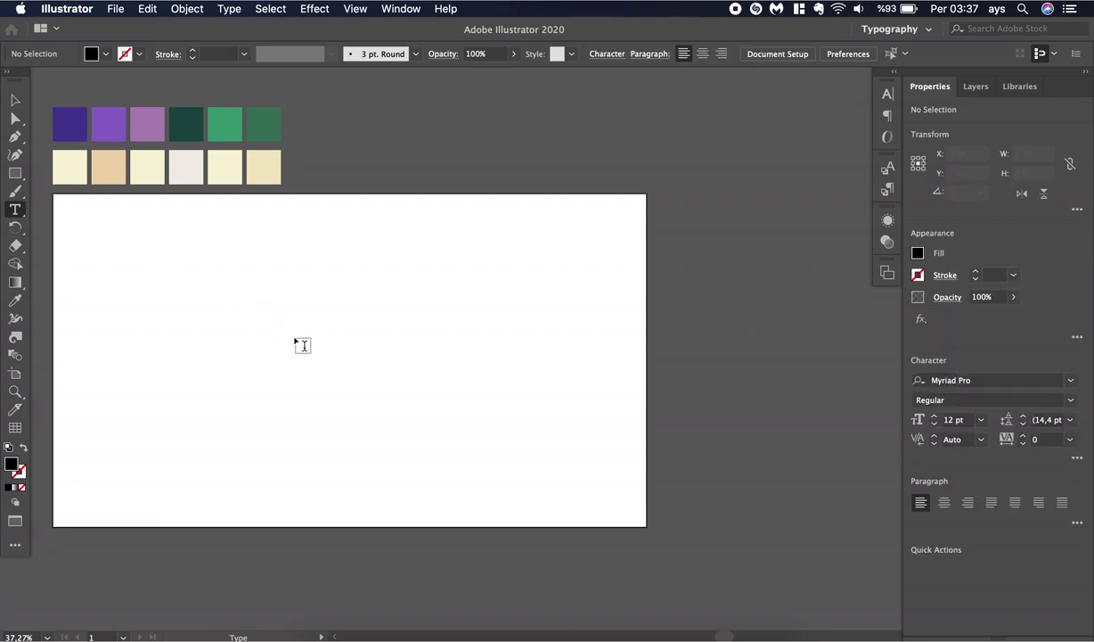
click(294, 335)
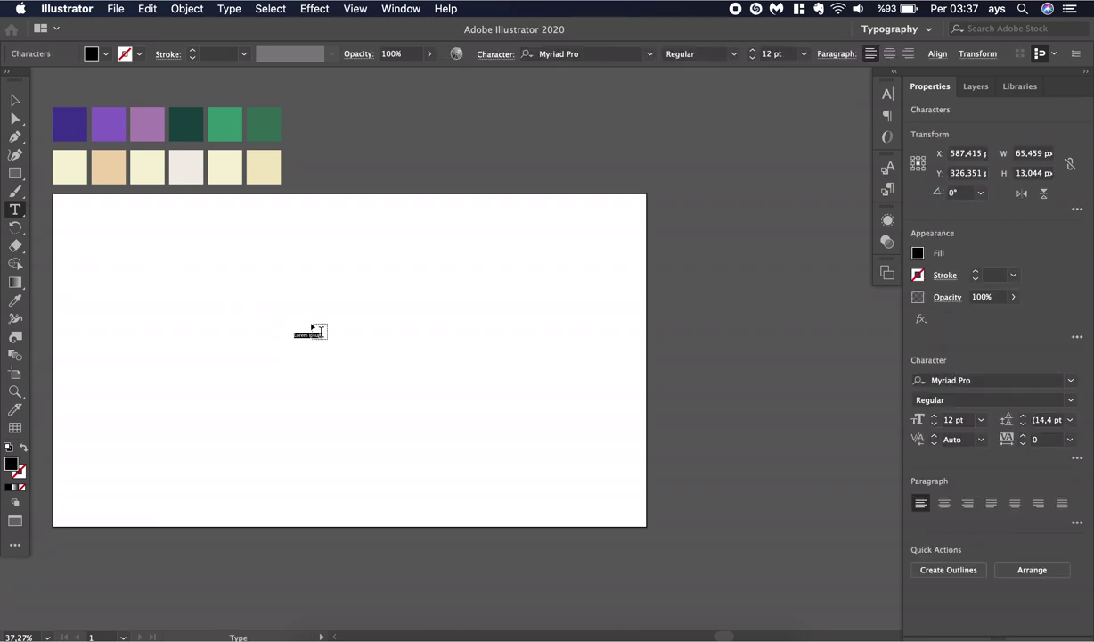
click(767, 55)
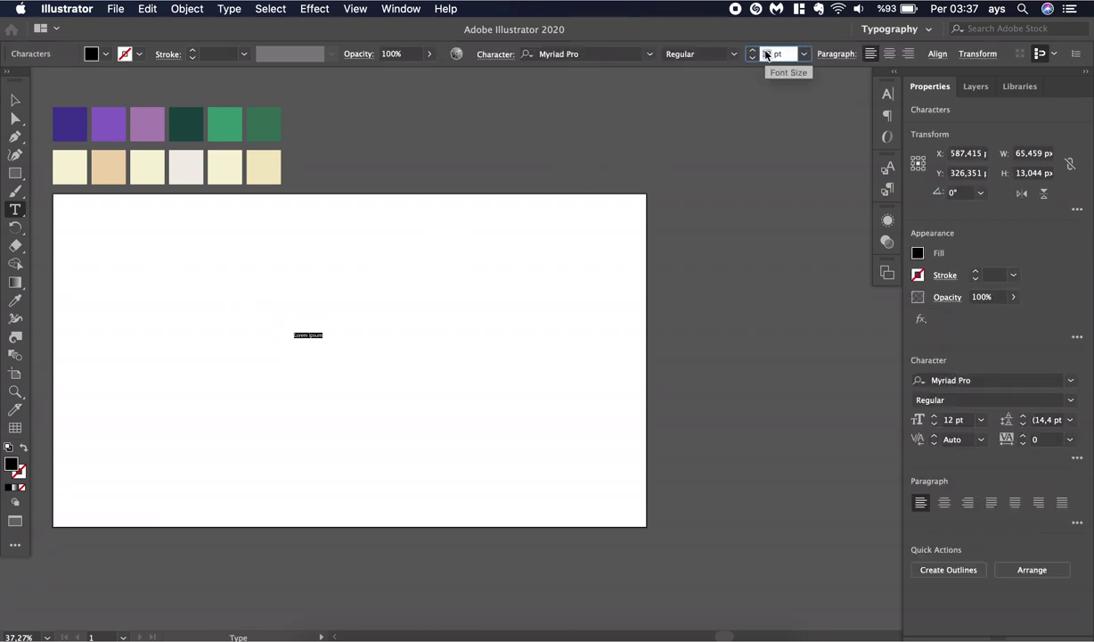
key(Return)
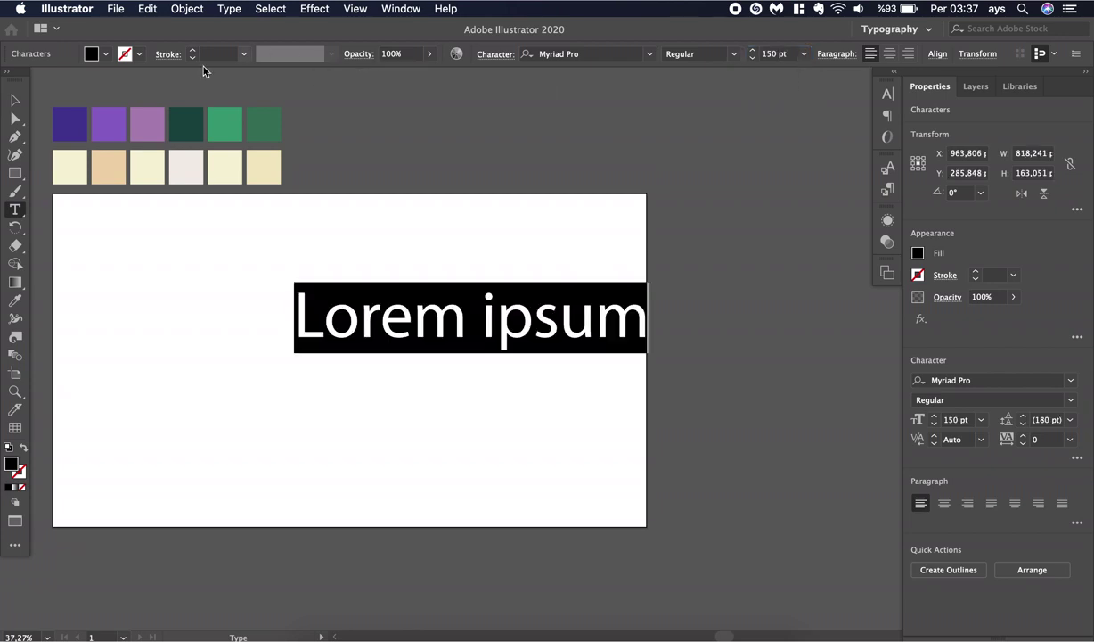
Move the placeholder text further left on the artboard and set its font to Impact
click(15, 102)
drag(455, 344, 286, 353)
click(651, 55)
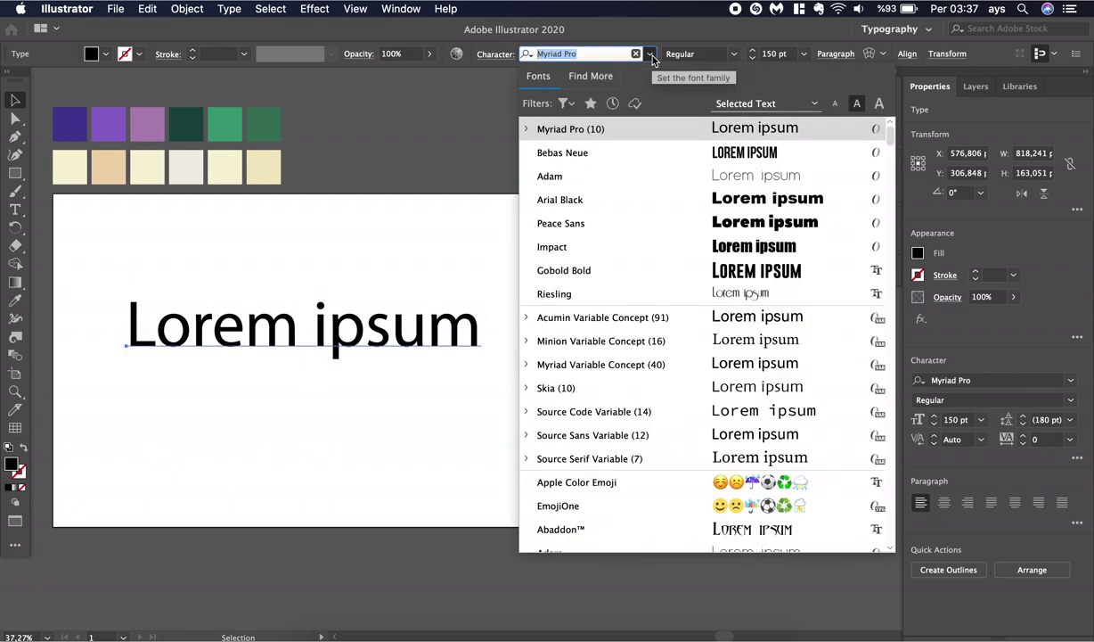
click(659, 250)
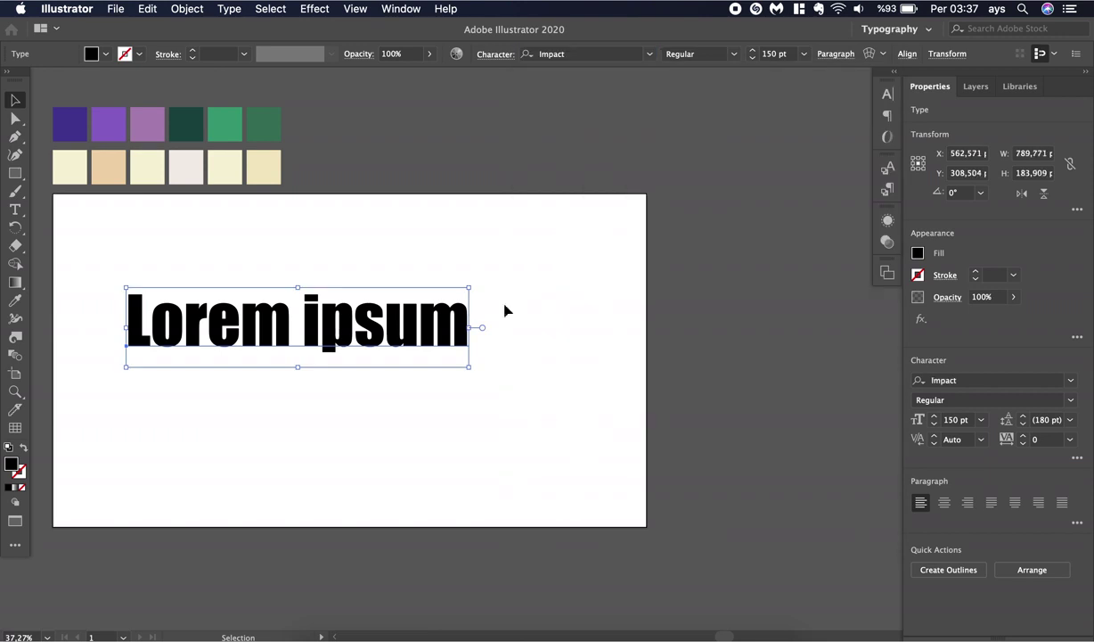
Replace the placeholder text with the numeral 3
triple_click(319, 322)
text(3)
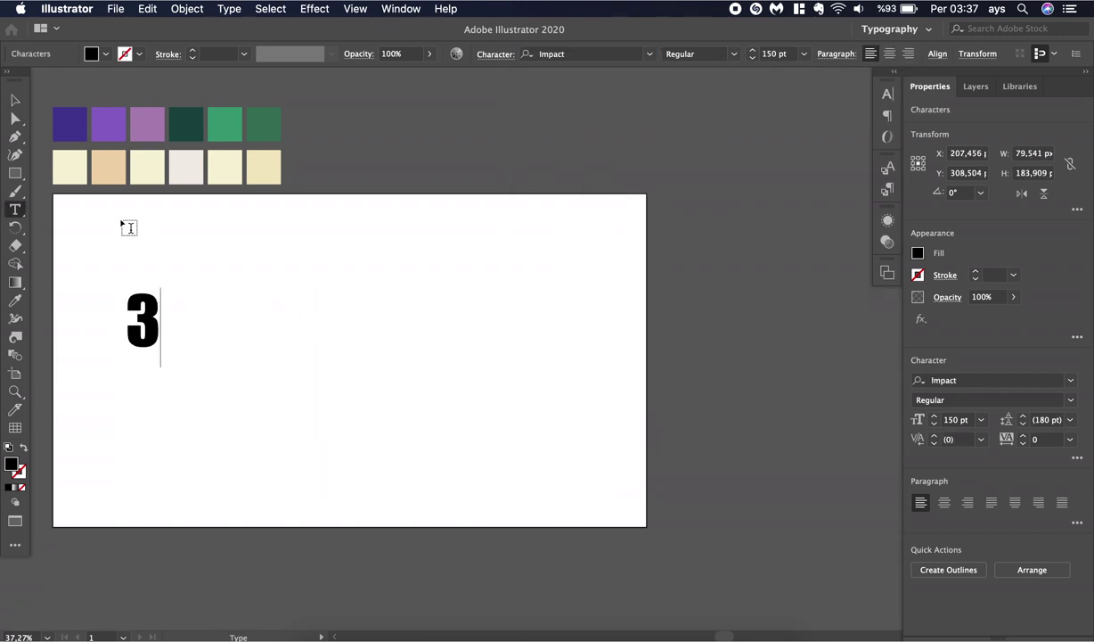
click(16, 102)
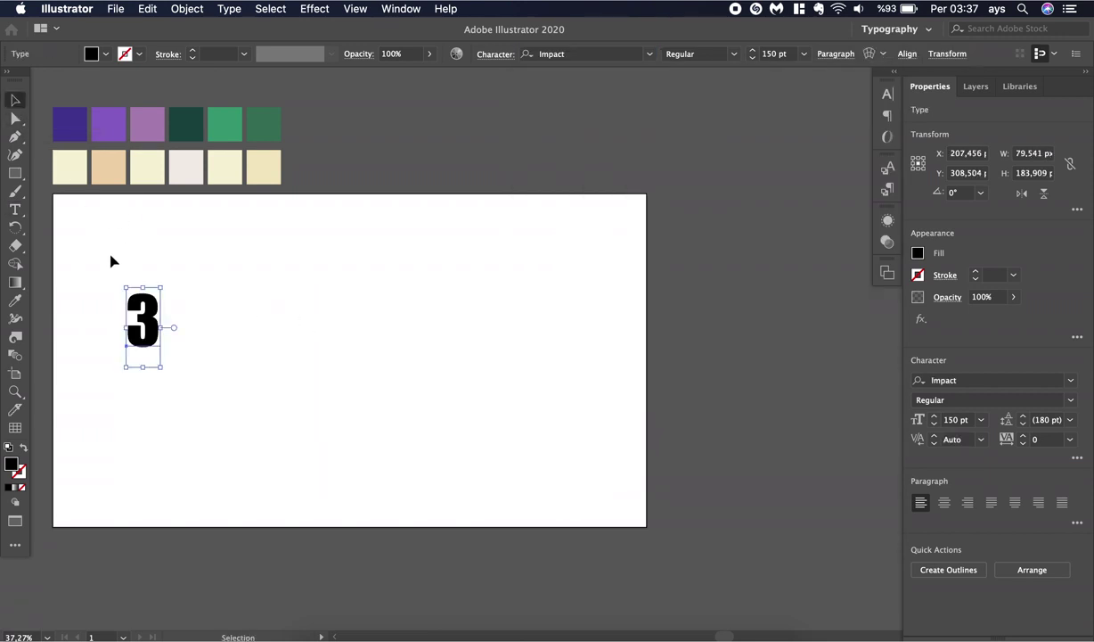
Enlarge the 3 to about 450 pt and duplicate it to form a row of three on the artboard
drag(148, 323, 304, 323)
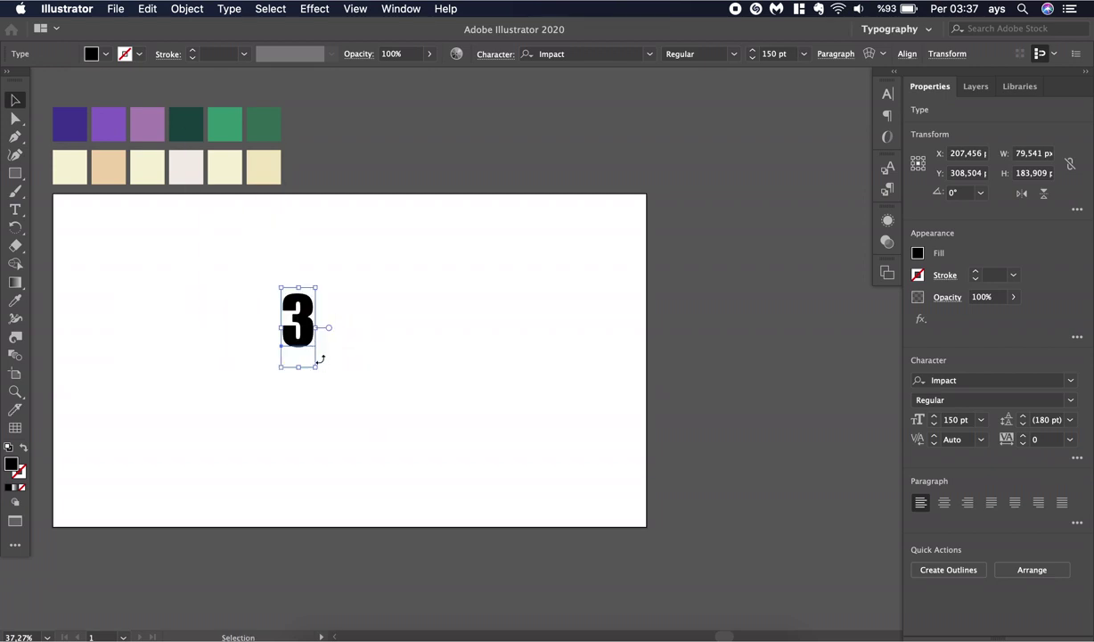
drag(321, 368, 443, 529)
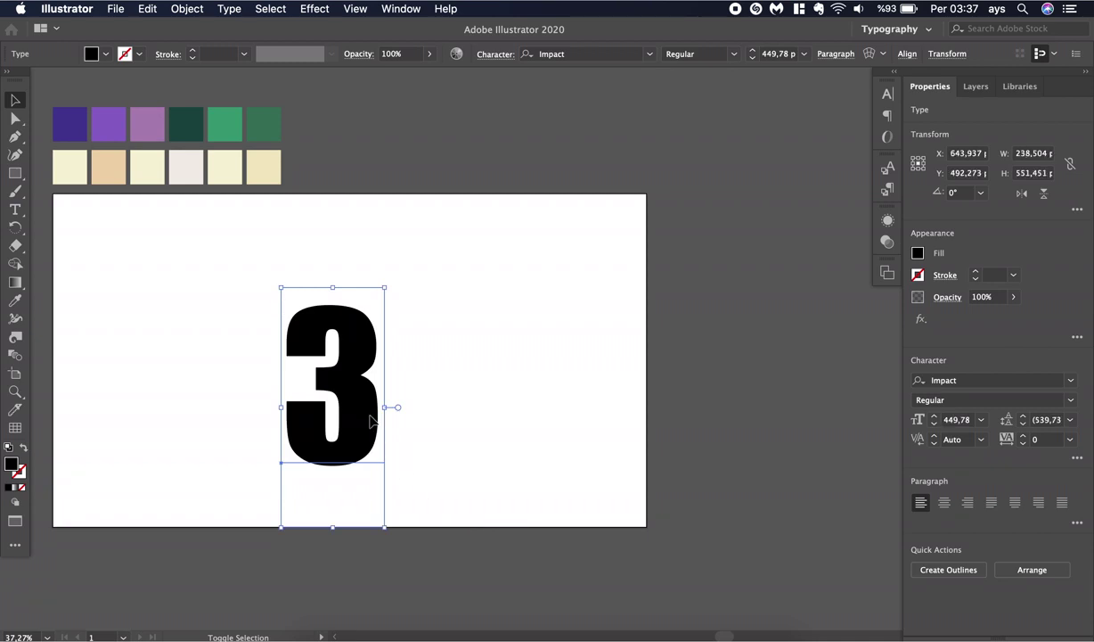
drag(369, 414, 614, 407)
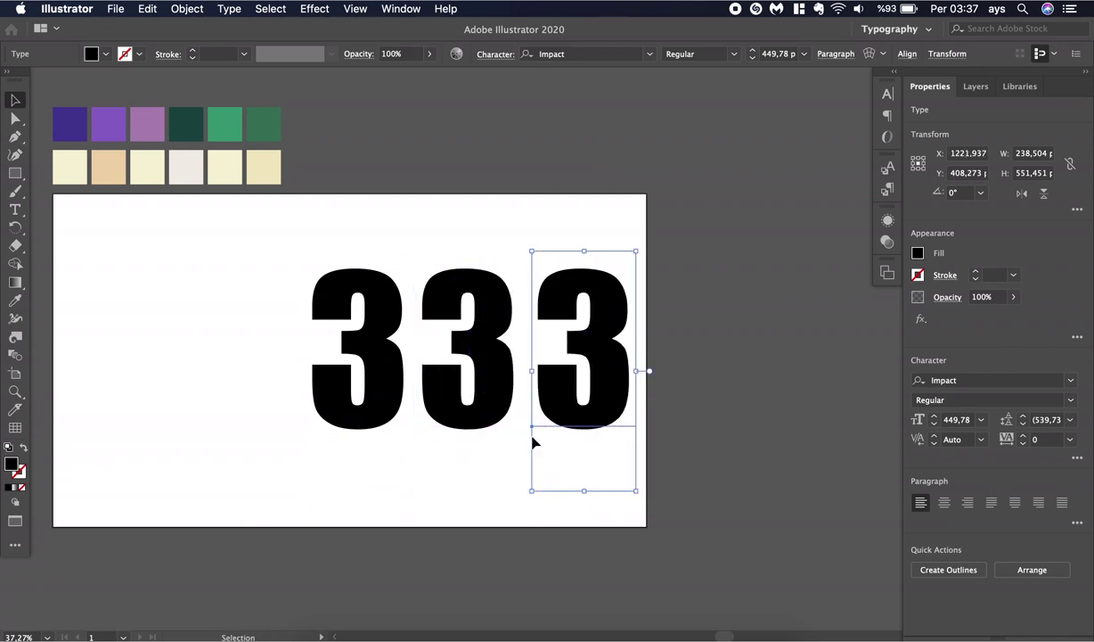
click(388, 401)
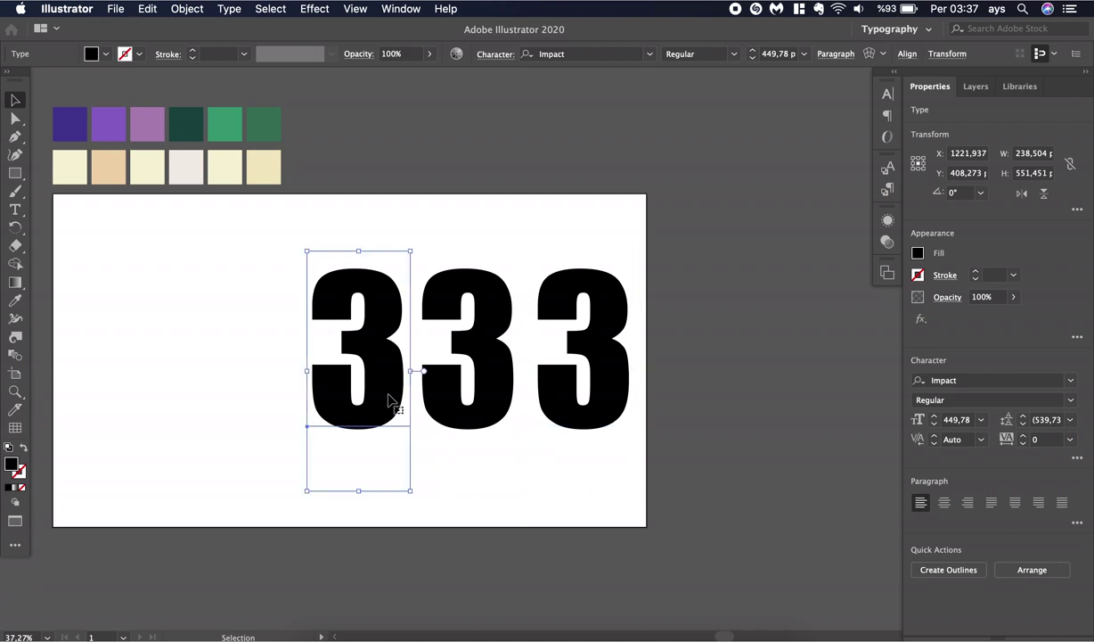
click(473, 405)
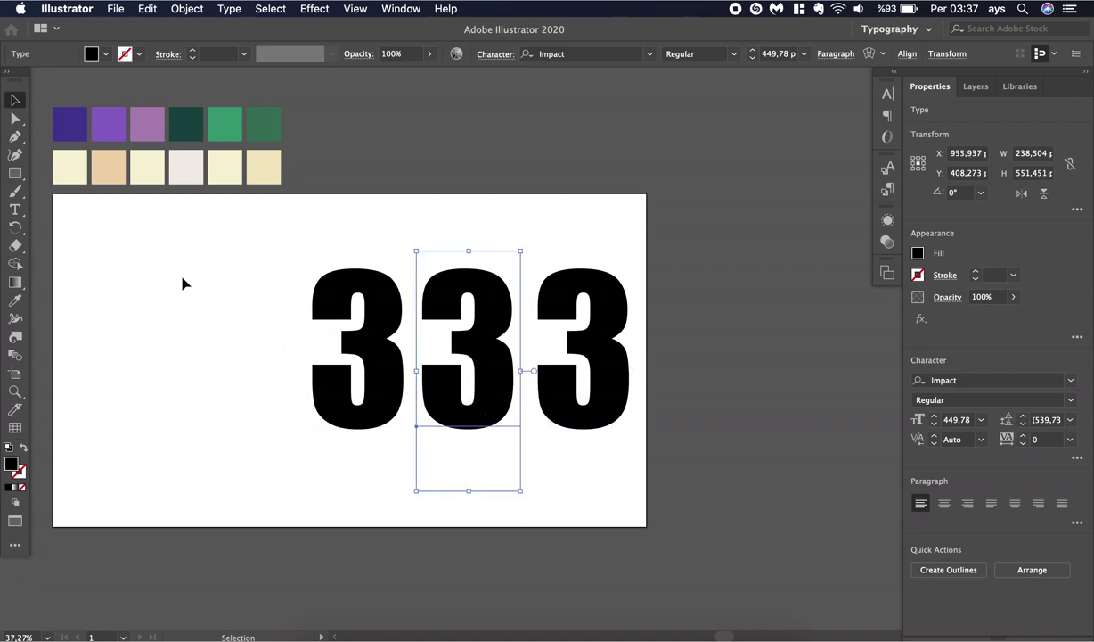
Draw a black circle about 13 px in diameter near the artboard's upper-left corner with the Ellipse tool
click(16, 174)
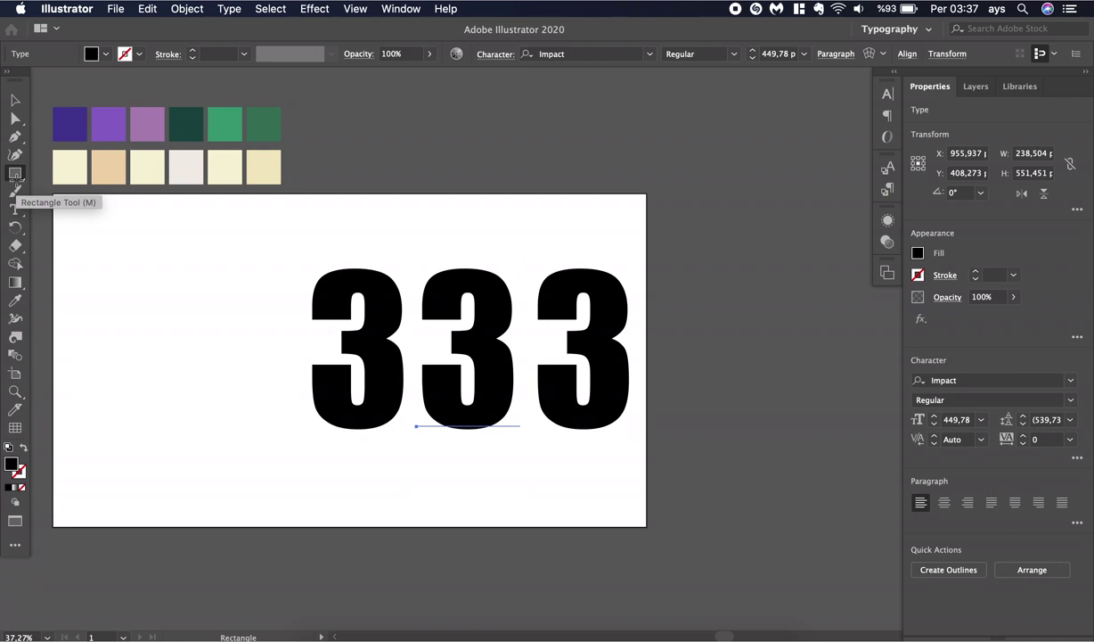
click(16, 174)
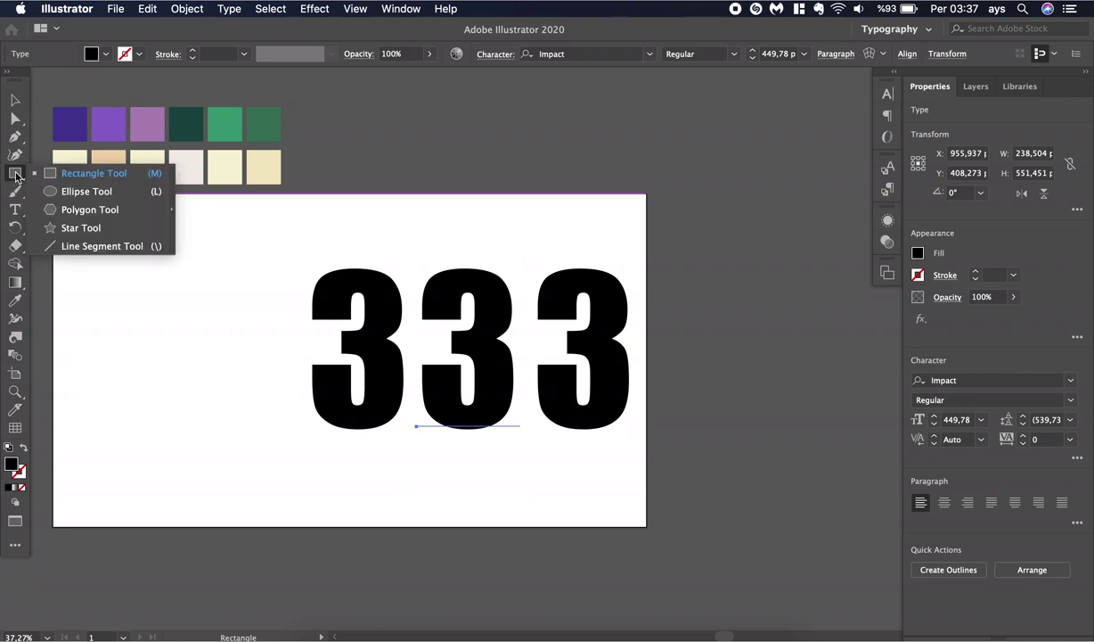
click(67, 191)
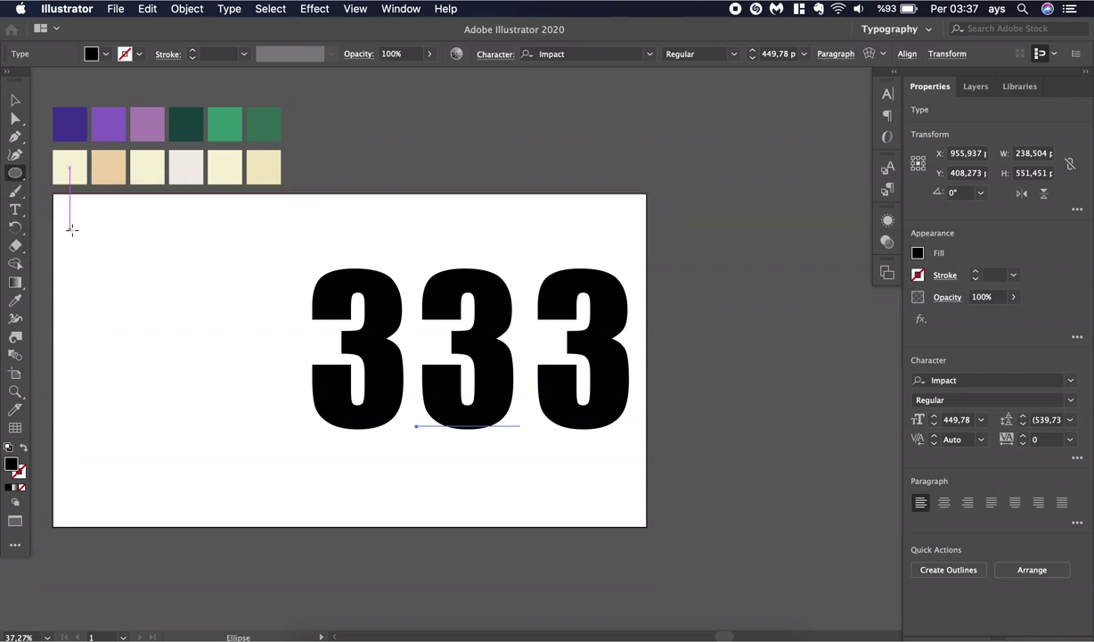
drag(73, 229, 77, 235)
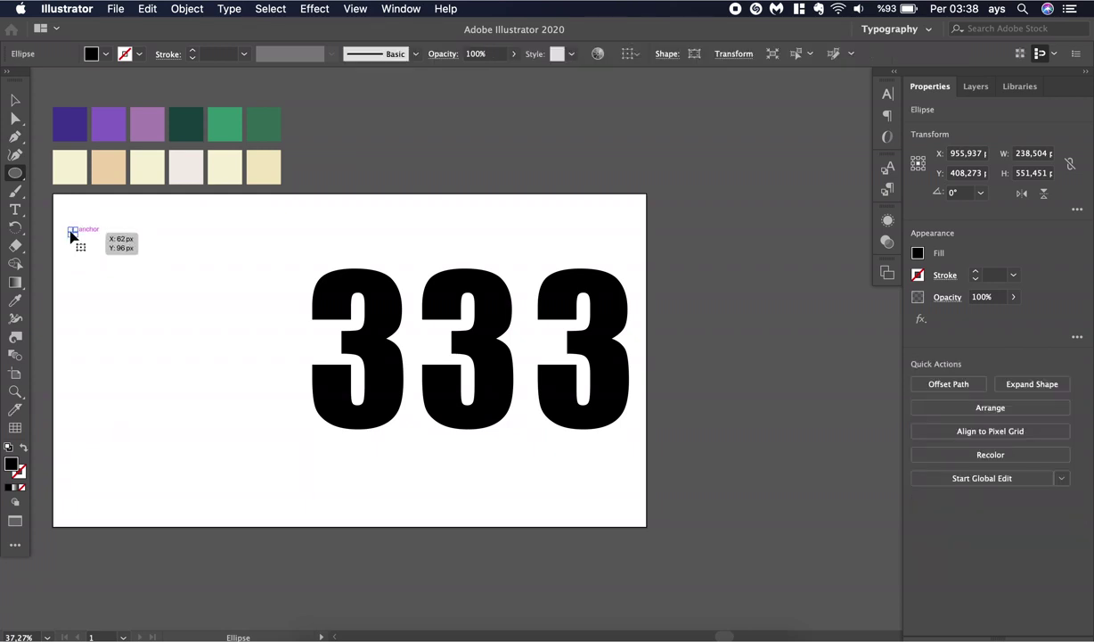
scroll(72, 233, up, 10)
scroll(72, 233, left, 3)
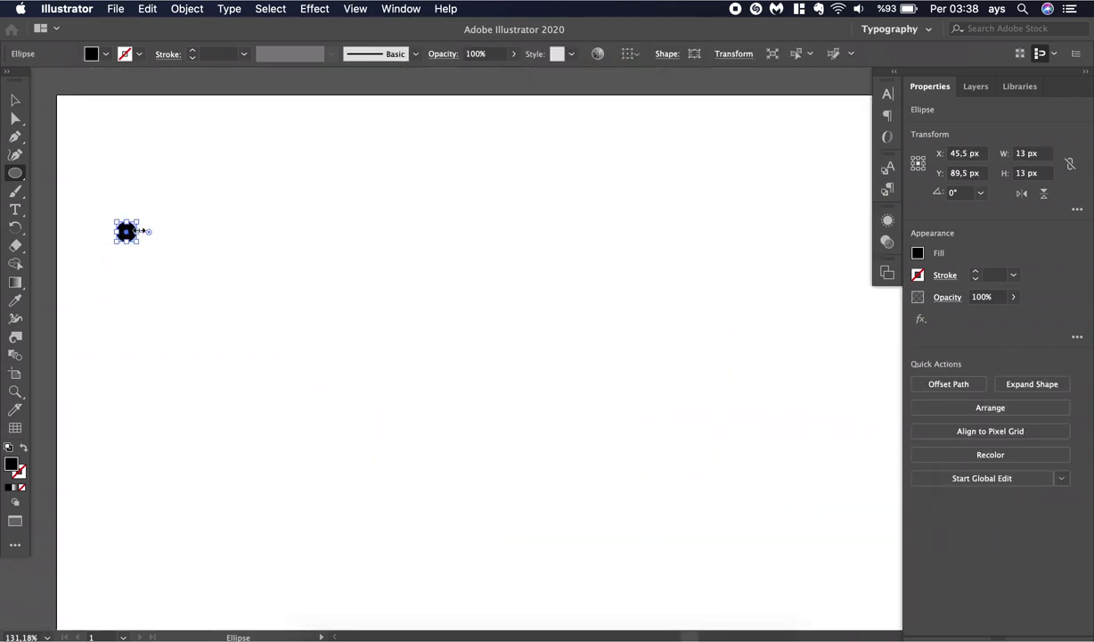
Duplicate the circle 16 px to its right on the same horizontal line
key(v)
click(153, 233)
click(126, 231)
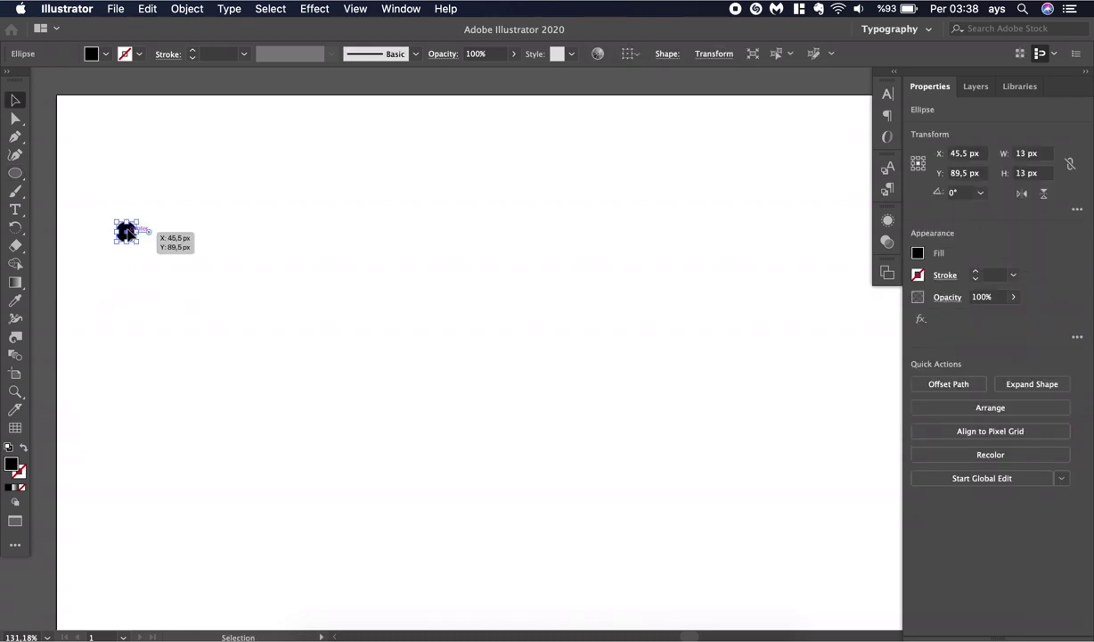
scroll(130, 232, up, 5)
drag(132, 234, 185, 235)
scroll(213, 254, down, 3)
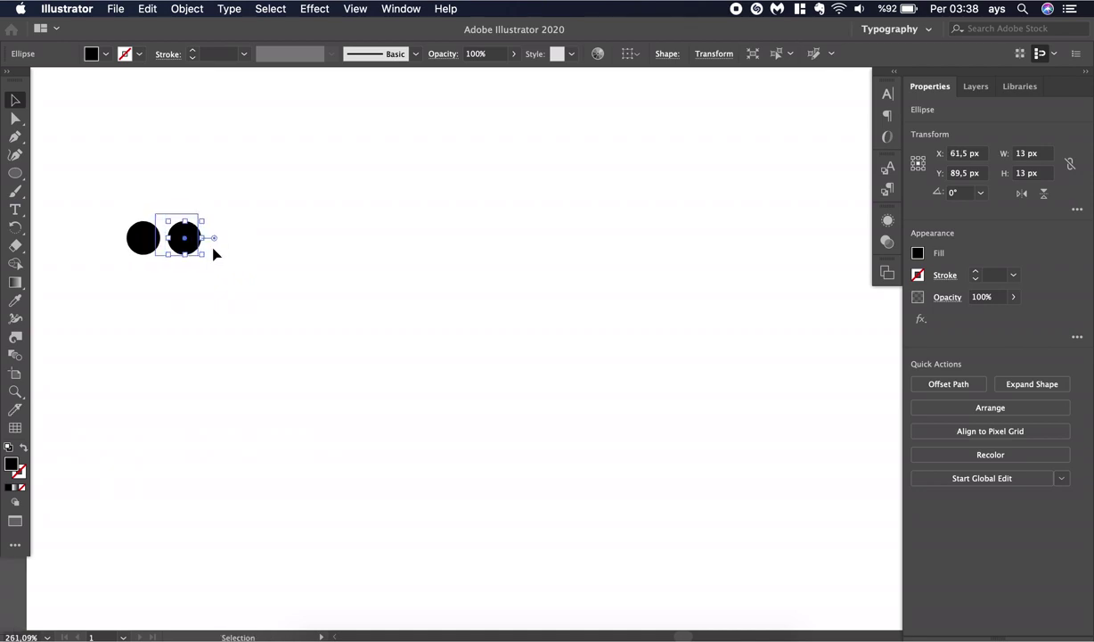
Repeat the circle duplication to build a horizontal row of 23 evenly spaced dots, 365 px wide
key(super+d)
key(super+d)
key(super+d)
key(super+d)
key(super+d)
key(super+d)
key(super+d)
key(super+d)
key(super+d)
key(super+d)
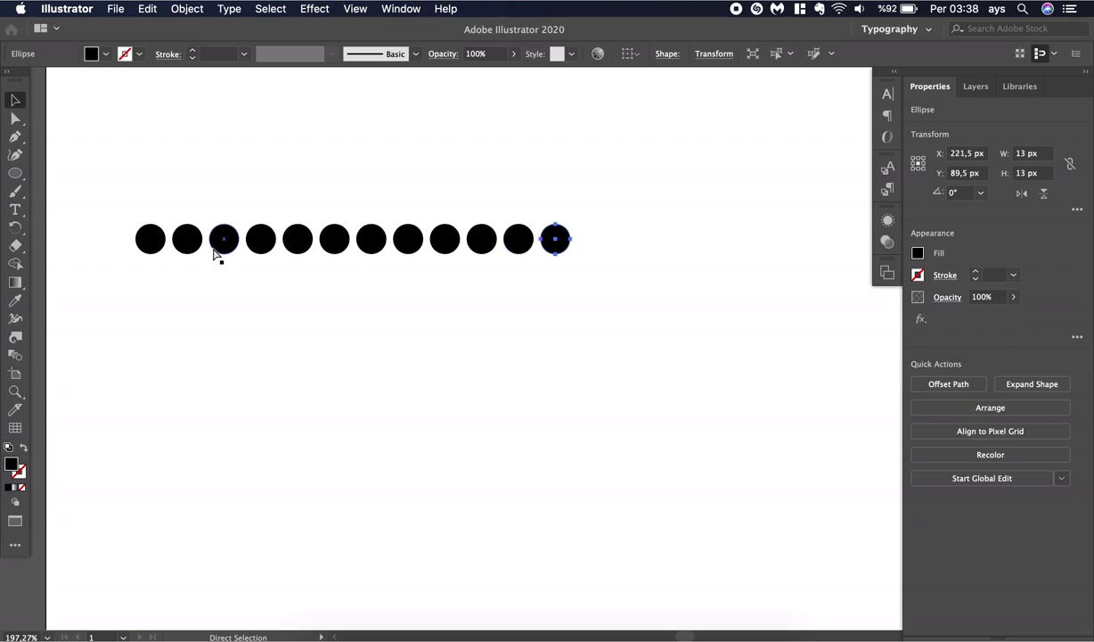
key(super+d)
key(super+d)
key(super+d)
key(super+d)
key(super+d)
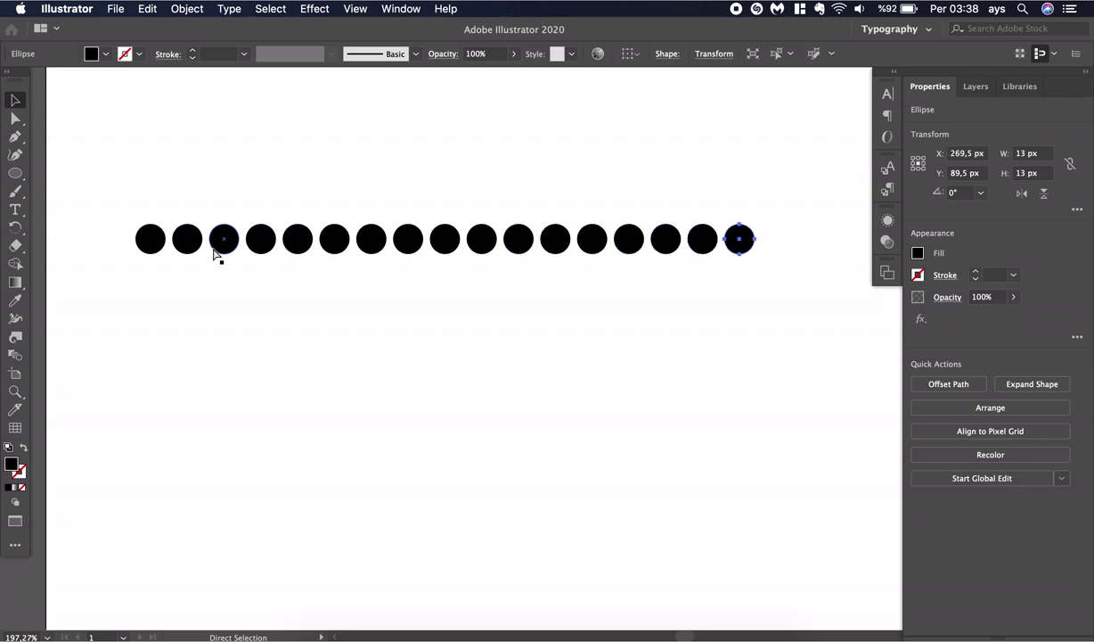
scroll(213, 254, down, 7)
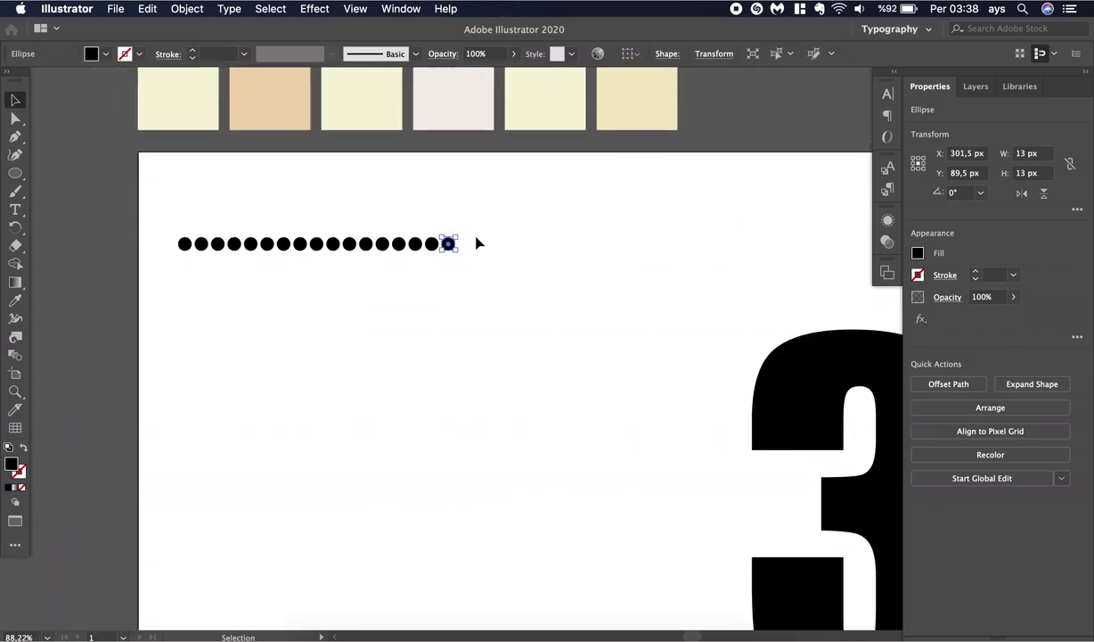
key(super+d)
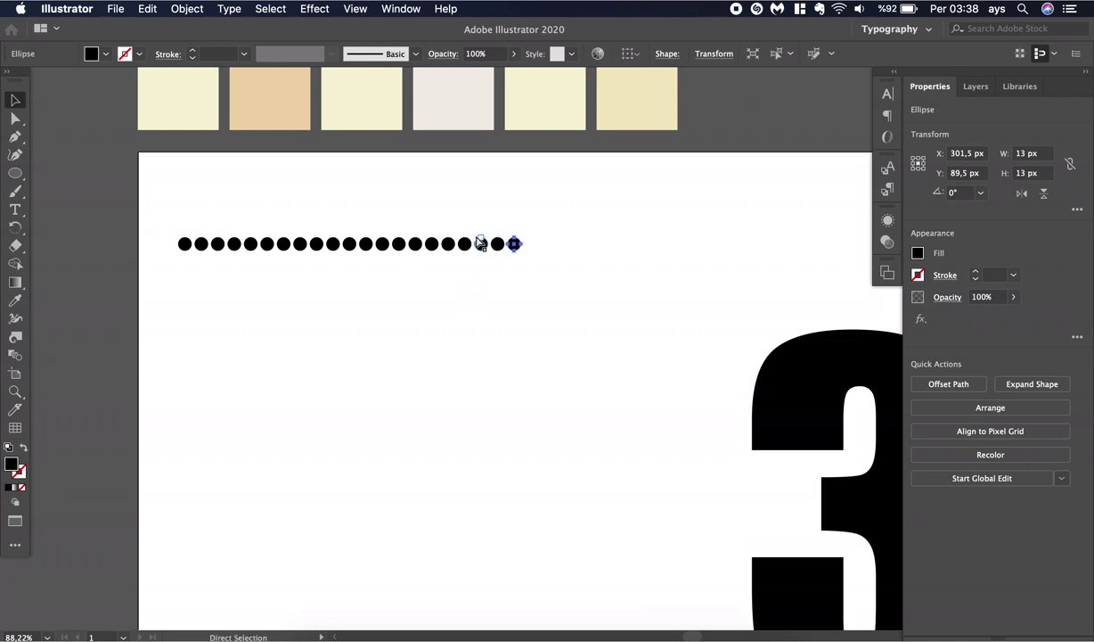
Select the whole row of dots and duplicate it 16 px below
drag(571, 229, 169, 248)
scroll(193, 227, up, 7)
scroll(192, 232, up, 6)
drag(228, 296, 227, 369)
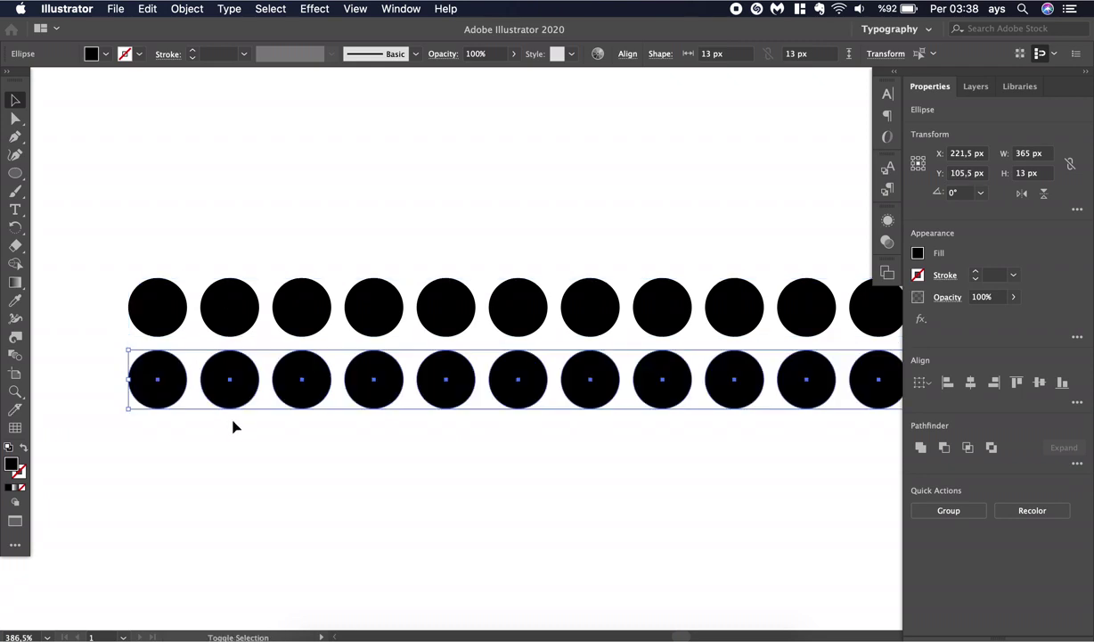
scroll(232, 428, down, 10)
scroll(232, 427, down, 7)
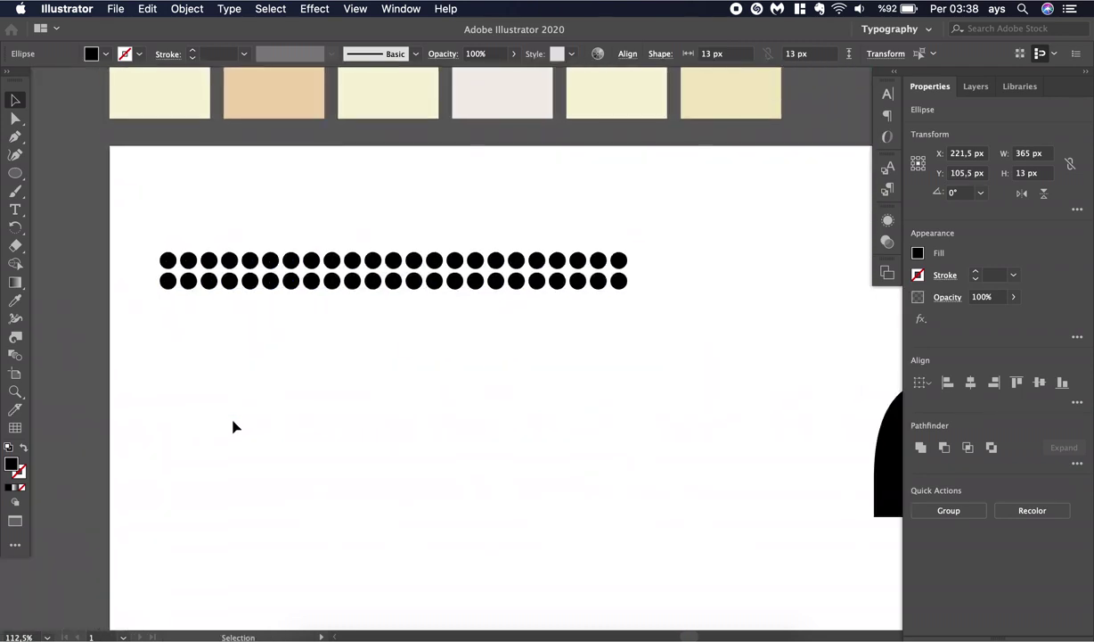
Repeat the row duplication downward to build a dot grid about 461 px high
key(super+d)
key(super+d)
key(super+d)
key(super+d)
key(super+d)
key(super+d)
key(super+d)
key(super+d)
key(super+d)
key(super+d)
key(super+d)
key(super+d)
key(super+d)
key(super+d)
key(super+d)
key(super+d)
key(super+d)
key(super+d)
key(super+d)
key(super+d)
key(super+d)
key(super+d)
key(super+d)
key(super+d)
key(super+d)
key(super+d)
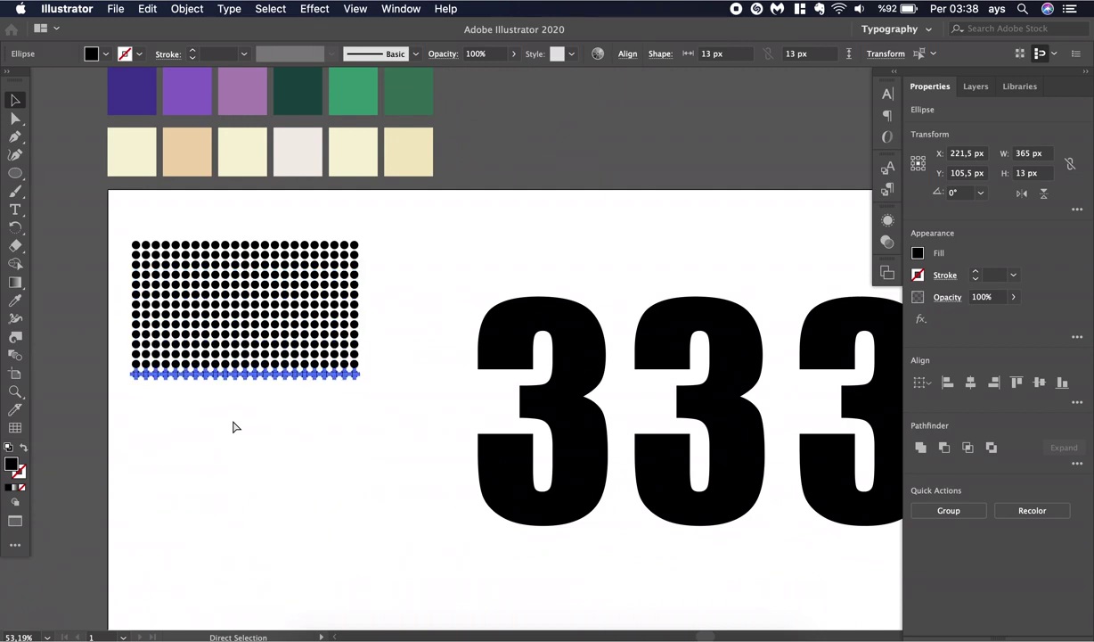
key(super+d)
key(super+d)
key(super+d)
key(super+d)
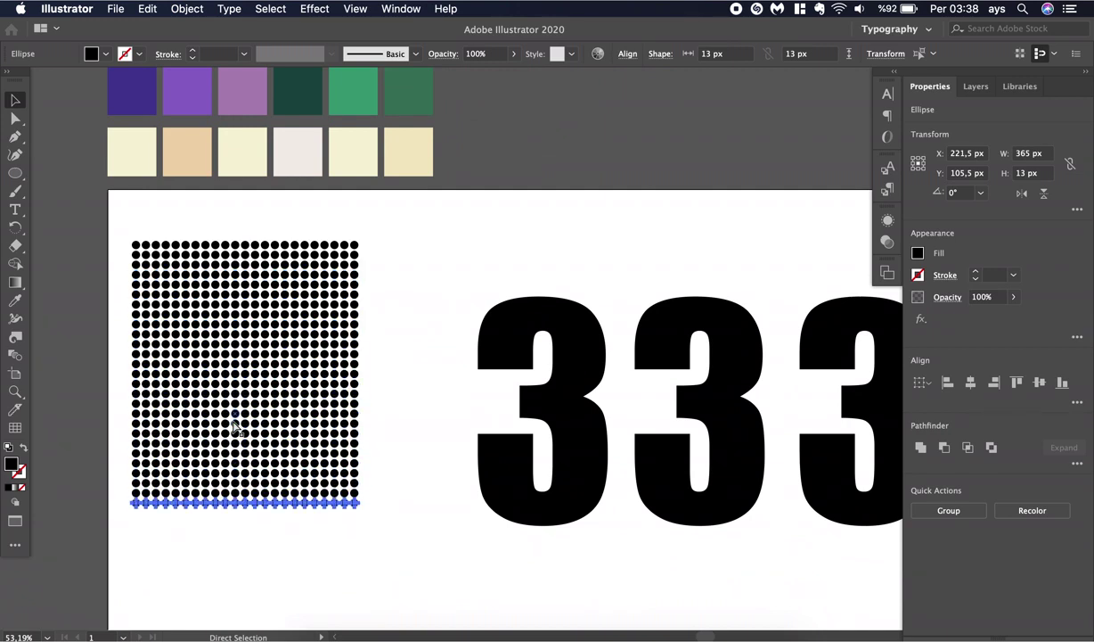
key(super+d)
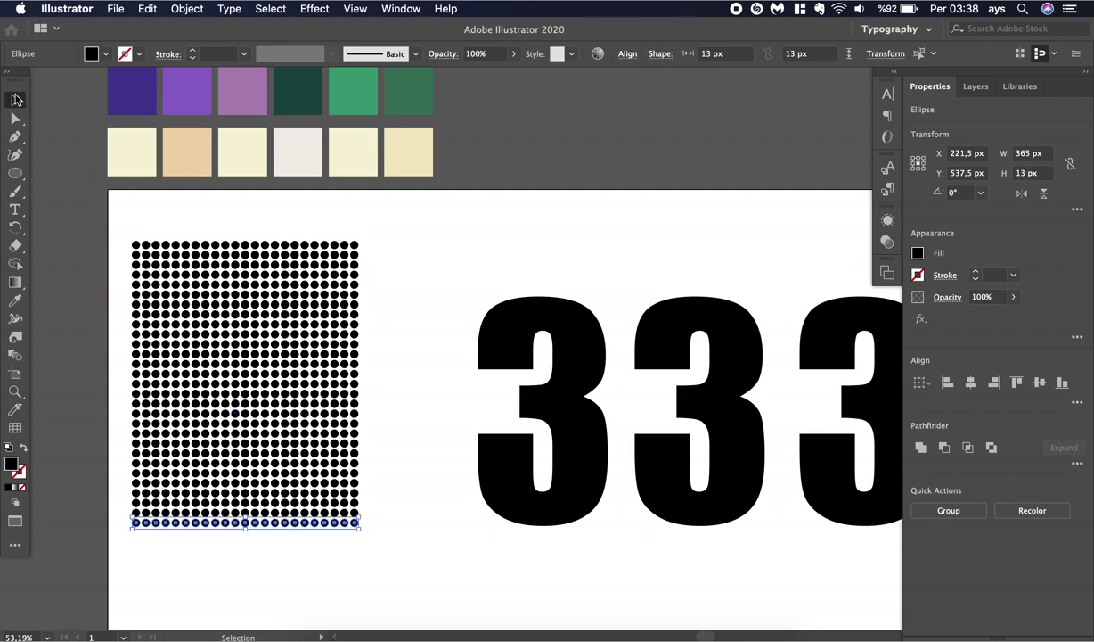
Try to duplicate the entire dot grid in small nudges to the right
click(401, 388)
scroll(403, 388, down, 4)
scroll(403, 389, right, 2)
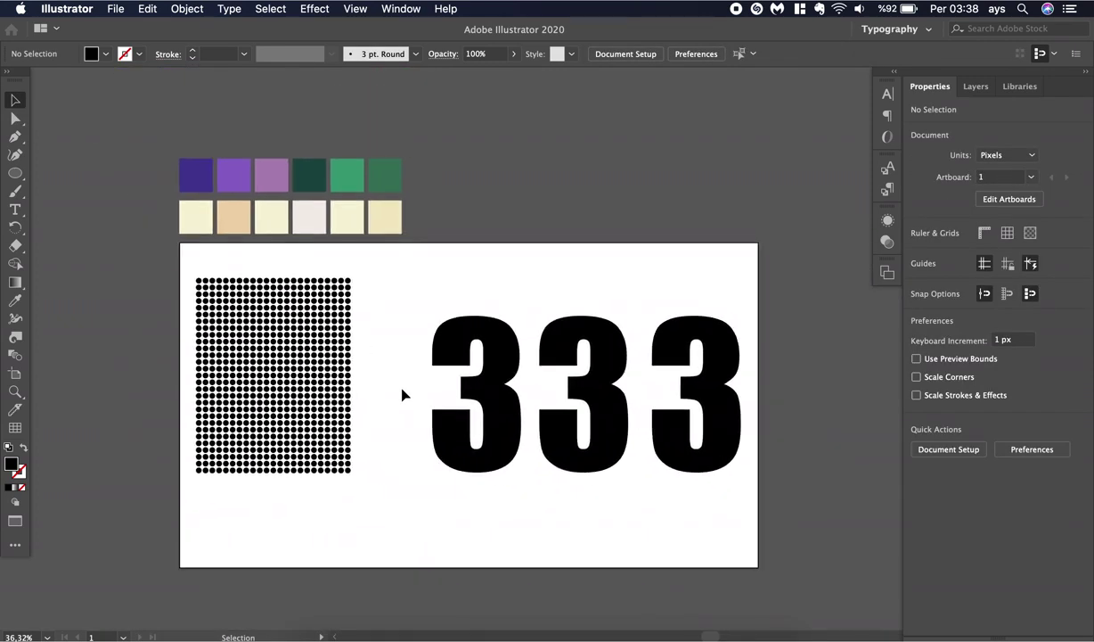
drag(334, 260, 152, 462)
key(alt+Right)
key(alt+Right)
key(alt+Right)
key(alt+Right)
key(alt+Right)
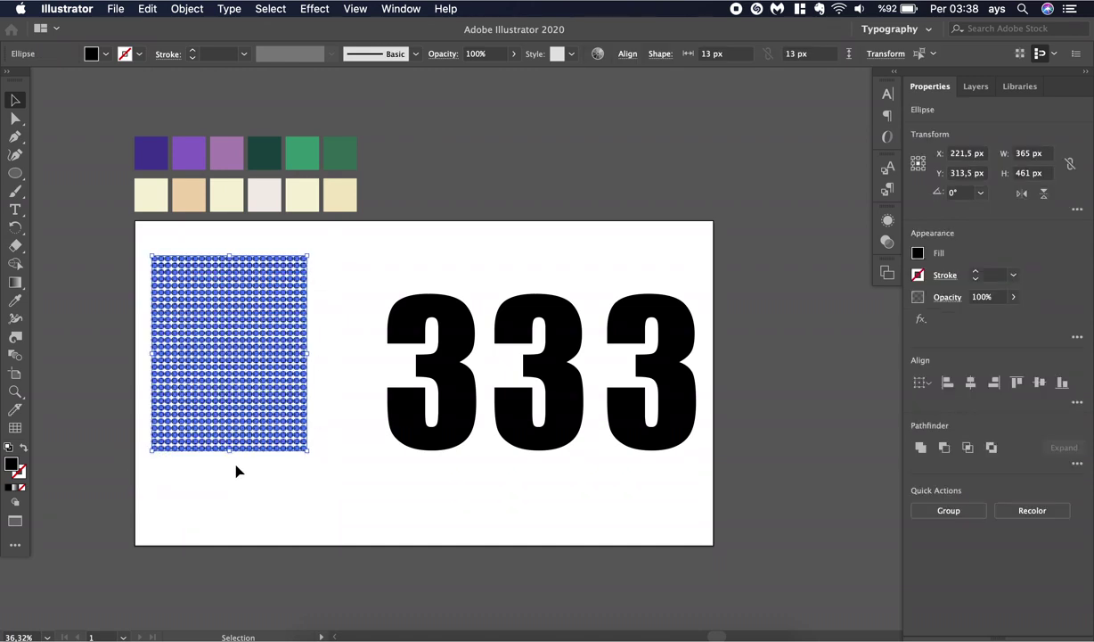
Undo the nudged copies of the dot grid and its last duplicated row
key(super+z)
key(super+z)
key(super+z)
key(super+z)
key(super+z)
key(super+z)
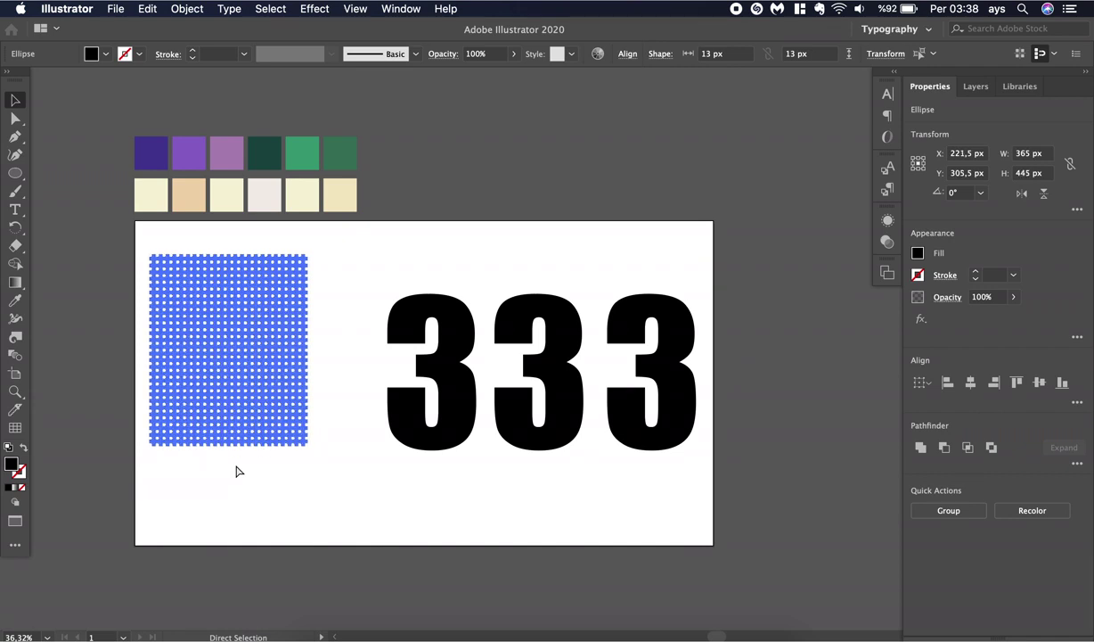
Fill the entire dot grid with the pale grey swatch's color and group the dots
click(236, 470)
drag(322, 255, 126, 462)
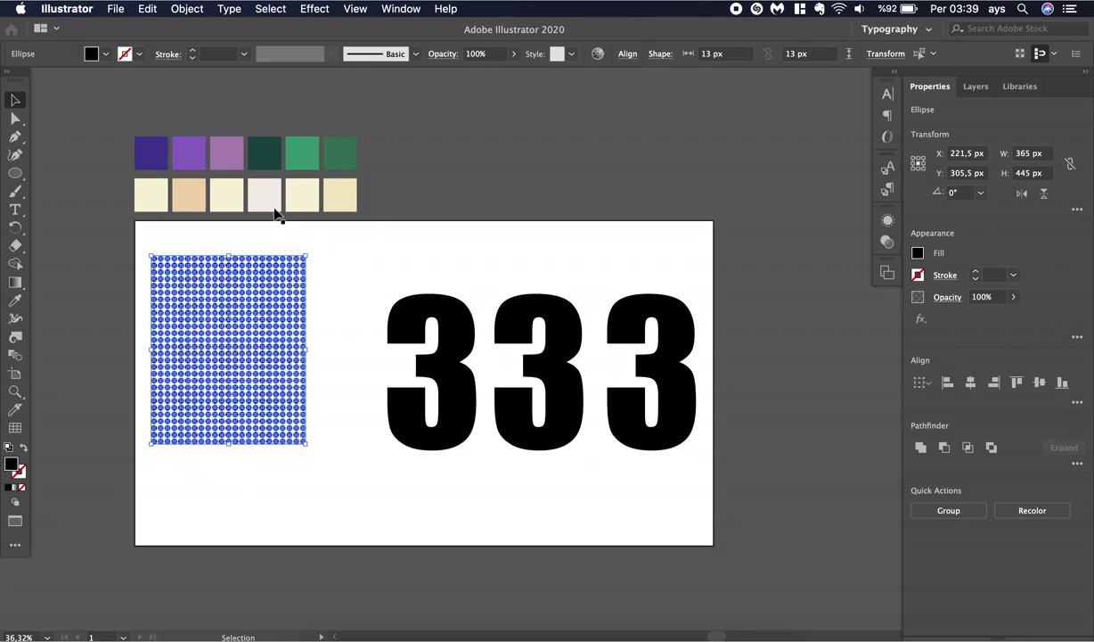
key(i)
click(265, 192)
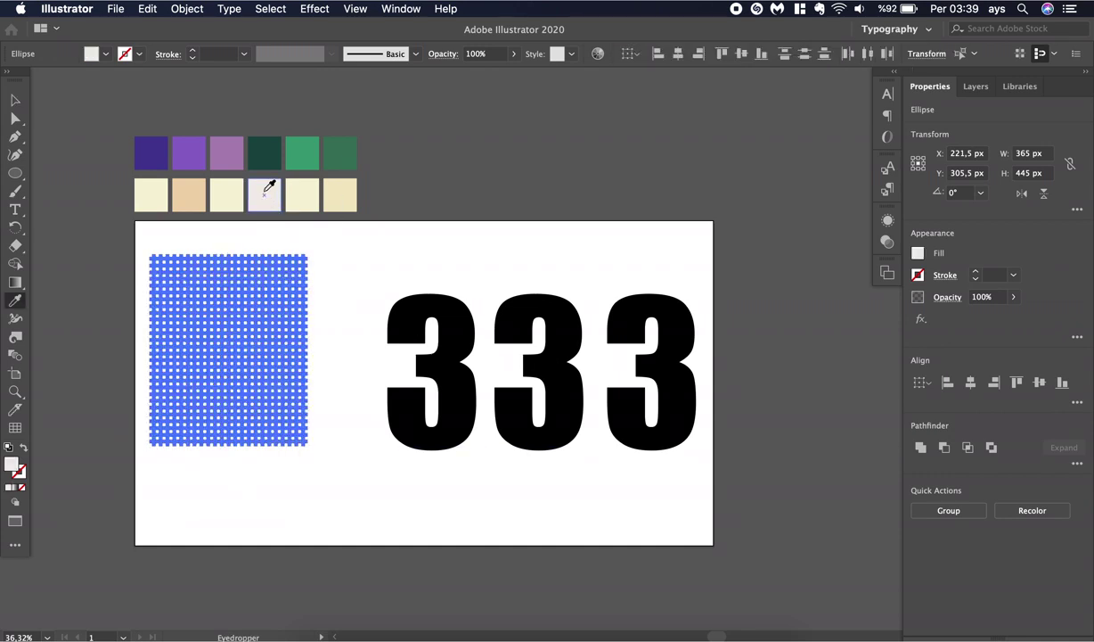
key(v)
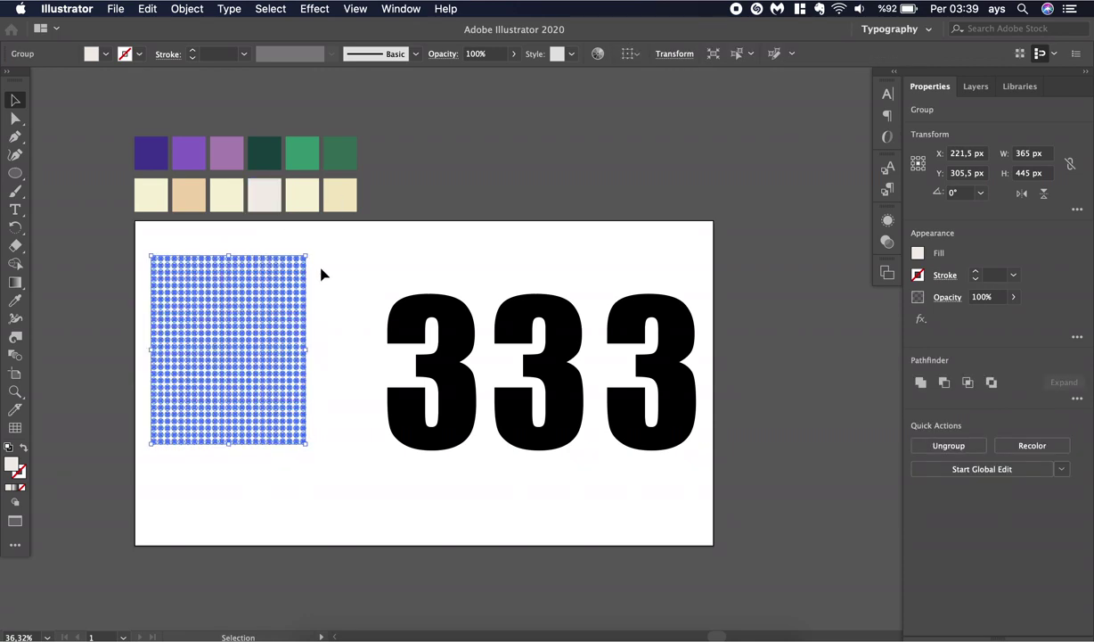
click(323, 275)
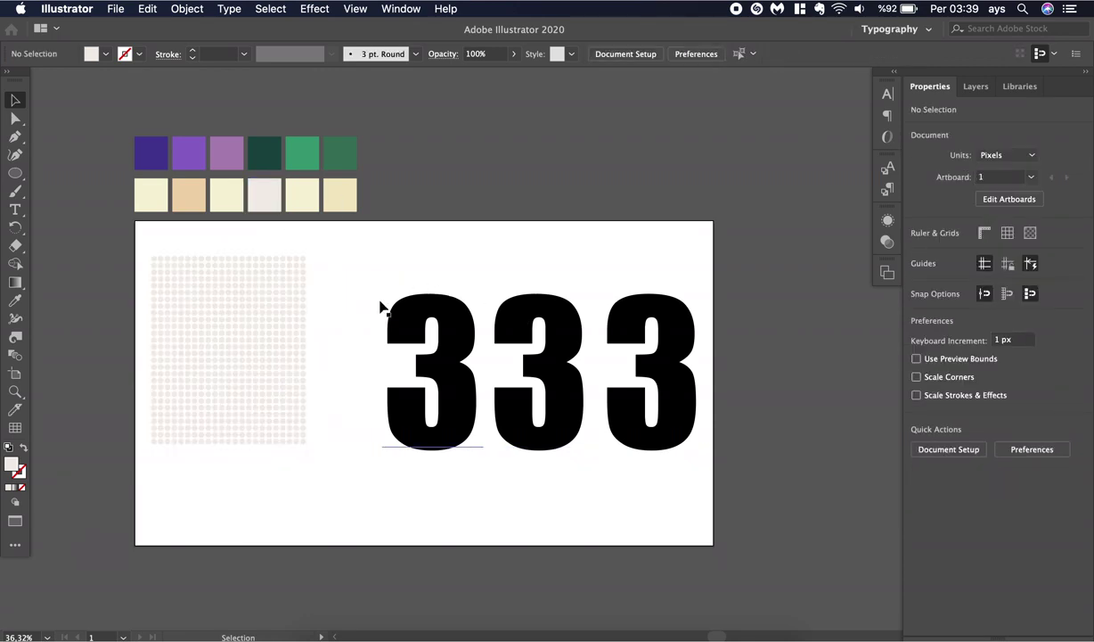
Move the dot grid group over the middle 3 and send it to the back
drag(270, 327, 601, 385)
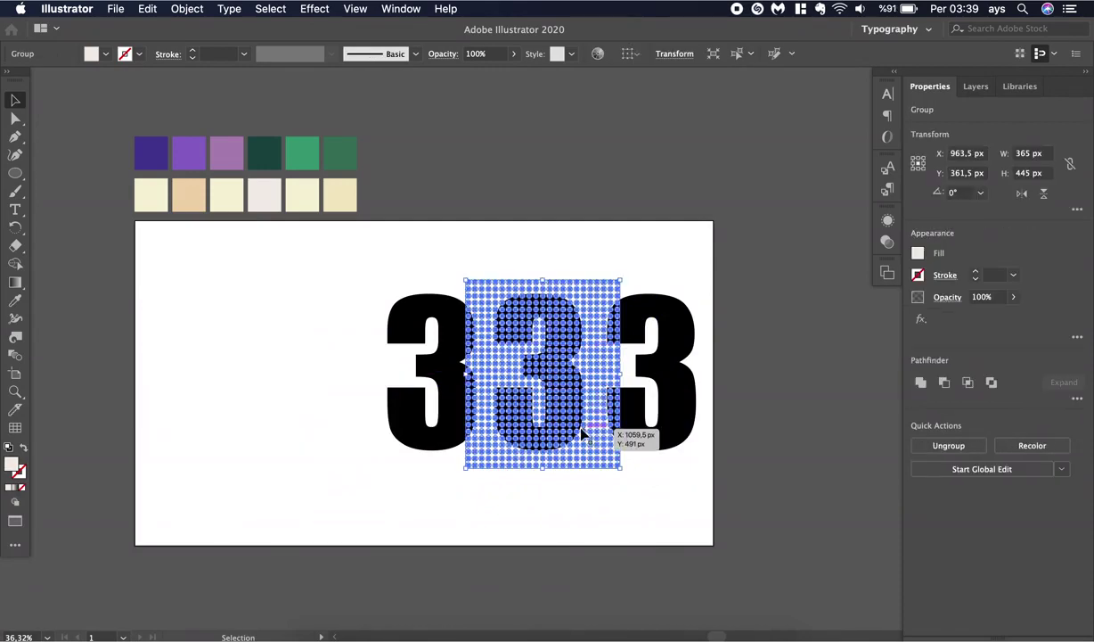
right_click(584, 431)
mouse_move(655, 575)
click(778, 603)
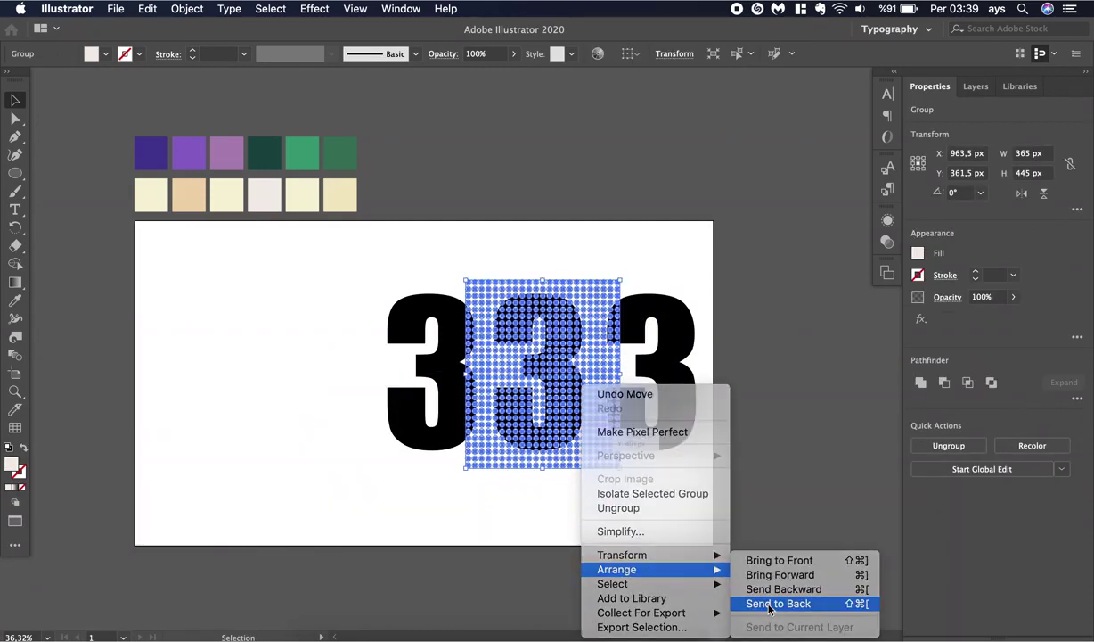
Select the dot grid together with the middle 3 and make a clipping mask from them
click(605, 506)
drag(576, 516, 515, 334)
right_click(517, 335)
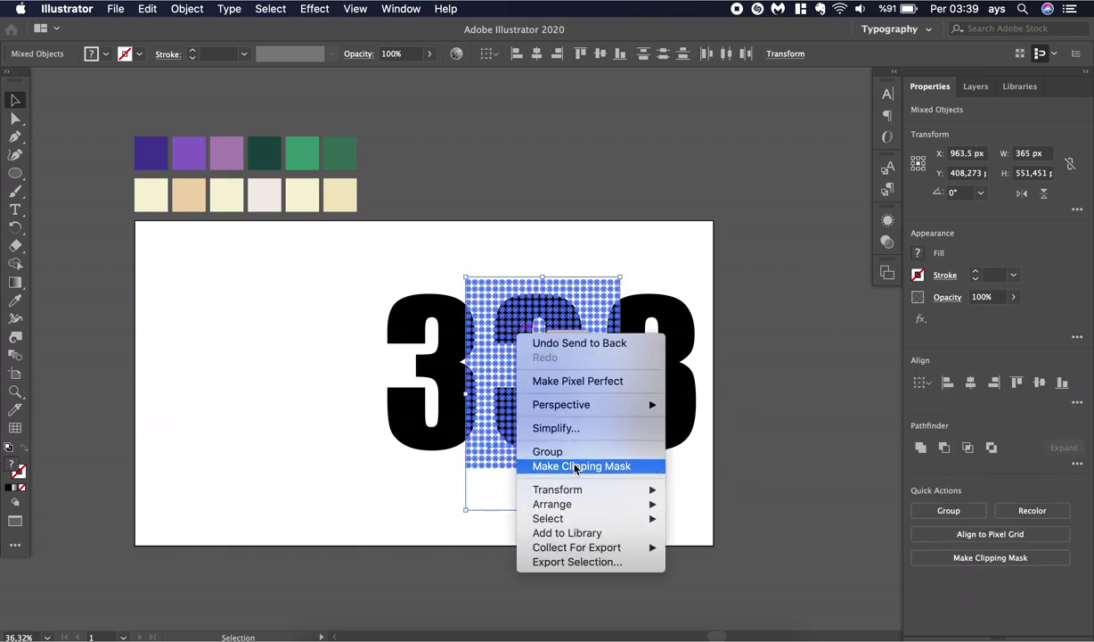
click(574, 466)
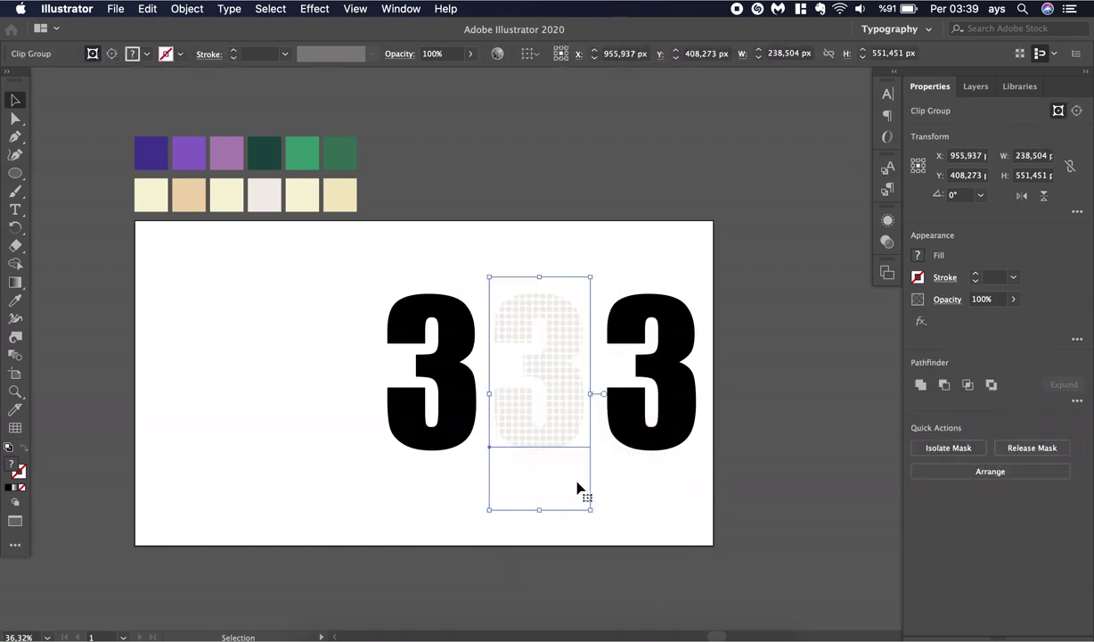
click(603, 494)
Examine the clipped dot pattern and its edges on the middle 3
click(570, 408)
scroll(571, 407, up, 5)
scroll(570, 413, up, 1)
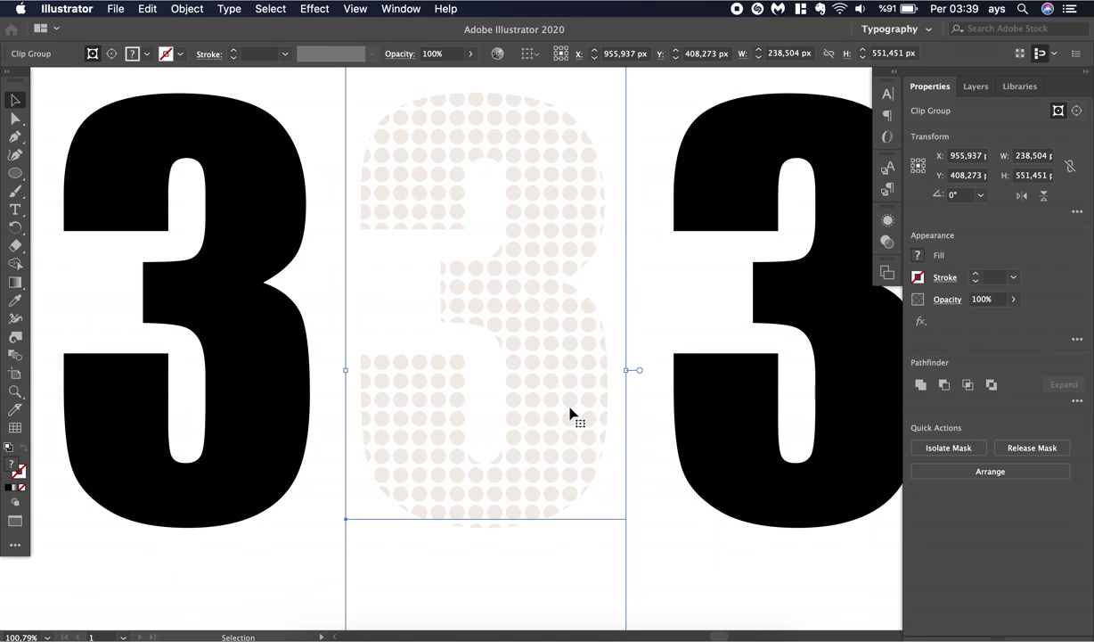
scroll(557, 211, up, 6)
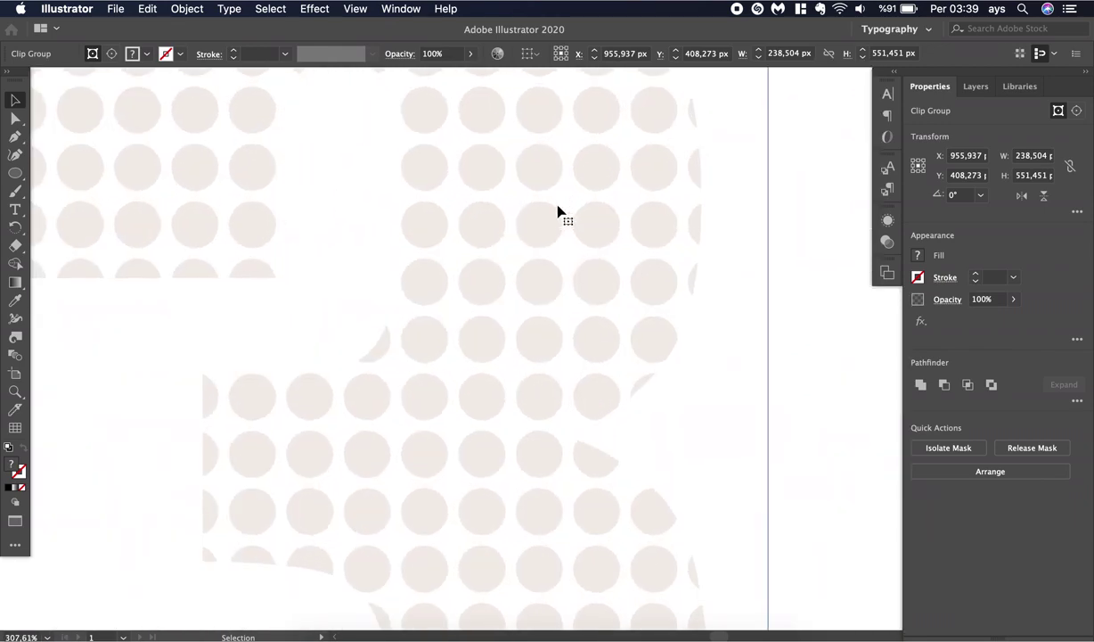
scroll(558, 211, down, 8)
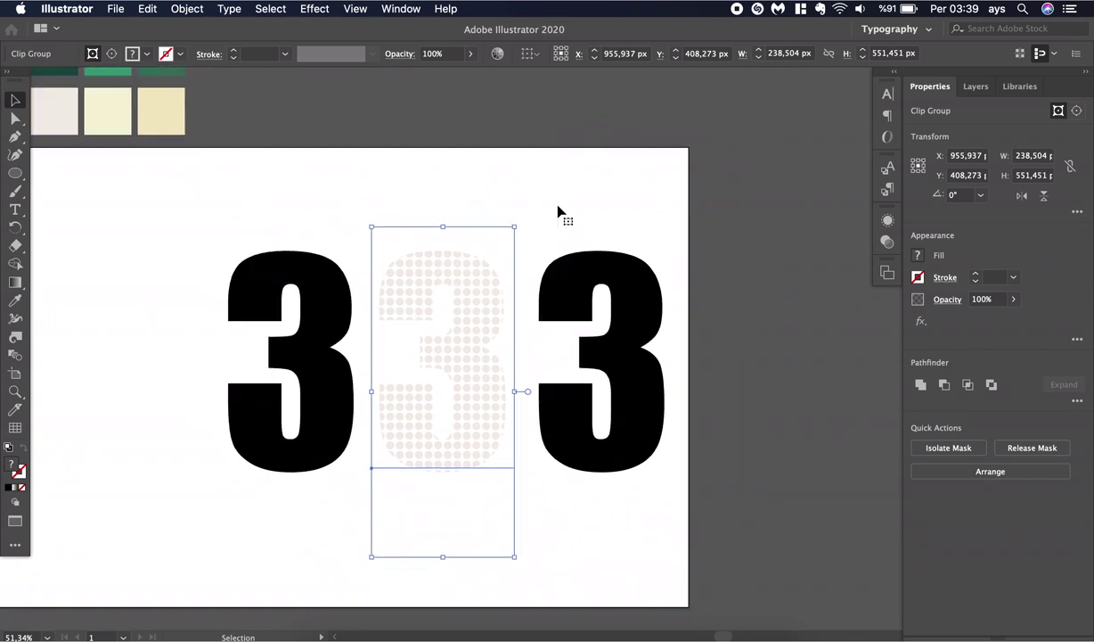
scroll(558, 211, down, 1)
scroll(555, 213, up, 2)
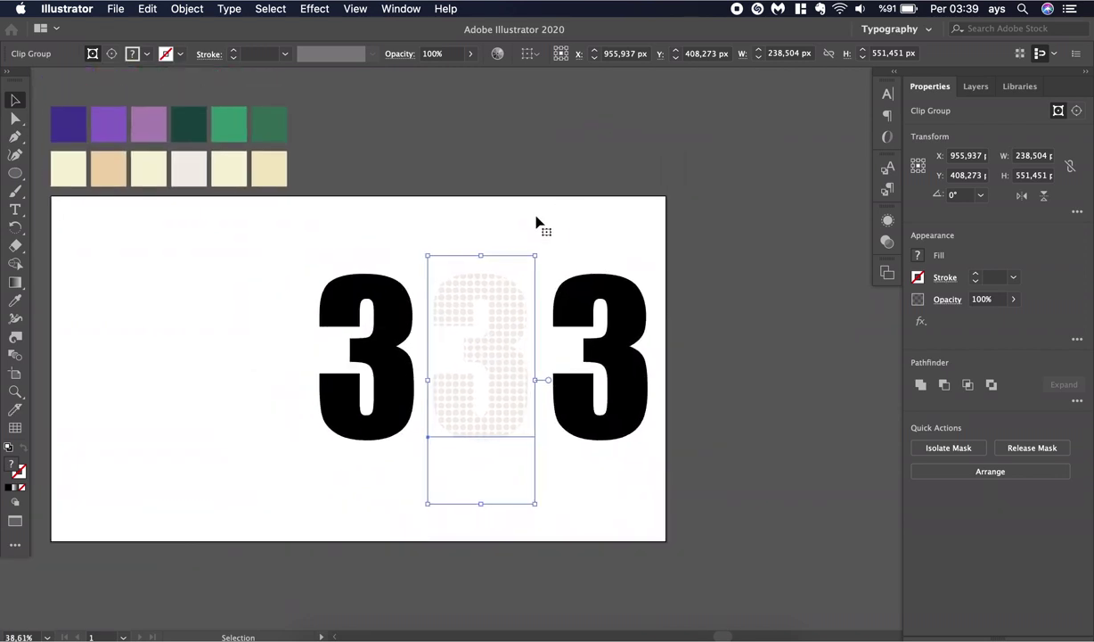
Fill the first 3 with the medium purple swatch's color and the last 3 with the bright green swatch's color
click(401, 309)
key(i)
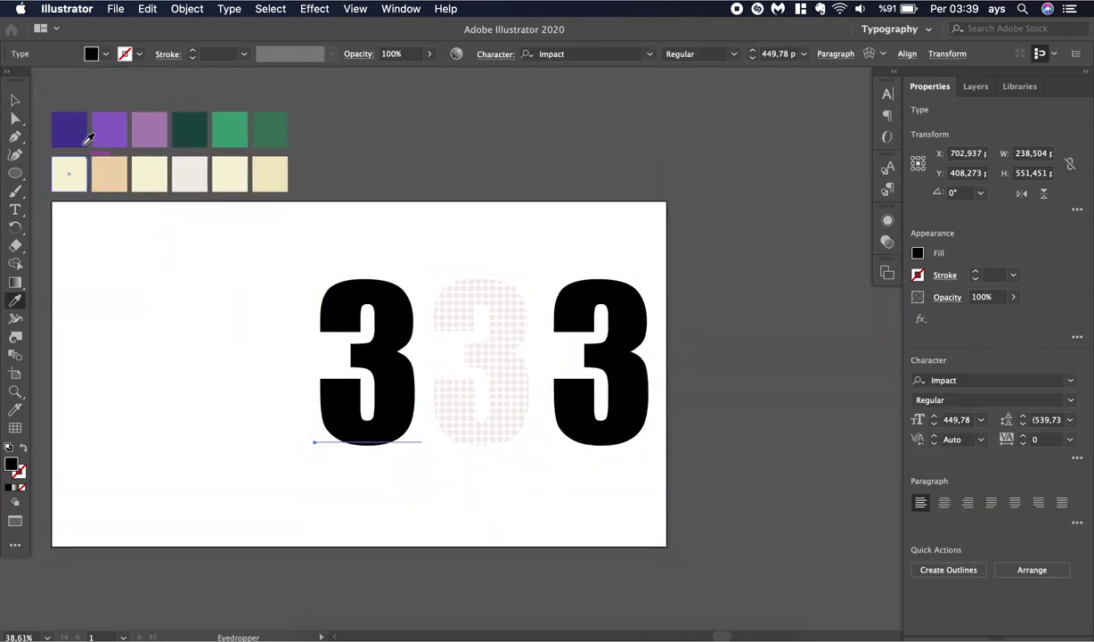
click(113, 133)
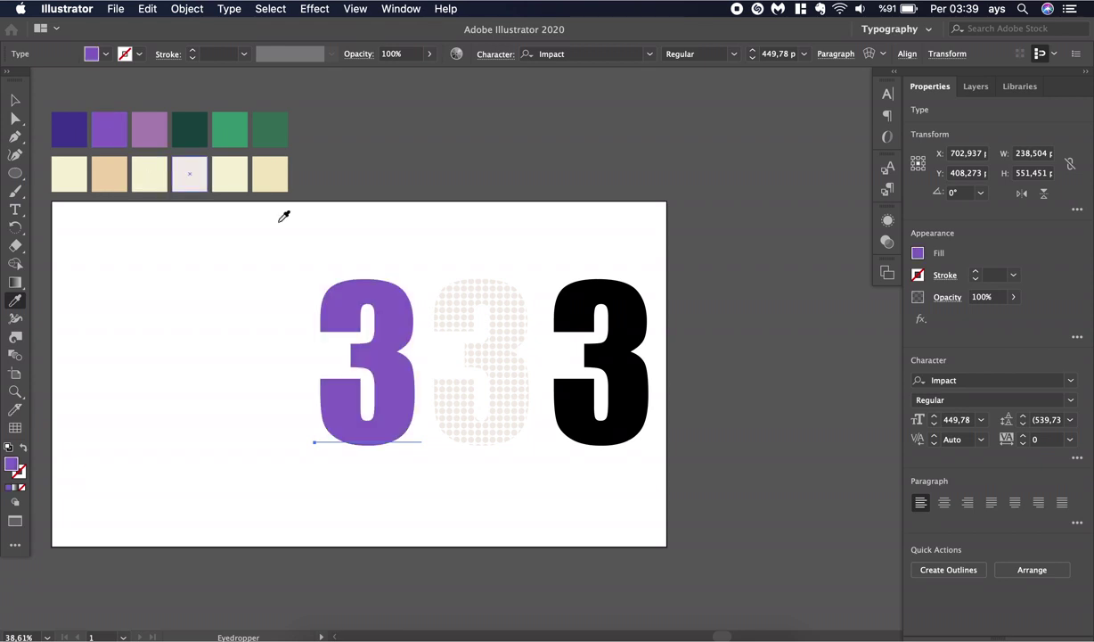
key(v)
click(587, 297)
key(i)
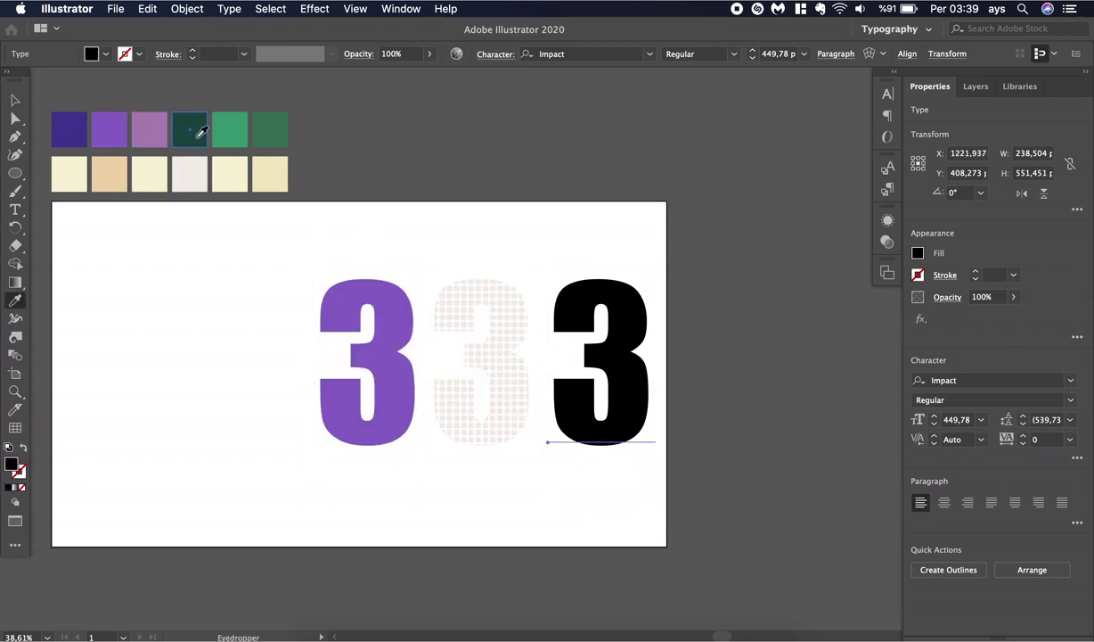
click(227, 133)
key(v)
click(400, 251)
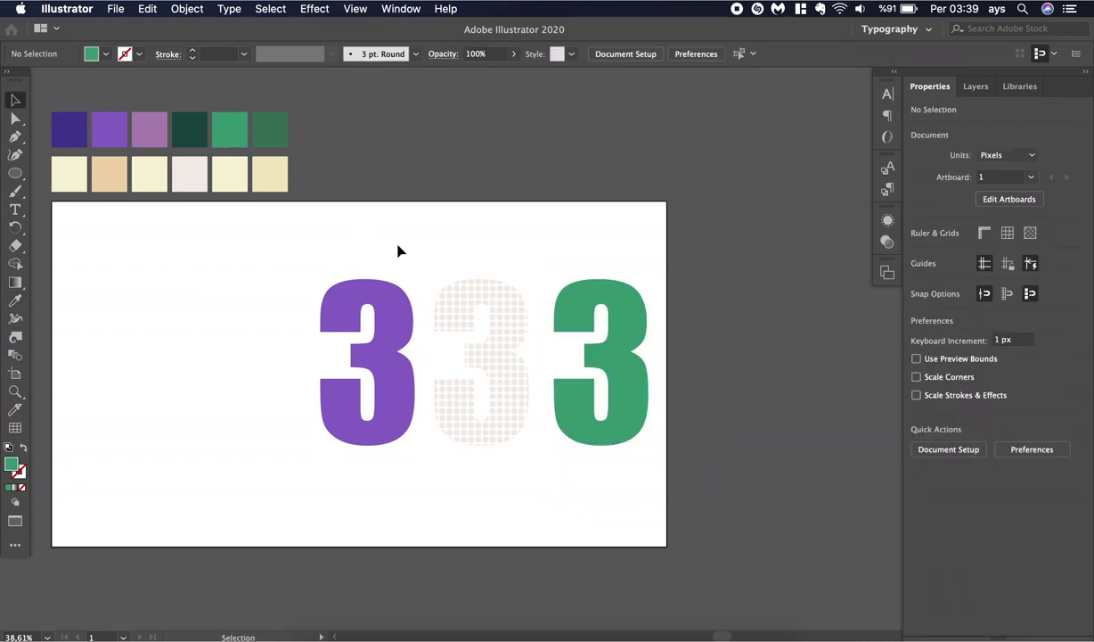
Start a 3D Extrude & Bevel effect on the purple 3 with its preview turned on
click(395, 312)
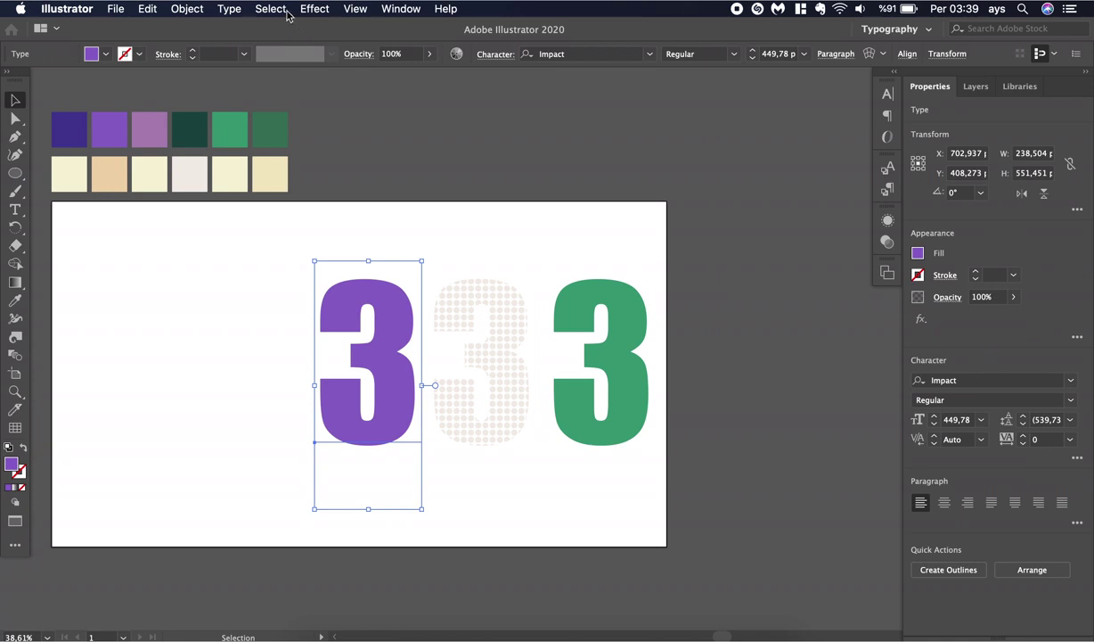
click(271, 8)
mouse_move(310, 14)
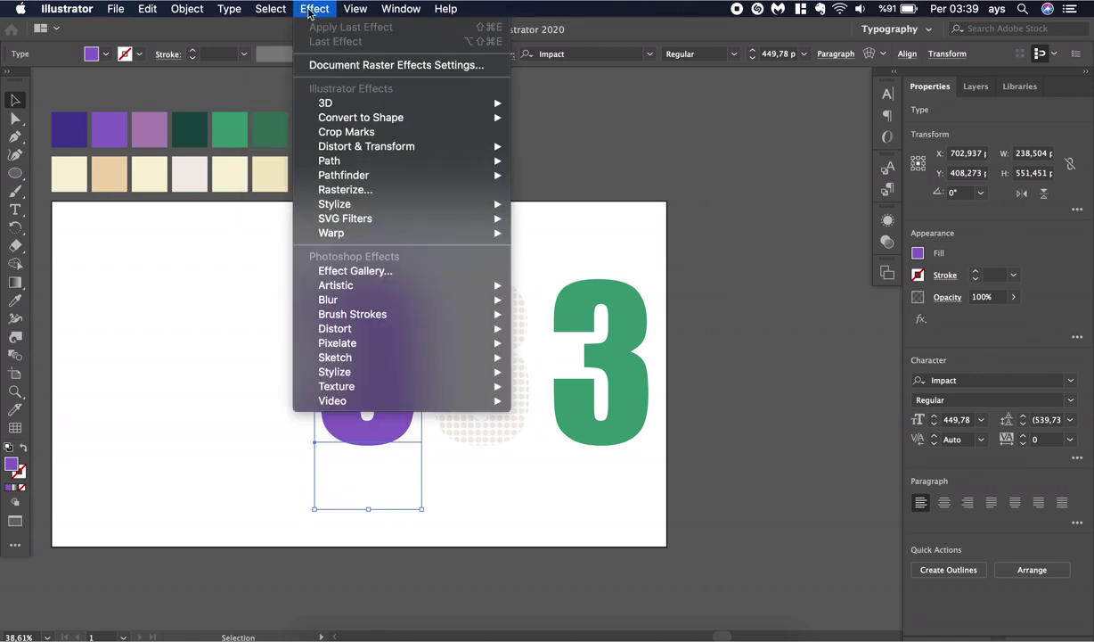
mouse_move(472, 102)
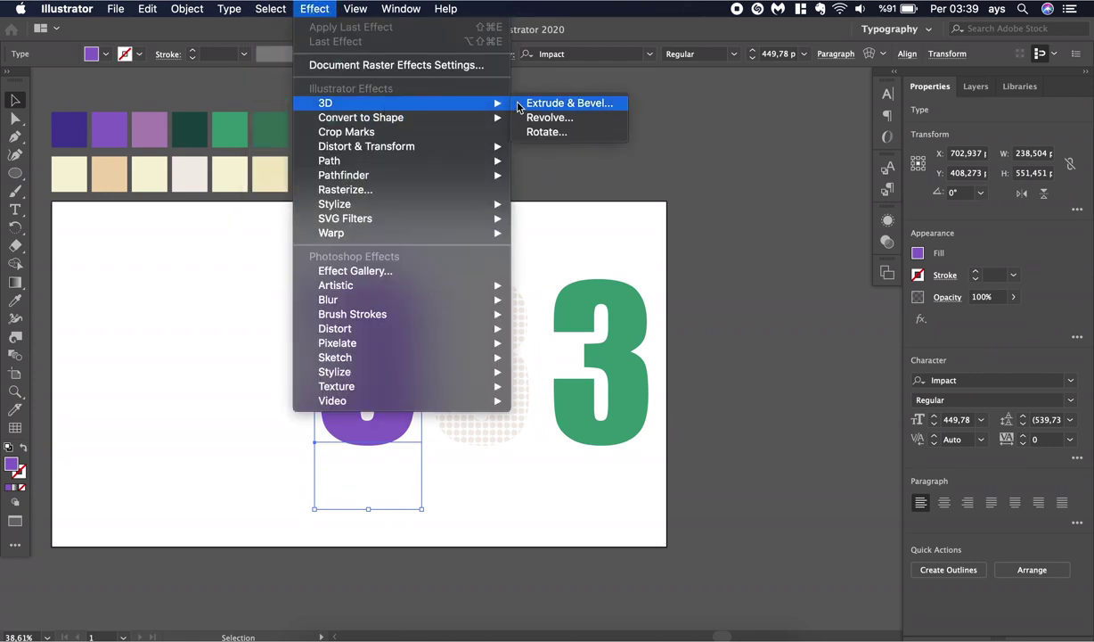
click(519, 106)
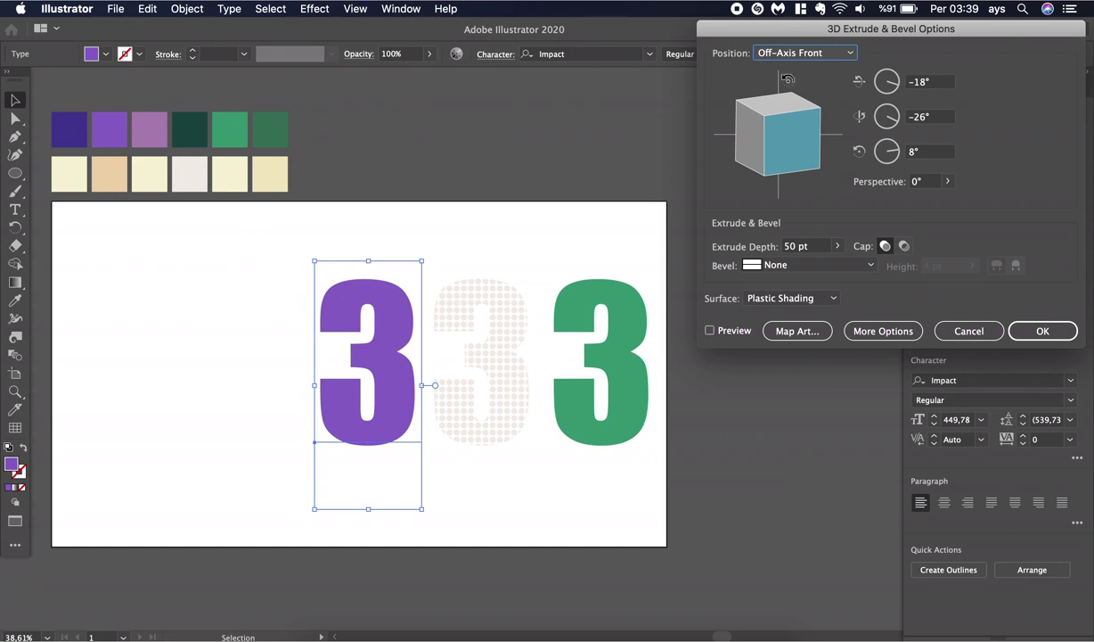
click(739, 330)
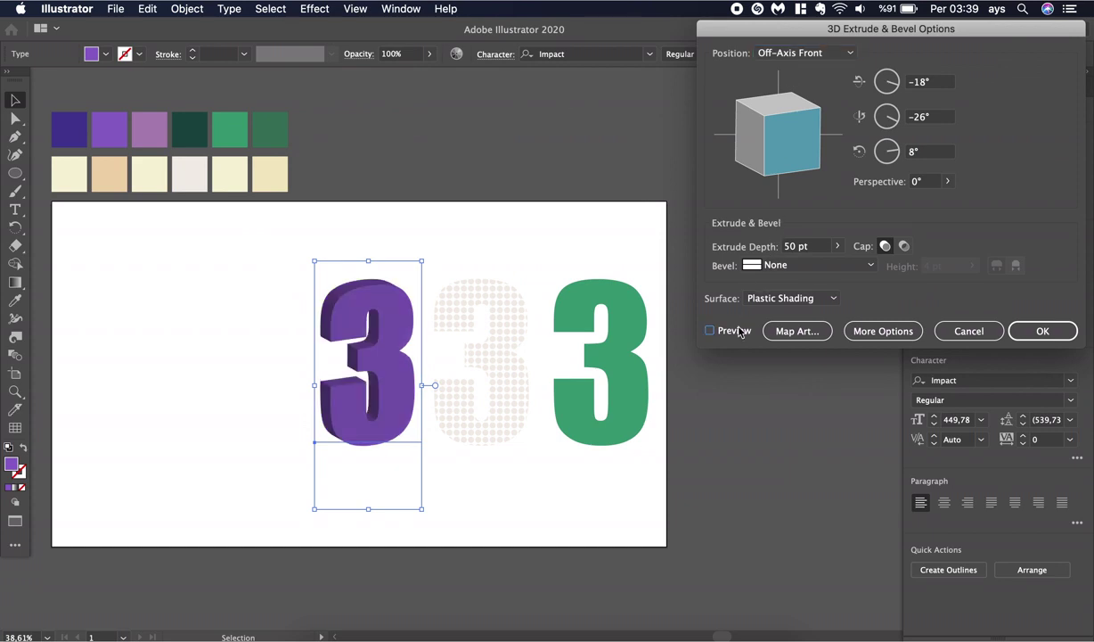
Try the Isometric Right and Isometric Left positions for the purple 3's extrusion
click(806, 53)
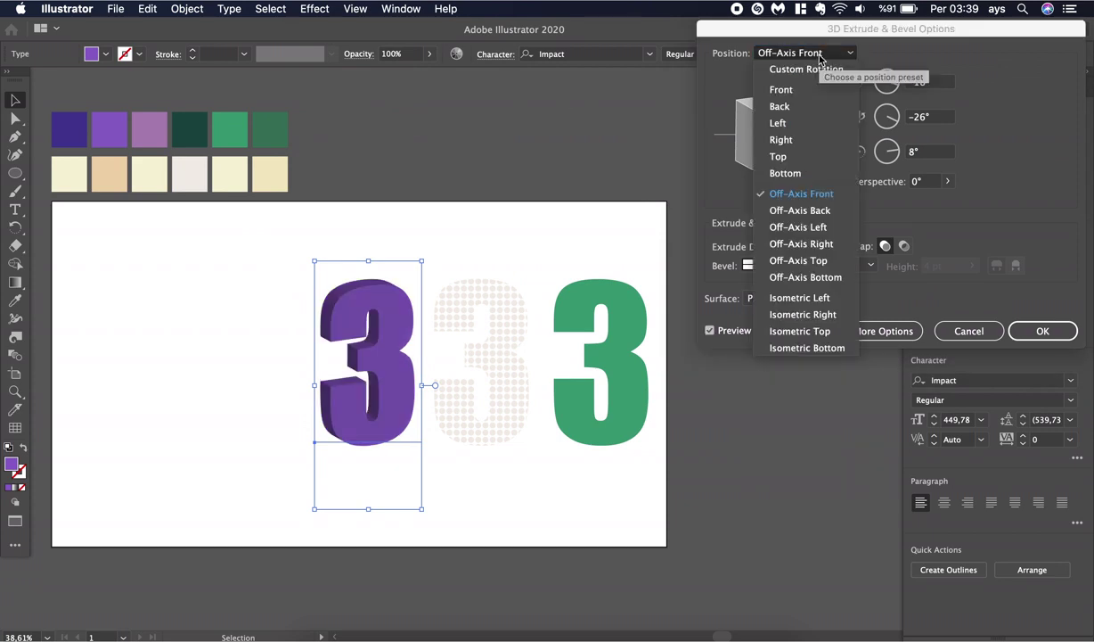
click(813, 311)
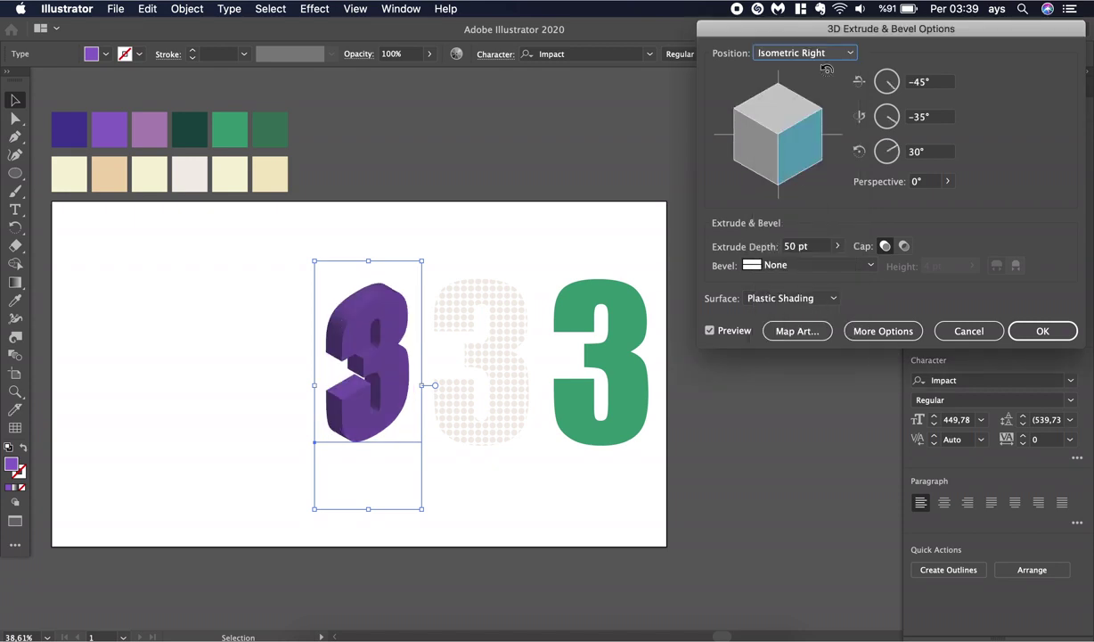
click(798, 56)
click(973, 204)
click(756, 142)
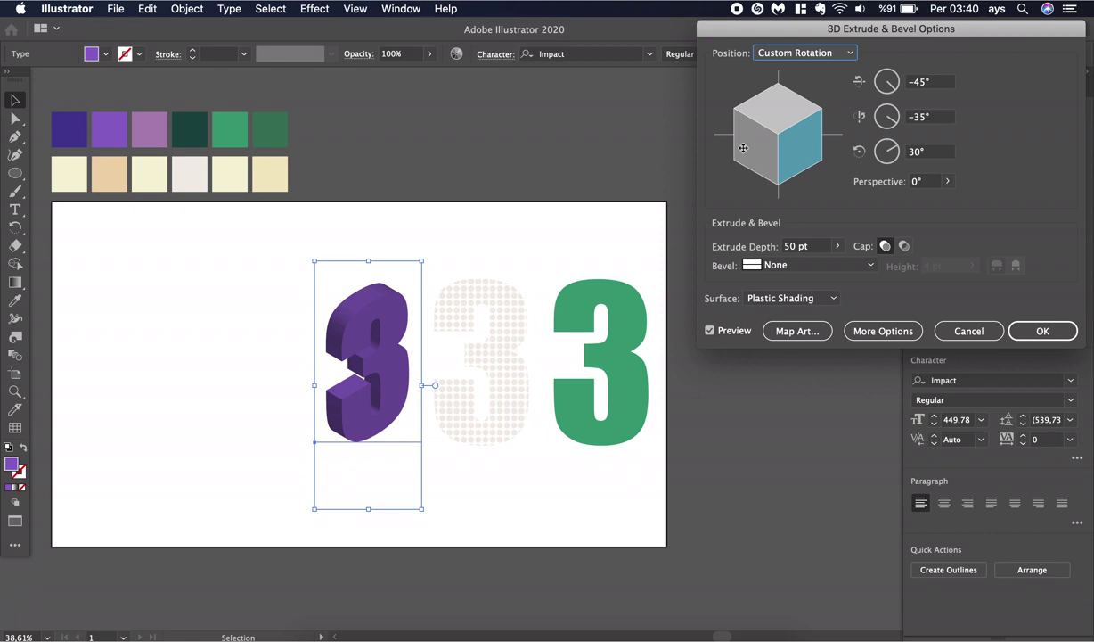
click(785, 55)
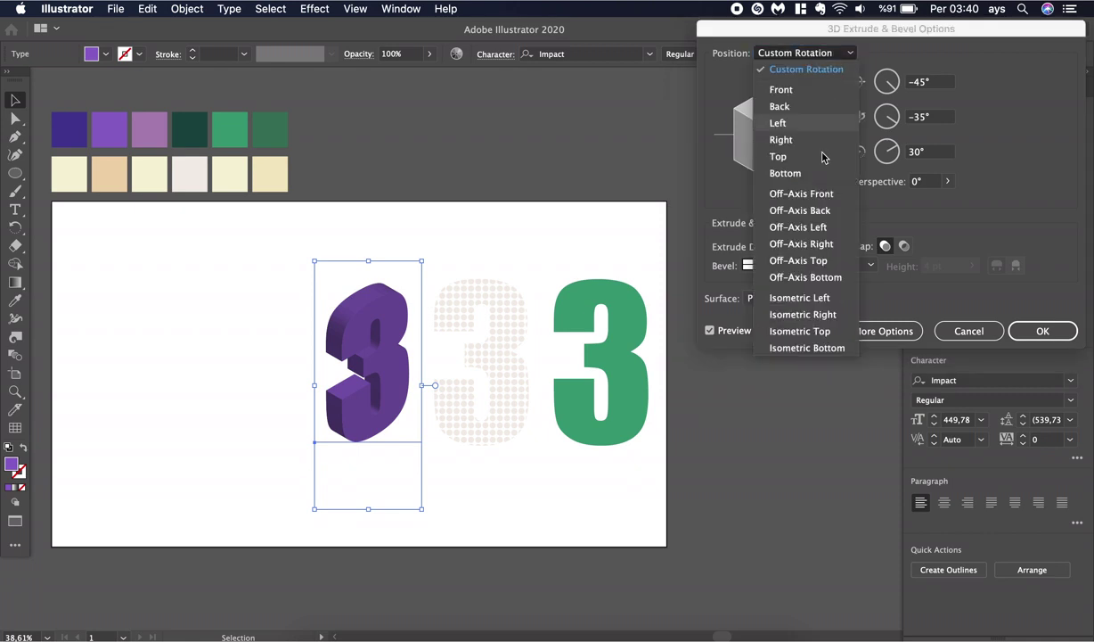
click(838, 320)
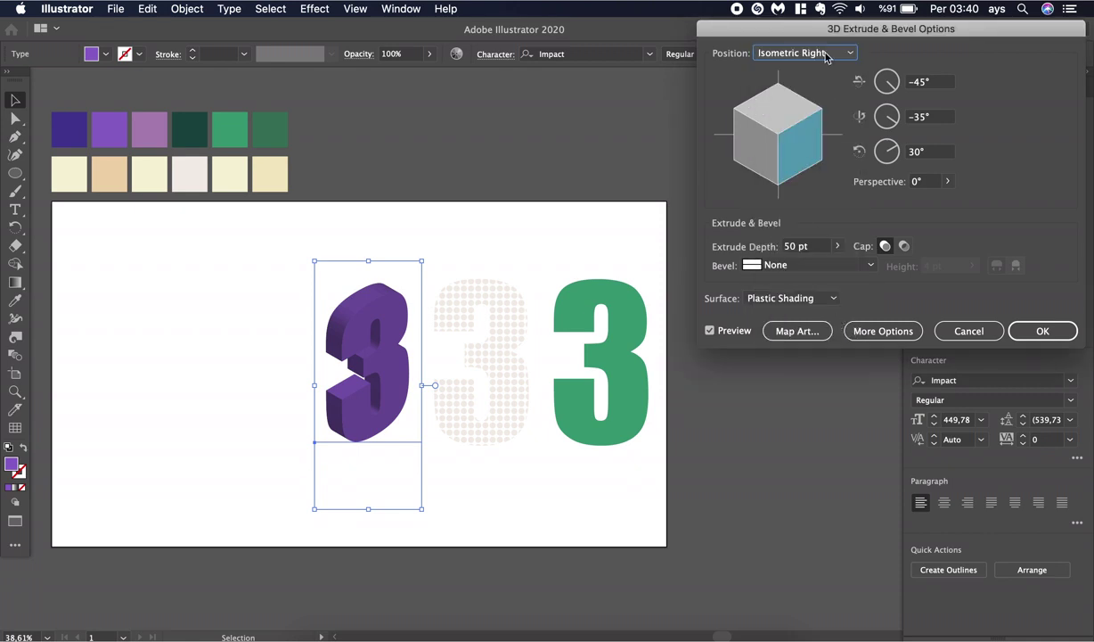
click(794, 54)
click(806, 298)
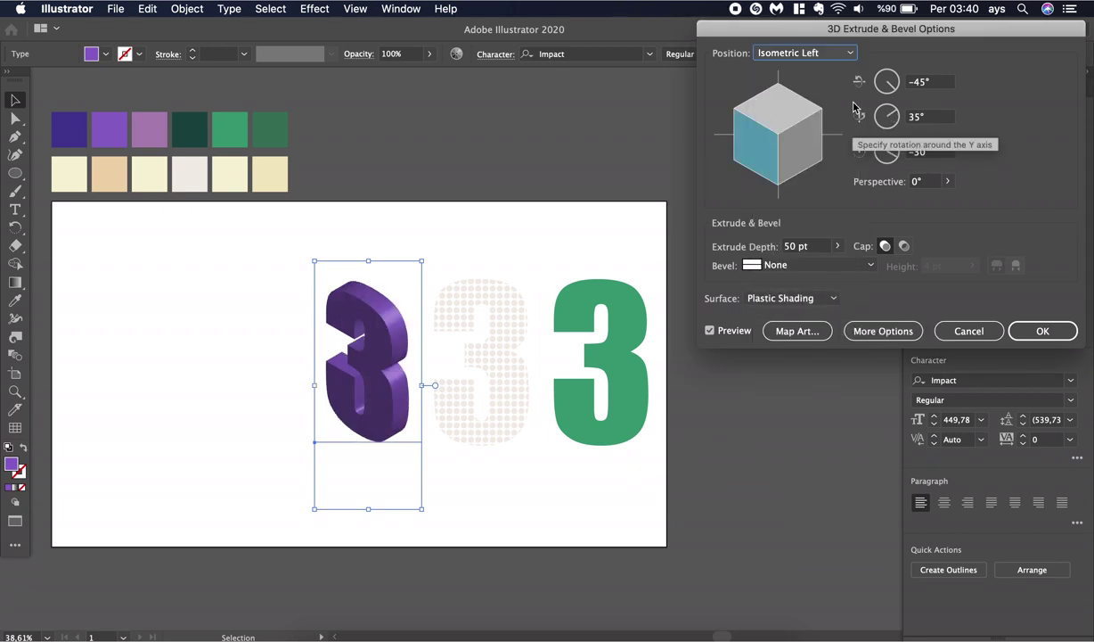
click(775, 105)
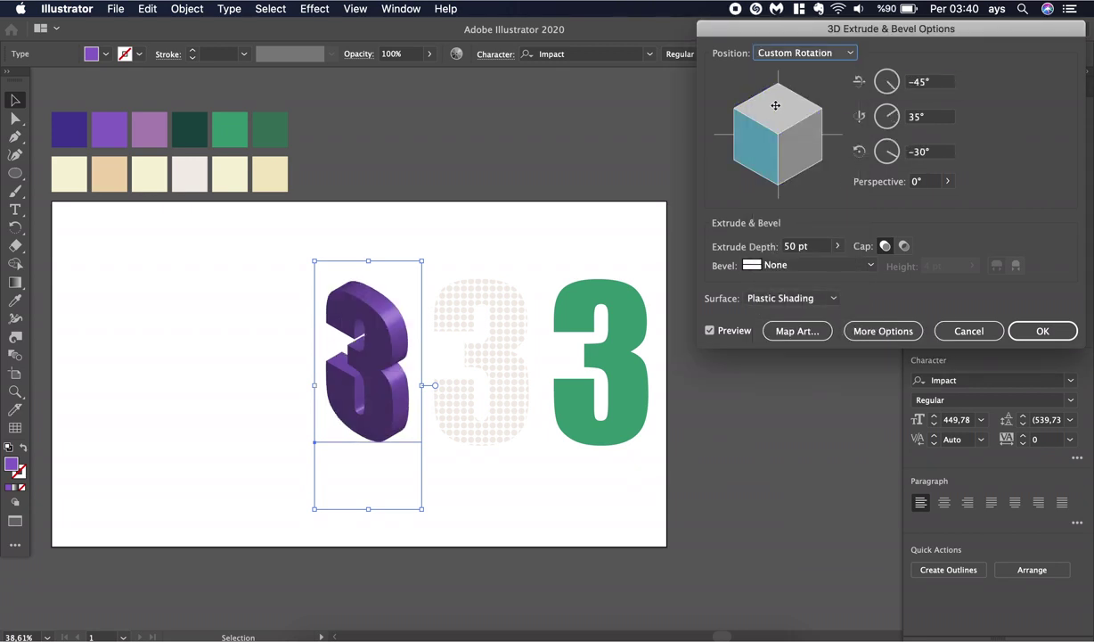
Set the purple 3's extrusion to the Isometric Top position with an extrude depth of 5 pt
click(814, 52)
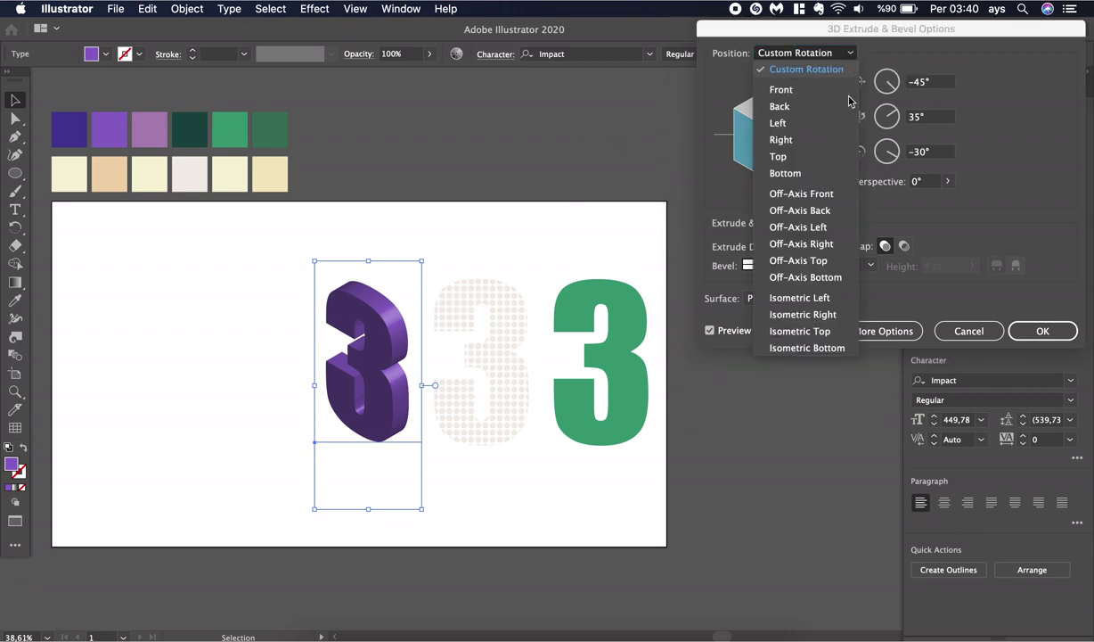
click(823, 332)
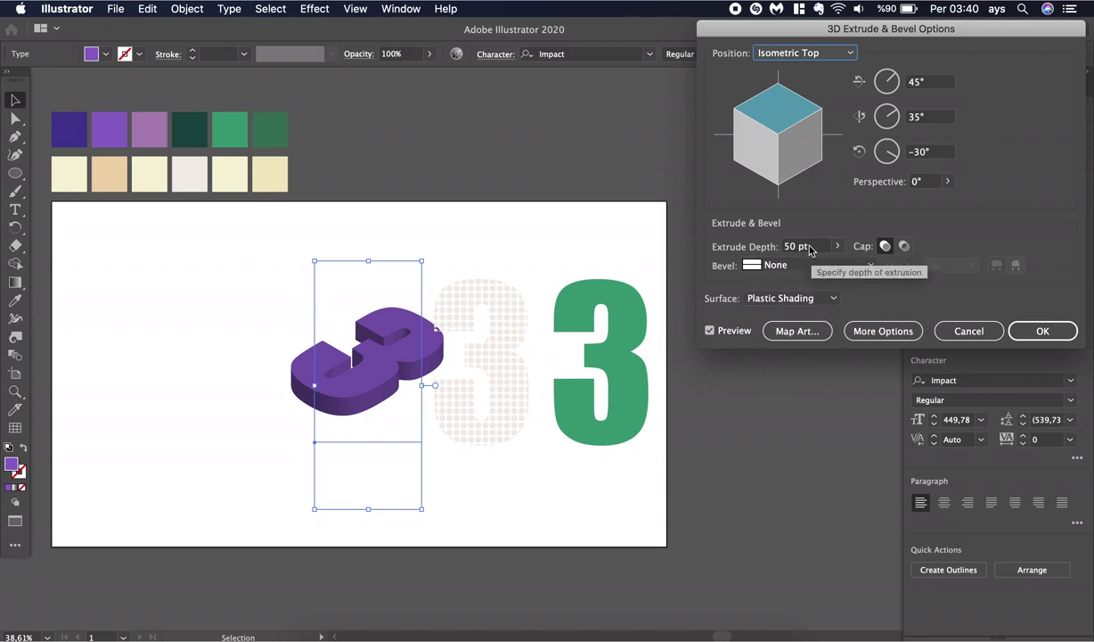
click(836, 246)
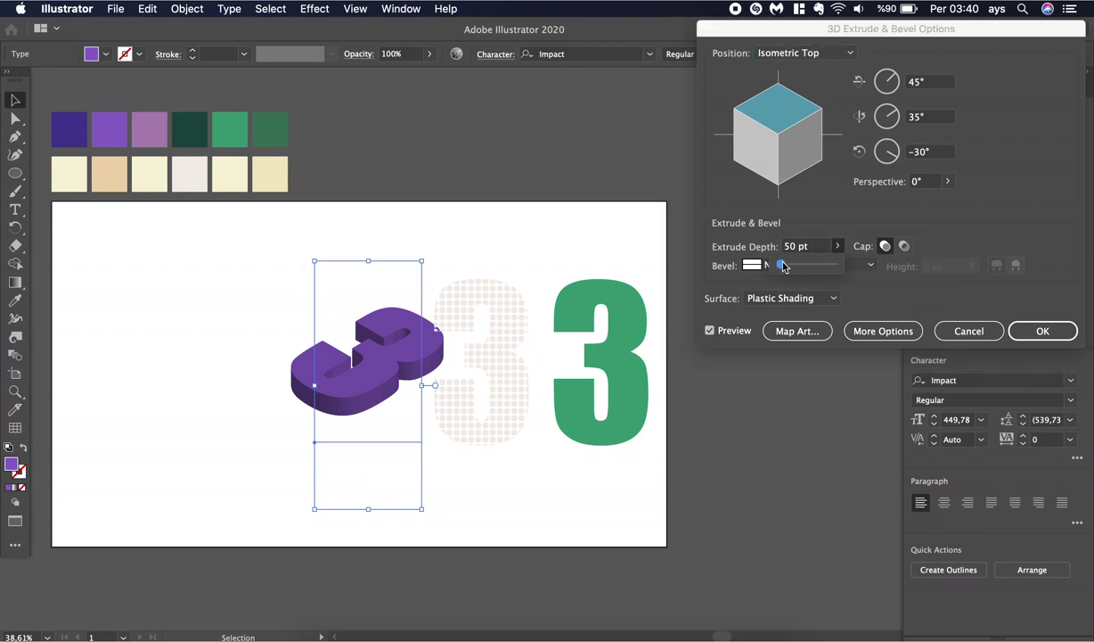
double_click(791, 247)
text(3)
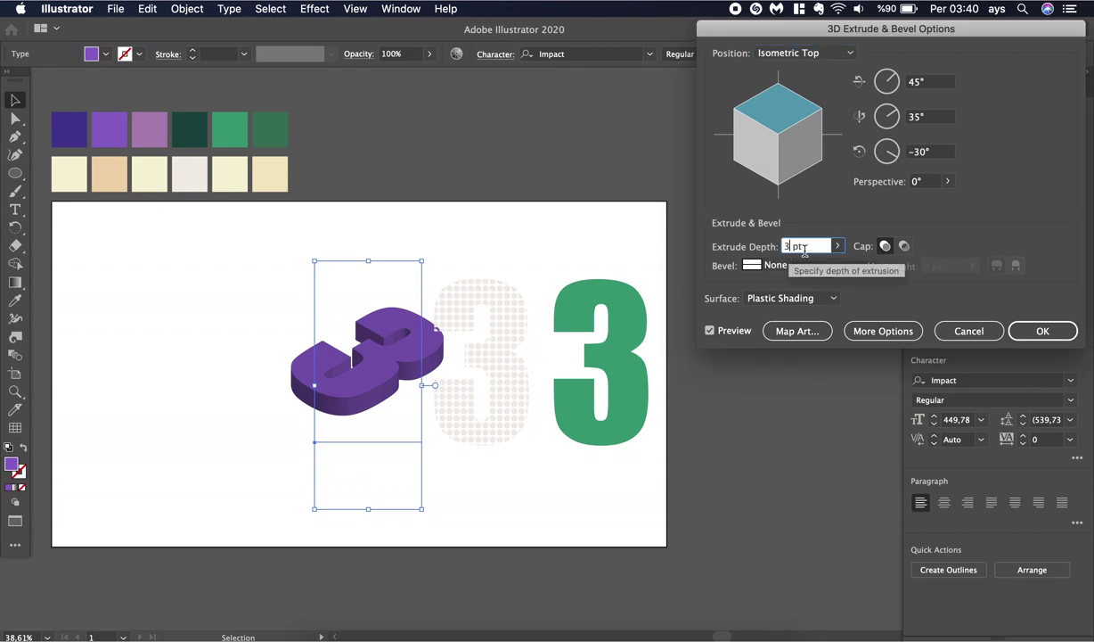
click(838, 247)
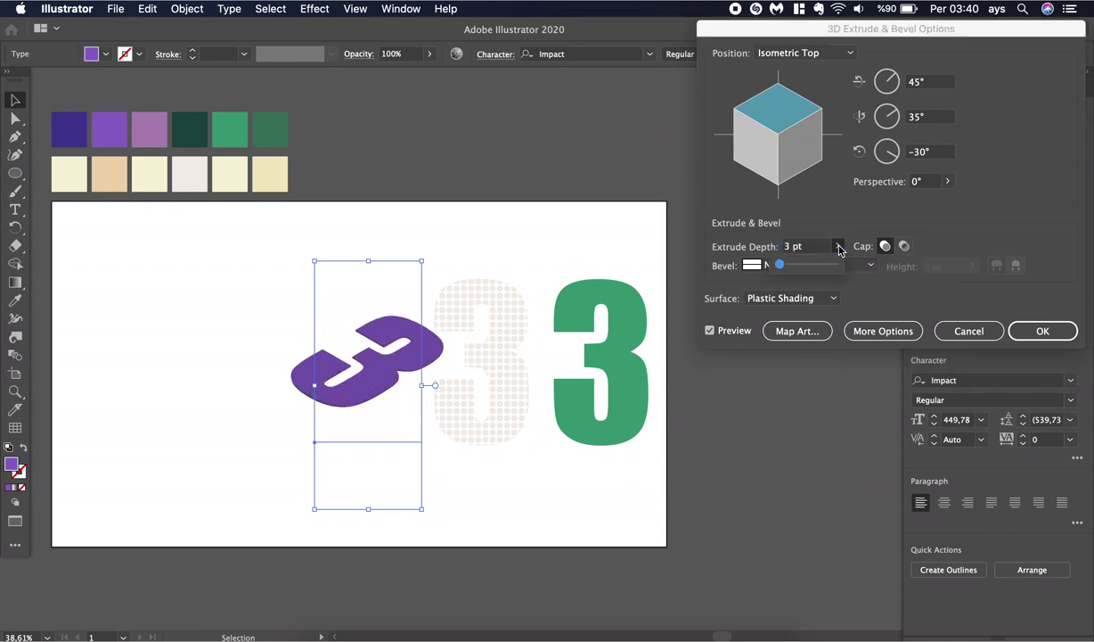
double_click(787, 247)
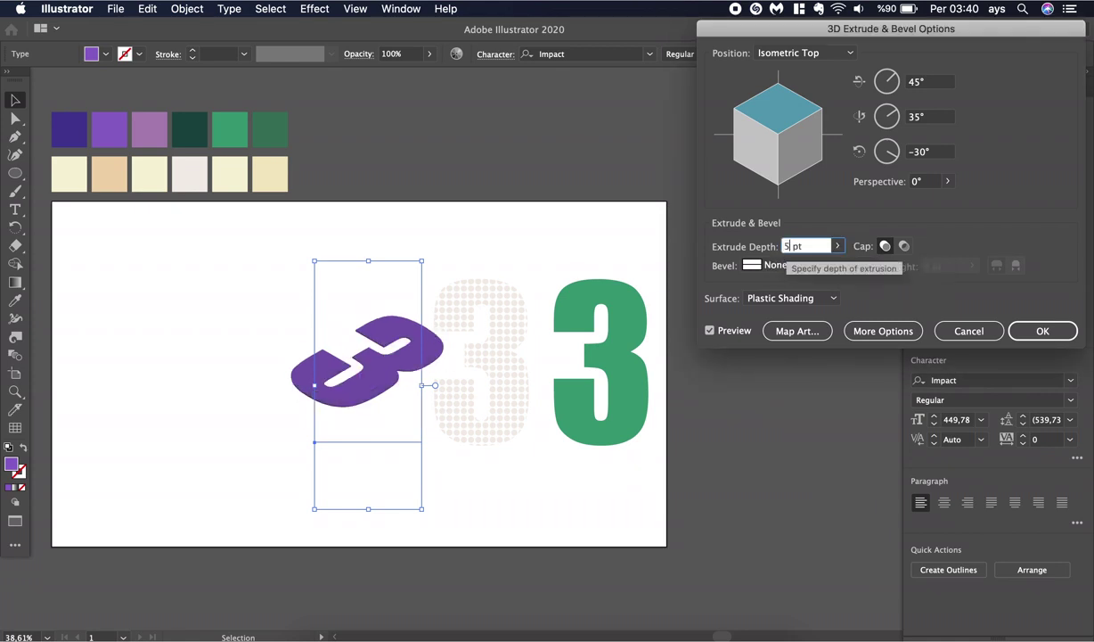
text(5)
click(836, 247)
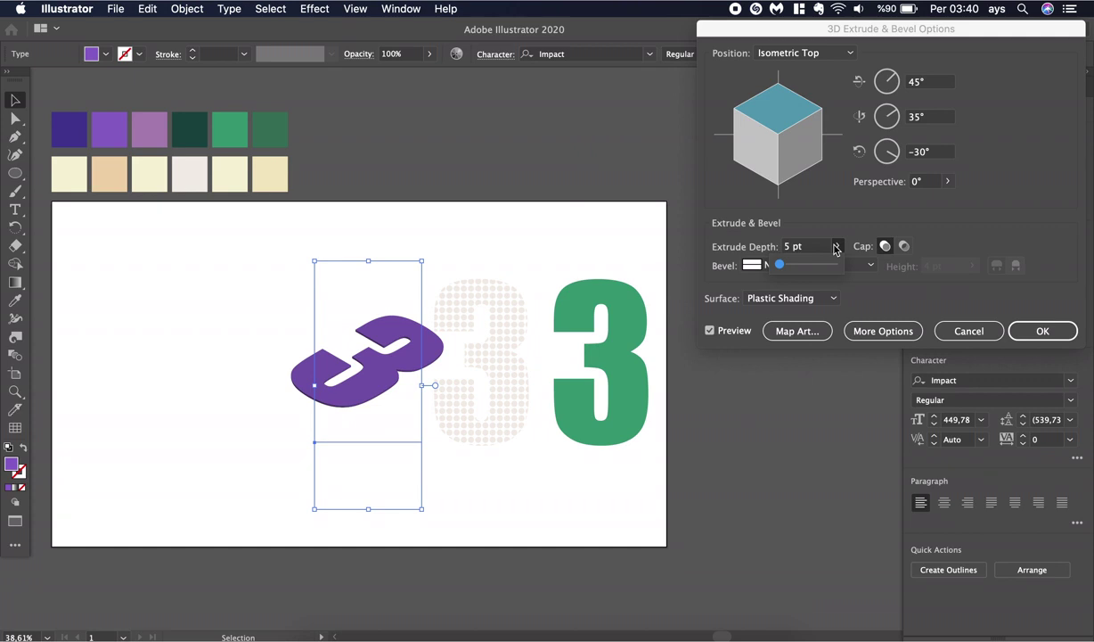
click(850, 302)
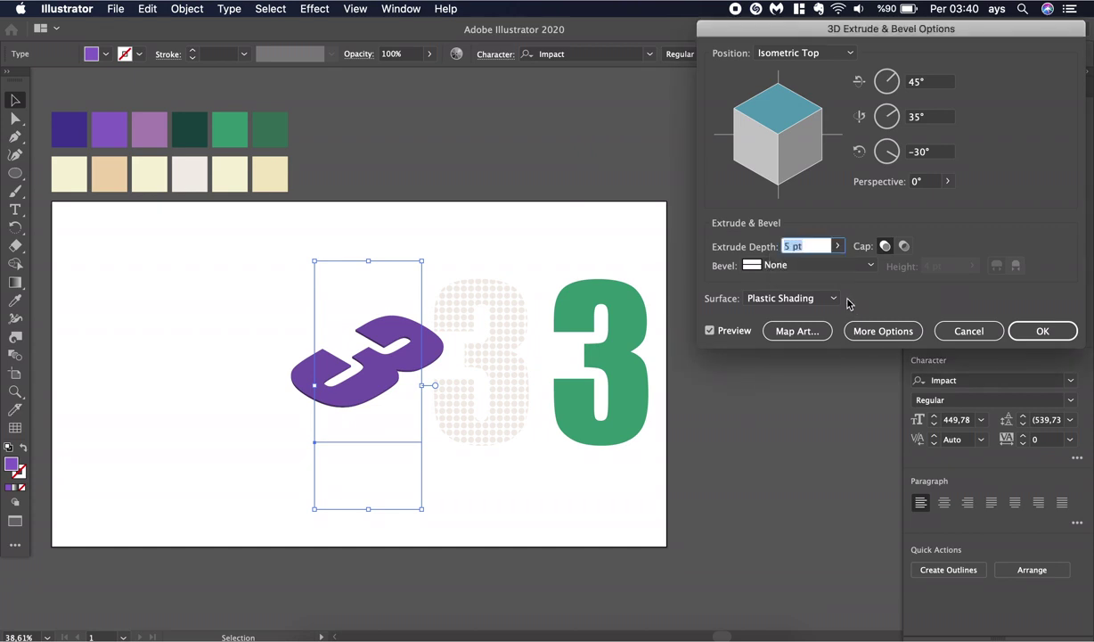
Give the purple 3's extrusion a Diffuse Shading surface and apply the effect
click(838, 299)
click(790, 348)
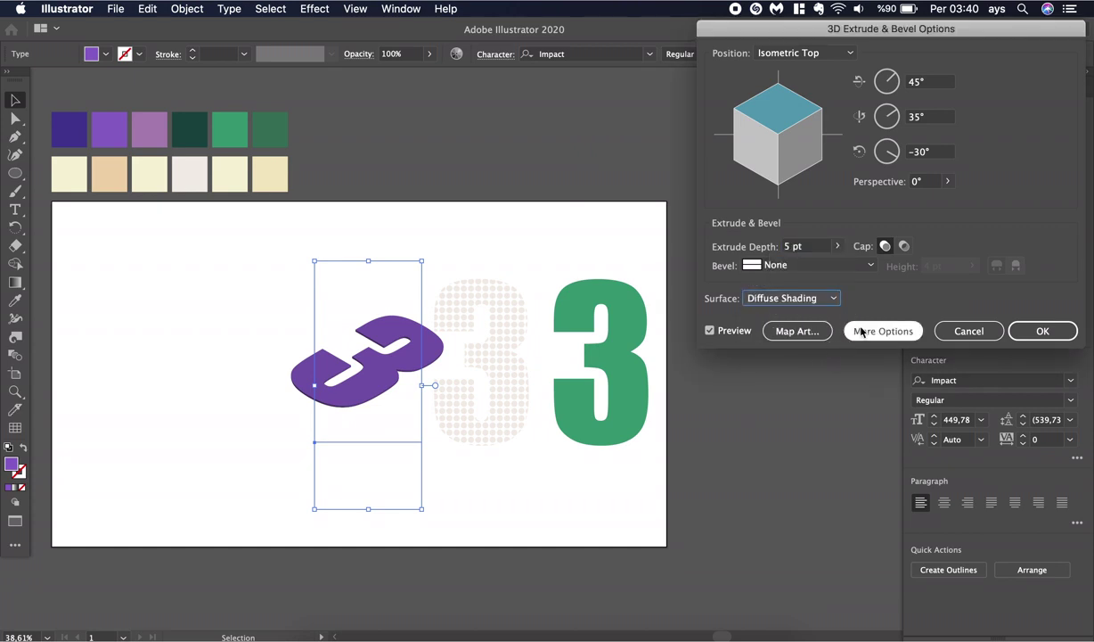
click(851, 331)
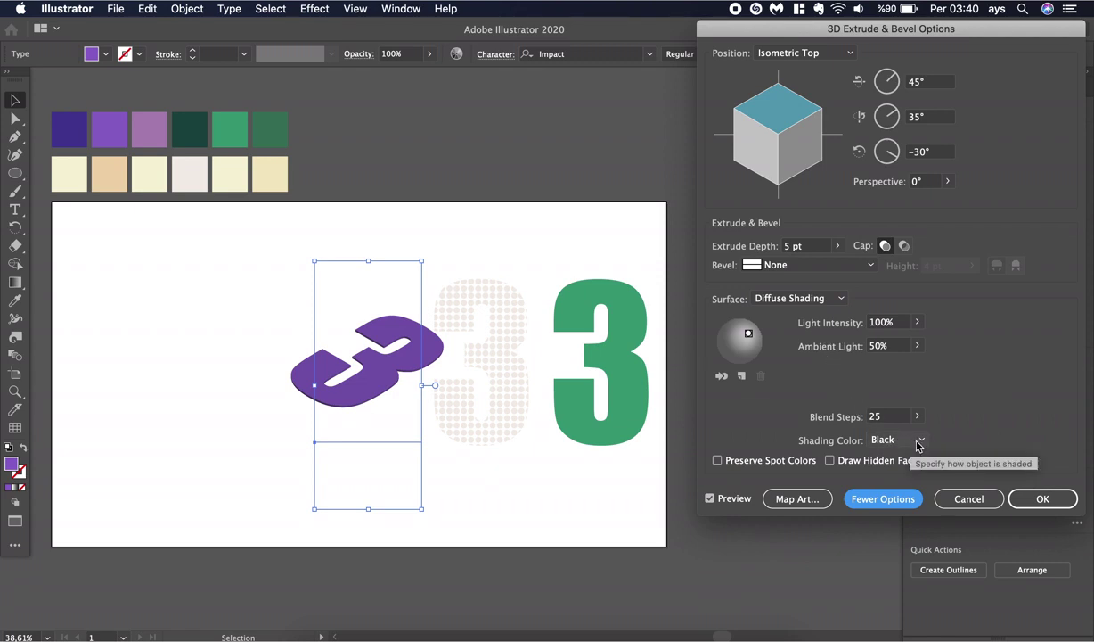
click(1034, 498)
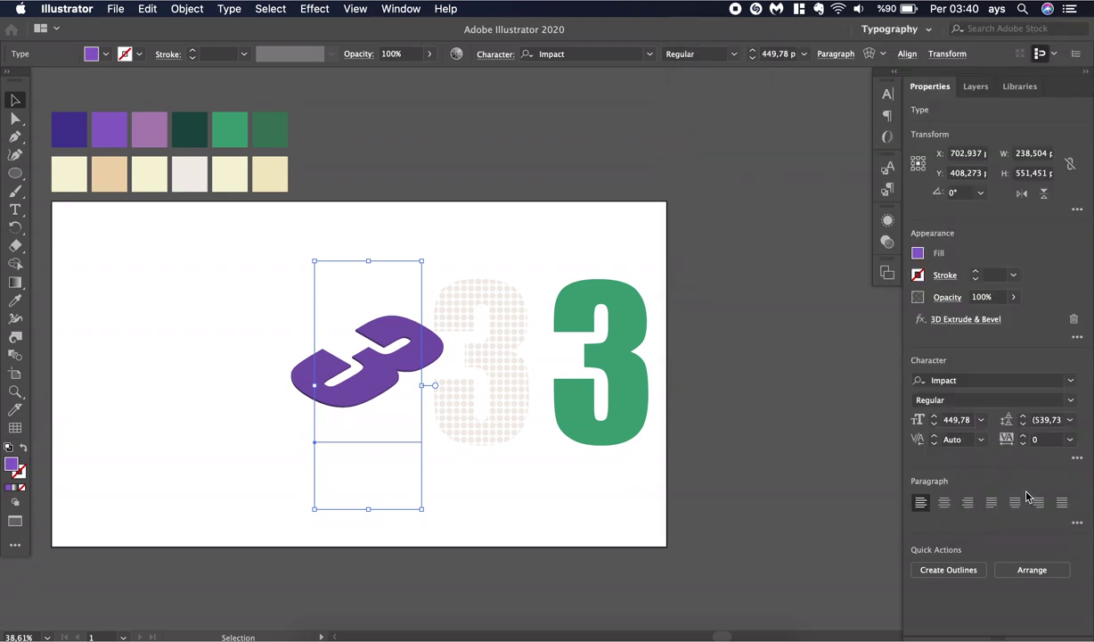
Start a 3D Extrude & Bevel effect on the dotted middle 3 with its preview turned on
click(510, 381)
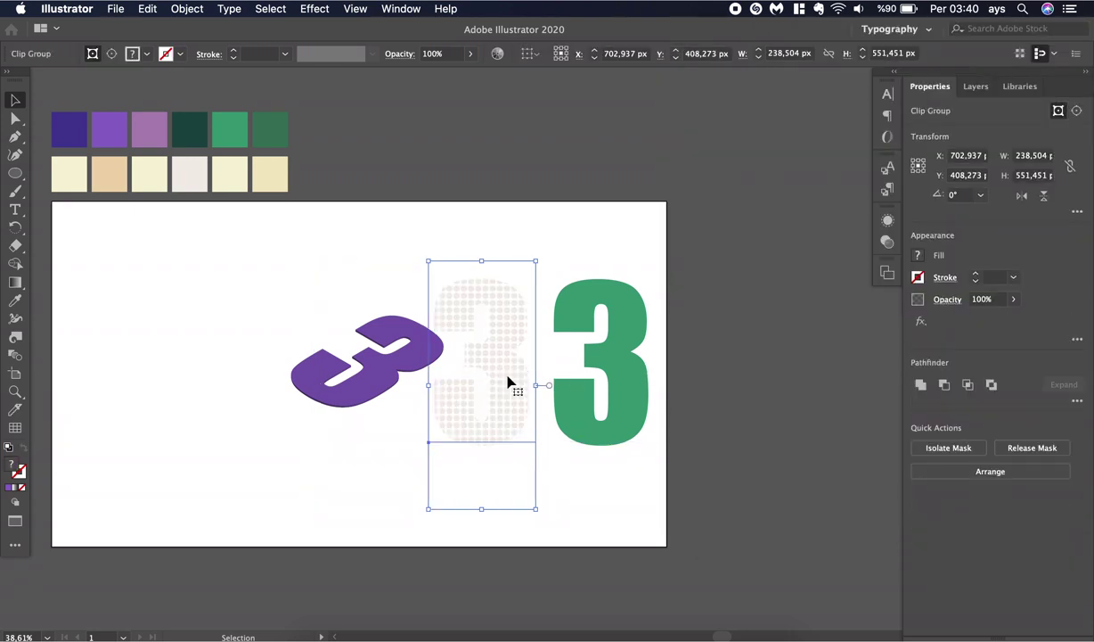
click(272, 8)
mouse_move(304, 7)
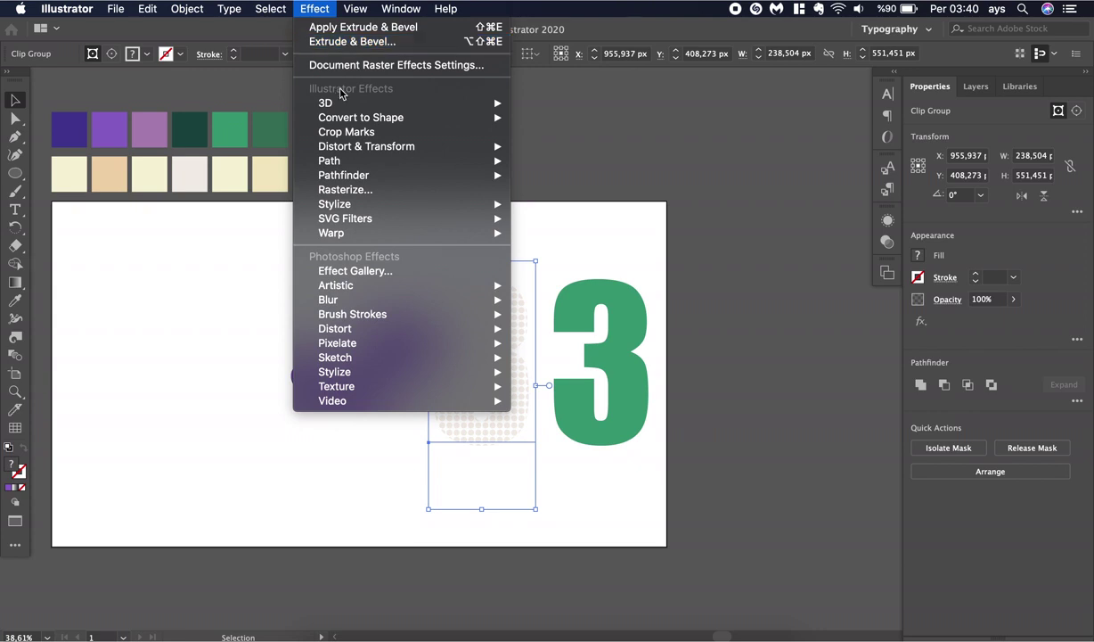
mouse_move(392, 103)
click(552, 103)
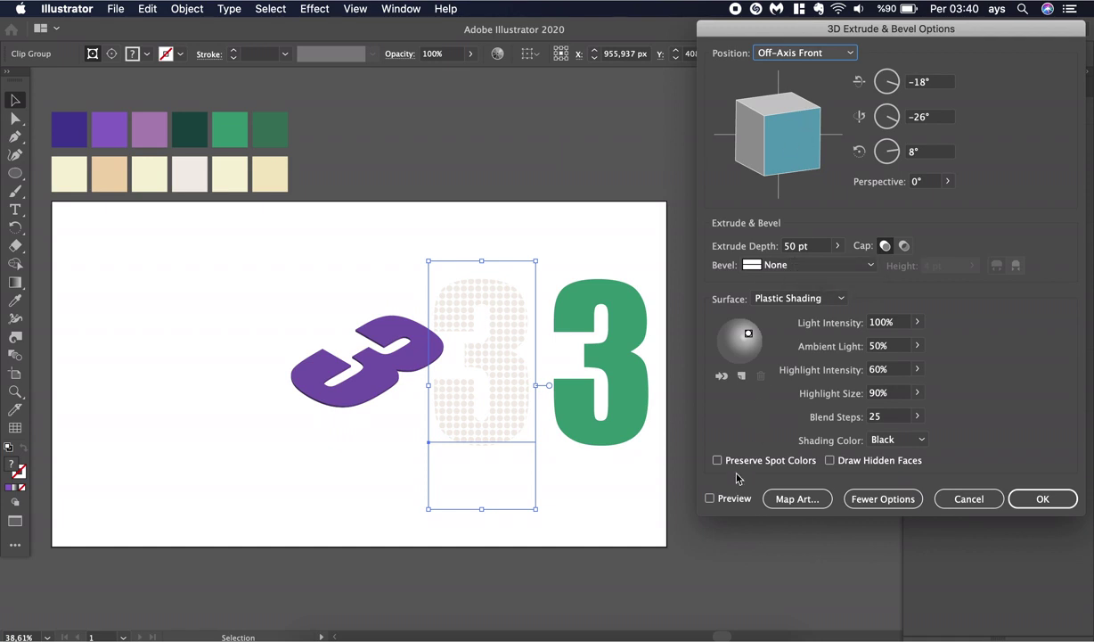
click(730, 500)
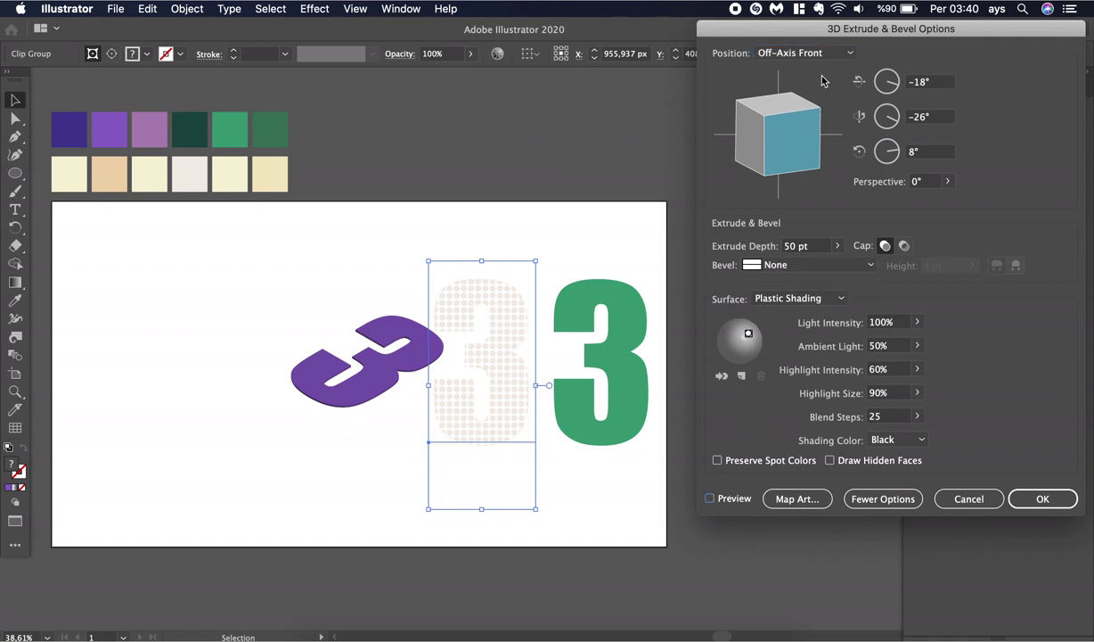
Set the dotted 3's extrusion to Isometric Top with an 80 pt extrude depth and apply it
click(852, 58)
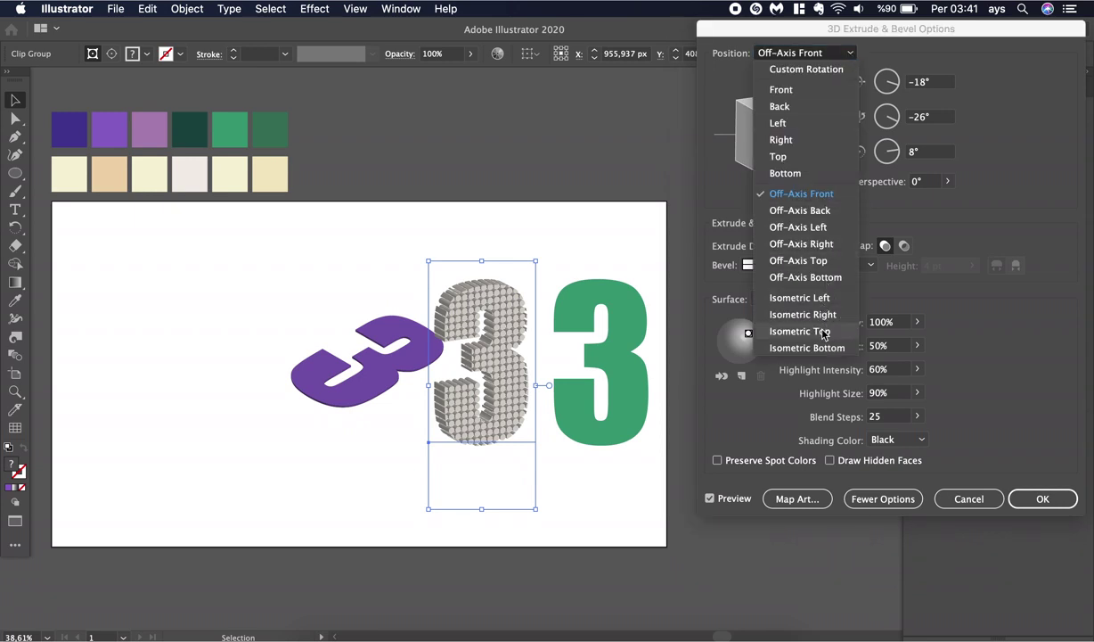
click(824, 332)
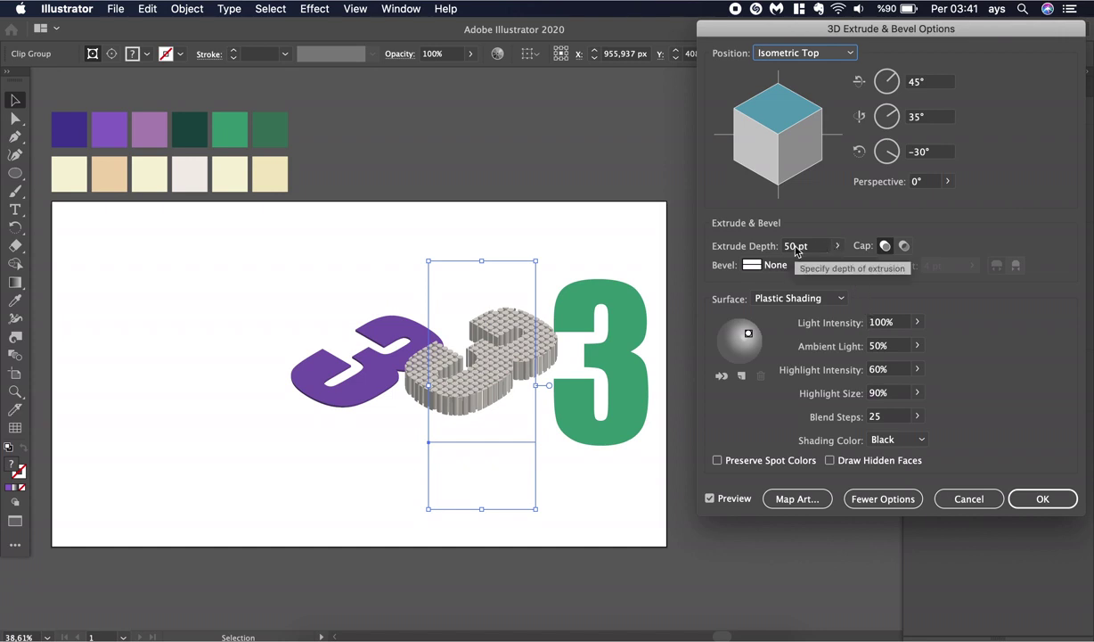
double_click(792, 246)
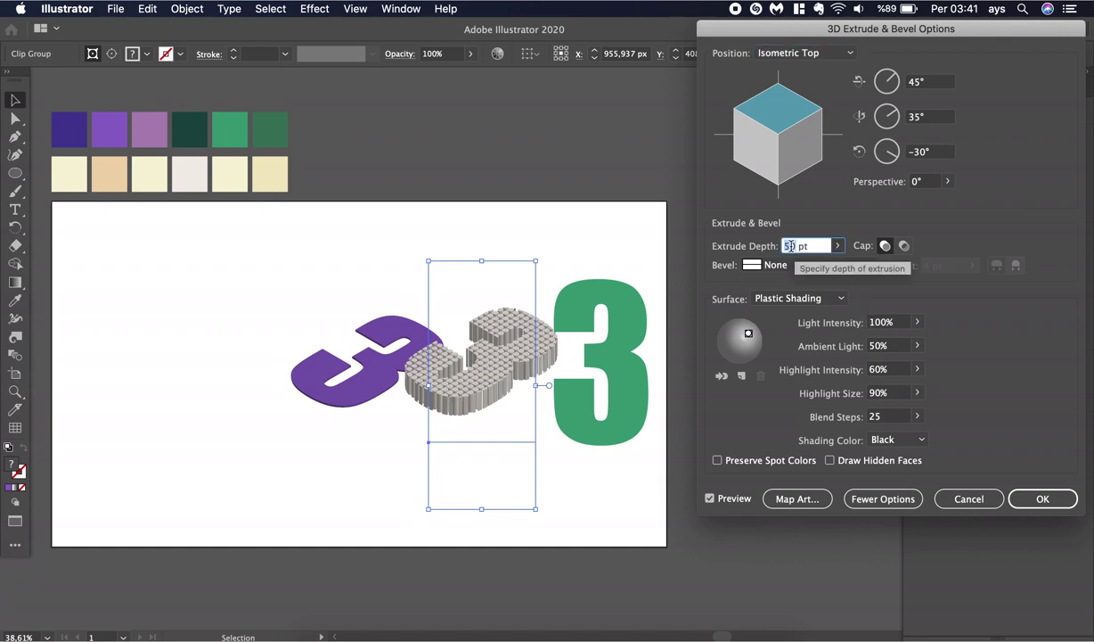
text(80)
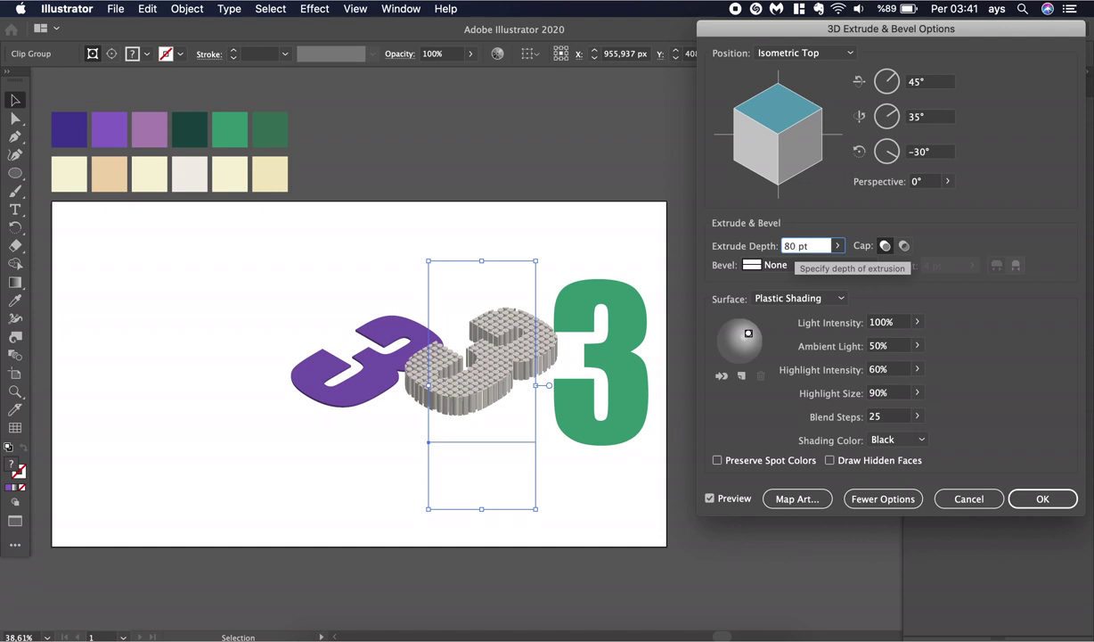
click(840, 247)
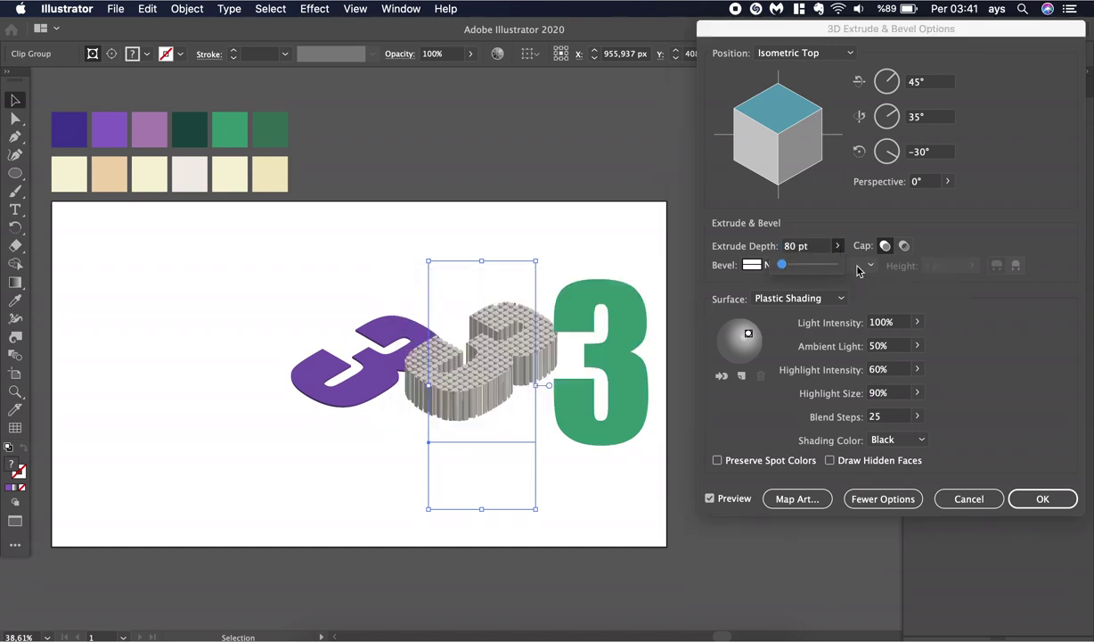
click(1043, 498)
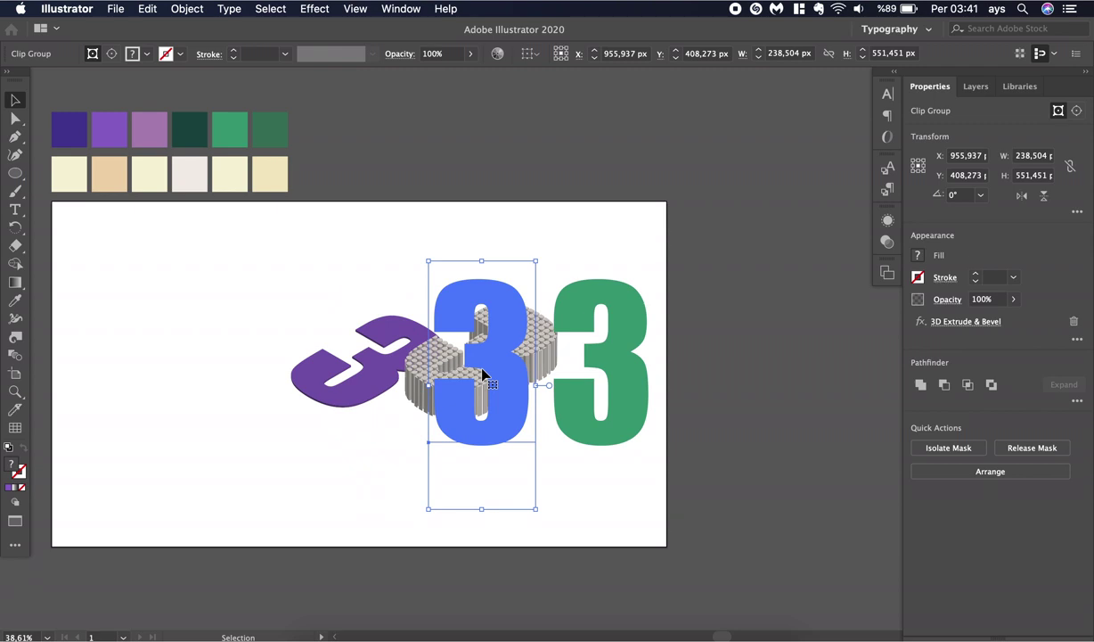
Send the extruded dotted 3 to the back of the stacking order
right_click(482, 374)
mouse_move(567, 558)
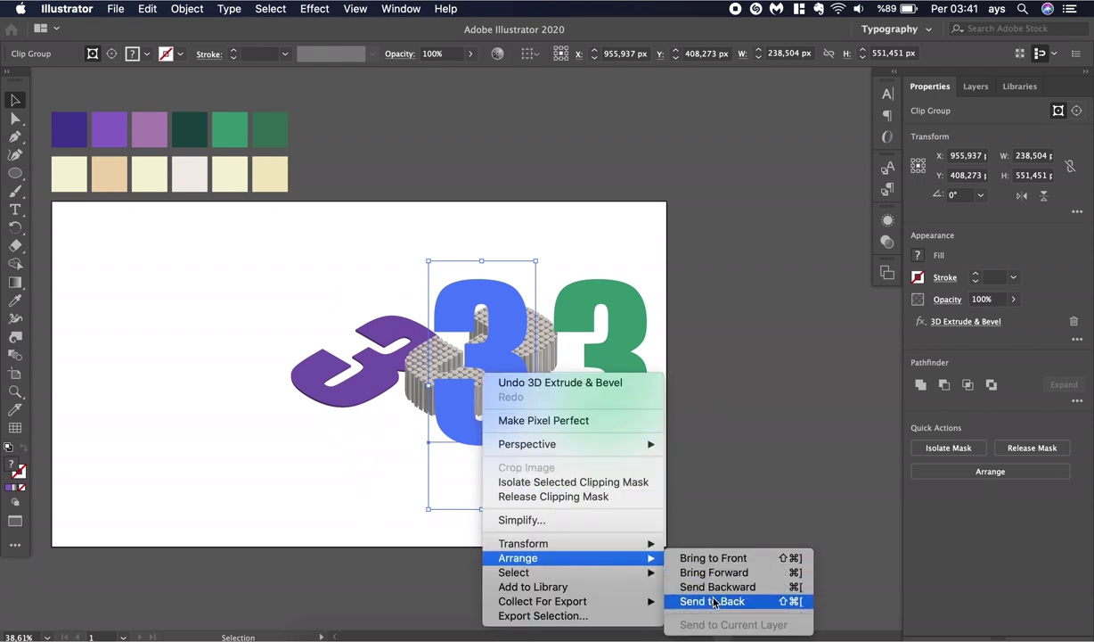
click(713, 602)
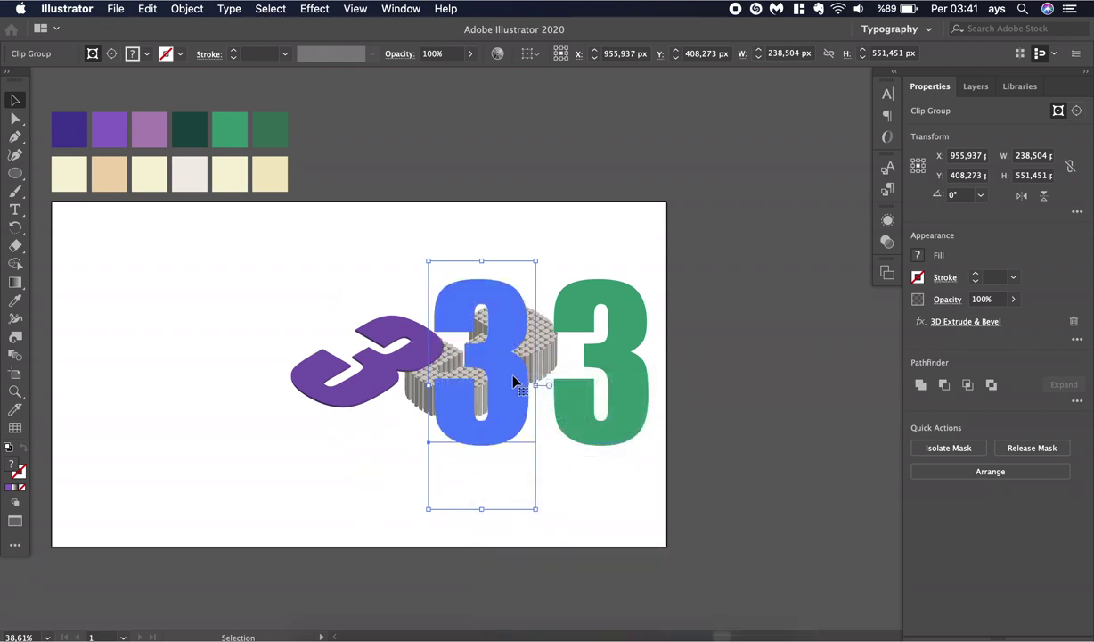
Move the dotted 3 about 145 px left and 24 px down so it sits beneath the purple 3
drag(492, 360, 427, 371)
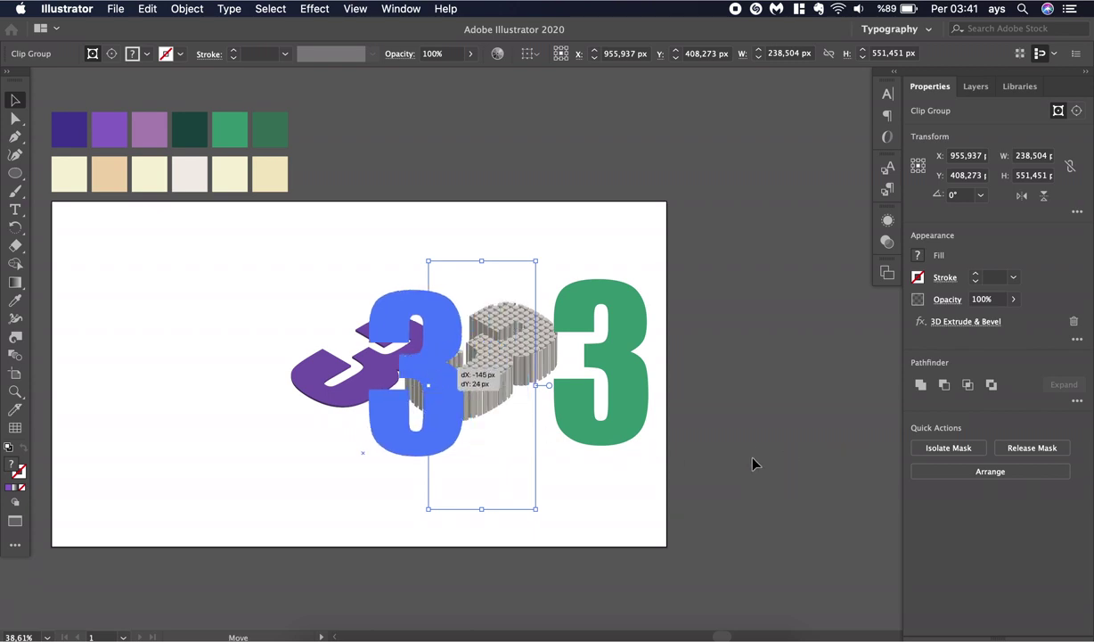
Start a 3D Extrude & Bevel effect on the green 3 with the Isometric Top position and the preview turned on
click(612, 393)
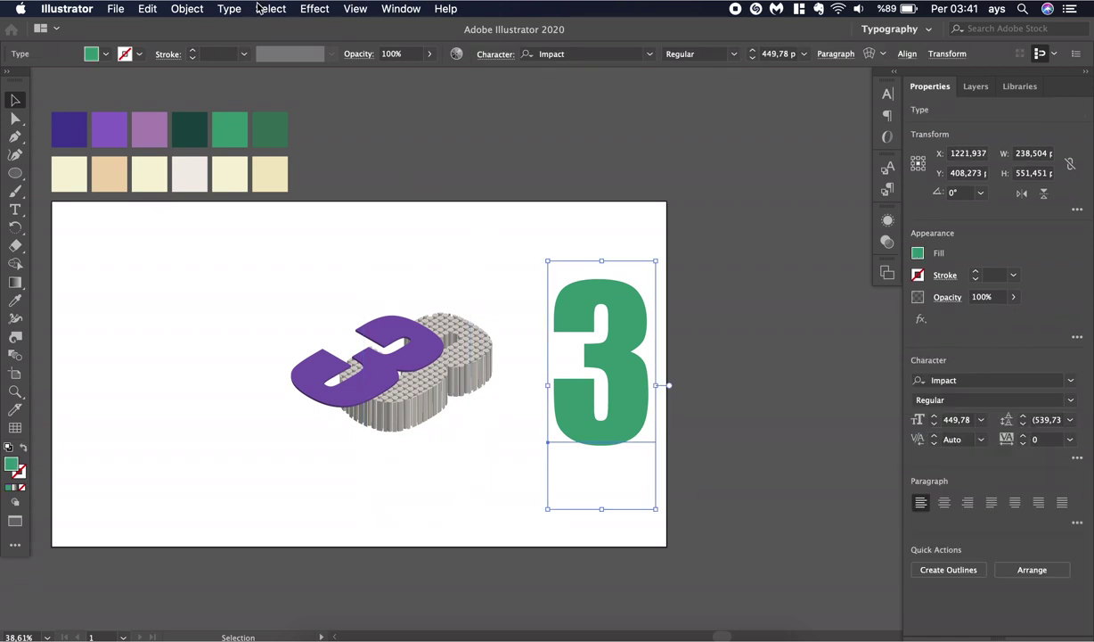
click(258, 9)
mouse_move(440, 108)
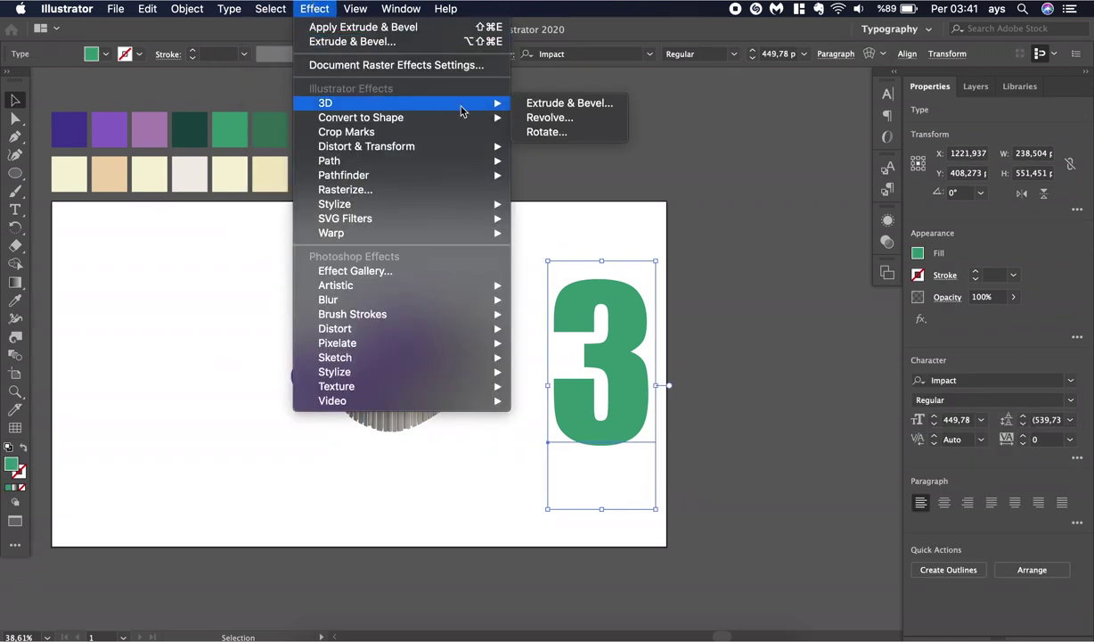
click(568, 104)
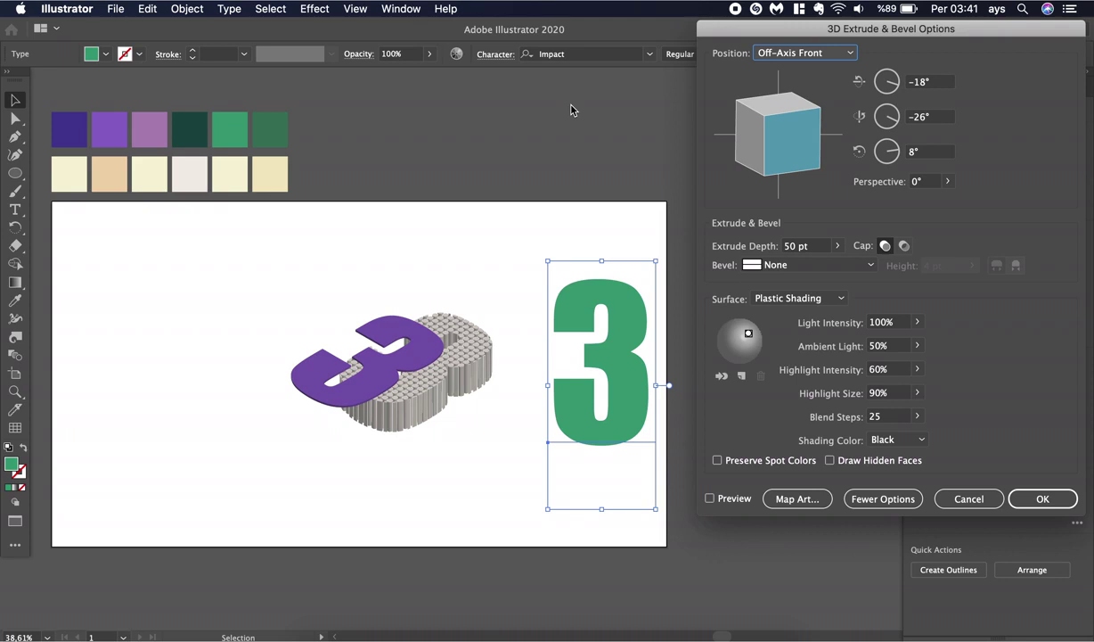
click(815, 55)
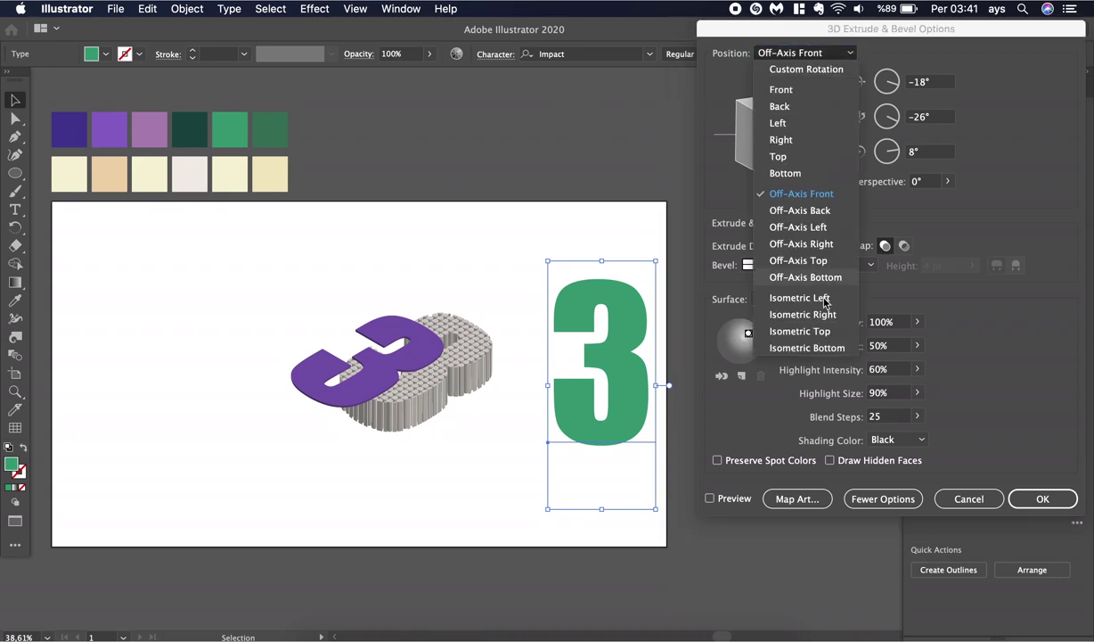
click(799, 331)
click(710, 498)
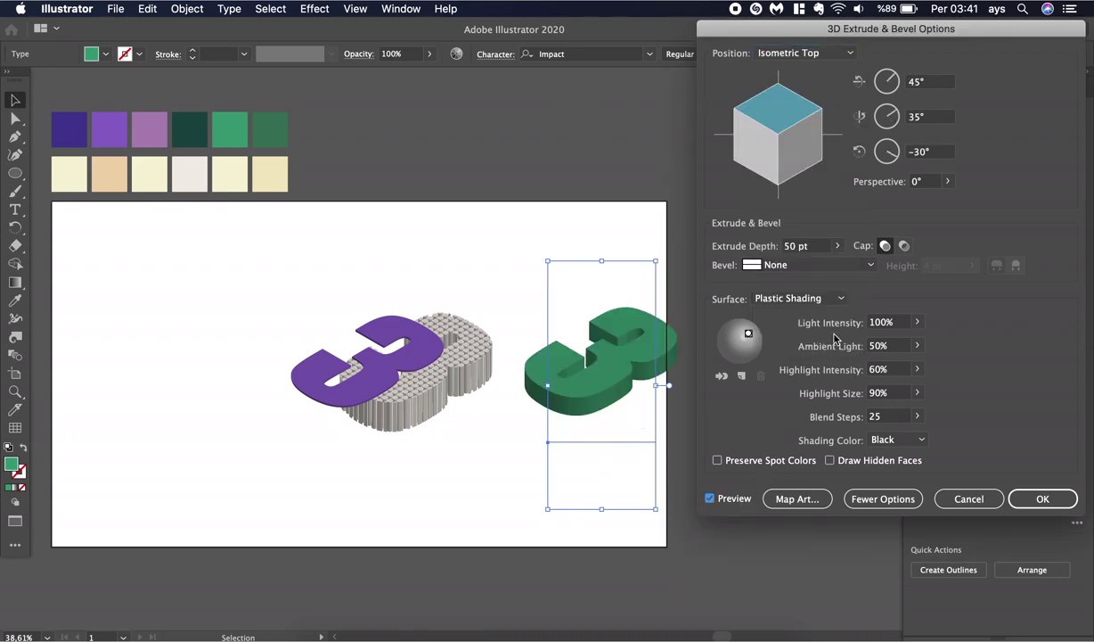
Set the green 3's extrude depth to 90 pt
double_click(790, 247)
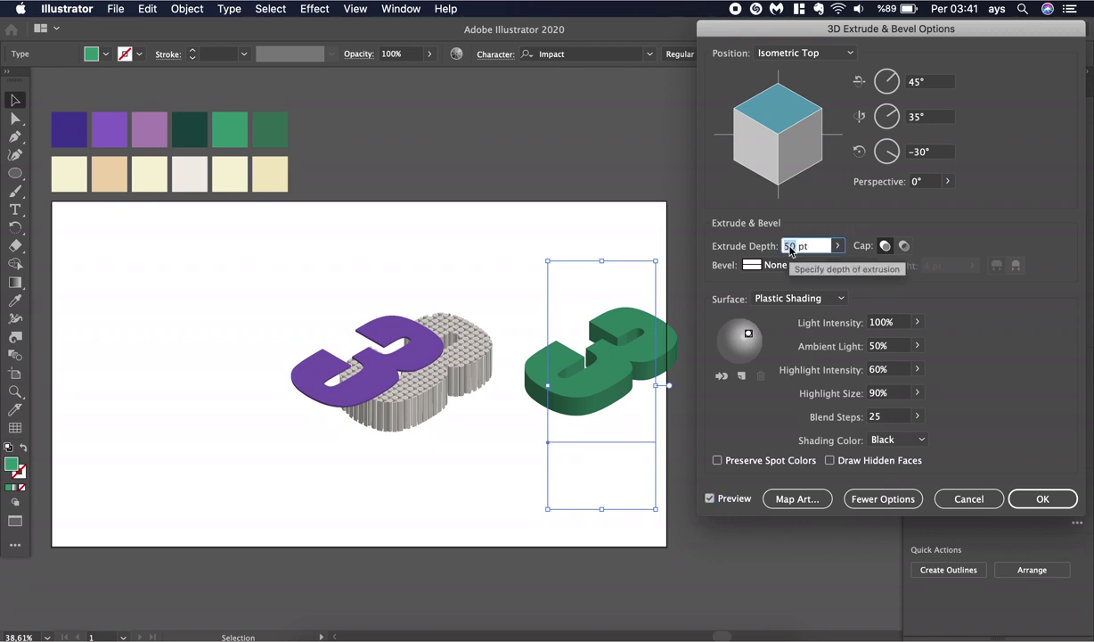
text(90)
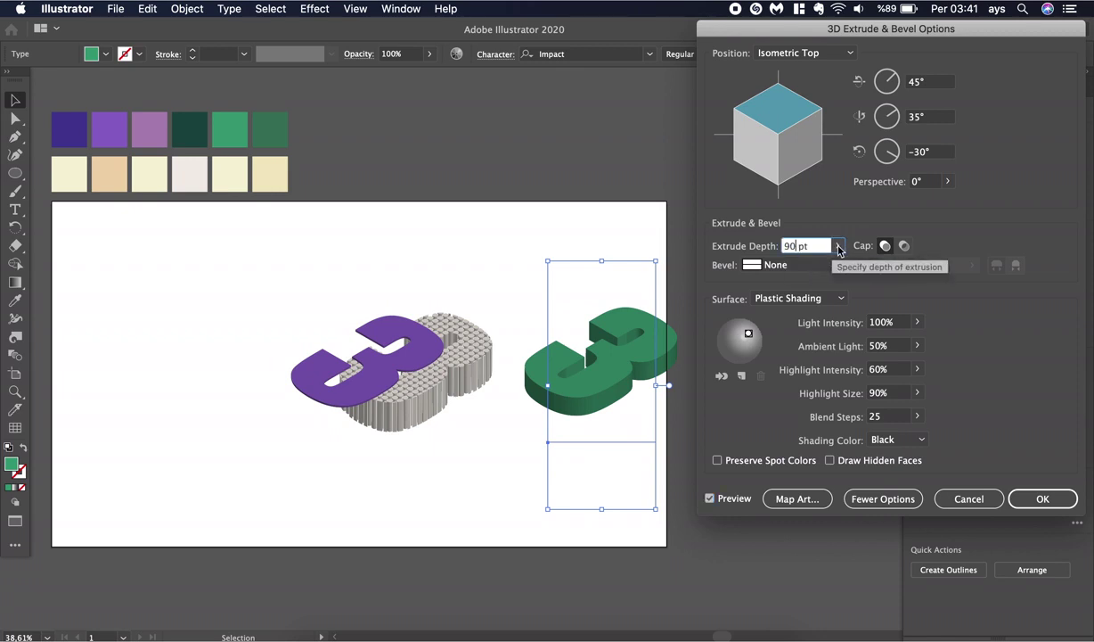
click(838, 246)
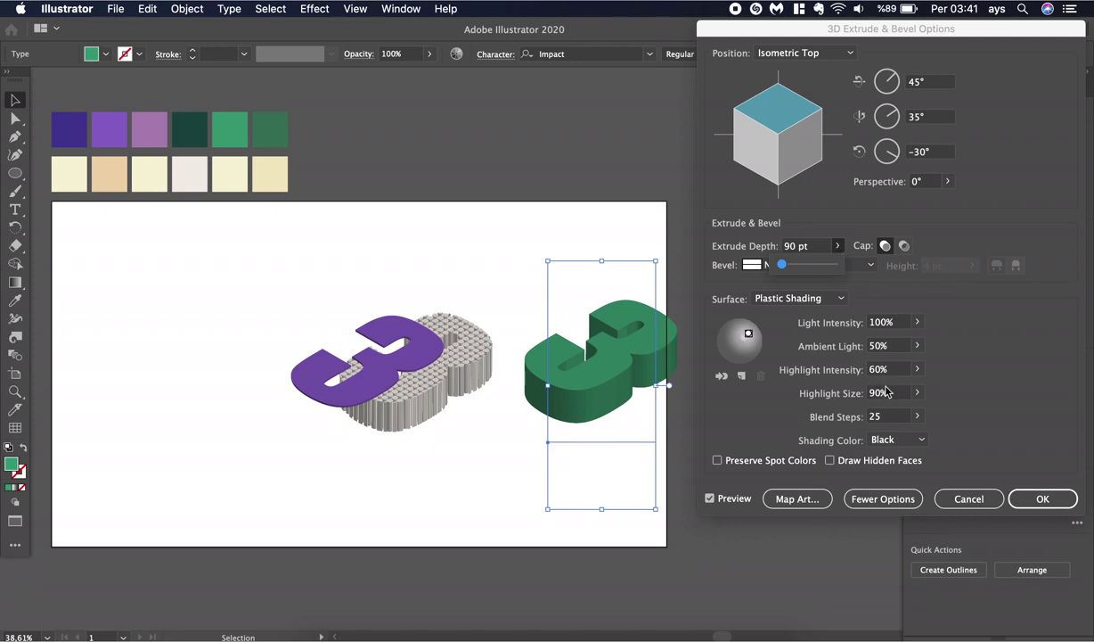
click(955, 421)
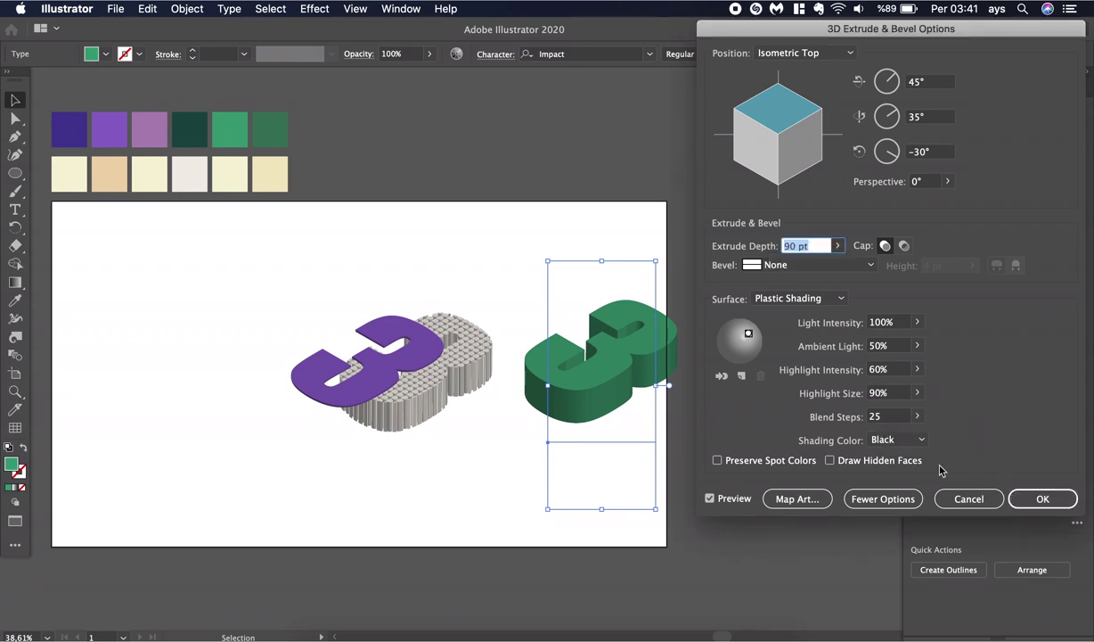
Raise the green 3's shading blend steps to 256 and apply the extrude effect
click(916, 418)
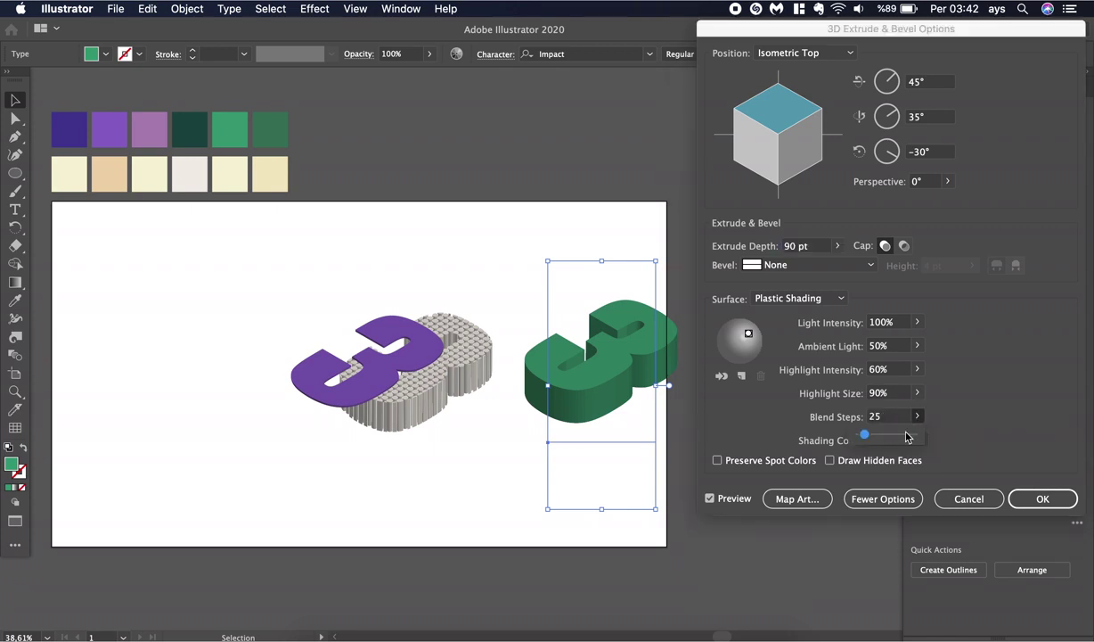
drag(908, 437, 960, 429)
click(960, 413)
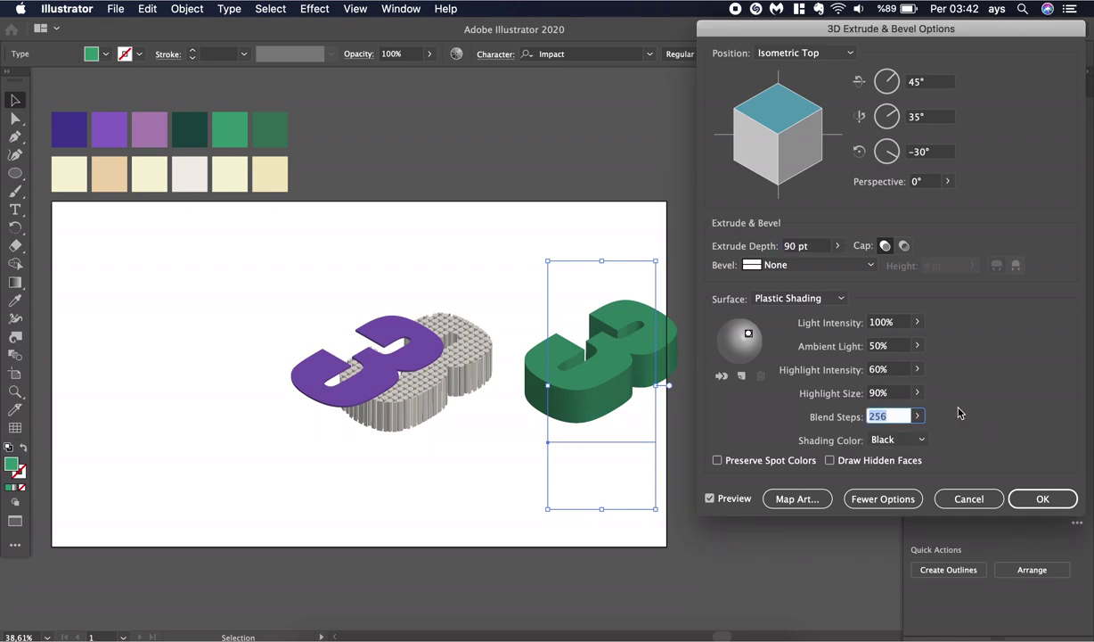
click(1041, 498)
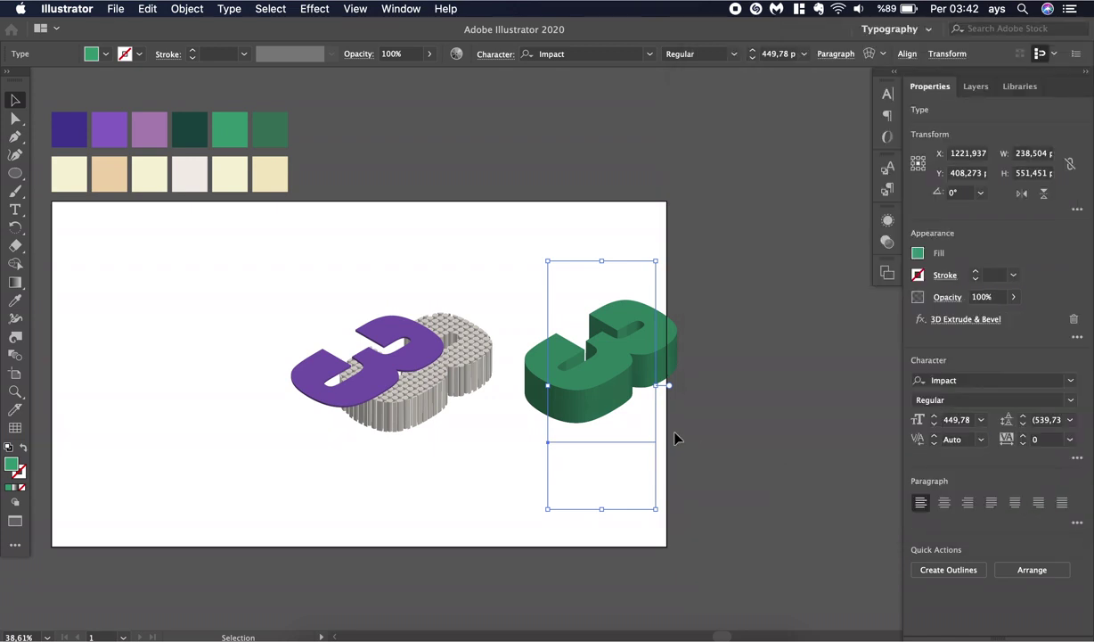
Send the extruded green 3 to the back and move it to about X 1031, Y 472 px
click(675, 434)
click(595, 389)
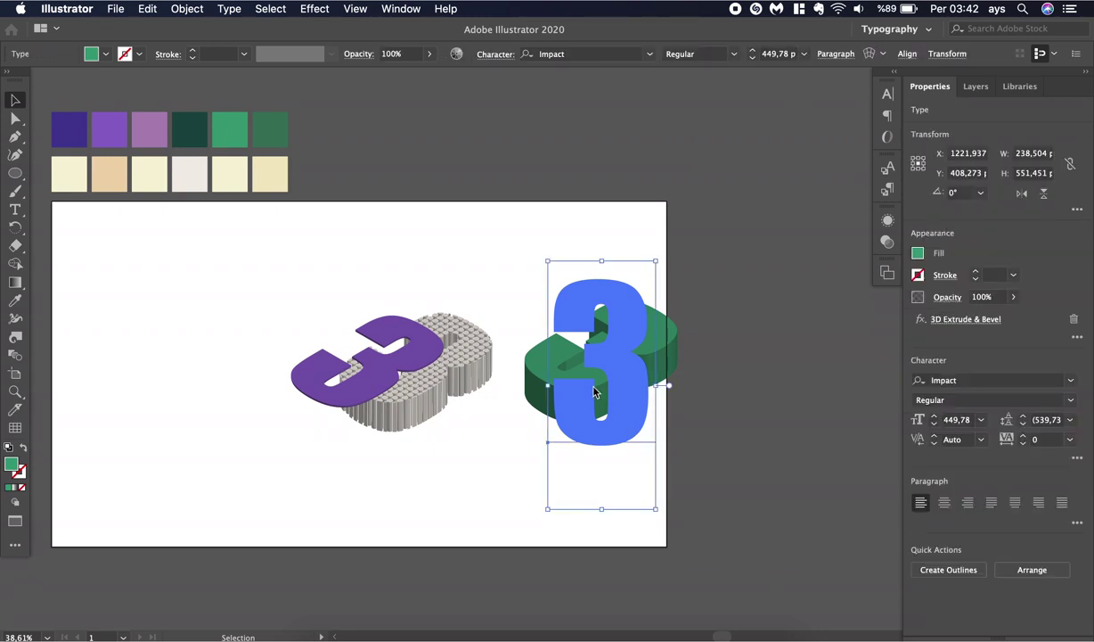
right_click(595, 389)
mouse_move(740, 569)
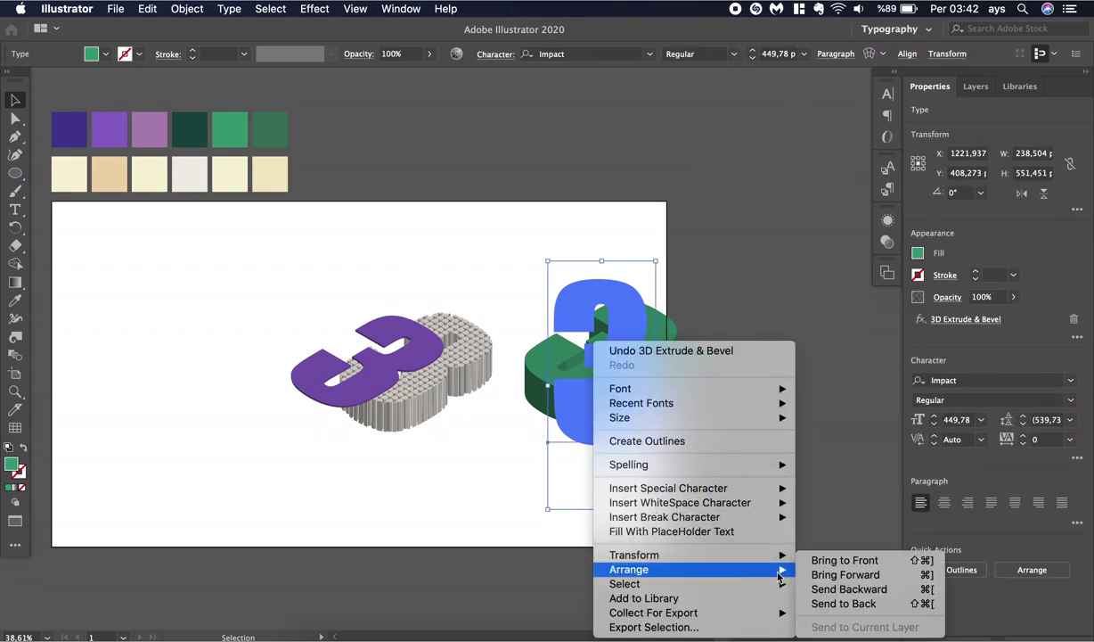
click(845, 604)
click(707, 468)
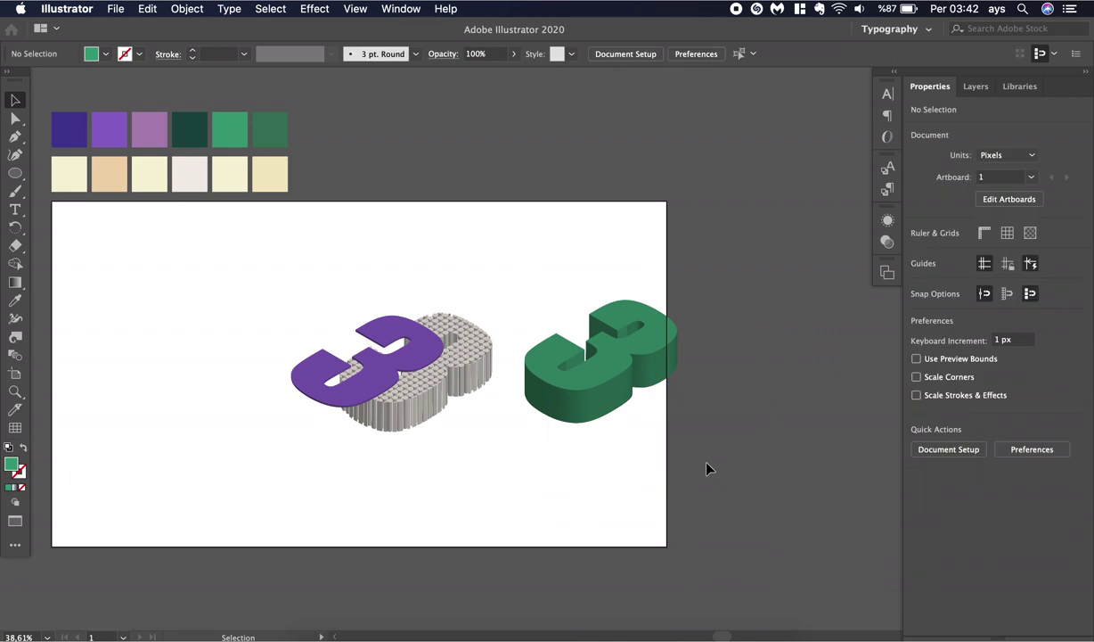
drag(629, 389, 542, 419)
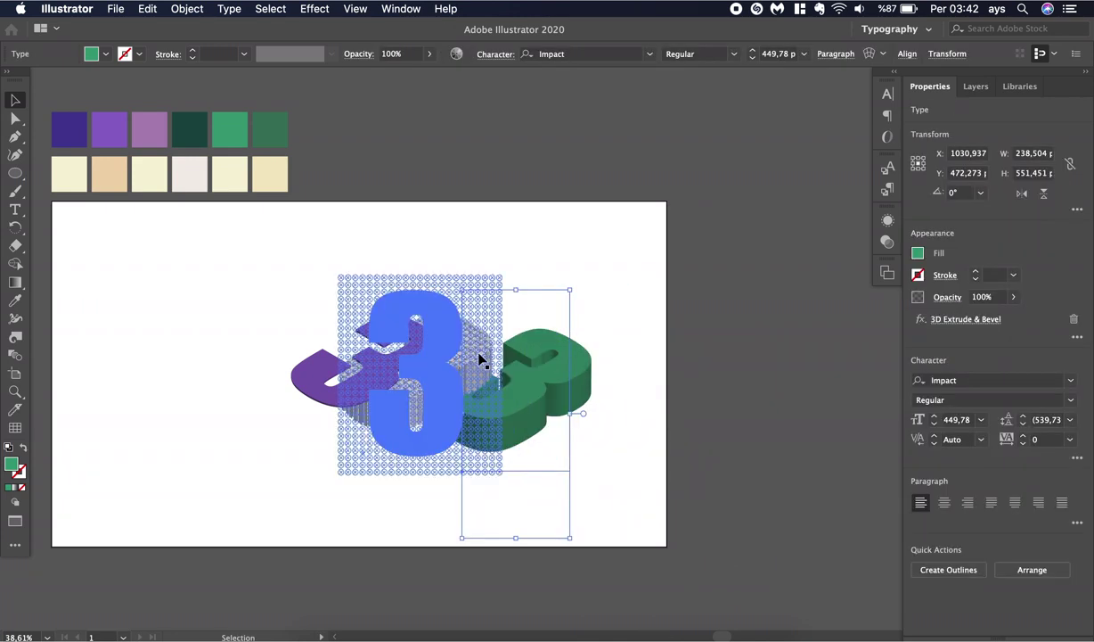
Move the dotted extruded 3 across onto the green 3, to about X 1074, Y 422 px
drag(444, 387, 494, 387)
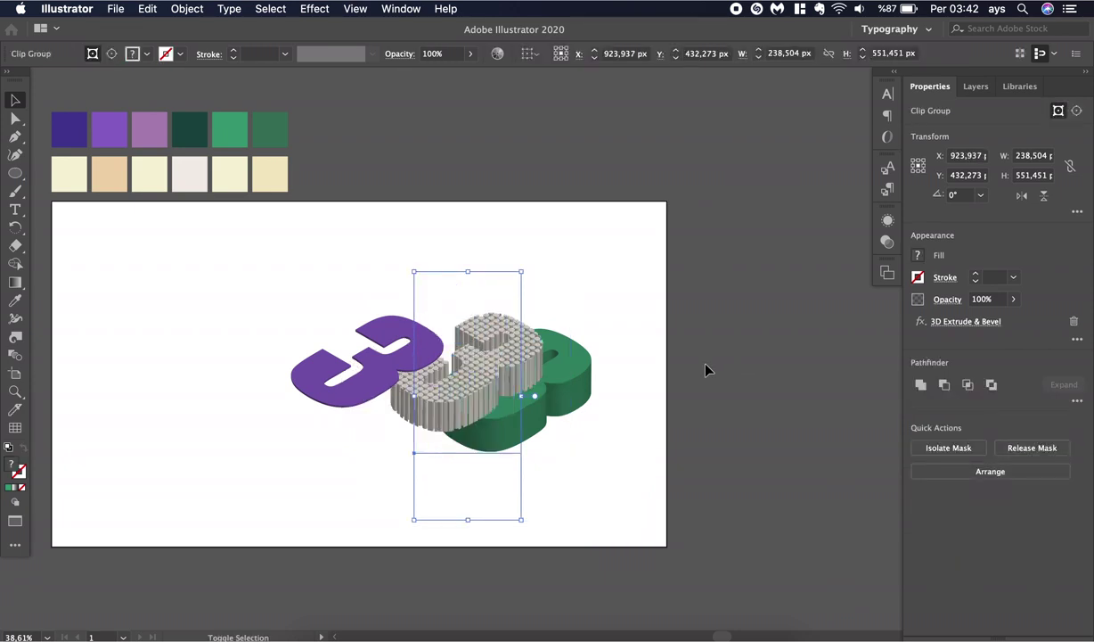
key(shift+Up)
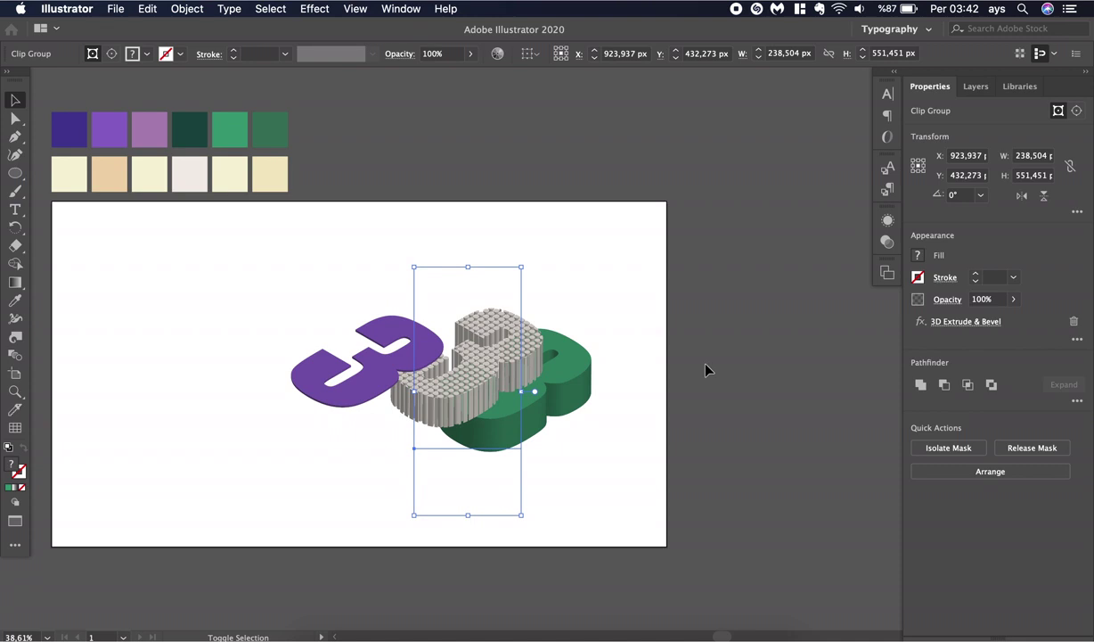
key(shift+Right)
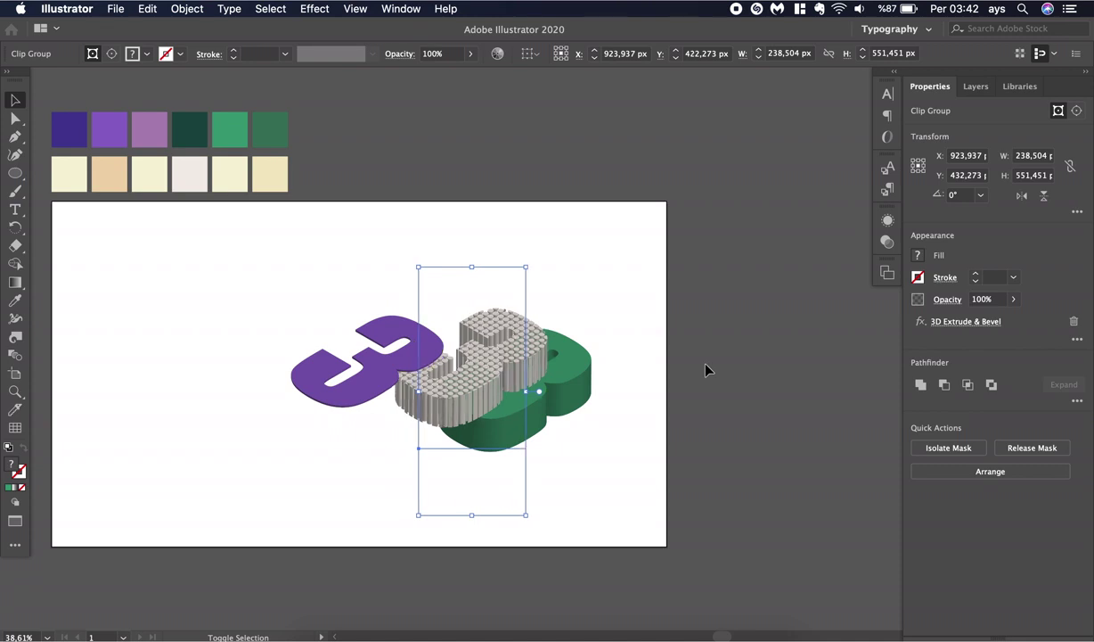
key(shift+Right)
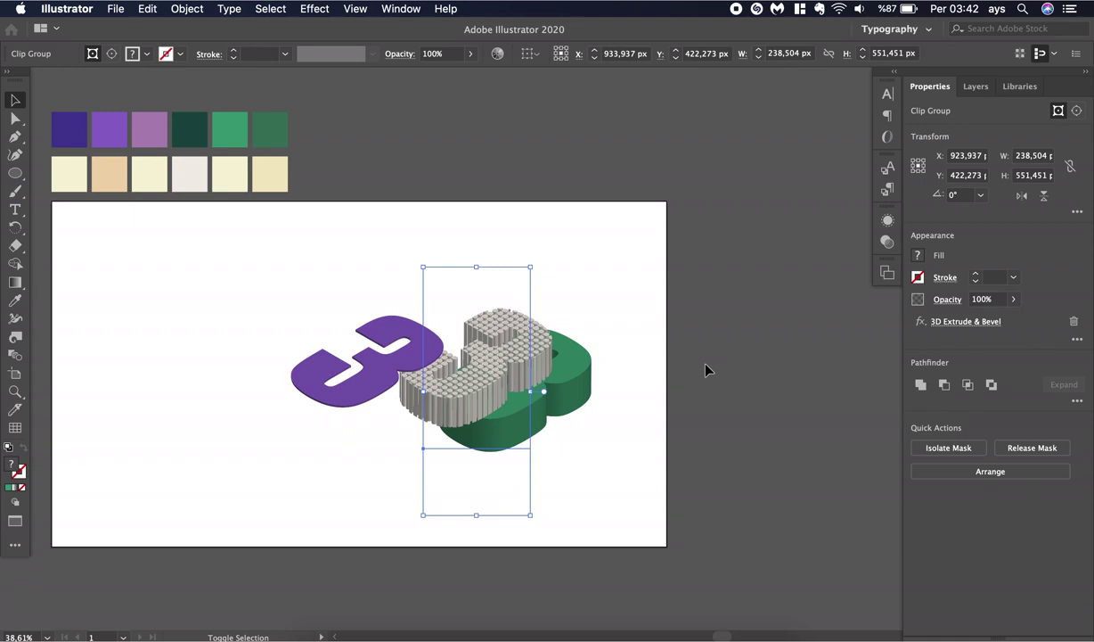
key(shift+Right)
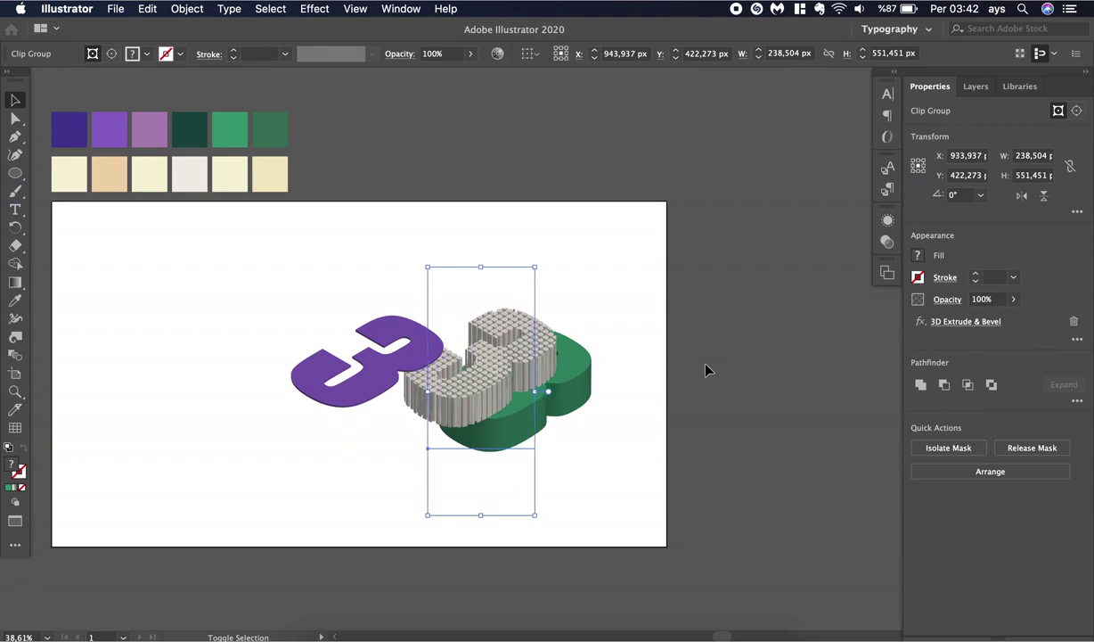
key(shift+Right)
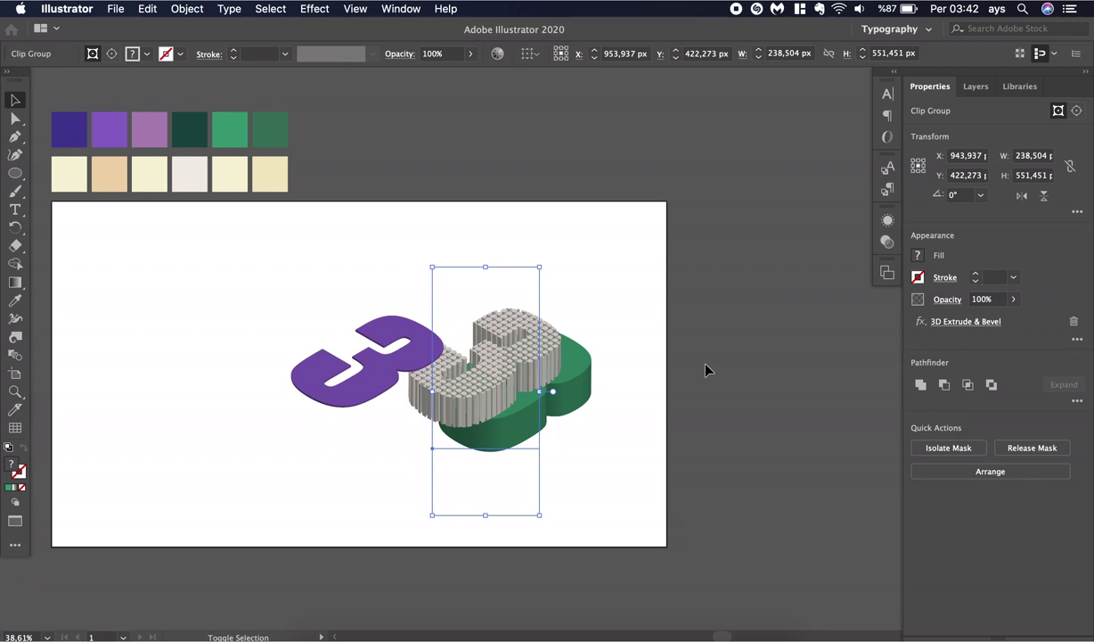
key(shift+Right)
key(shift+Right)
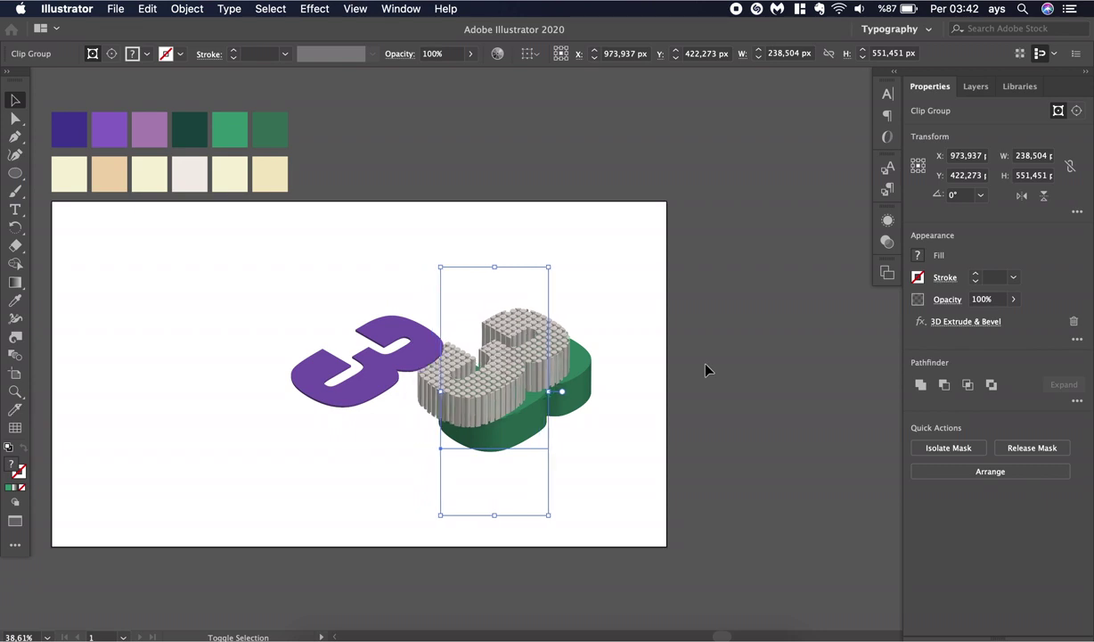
key(shift+Right)
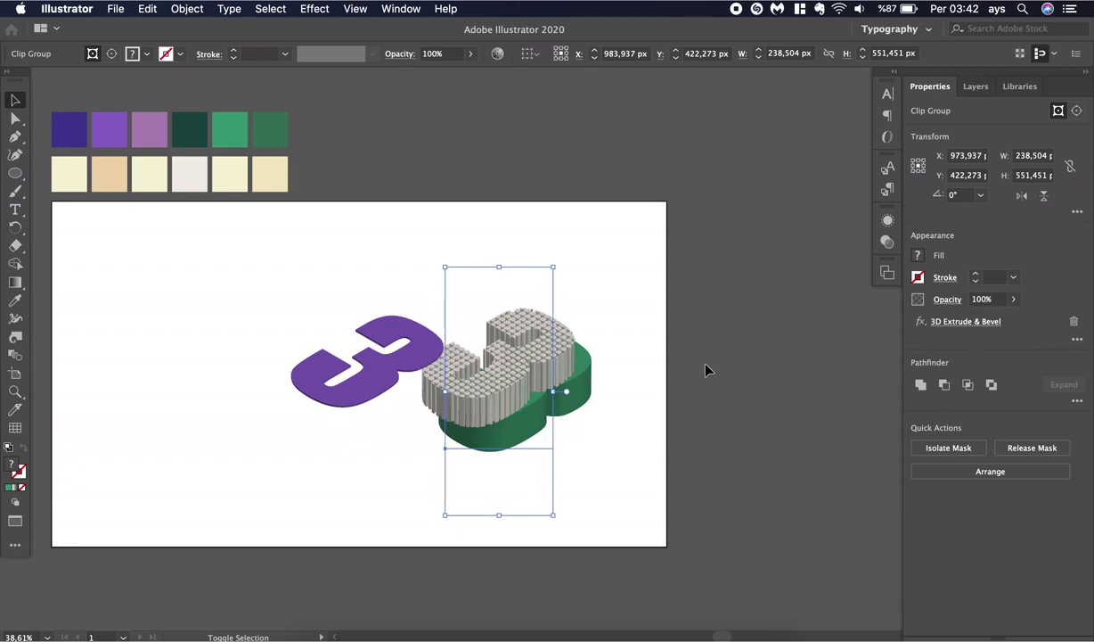
key(shift+Right)
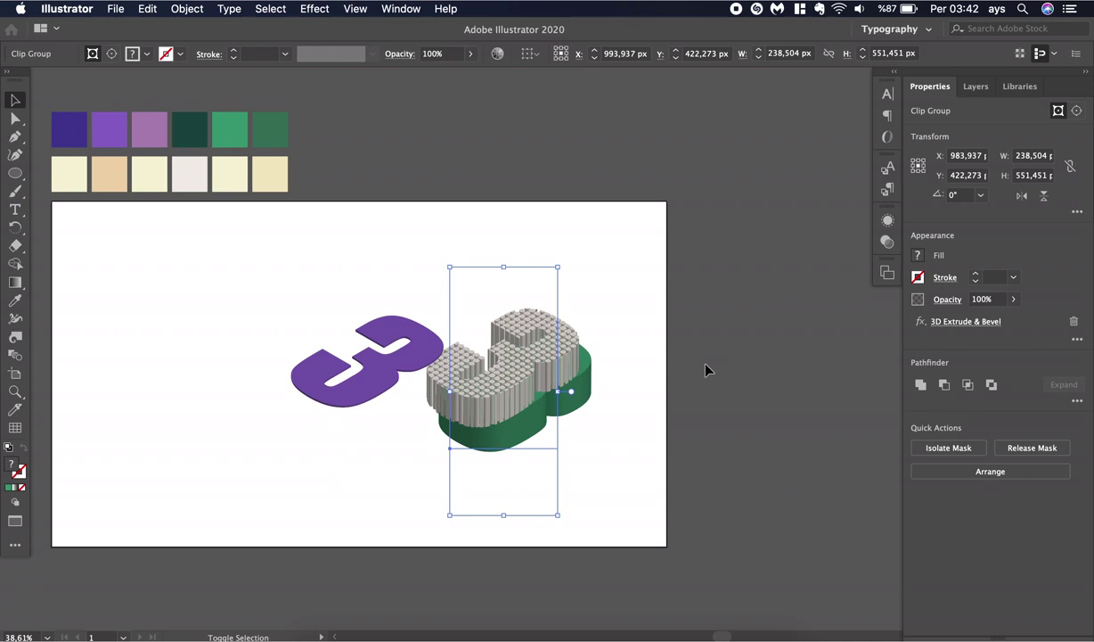
key(shift+Right)
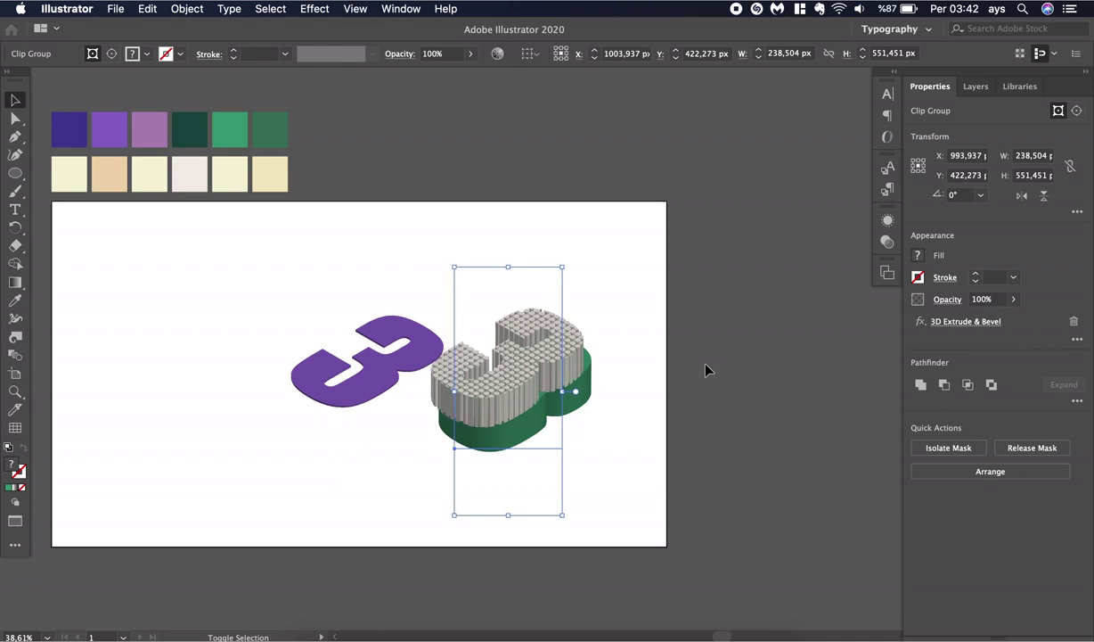
key(shift+Right)
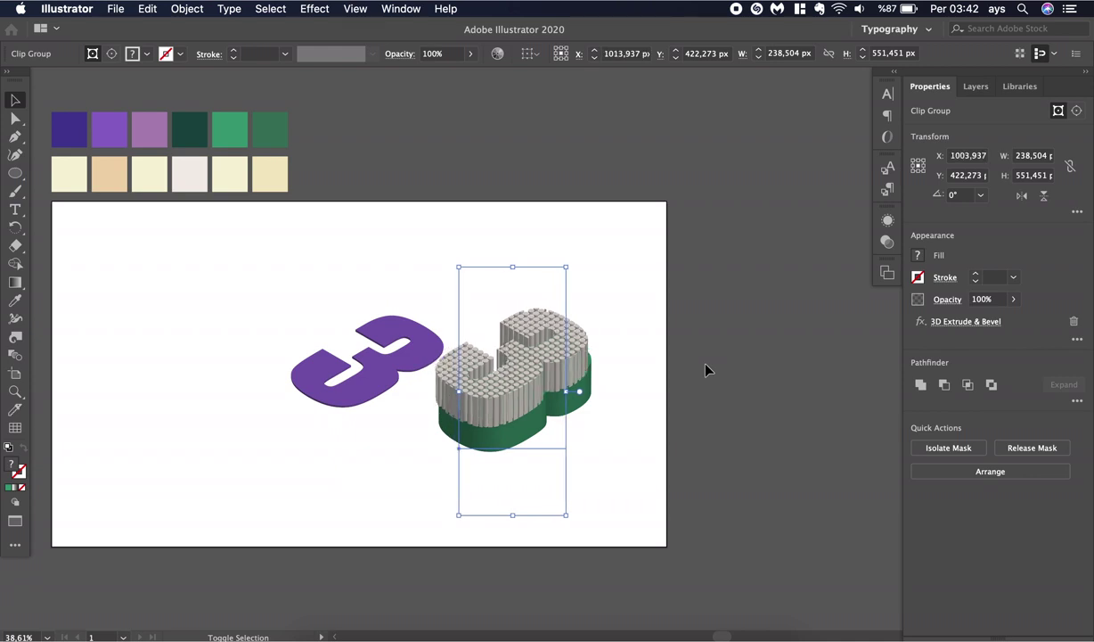
key(shift+Right)
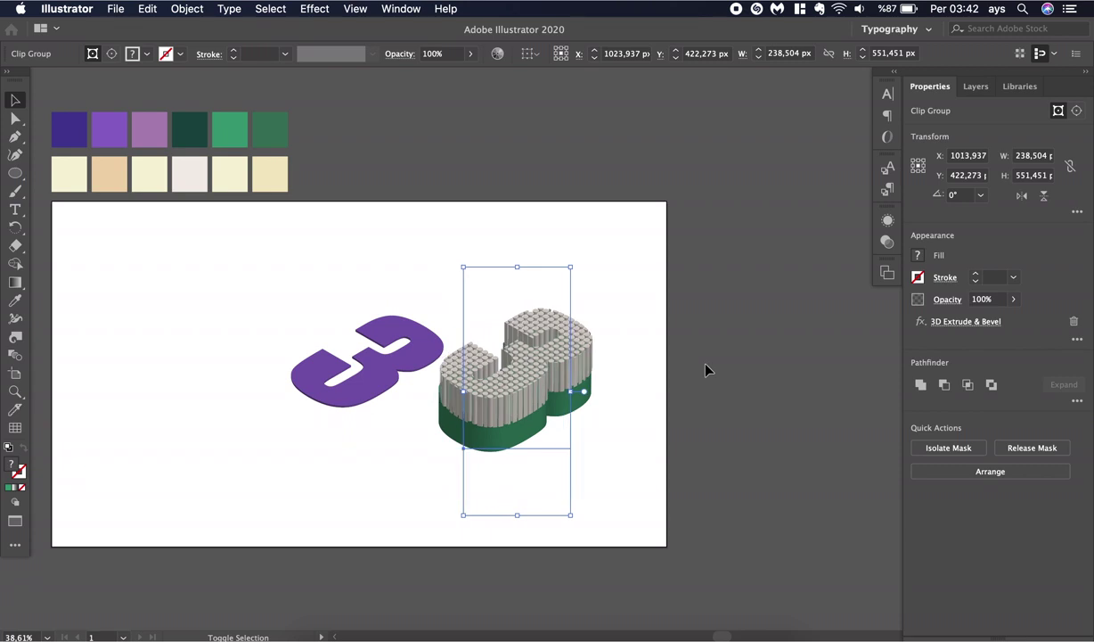
key(shift+Right)
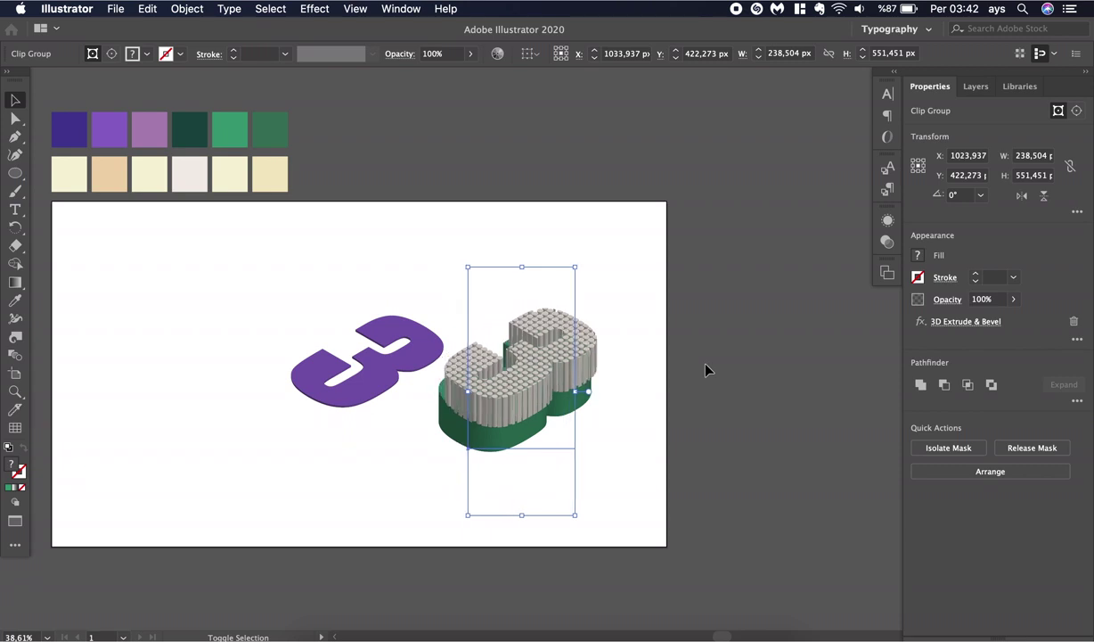
key(shift+Right)
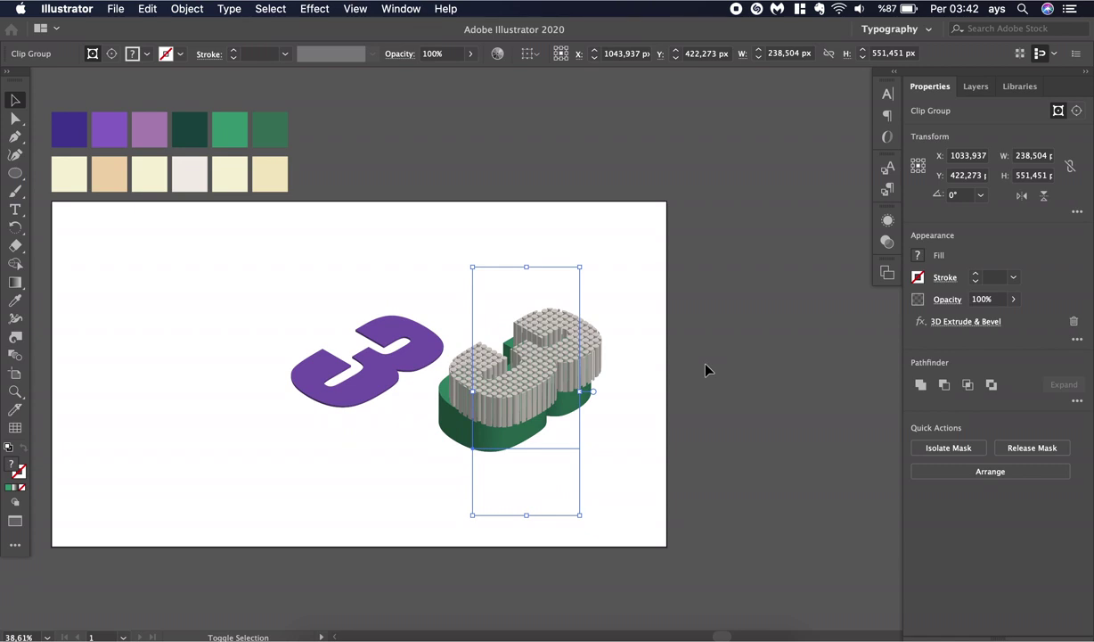
key(shift+Right)
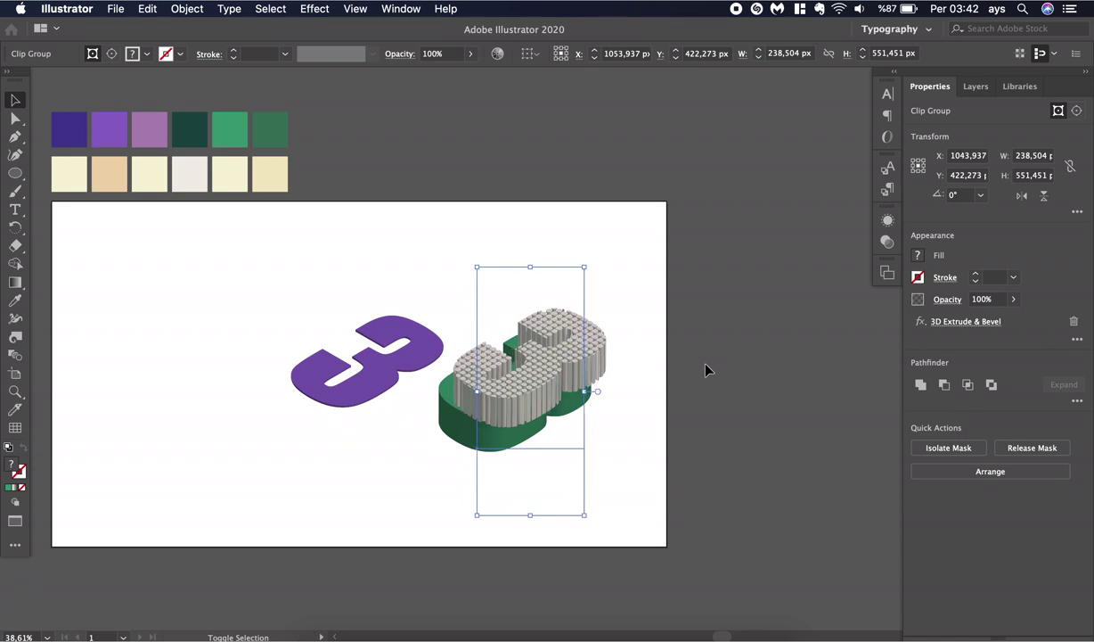
key(shift+Right)
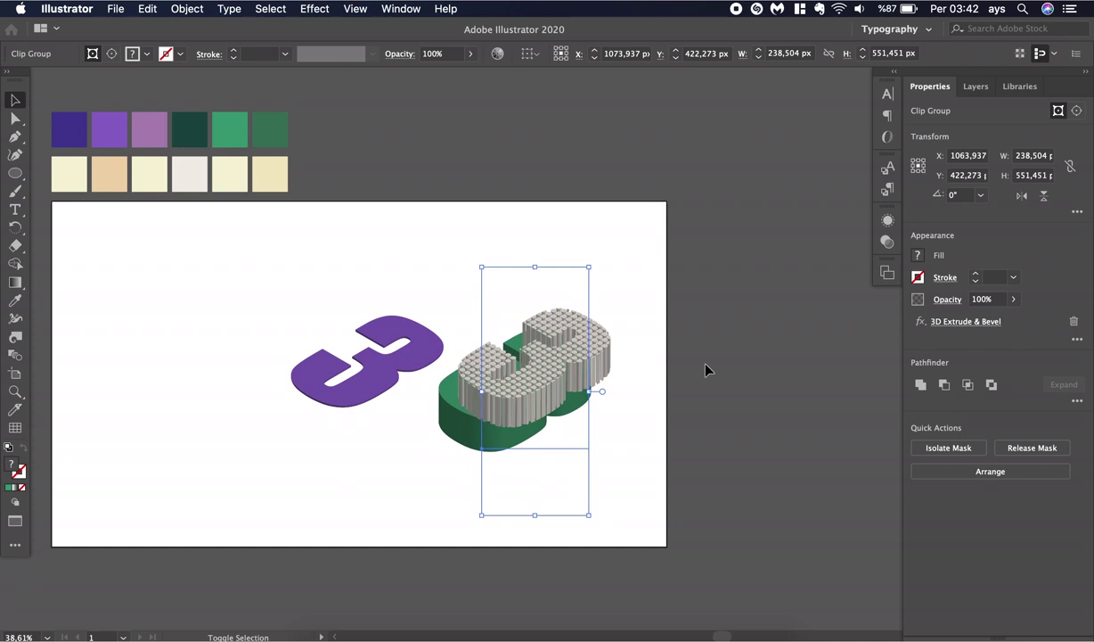
Shift the dotted 3 up and back left over the green 3, to about X 1024, Y 402 px
key(shift+Up)
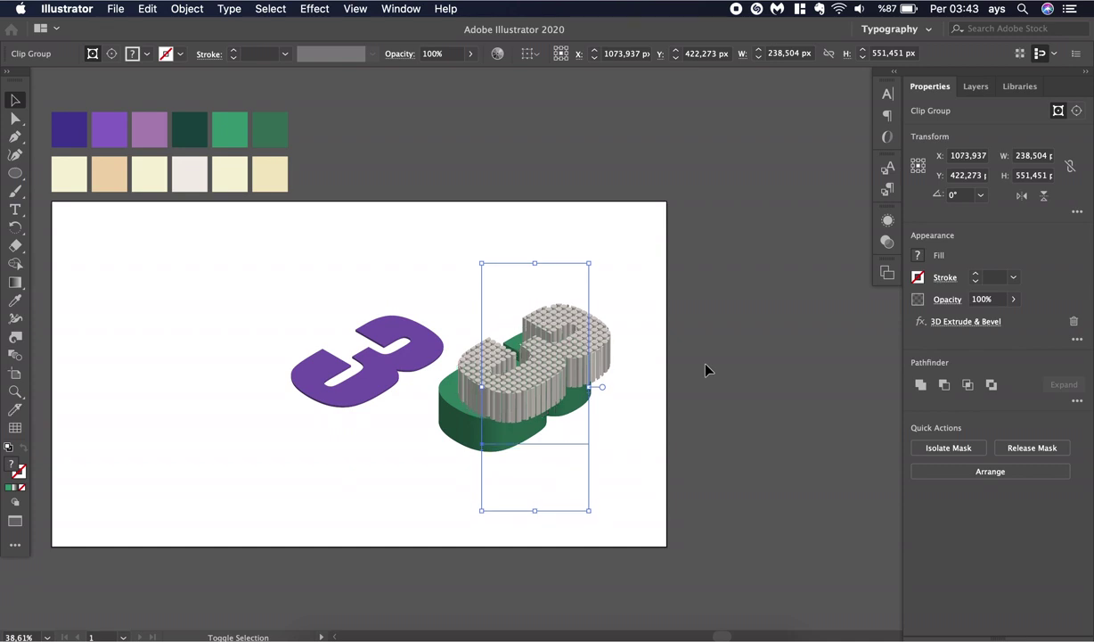
key(shift+Left)
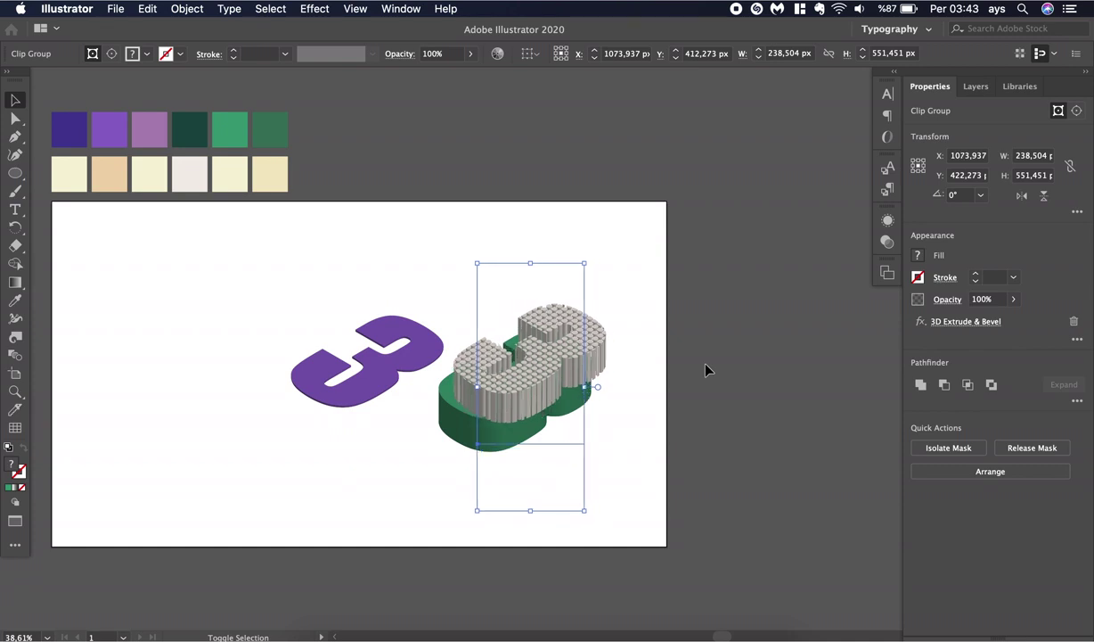
click(705, 370)
click(580, 369)
key(shift+Left)
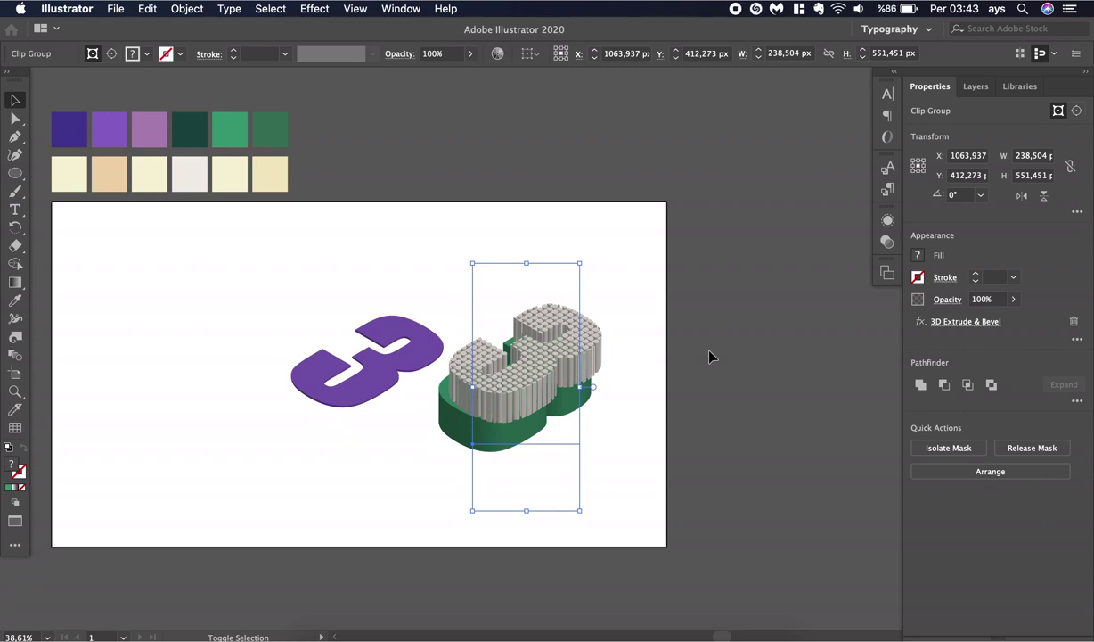
key(shift+Up)
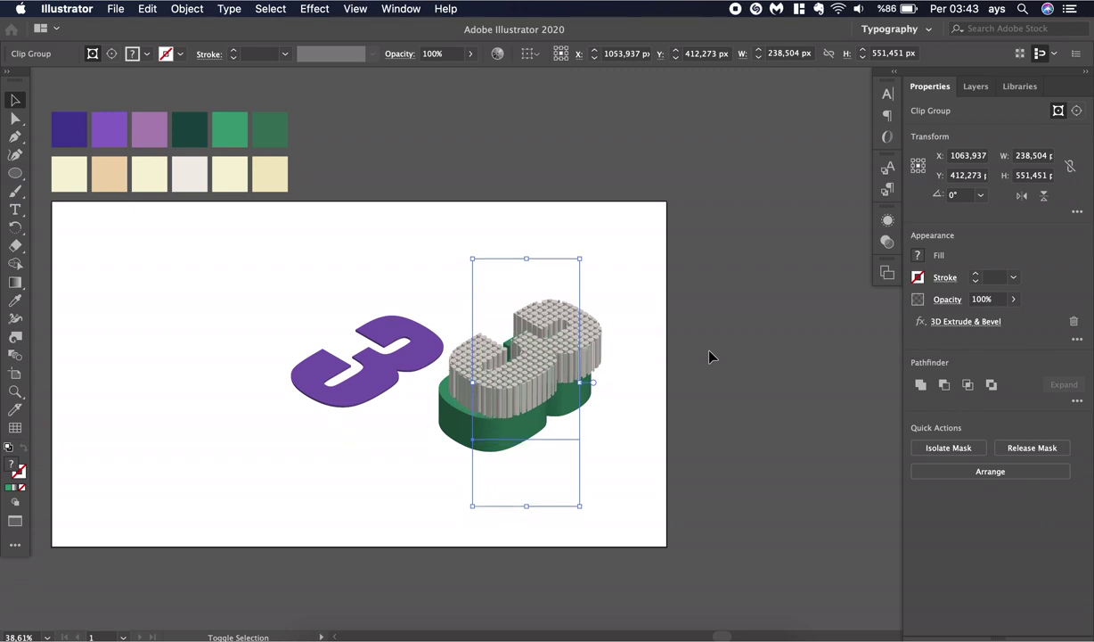
key(shift+Up)
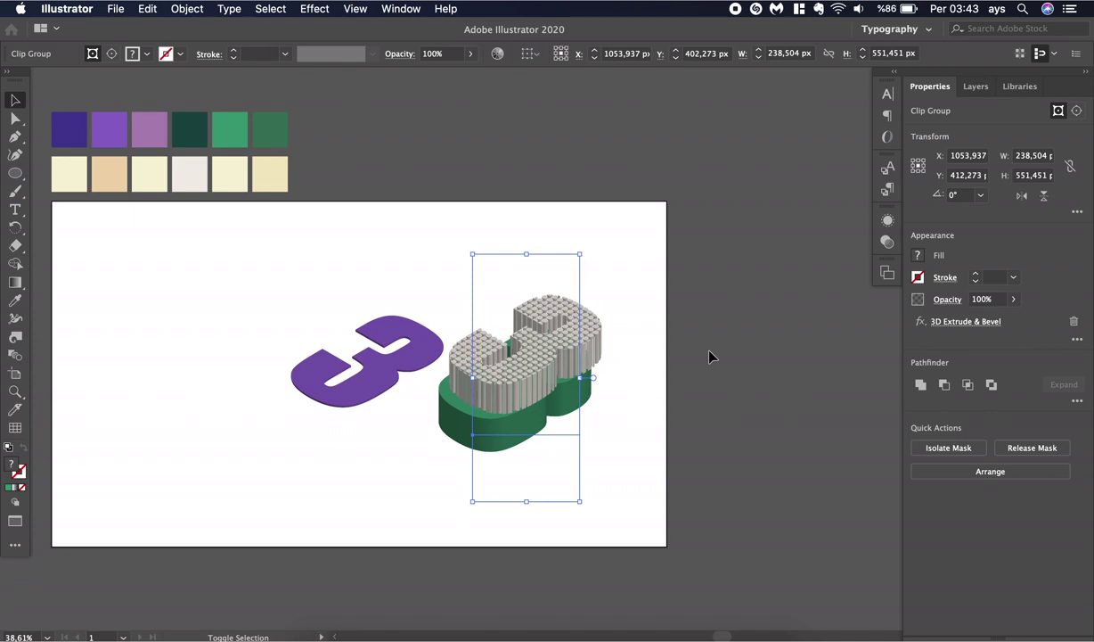
key(shift+Left)
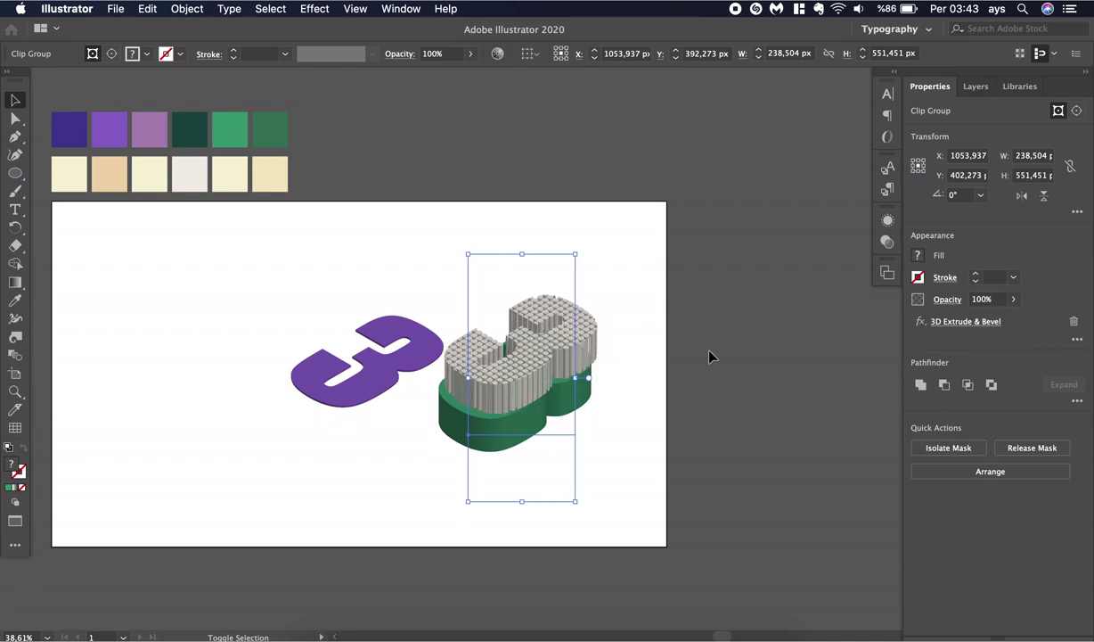
key(shift+Left)
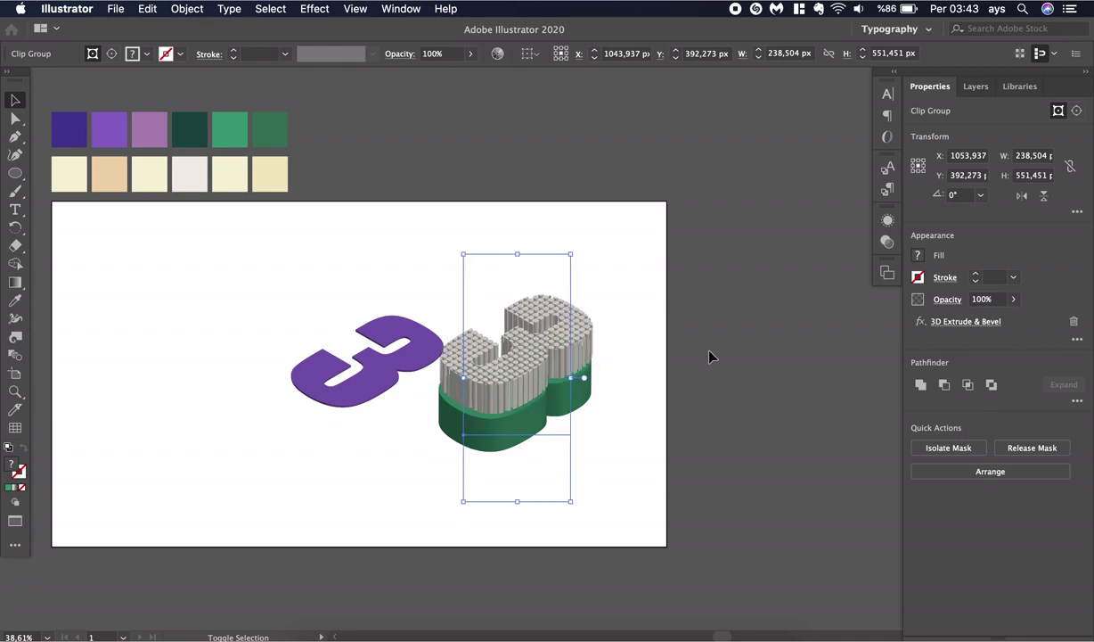
key(shift+Left)
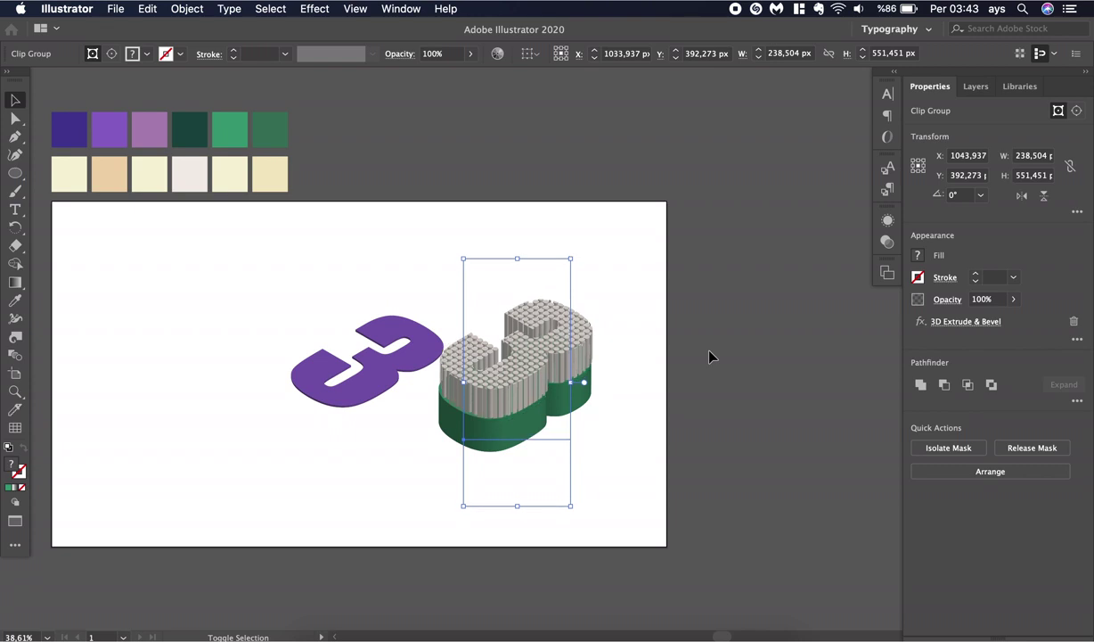
key(shift+Left)
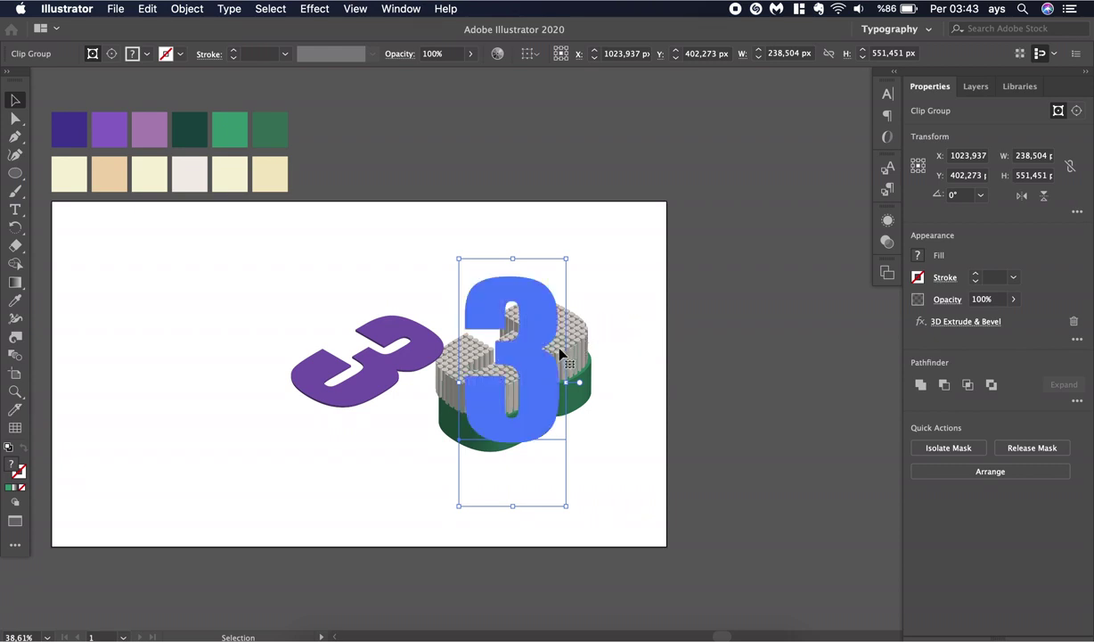
Fine-tune the dotted 3's alignment on top of the green 3, nudging it to about X 1027, Y 394 px
click(632, 339)
click(520, 343)
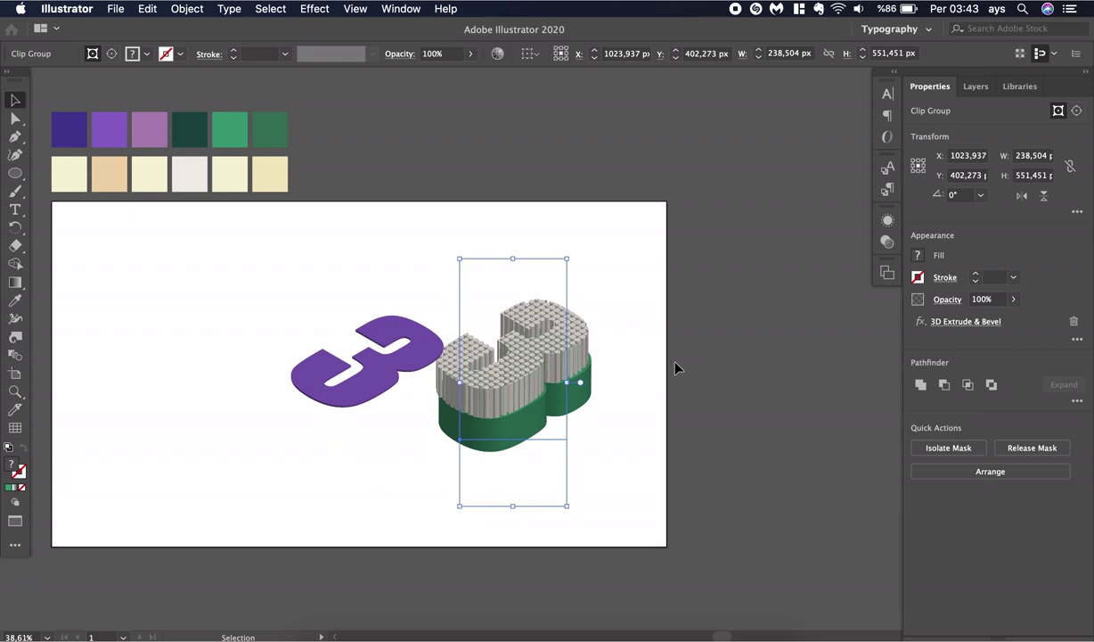
key(Right)
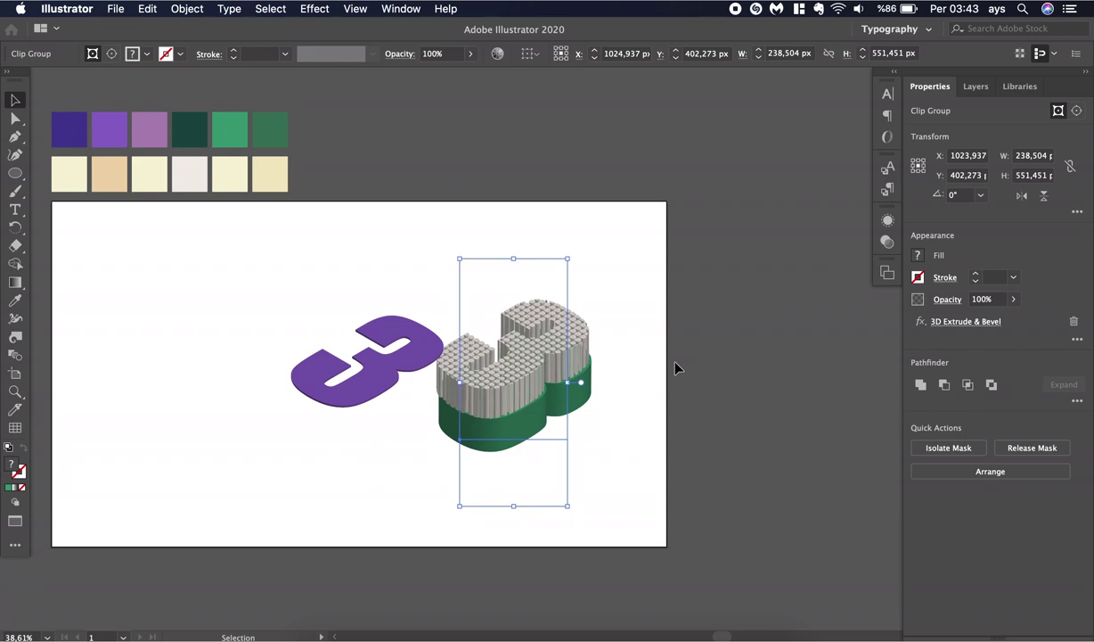
key(Right)
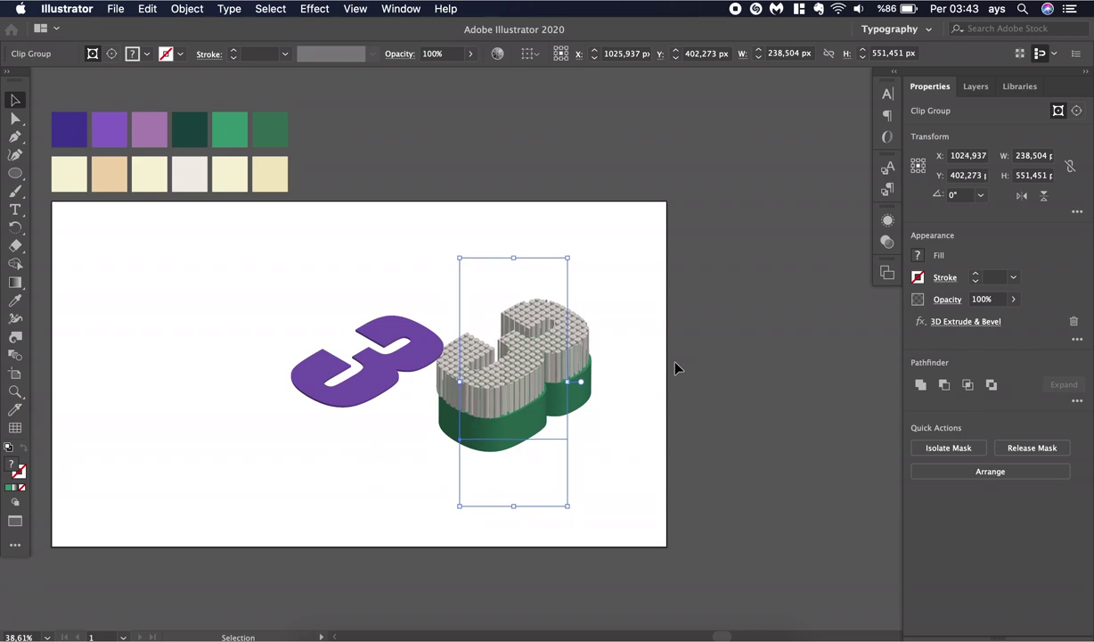
key(Up)
key(Up)
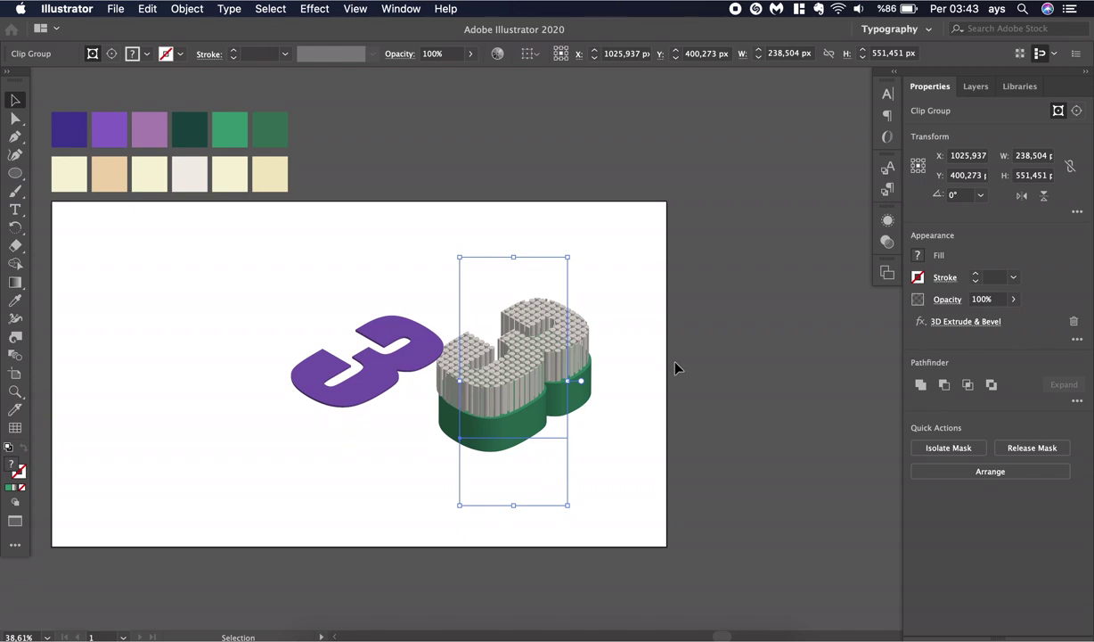
key(Right)
key(Up)
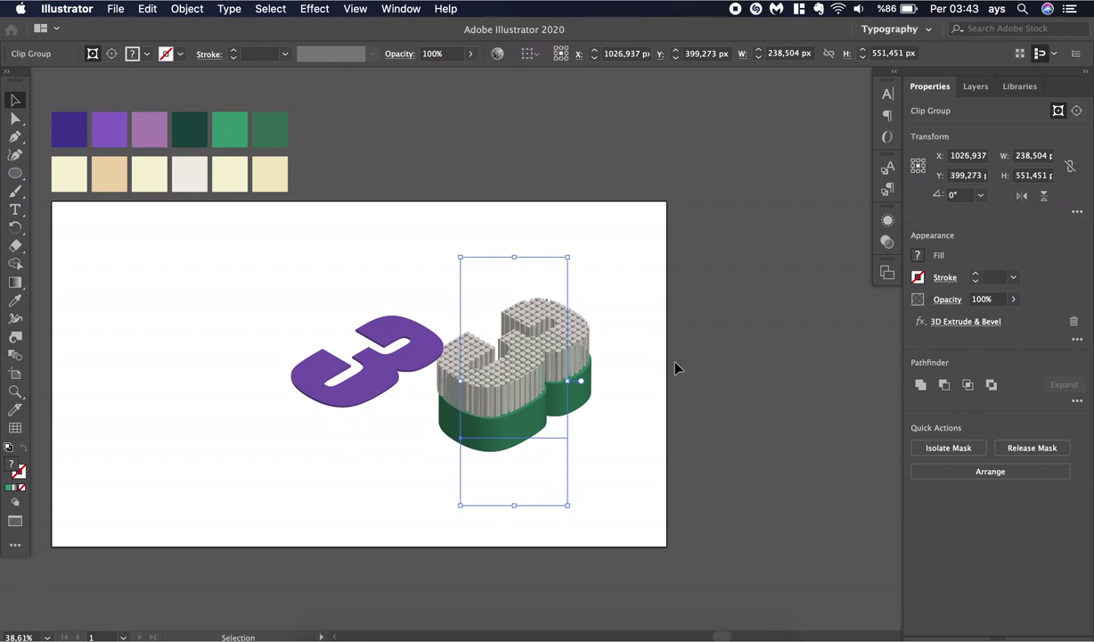
key(Up)
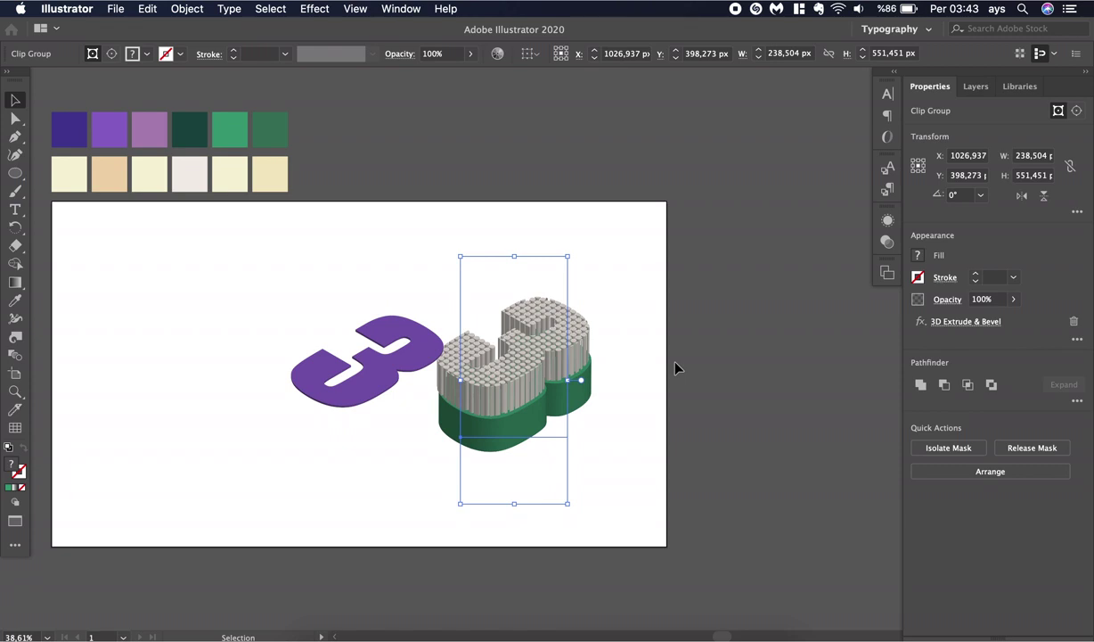
key(Up)
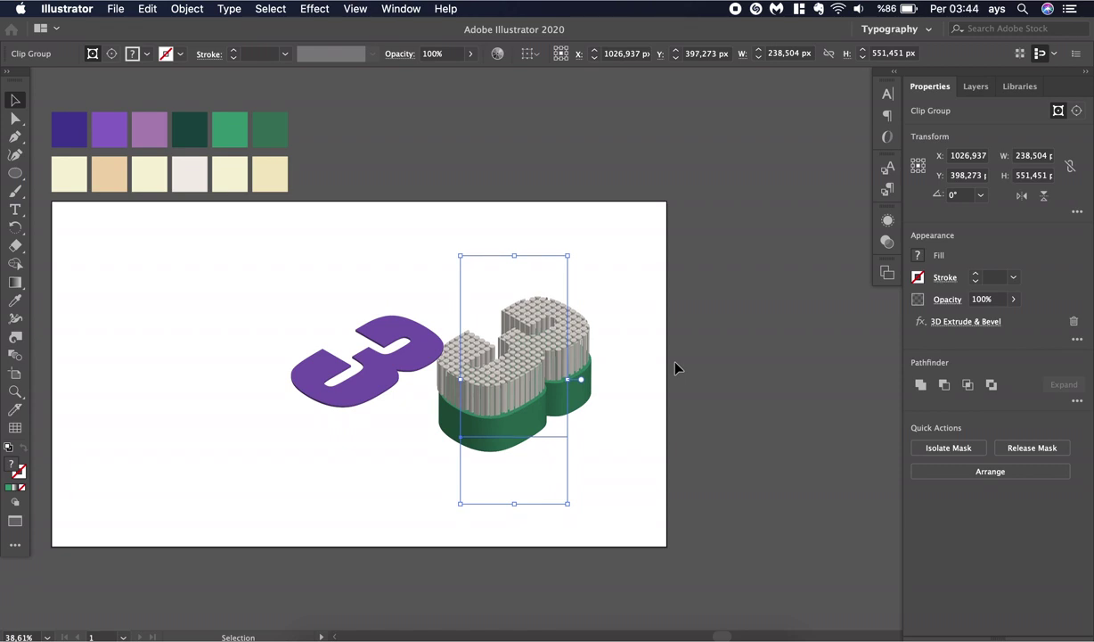
key(Up)
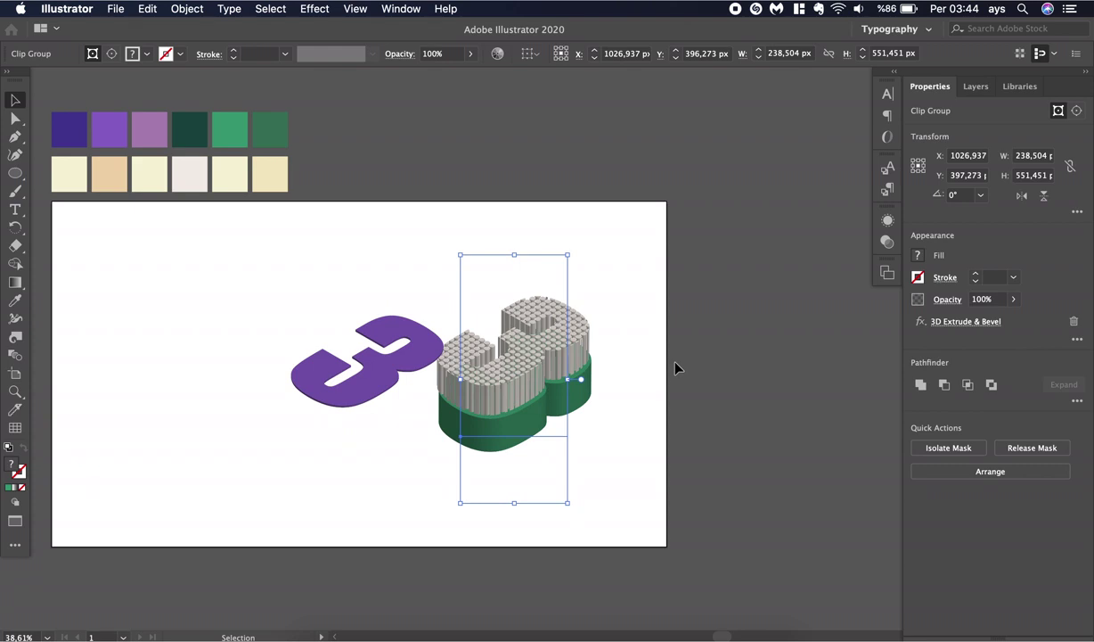
key(Up)
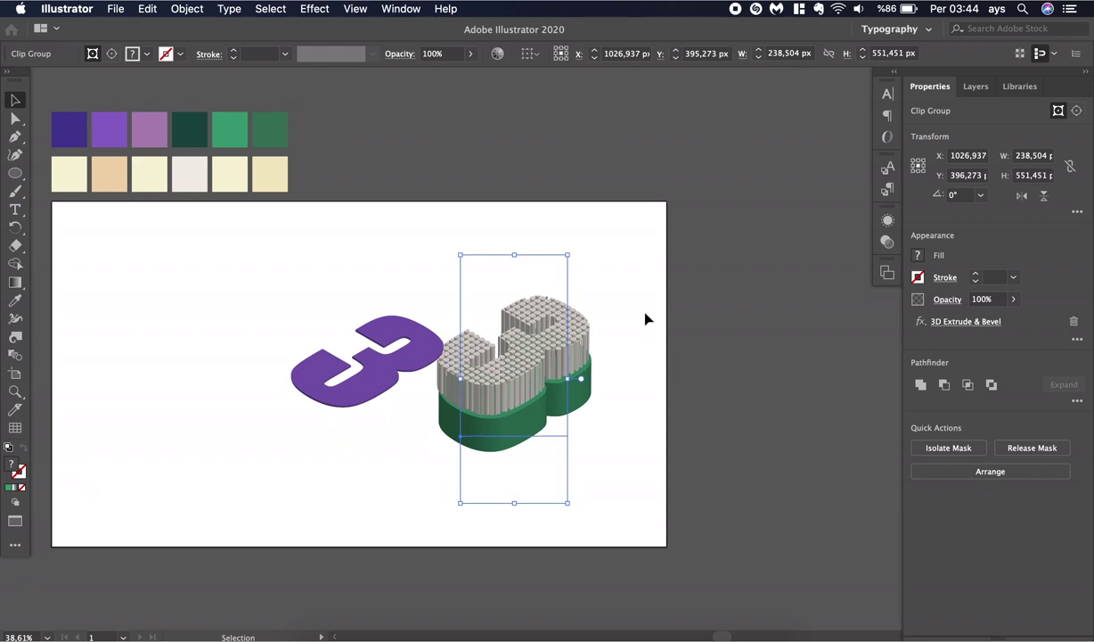
key(Up)
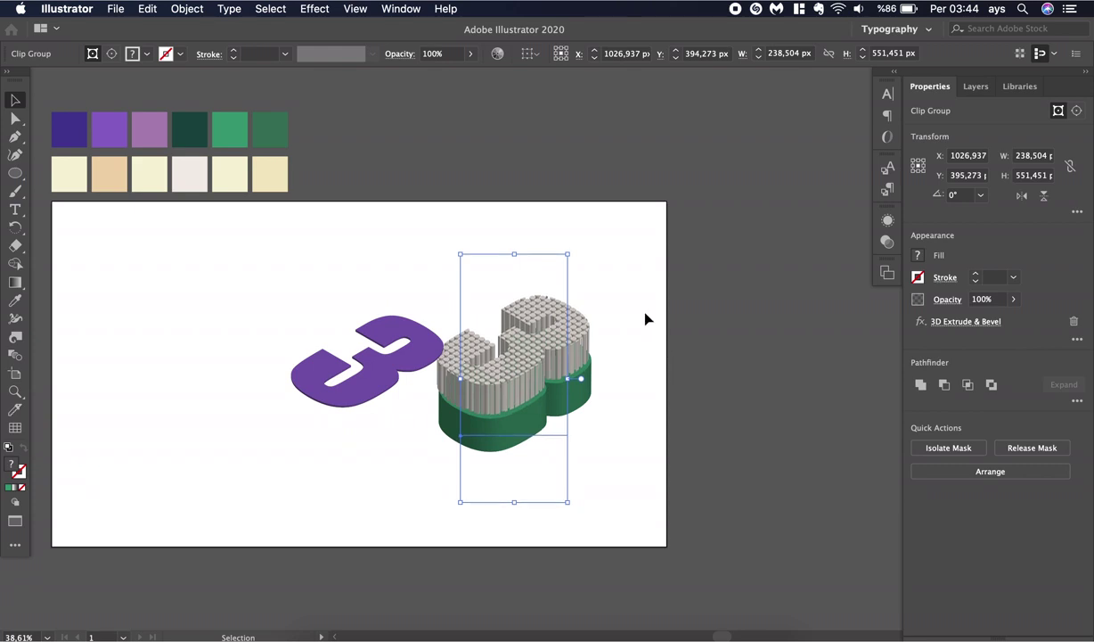
Nudge the dotted 3 up to about Y 391 px and place the purple 3 over it, at about X 1007, Y 317 px
key(Up)
key(Up)
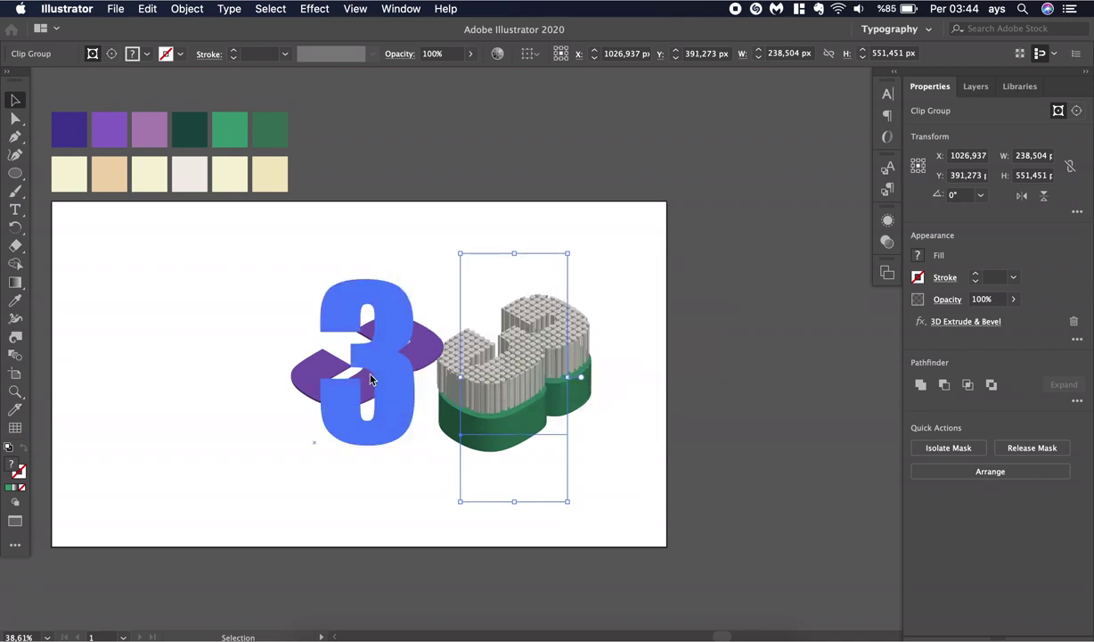
drag(371, 380, 508, 339)
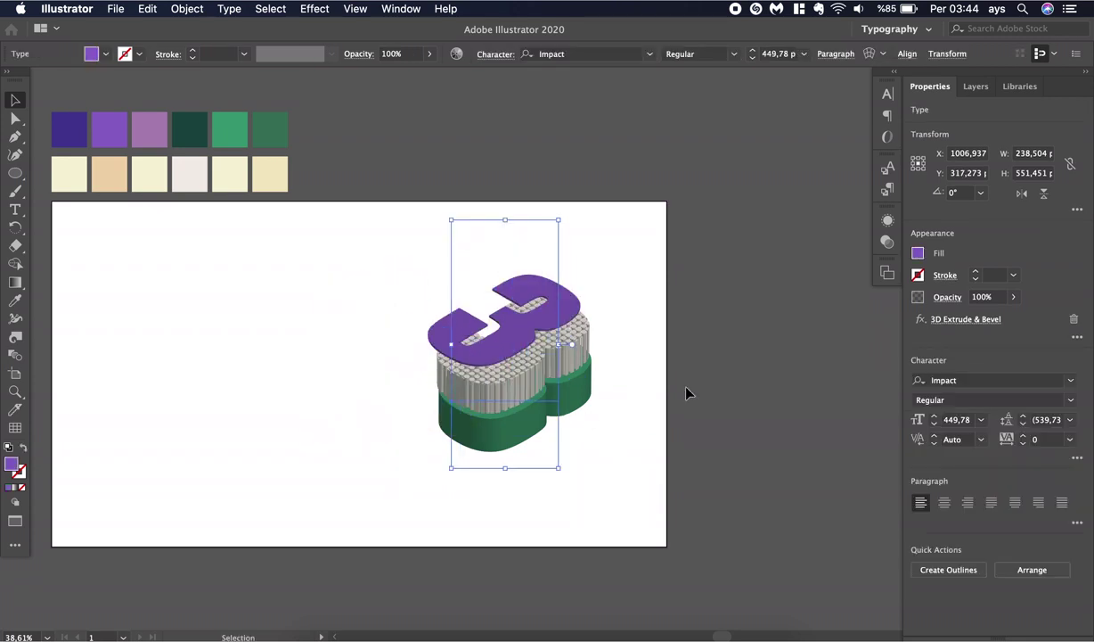
Shift the purple 3 down and right over the dotted 3, to about X 1037, Y 347 px
key(shift+Down)
key(shift+Right)
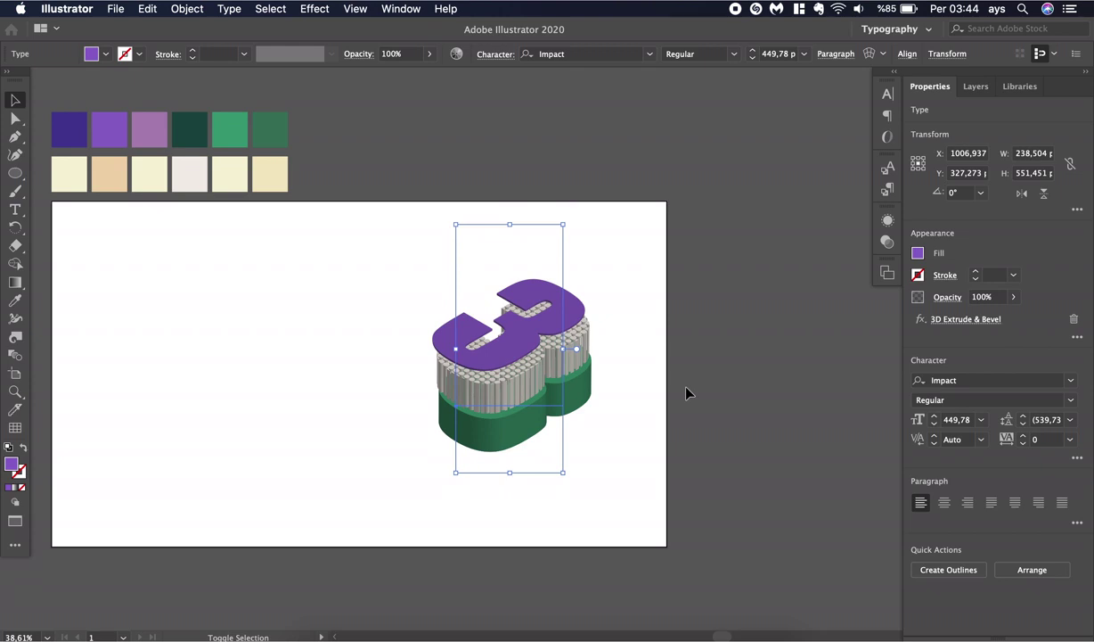
key(shift+Down)
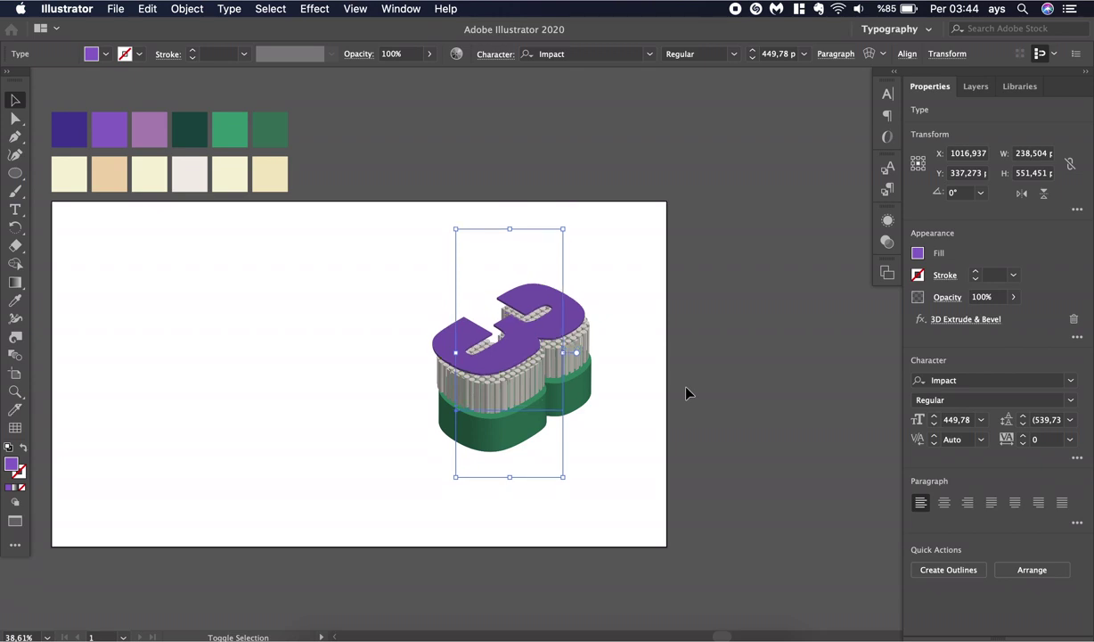
key(shift+Right)
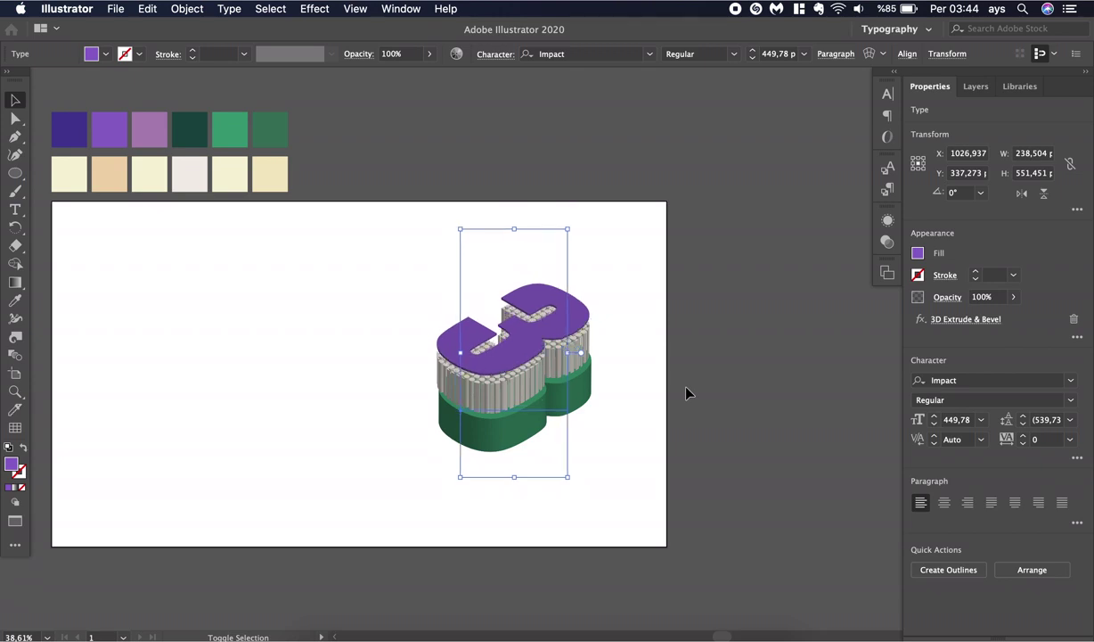
key(shift+Down)
key(shift+Right)
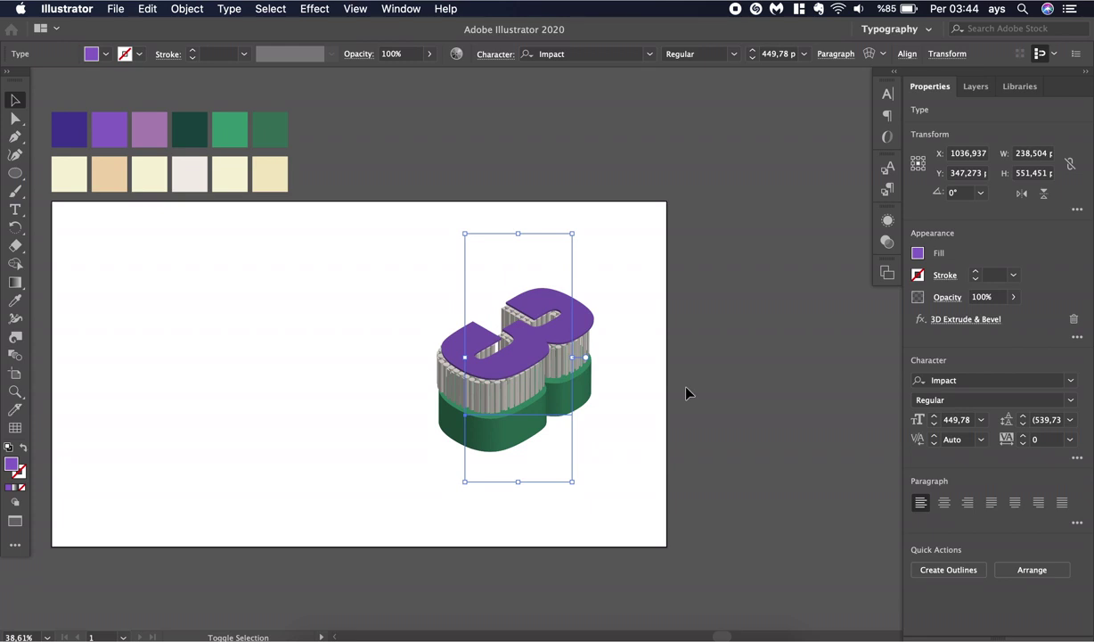
Fine-tune the purple 3's alignment on top of the dotted 3, at about X 1028, Y 353 px, and deselect it
key(shift+Left)
key(Down)
key(Down)
key(Down)
key(Down)
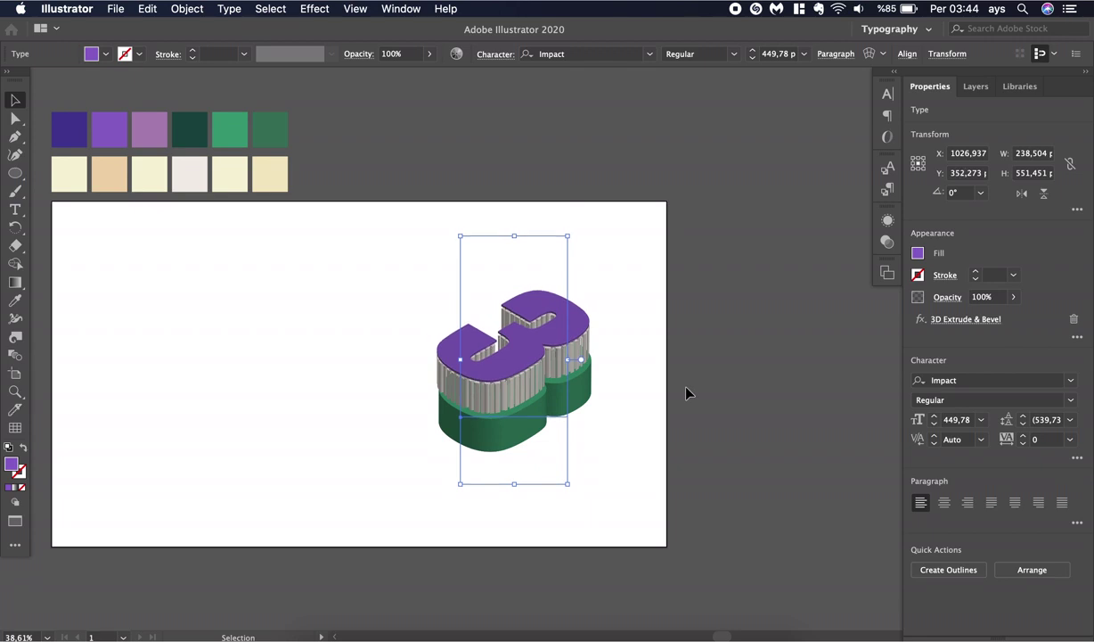
key(Down)
key(Right)
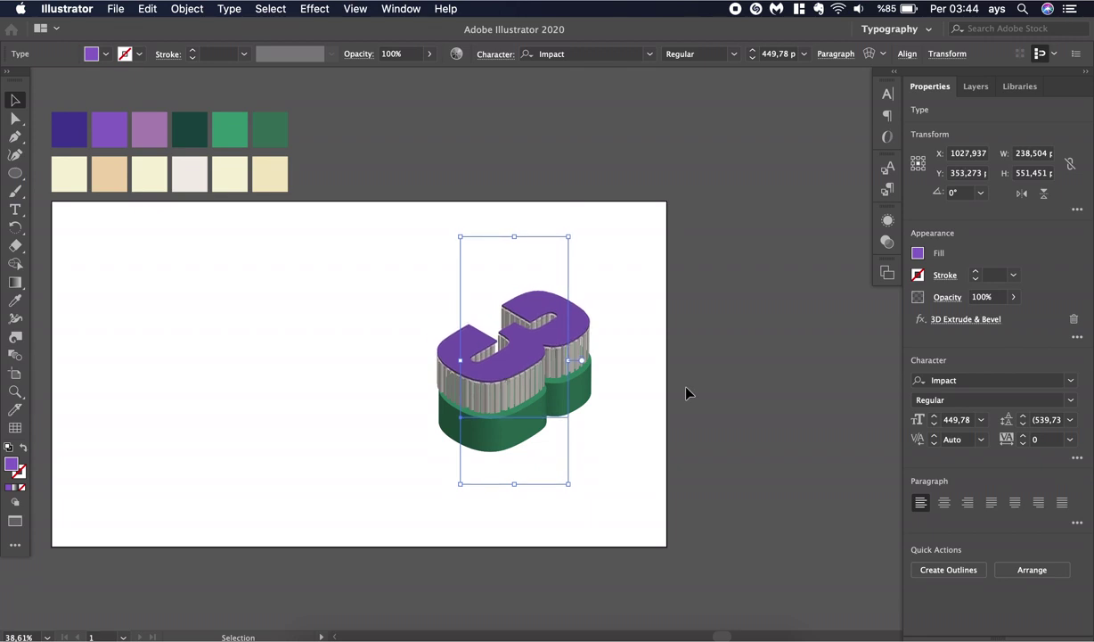
click(686, 388)
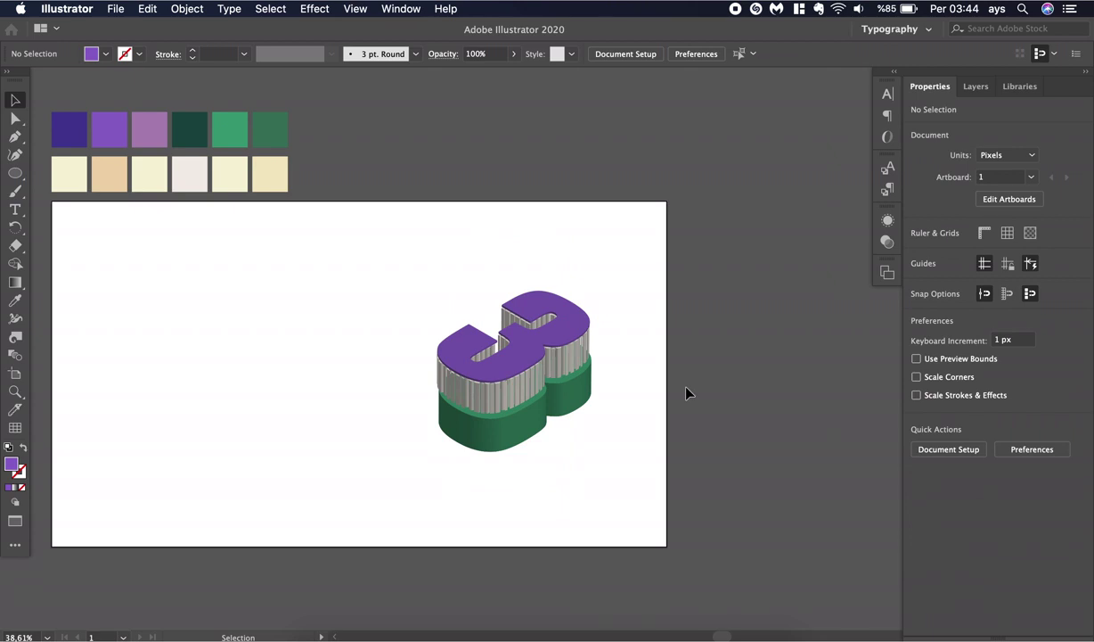
Lower the dotted middle 3's opacity, trying 20% and 40% before settling on 60%, and deselect it
click(577, 363)
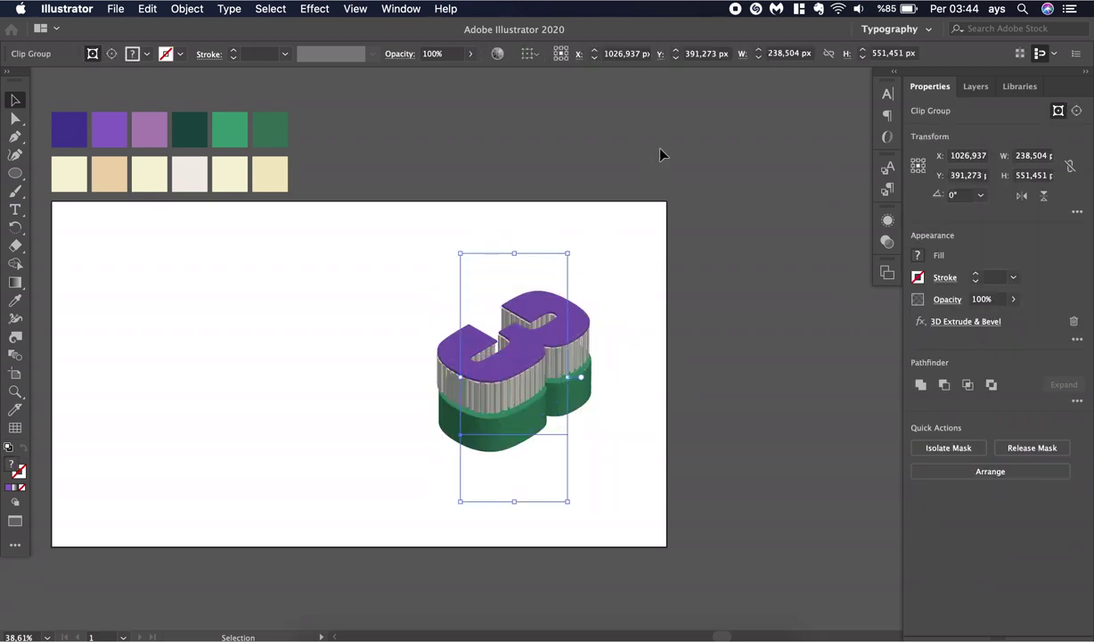
click(429, 54)
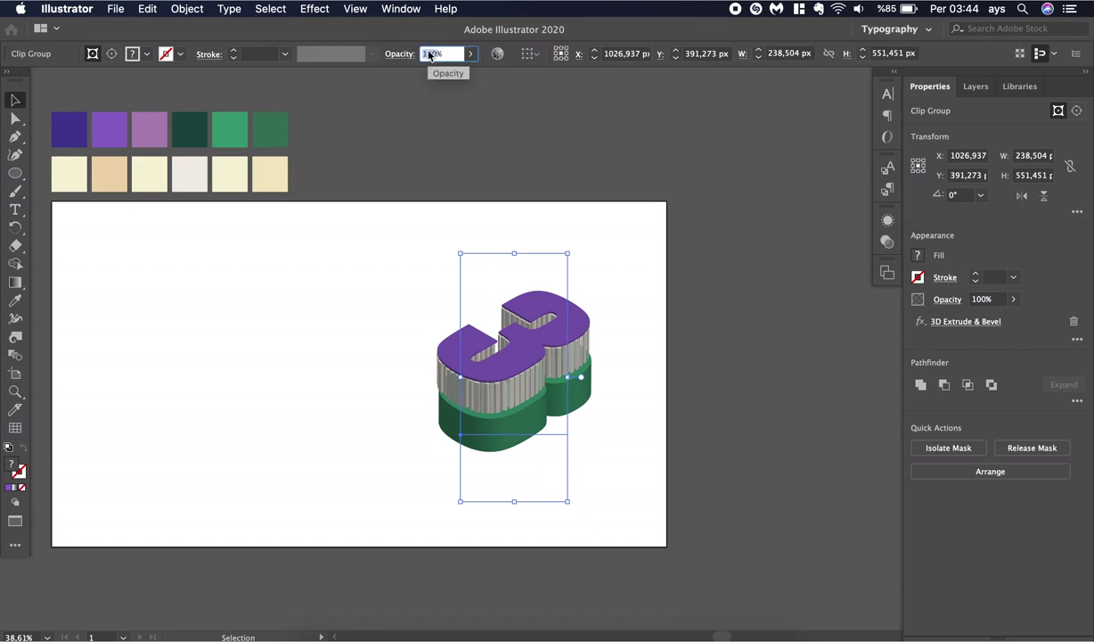
text(20%)
key(Return)
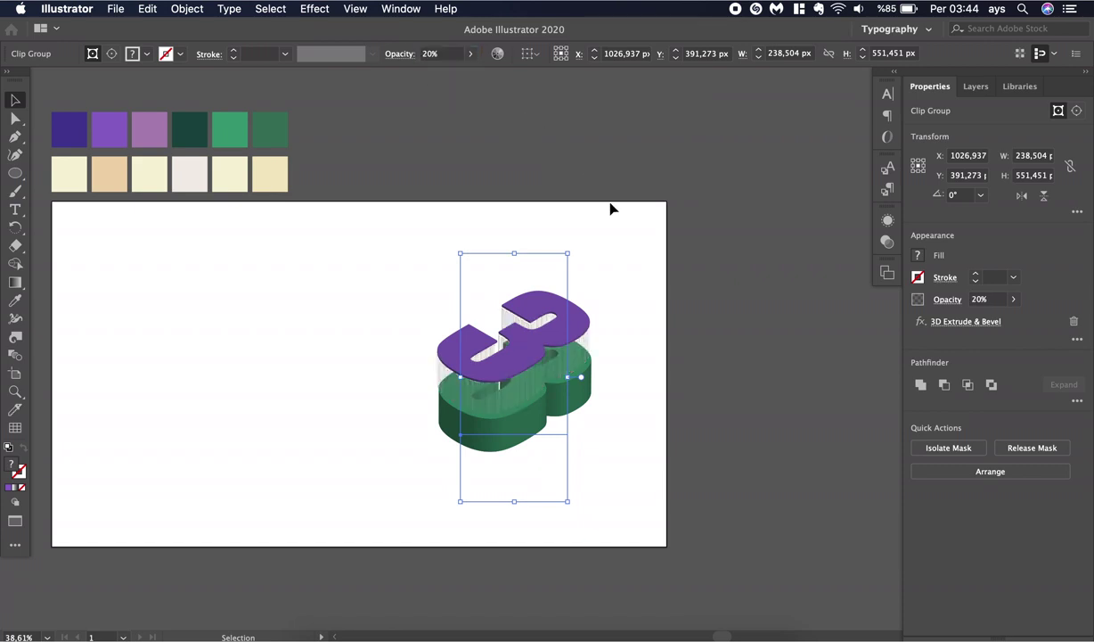
click(428, 54)
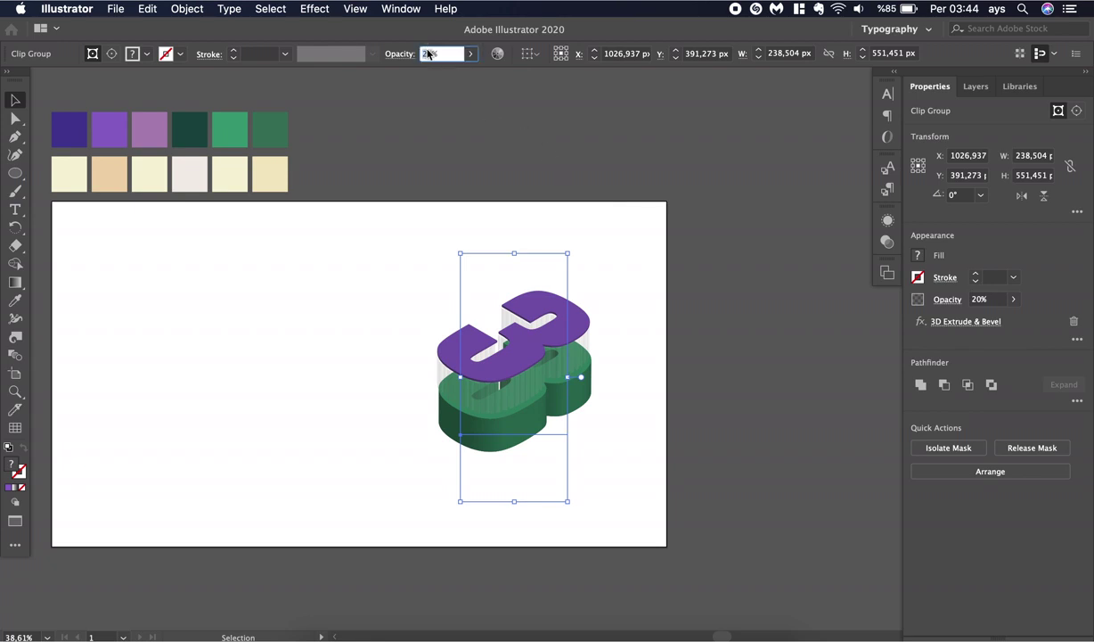
text(40%)
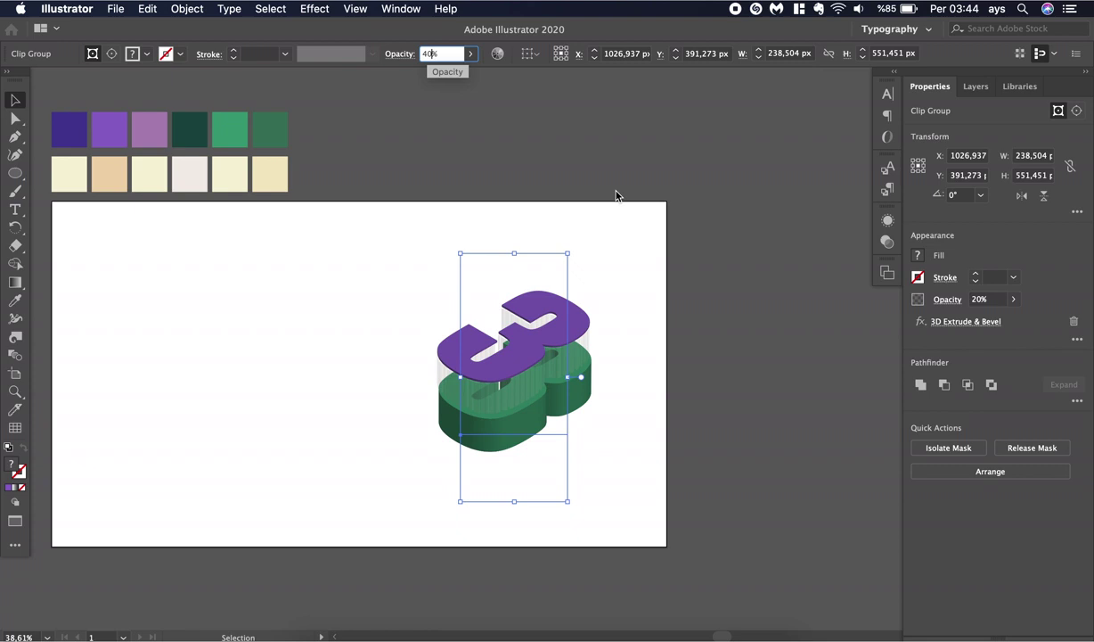
key(Return)
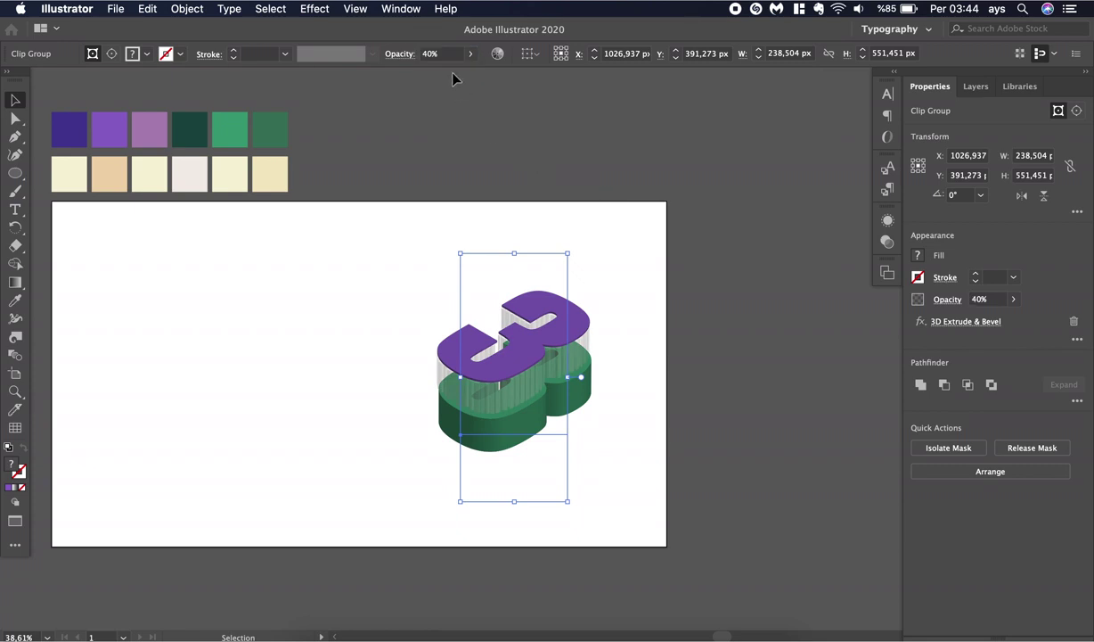
click(431, 55)
text(60%)
key(Return)
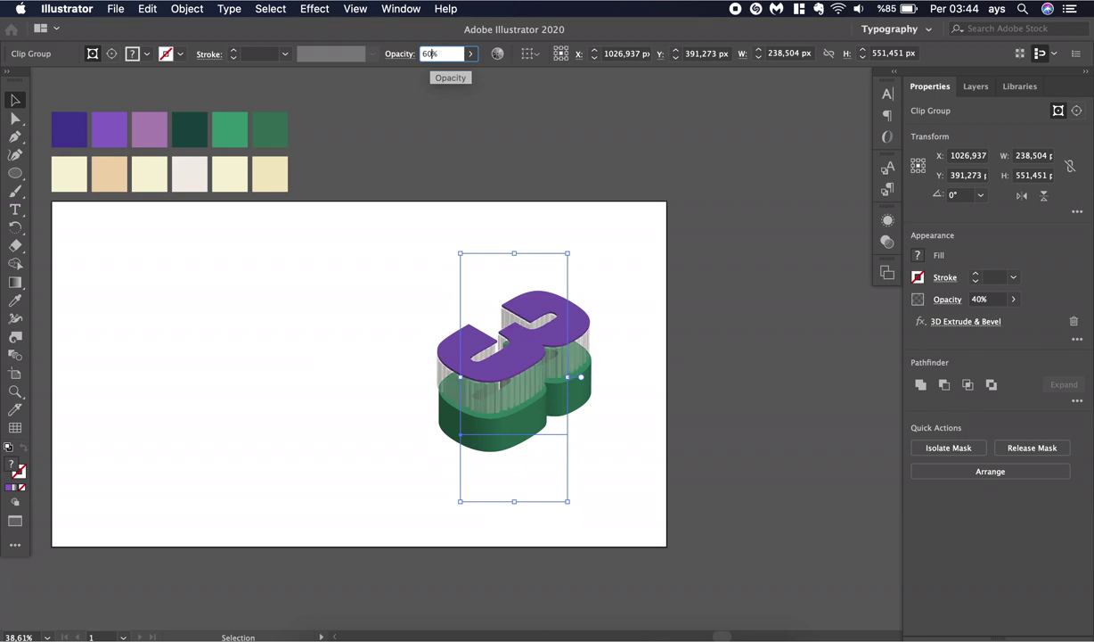
click(636, 273)
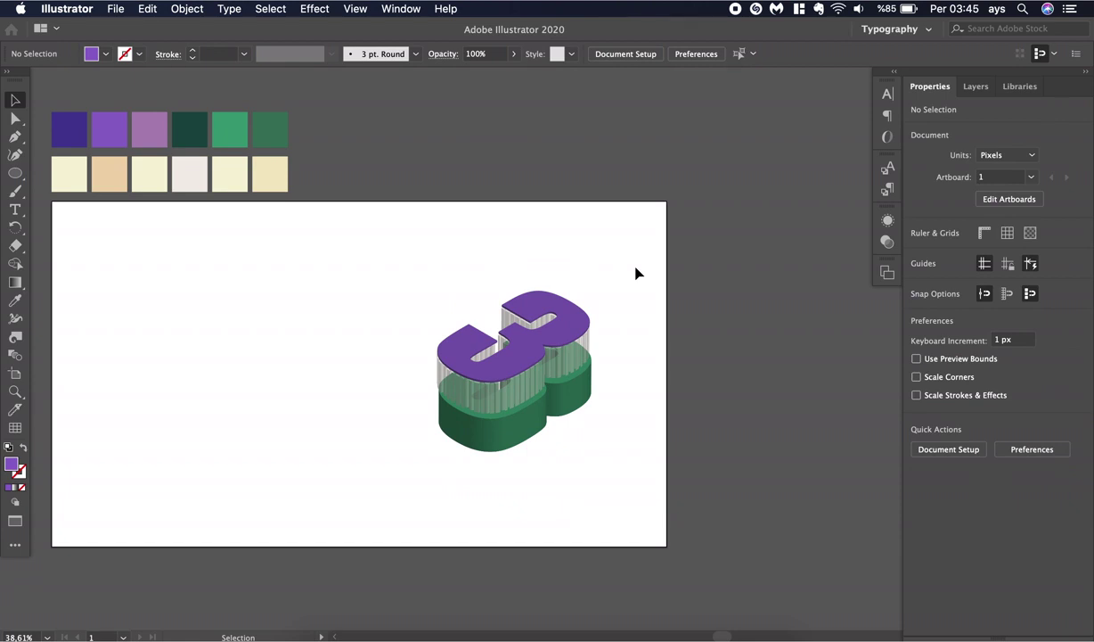
Move all three stacked layers together to the middle of the artboard, with the green 3 at about X 684, Y 459 px
scroll(636, 273, up, 5)
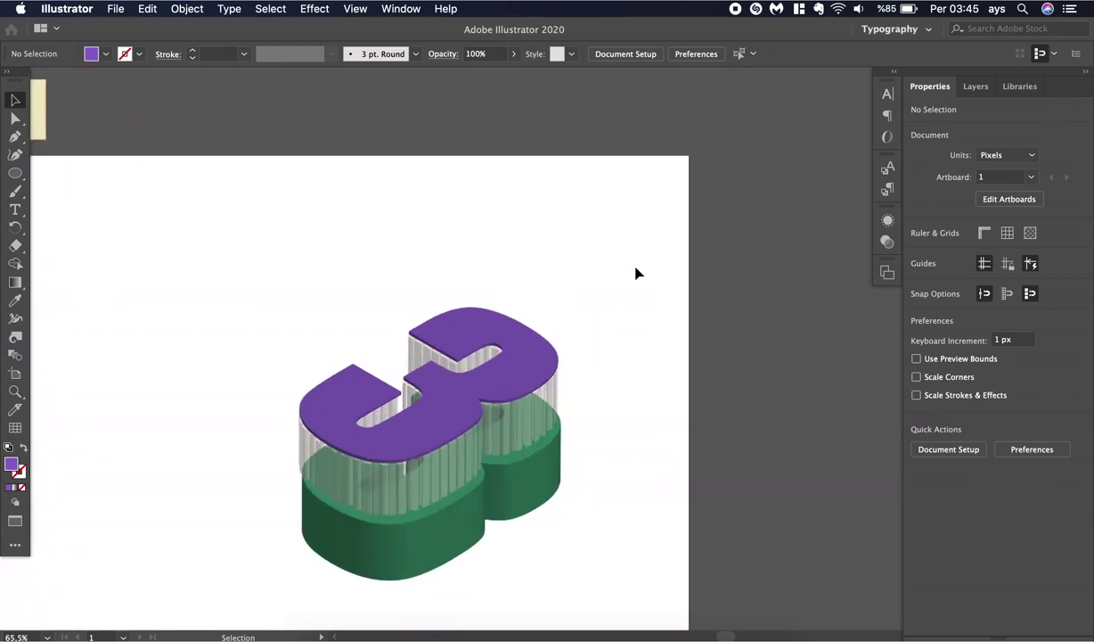
scroll(635, 274, down, 3)
scroll(635, 273, down, 1)
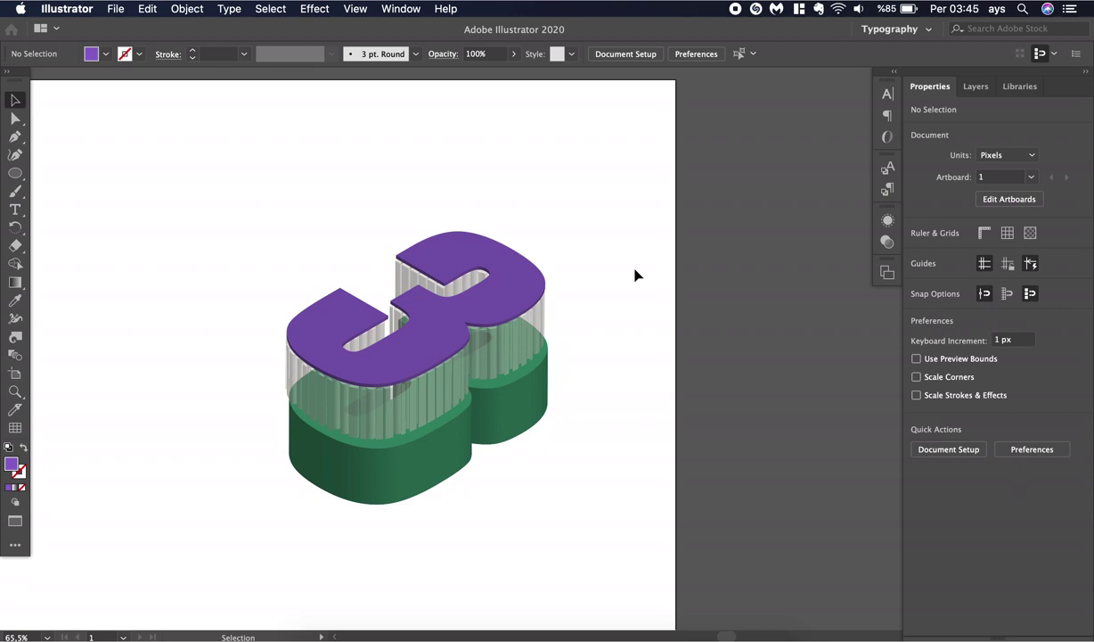
scroll(636, 275, down, 4)
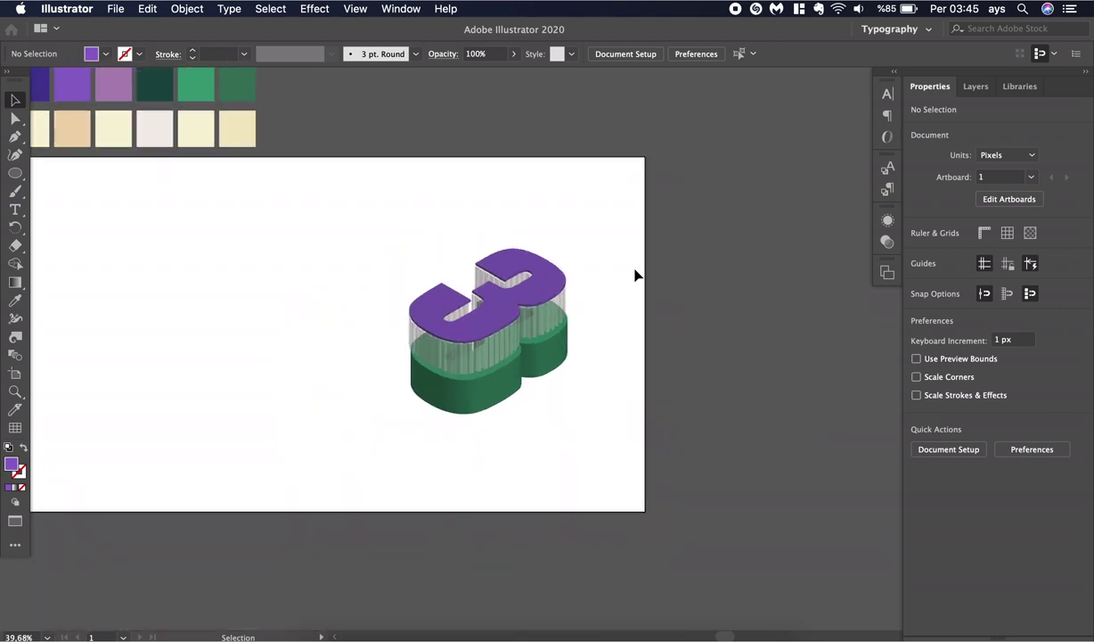
scroll(636, 276, left, 5)
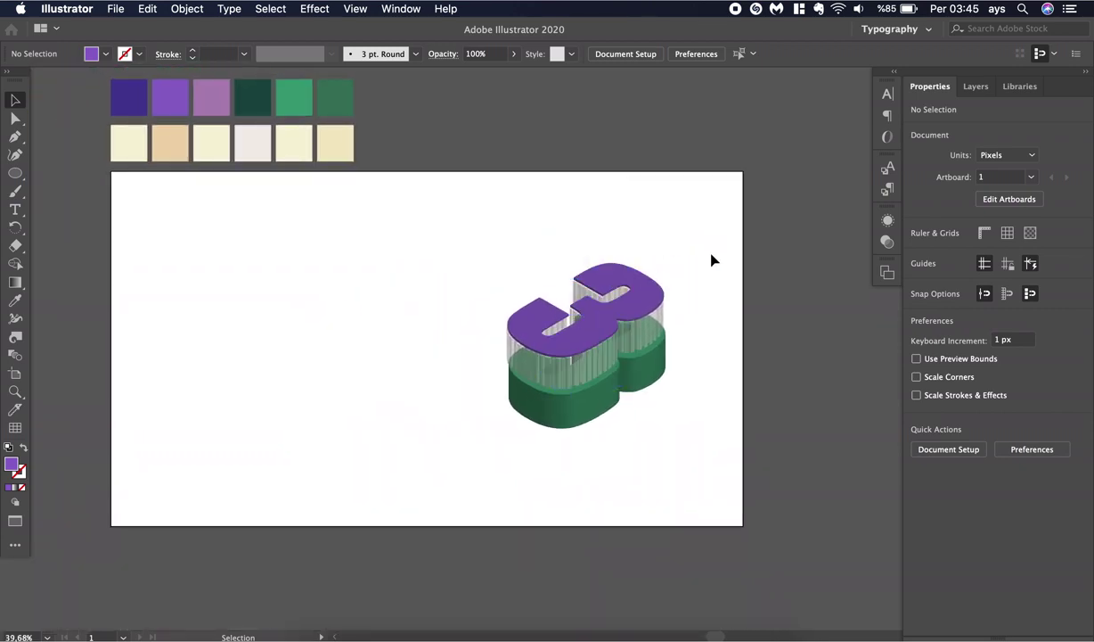
drag(711, 254, 534, 416)
drag(584, 372, 402, 365)
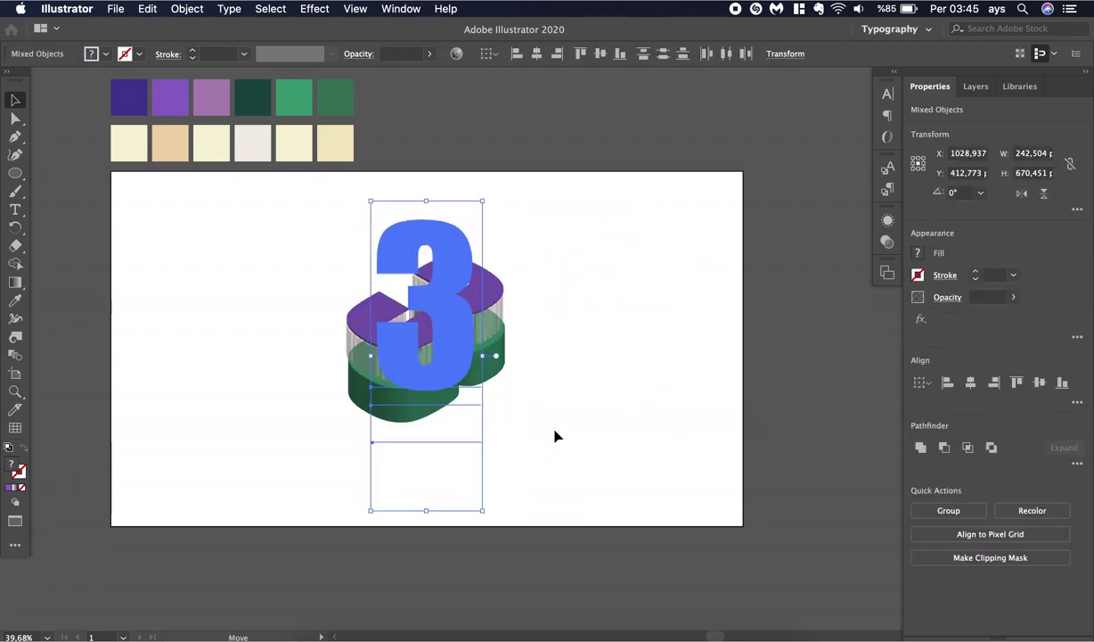
click(554, 437)
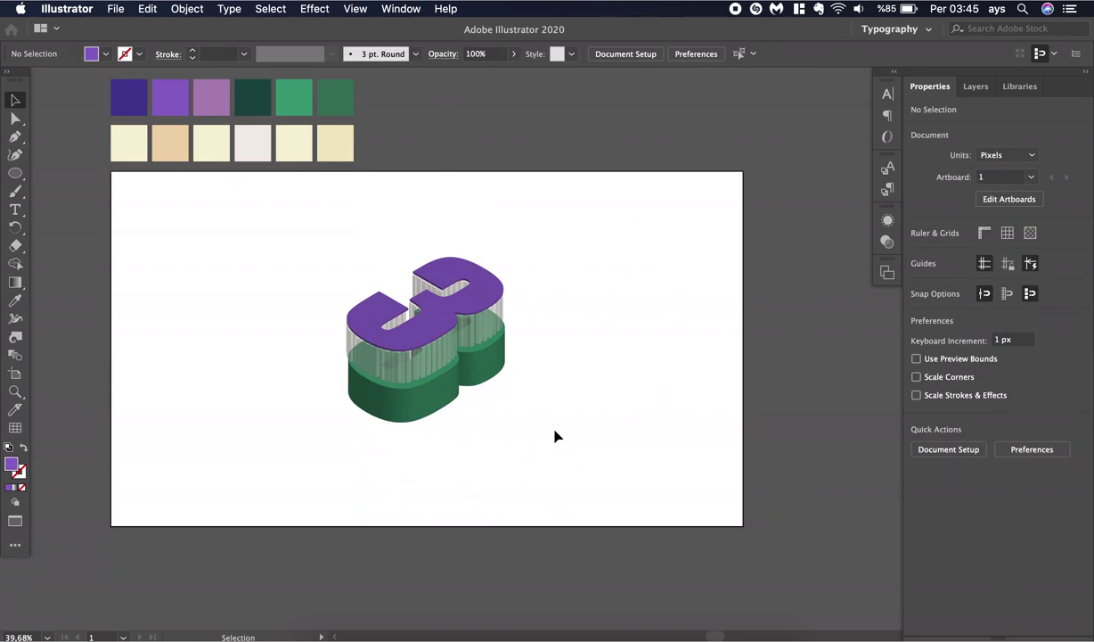
Select the green 3 at the base of the stack
alt+scroll(554, 436, down, 1)
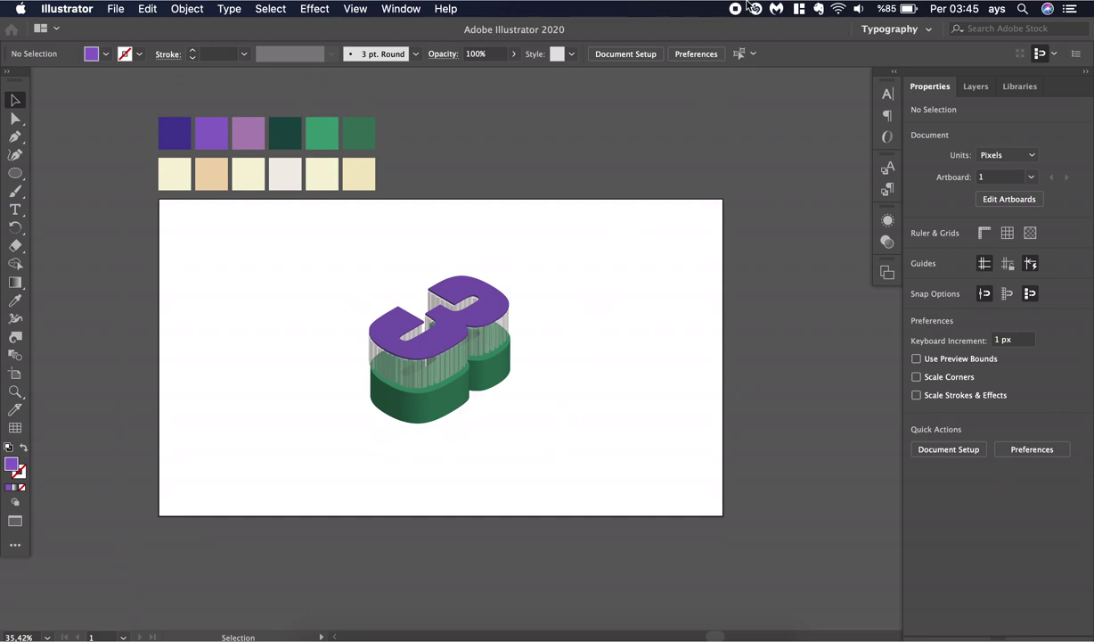
alt+scroll(530, 251, up, 5)
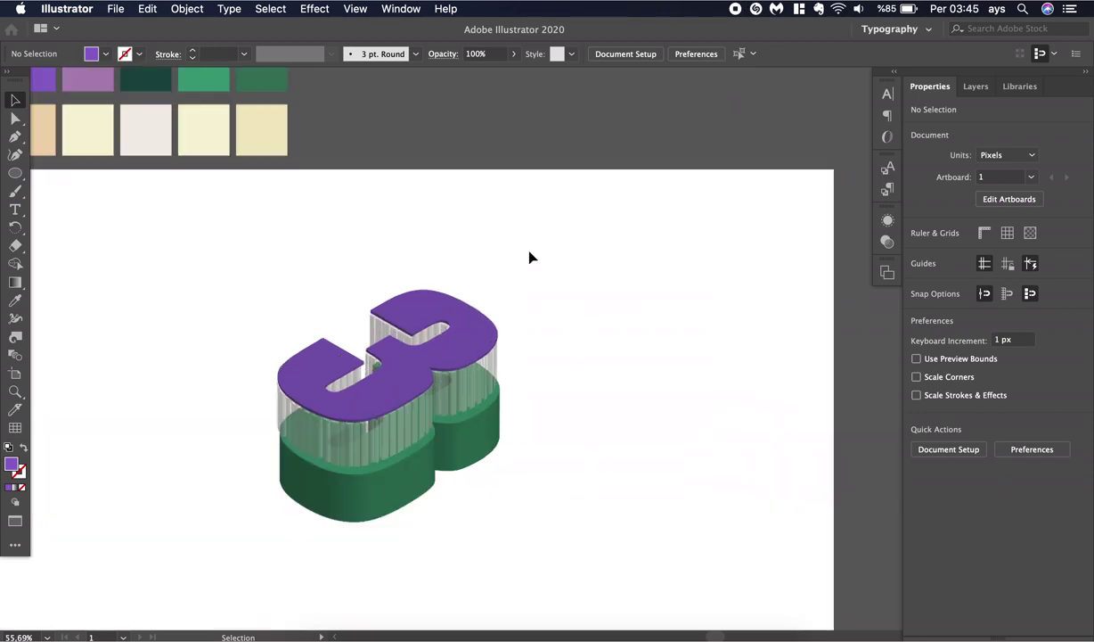
scroll(529, 253, down, 1)
scroll(529, 253, left, 1)
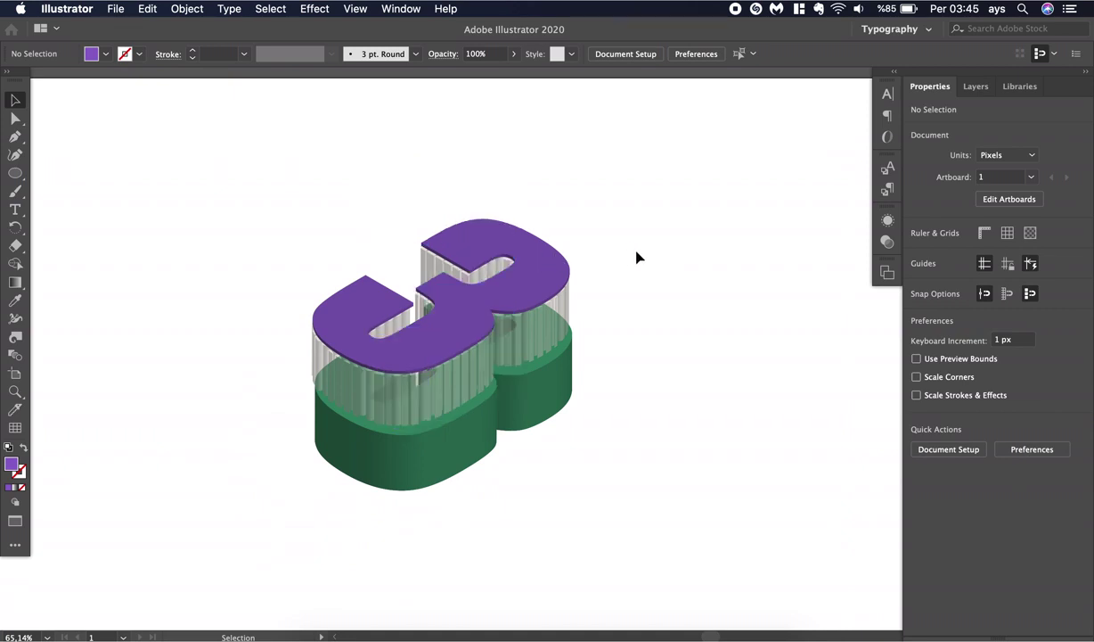
alt+scroll(649, 245, up, 1)
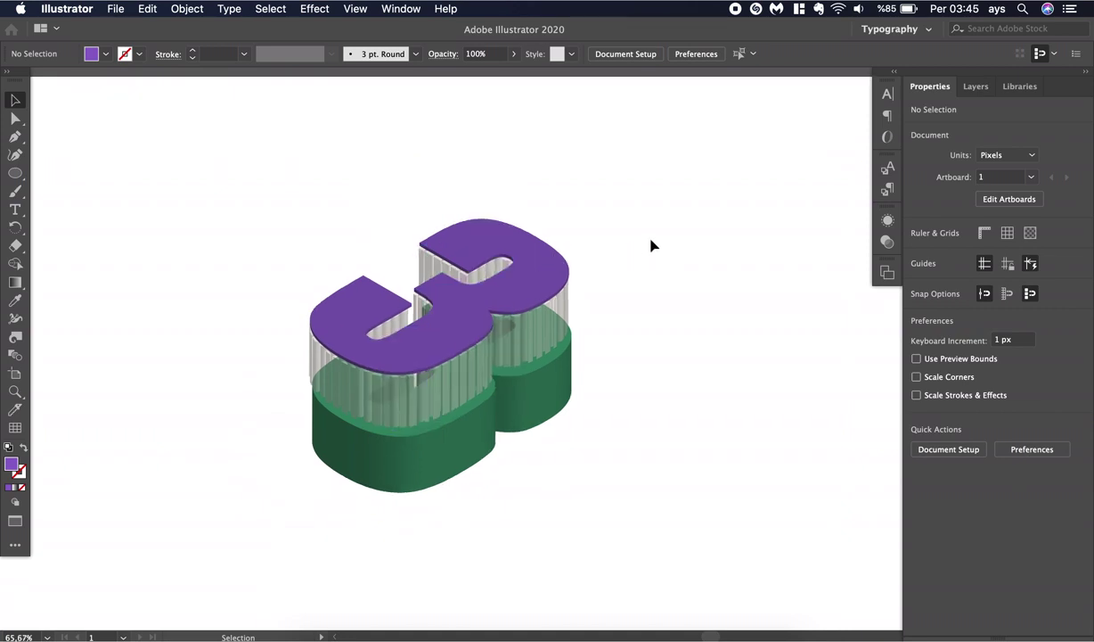
click(526, 432)
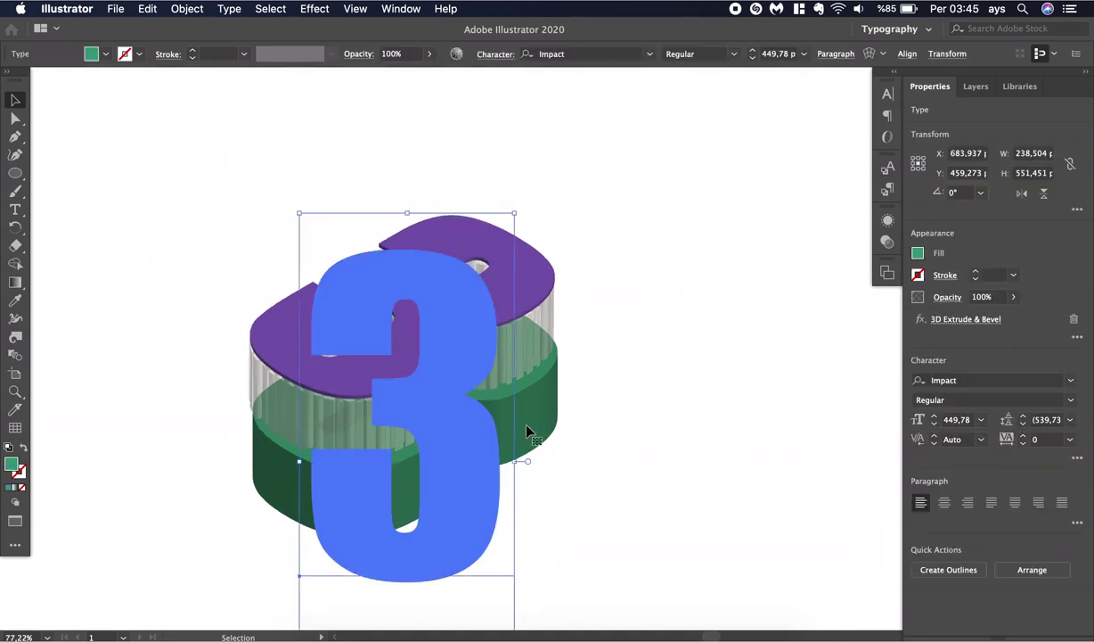
click(319, 9)
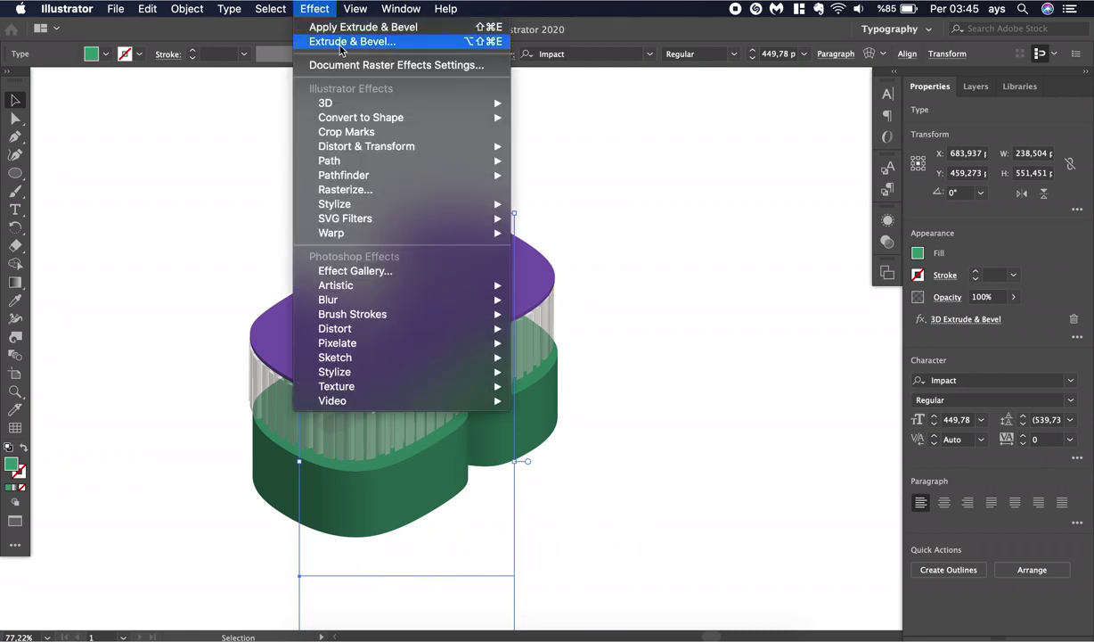
click(348, 68)
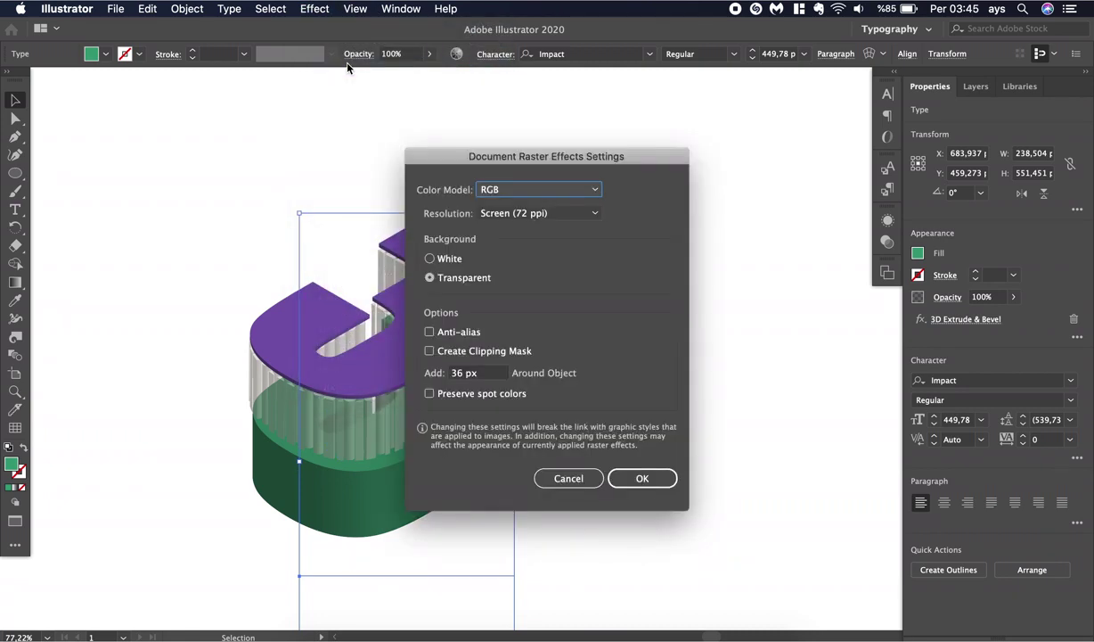
click(577, 478)
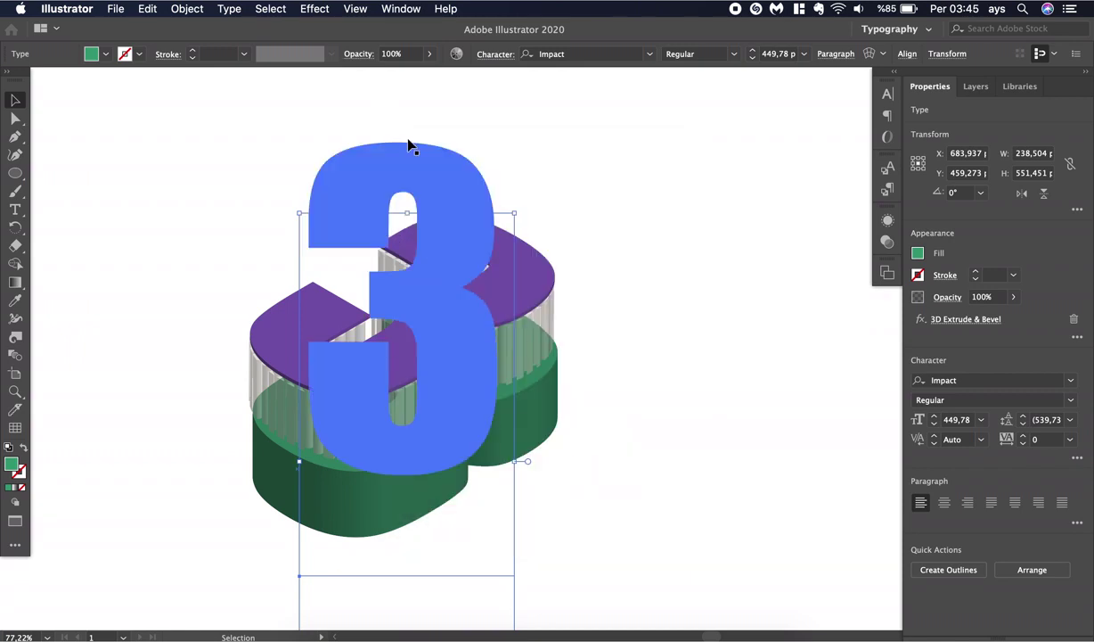
Search the program's help for "noi" to find a noise effect, and clear the search
click(352, 8)
mouse_move(389, 8)
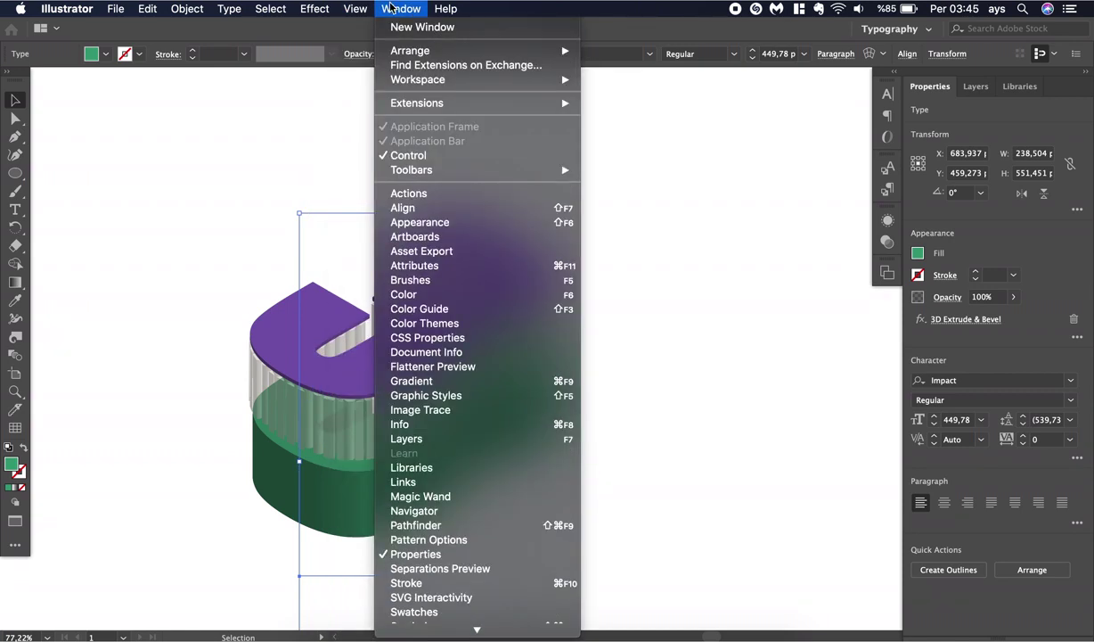
mouse_move(447, 8)
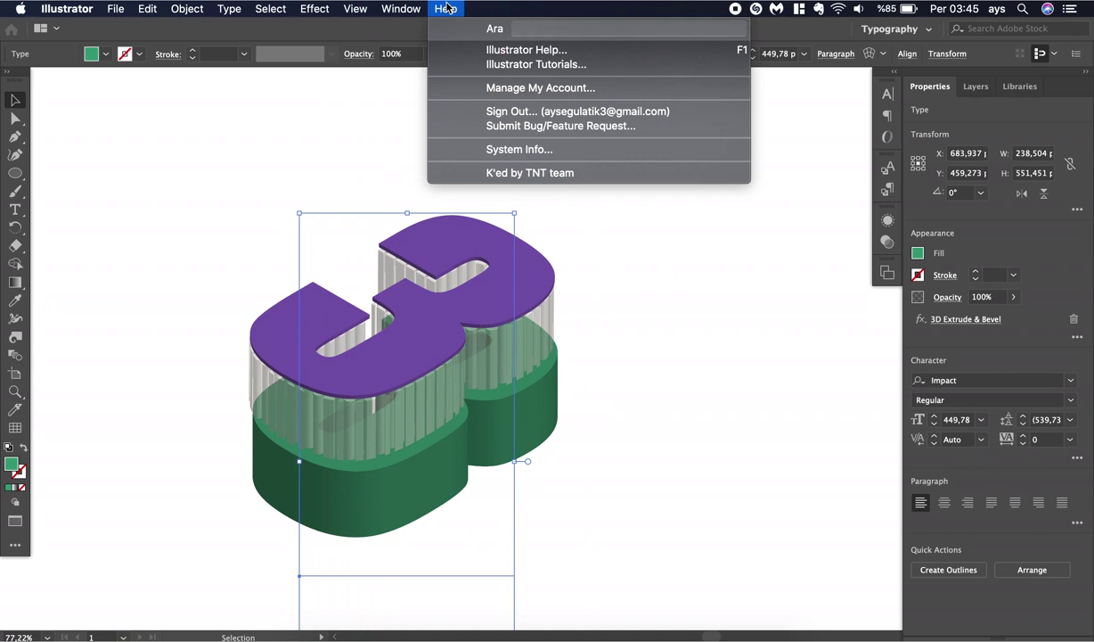
text(noi)
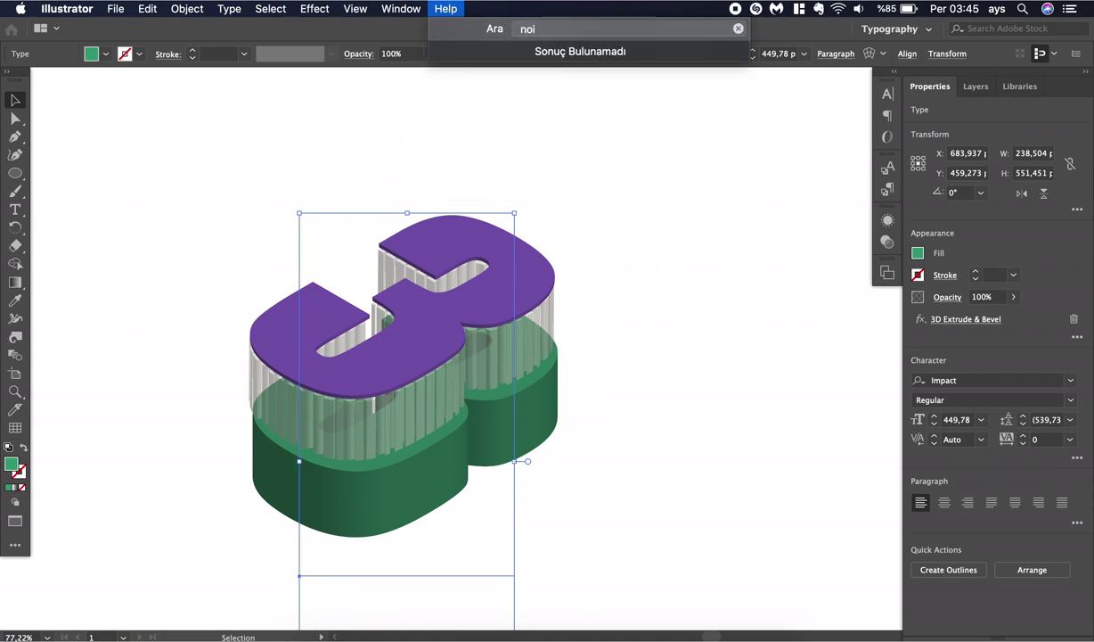
key(BackSpace)
key(BackSpace)
key(BackSpace)
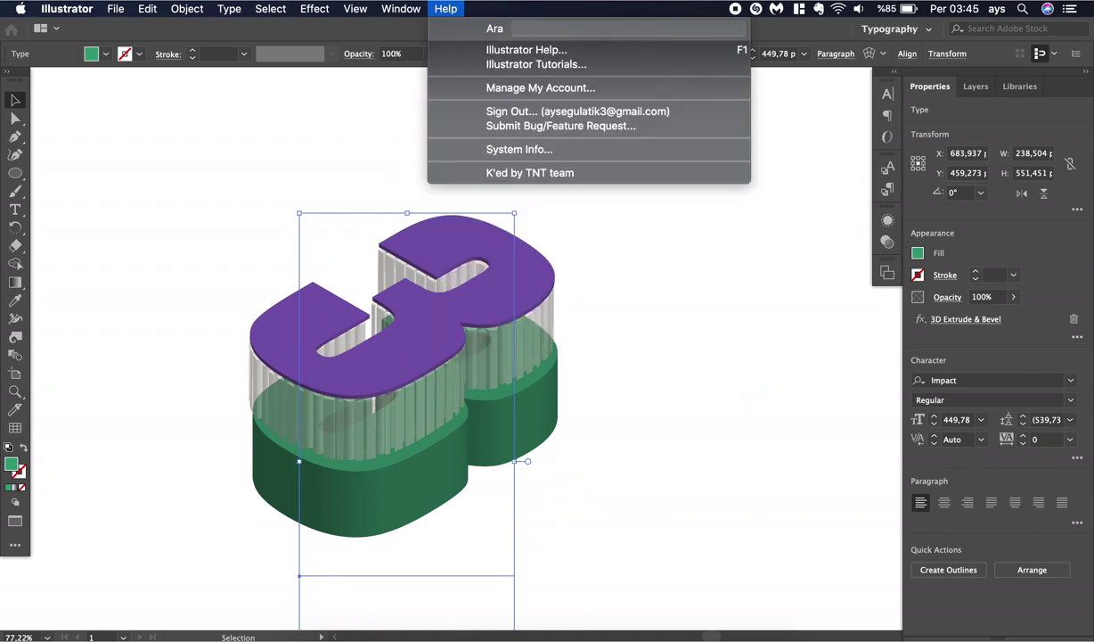
Open the Effect Gallery for the green 3 and expand the Artistic effects
mouse_move(326, 7)
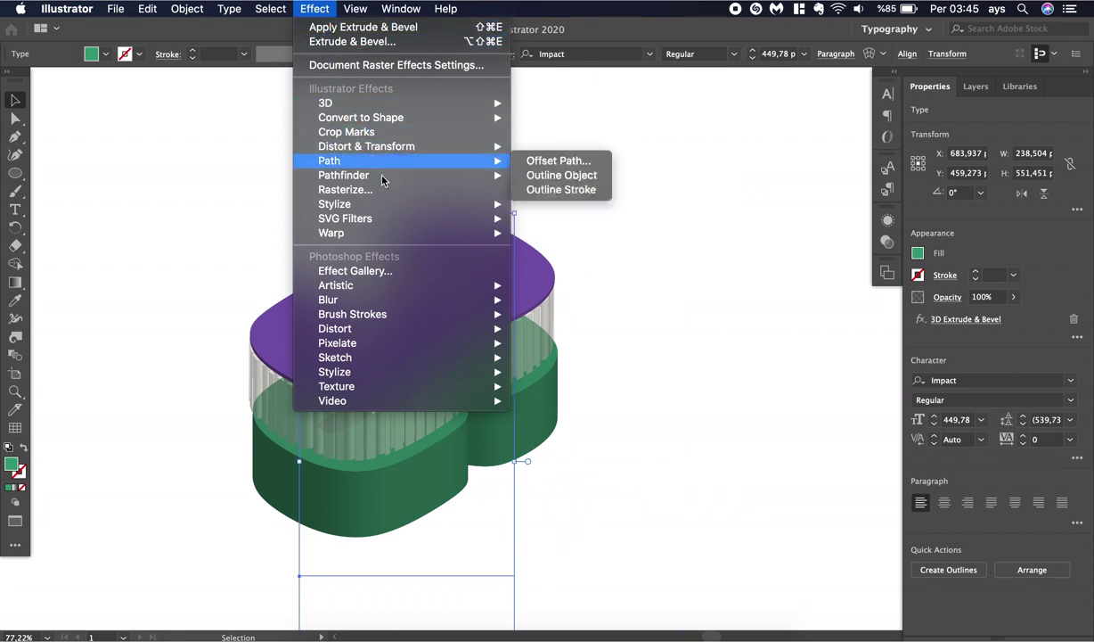
mouse_move(391, 205)
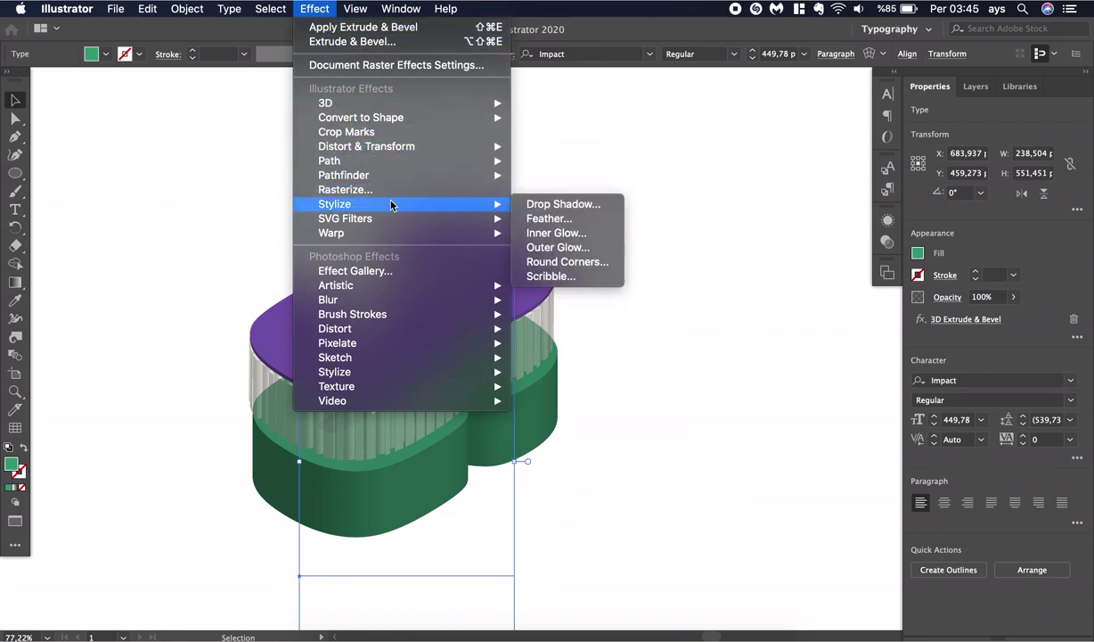
click(405, 274)
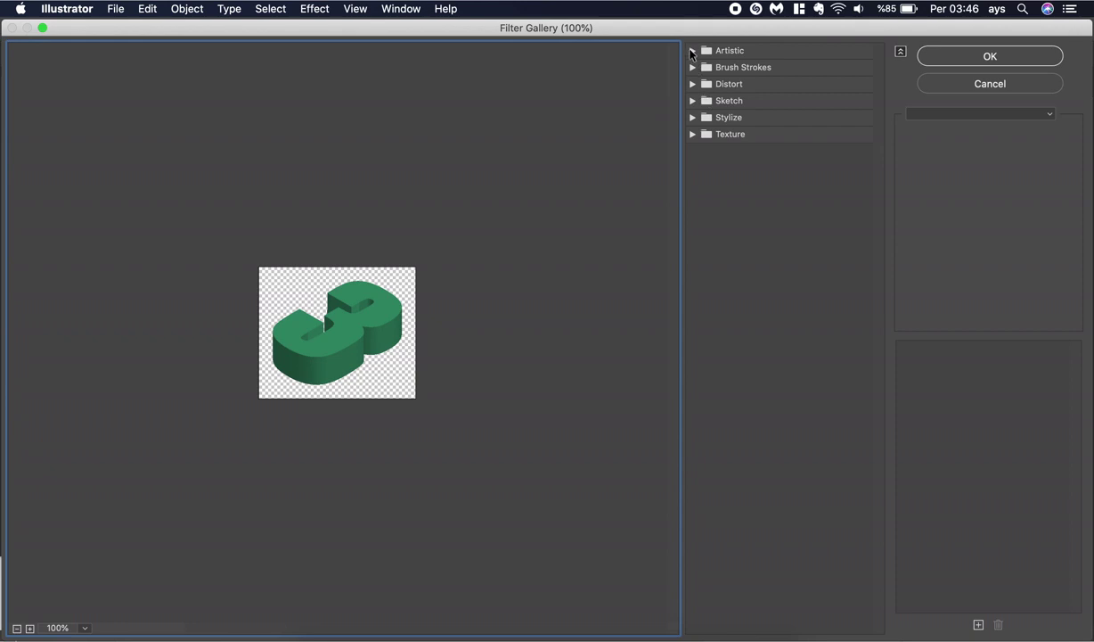
click(693, 50)
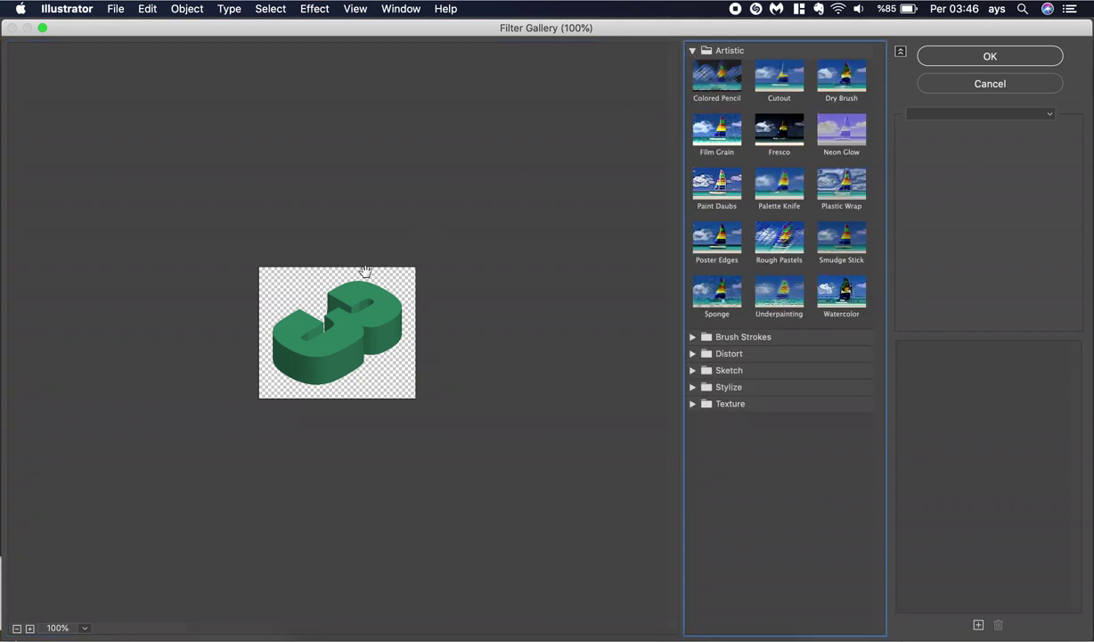
Try the Grain texture on the green 3 with an intensity of 72 and a contrast of 11
click(694, 404)
click(770, 426)
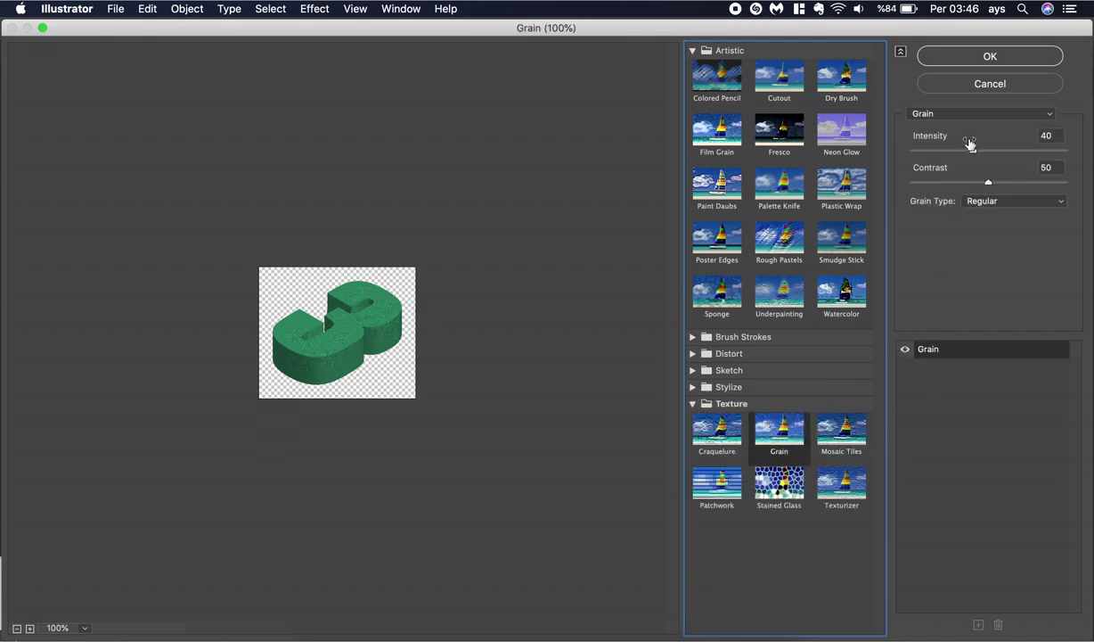
drag(977, 153, 1009, 152)
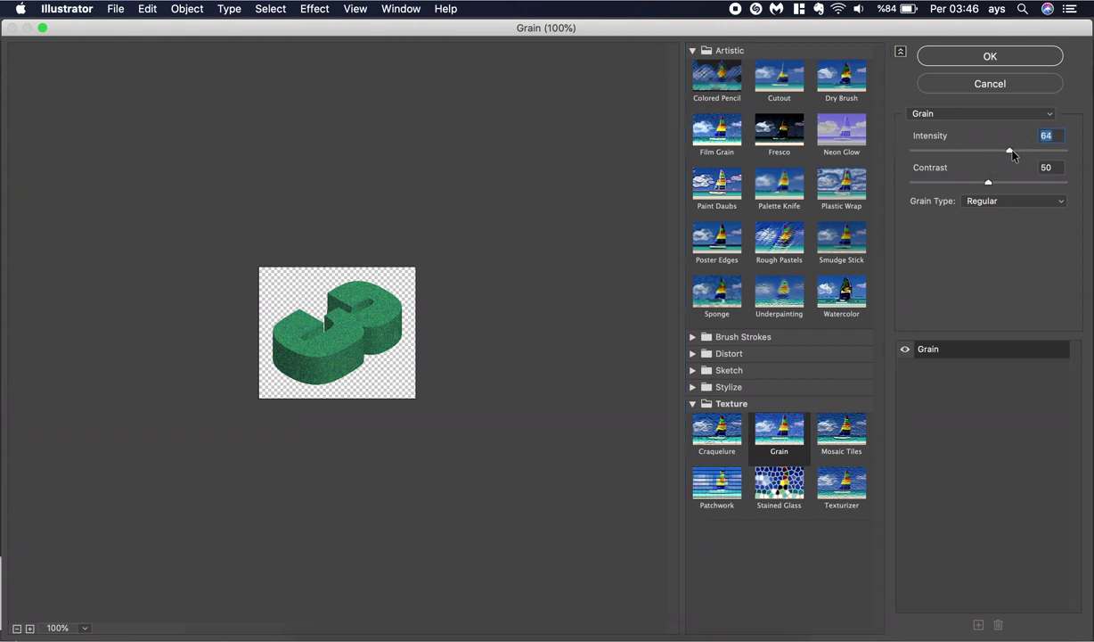
drag(1013, 155, 947, 185)
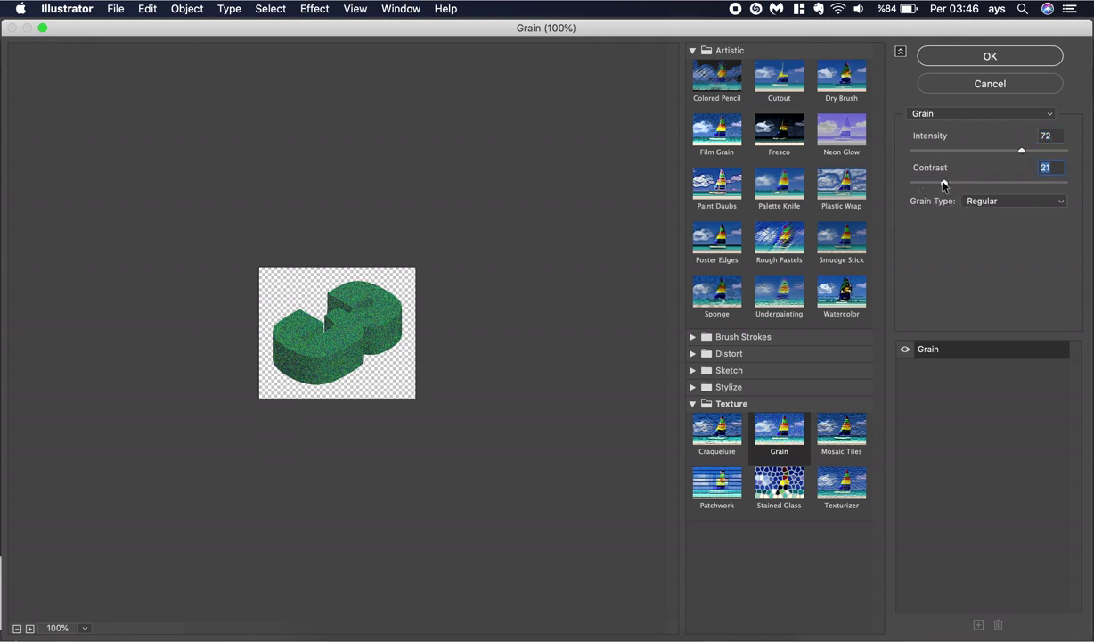
drag(944, 185, 927, 184)
Compare the Soft, Speckle, Vertical, Horizontal and Enlarged grain types on the green 3, returning to Regular
click(983, 203)
click(980, 213)
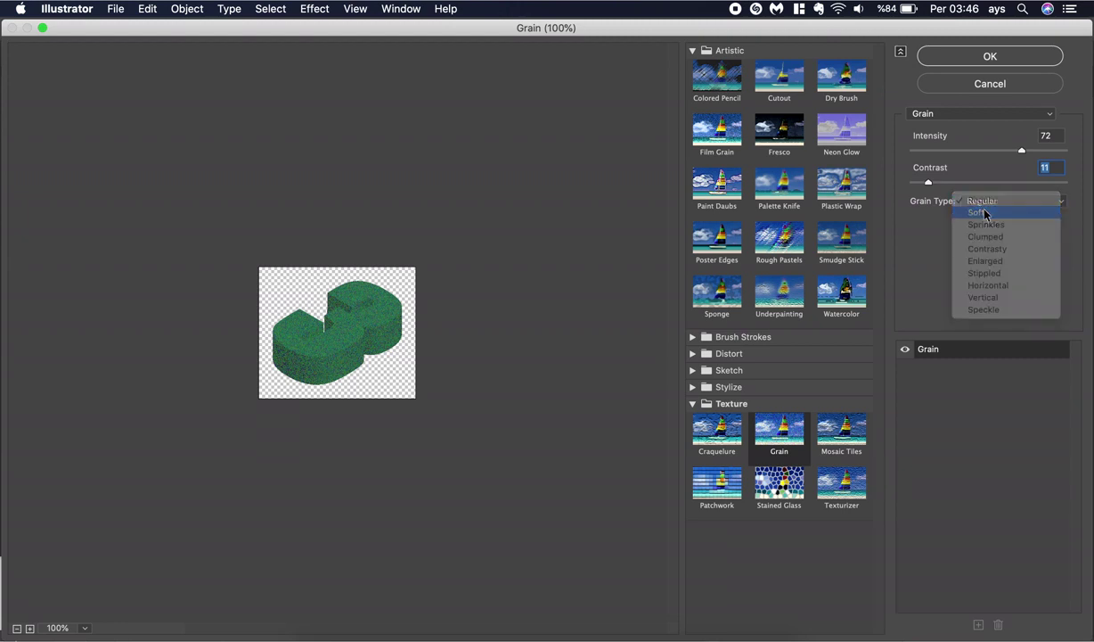
click(1010, 206)
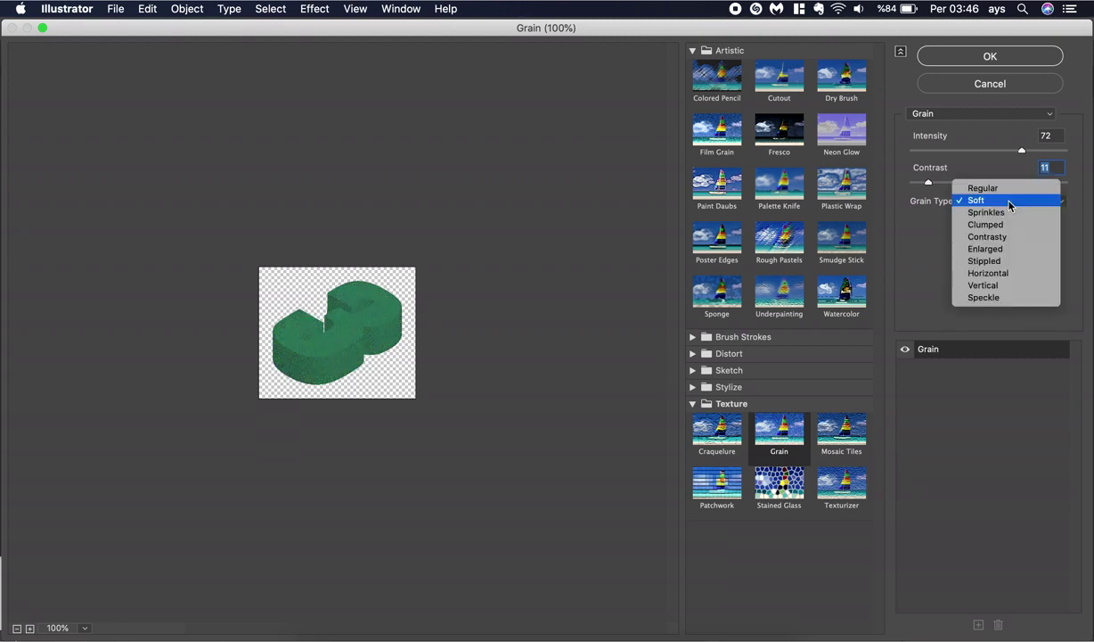
click(999, 297)
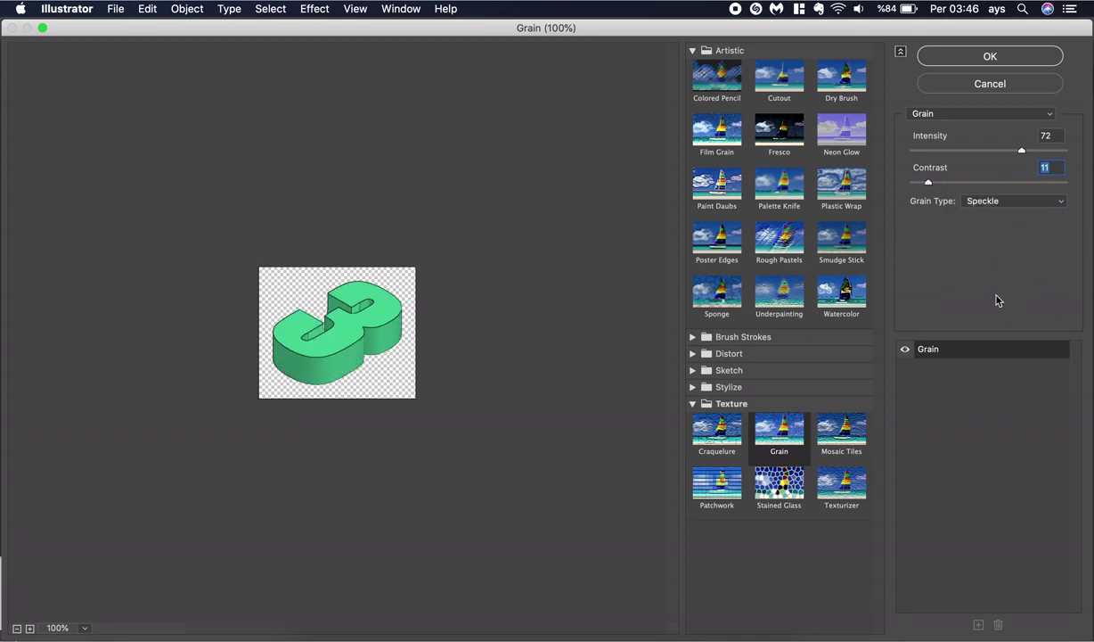
click(1008, 203)
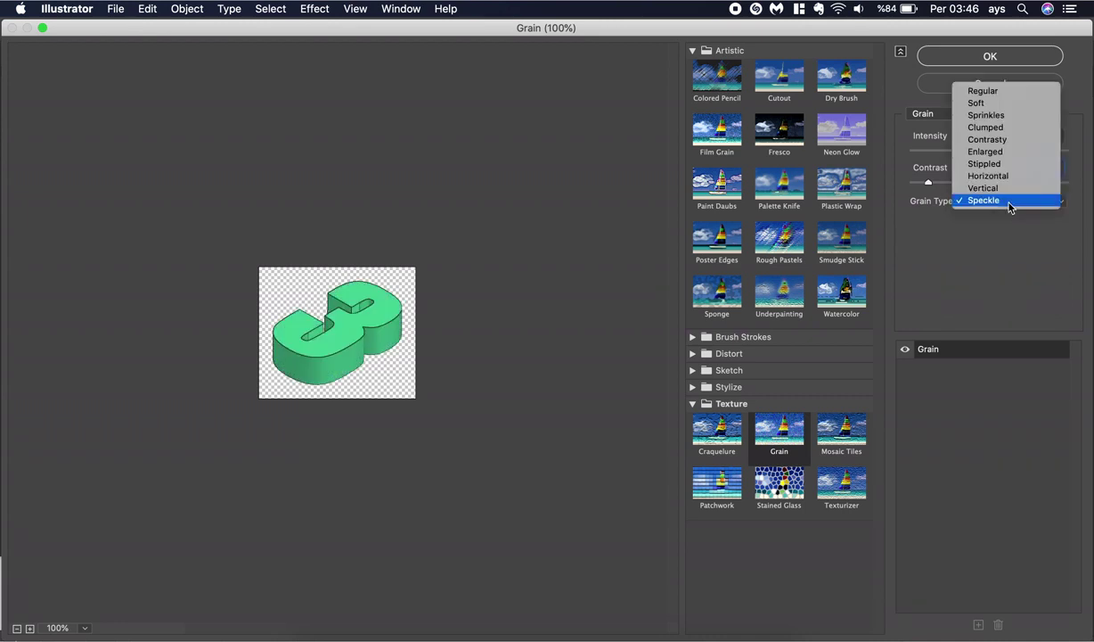
click(1001, 185)
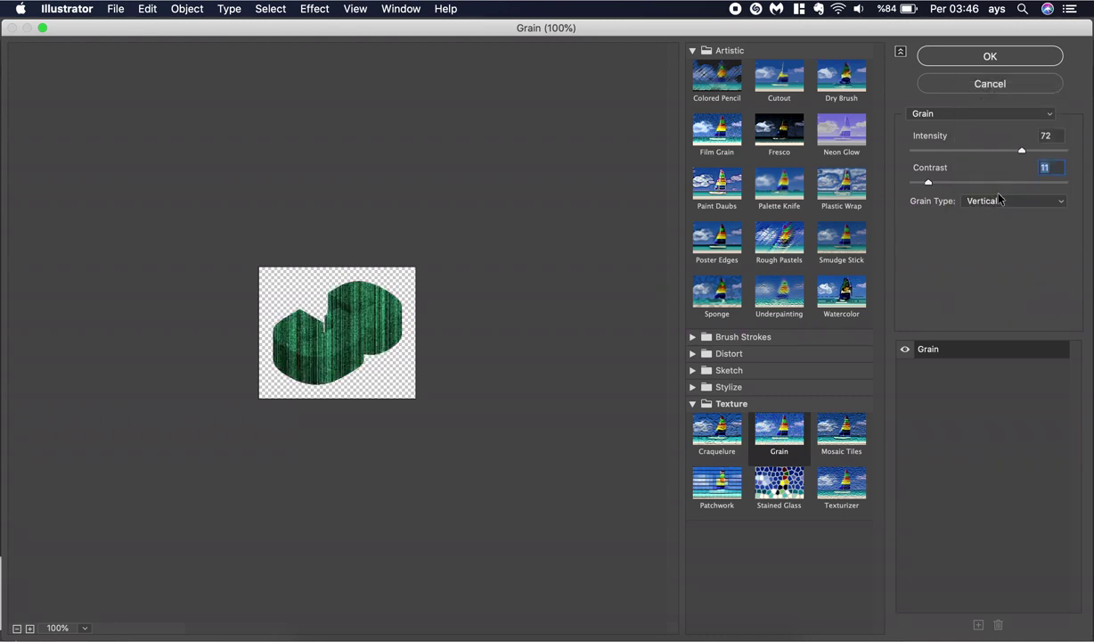
click(998, 200)
click(996, 188)
click(986, 199)
click(985, 178)
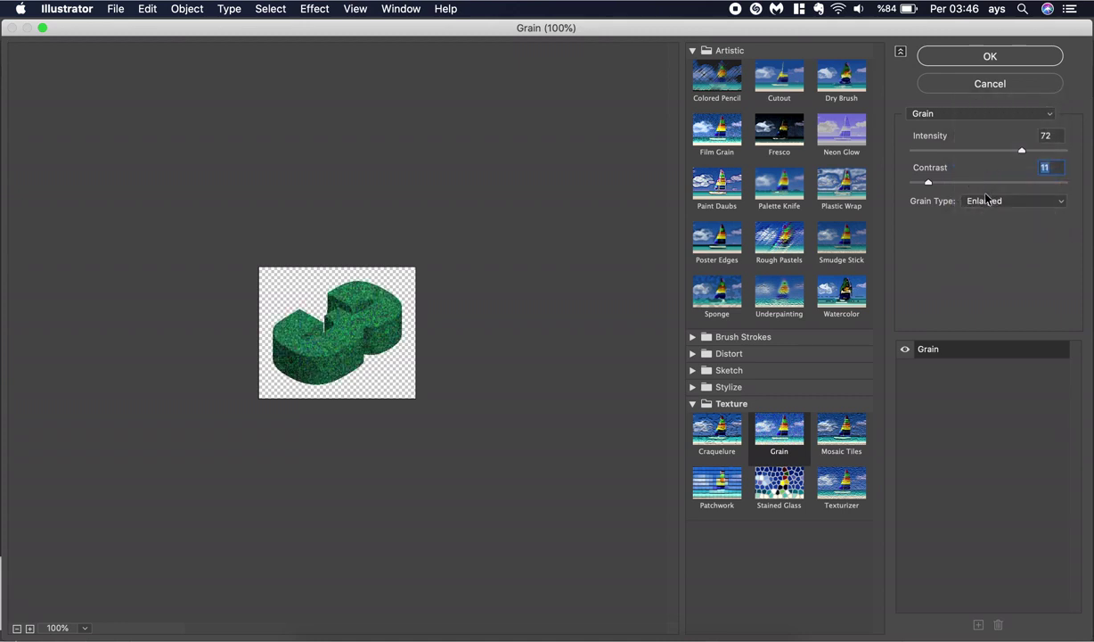
click(987, 201)
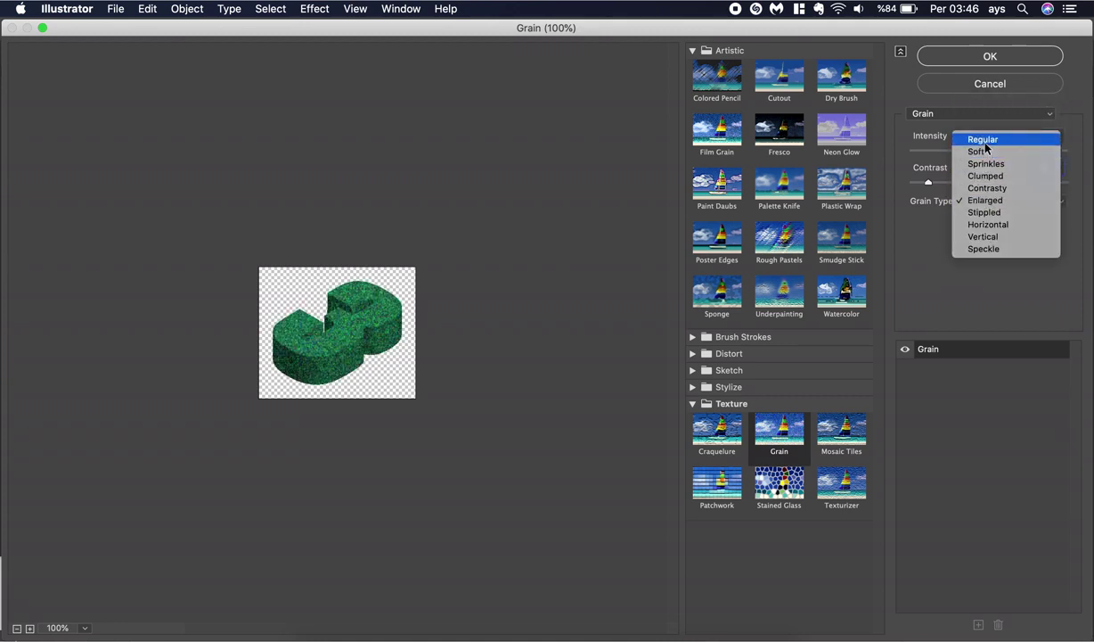
click(986, 144)
Preview Neon Glow, Underpainting and Colored Pencil, and apply Film Grain to the green 3 with grain 4, highlight area 0 and intensity 10
click(862, 137)
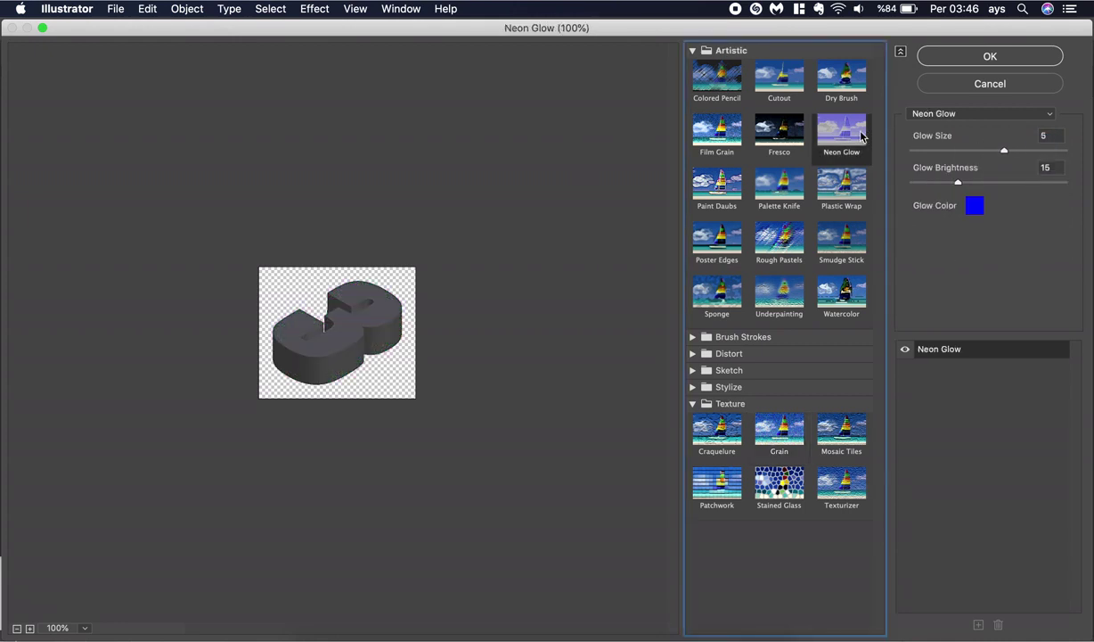
click(762, 292)
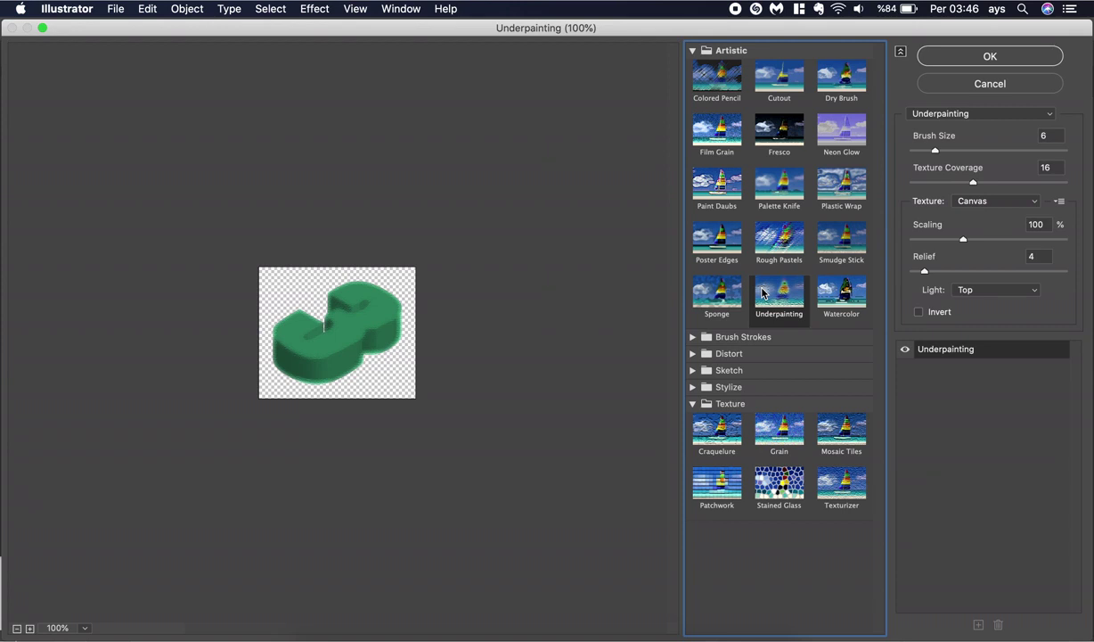
click(708, 89)
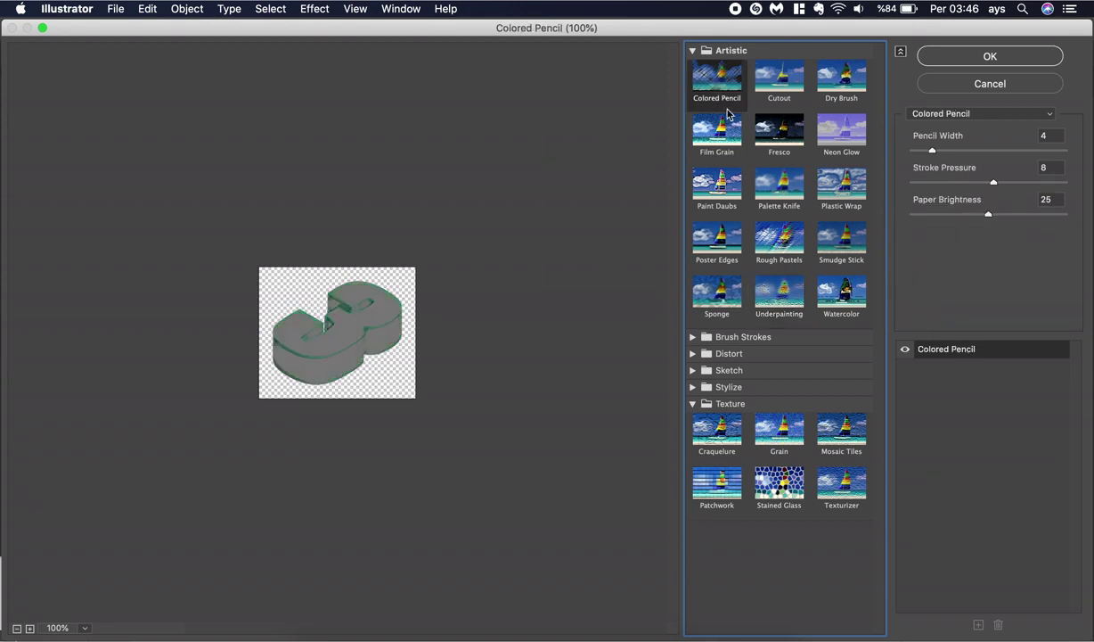
click(726, 126)
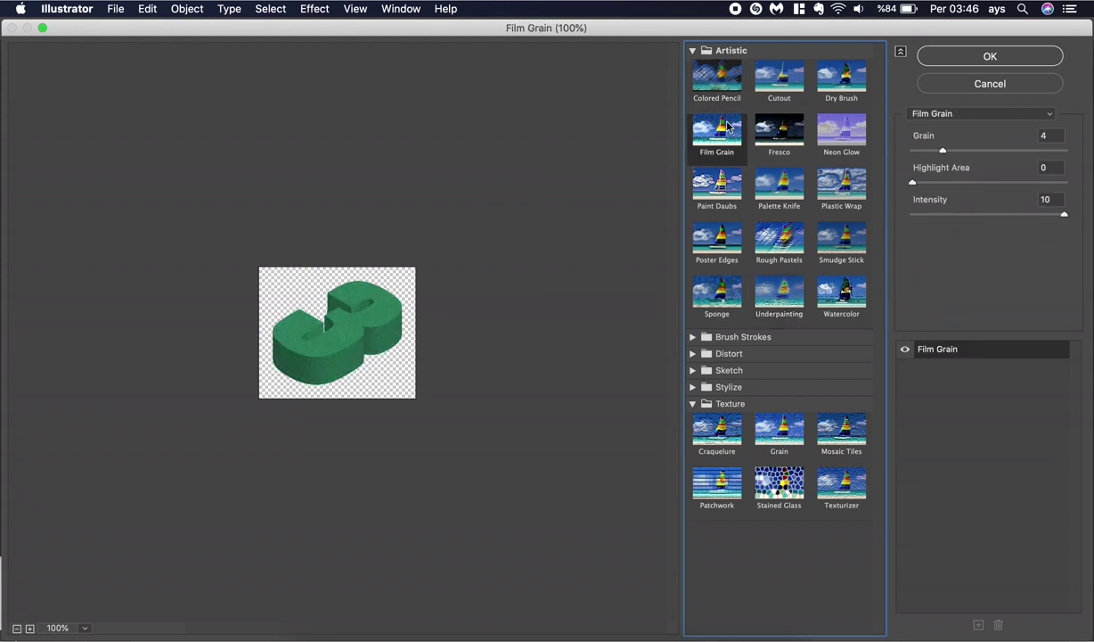
click(956, 57)
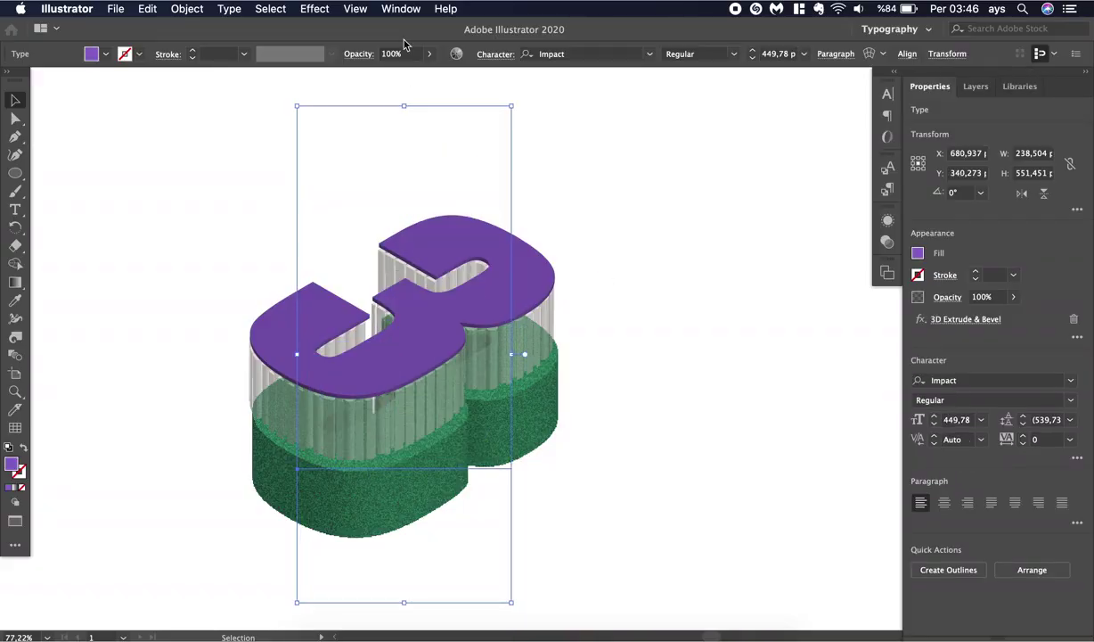
Apply the same Film Grain effect to the purple top 3 and deselect it
click(314, 9)
click(326, 27)
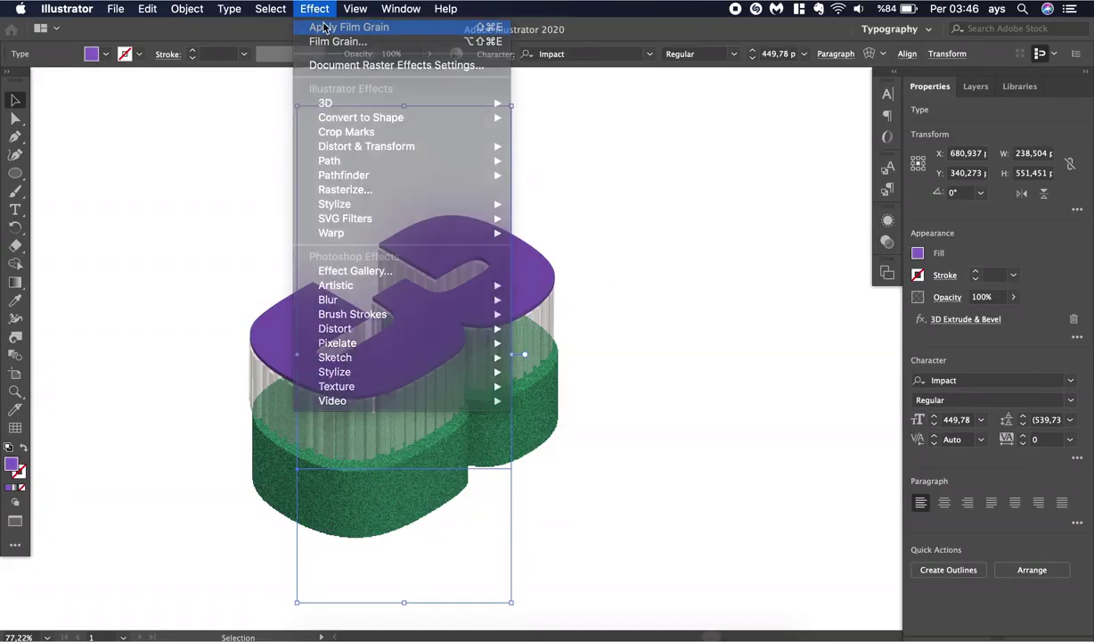
click(719, 250)
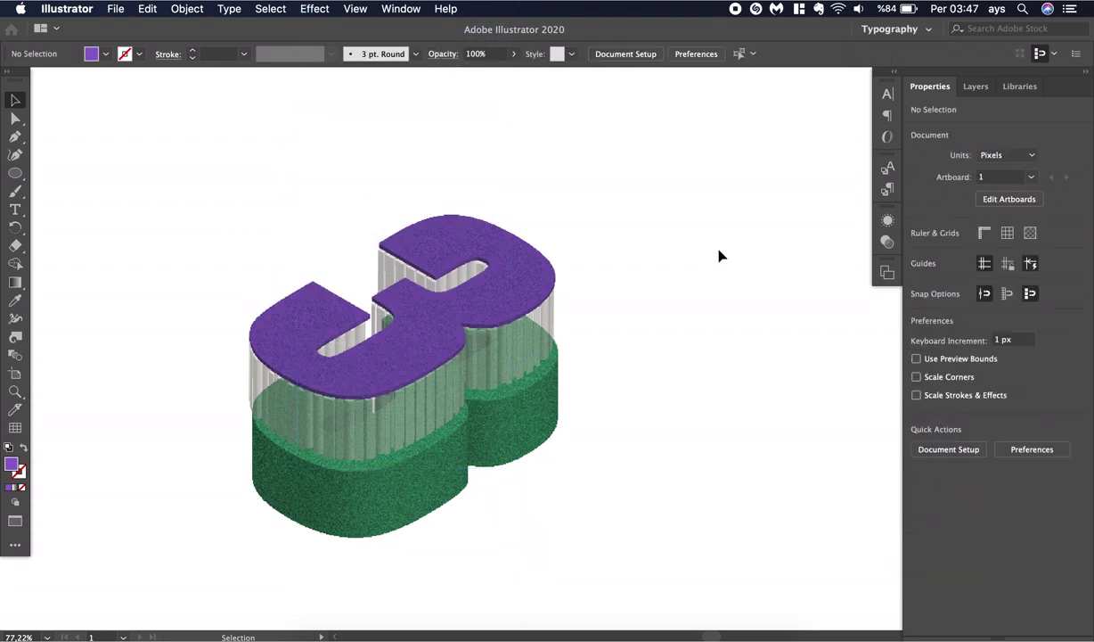
Select all three stacked layers and enlarge them proportionally from their centre to about 456 × 1261 px
scroll(718, 258, down, 5)
scroll(717, 258, up, 2)
scroll(716, 261, up, 1)
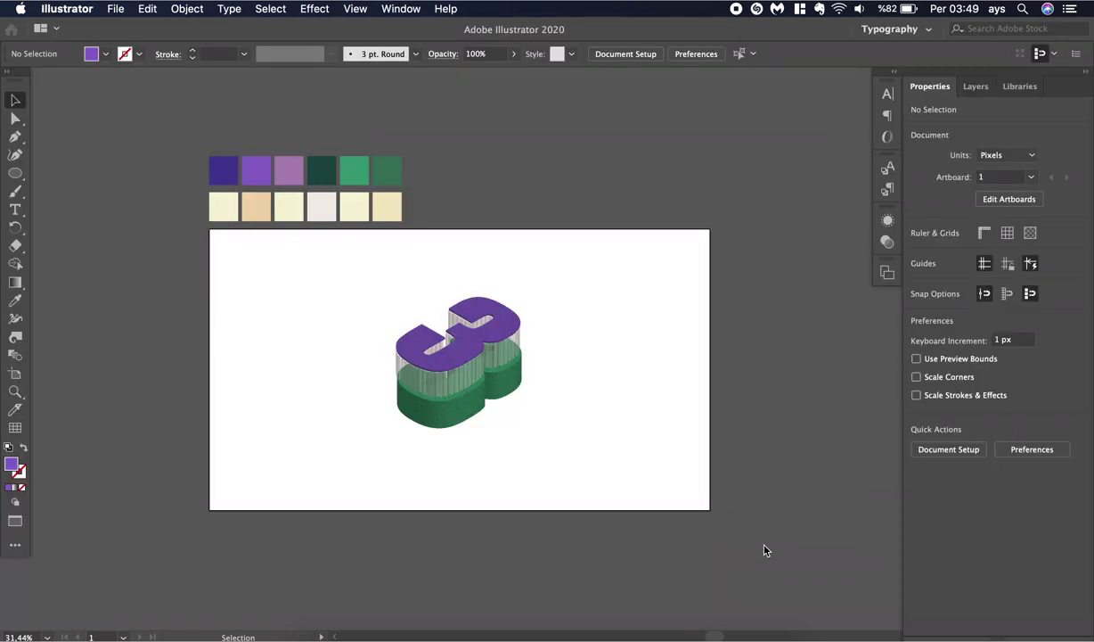
scroll(554, 304, up, 3)
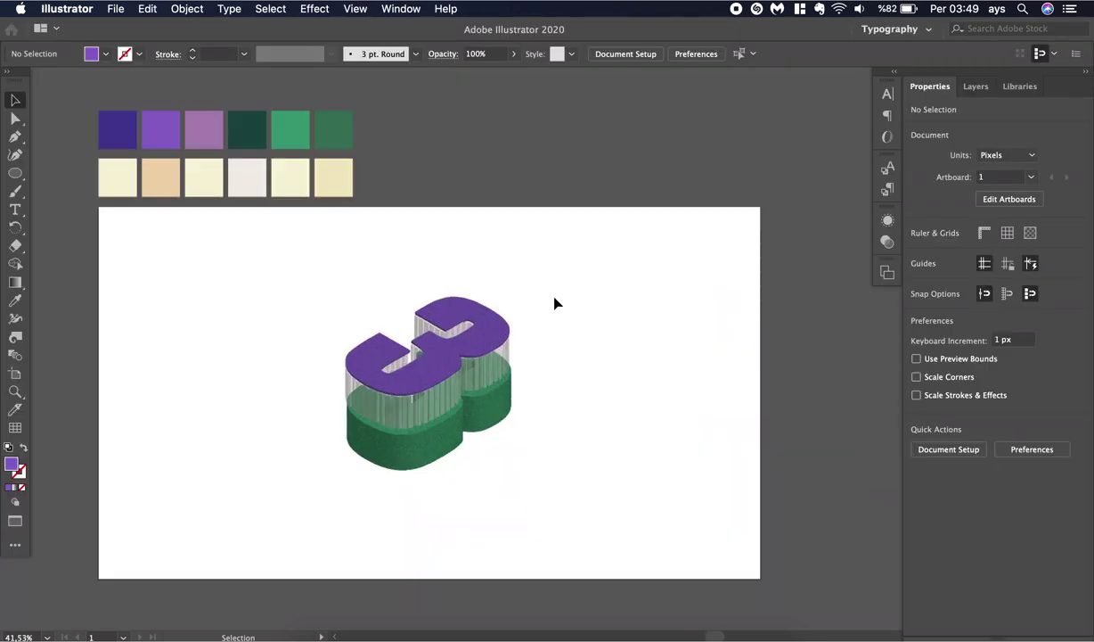
scroll(554, 304, down, 2)
scroll(554, 299, down, 1)
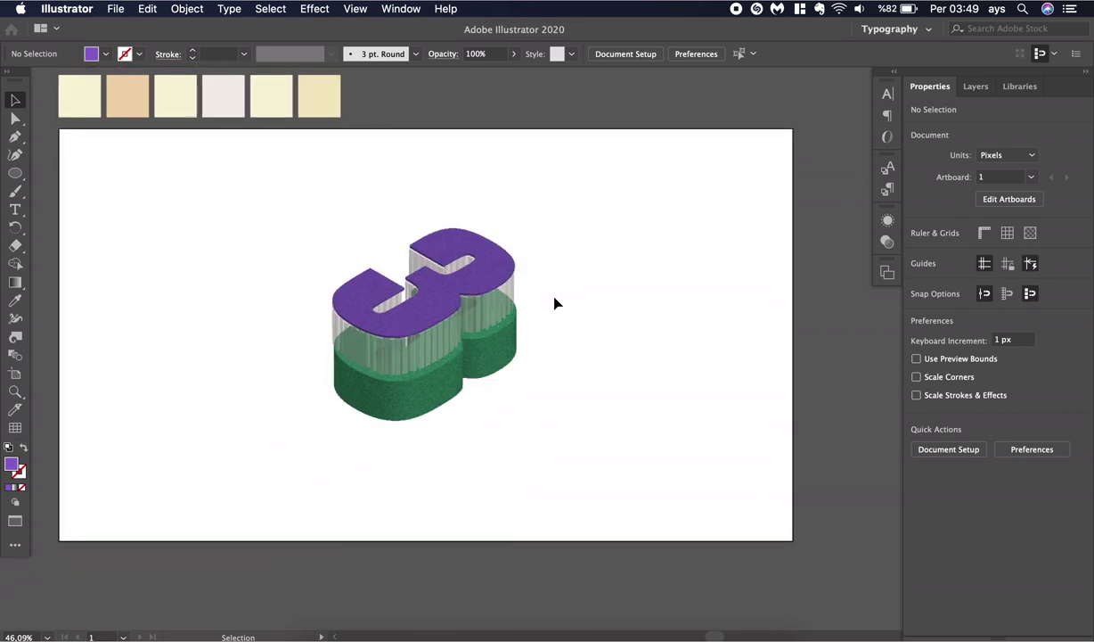
drag(555, 220, 325, 409)
drag(492, 349, 523, 352)
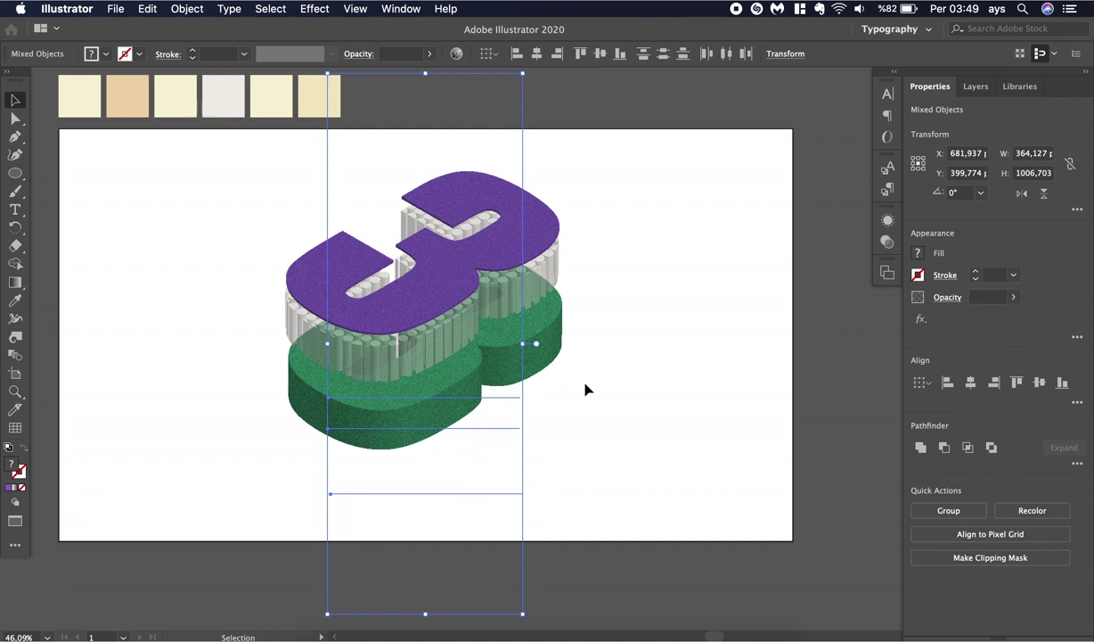
drag(524, 342, 673, 390)
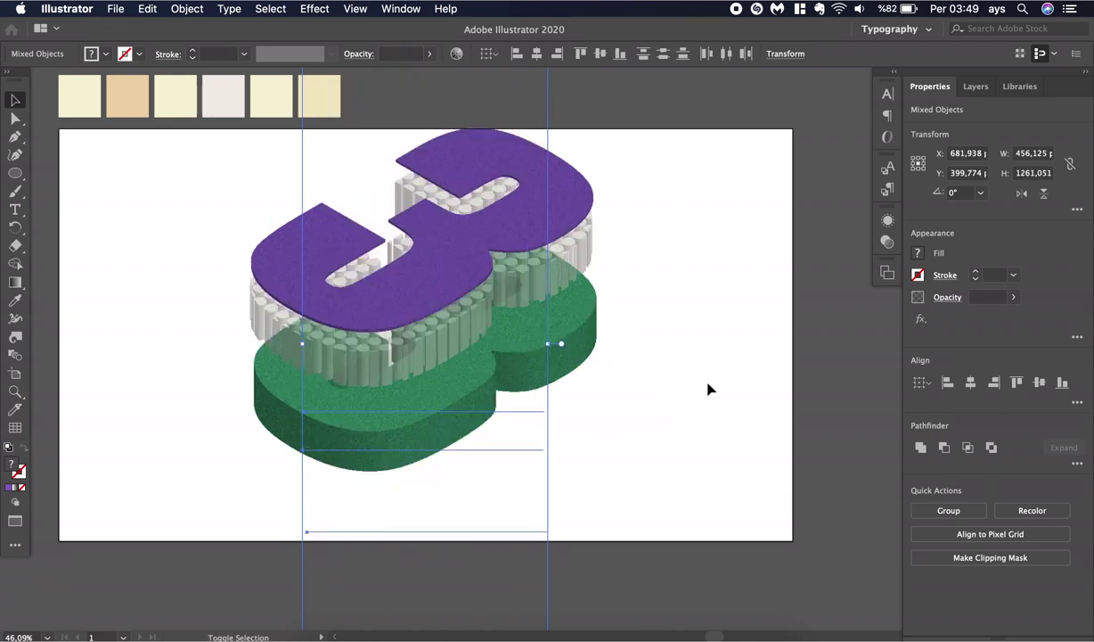
Move the three enlarged layers together about 50 px down towards the middle of the artboard
key(shift+Down)
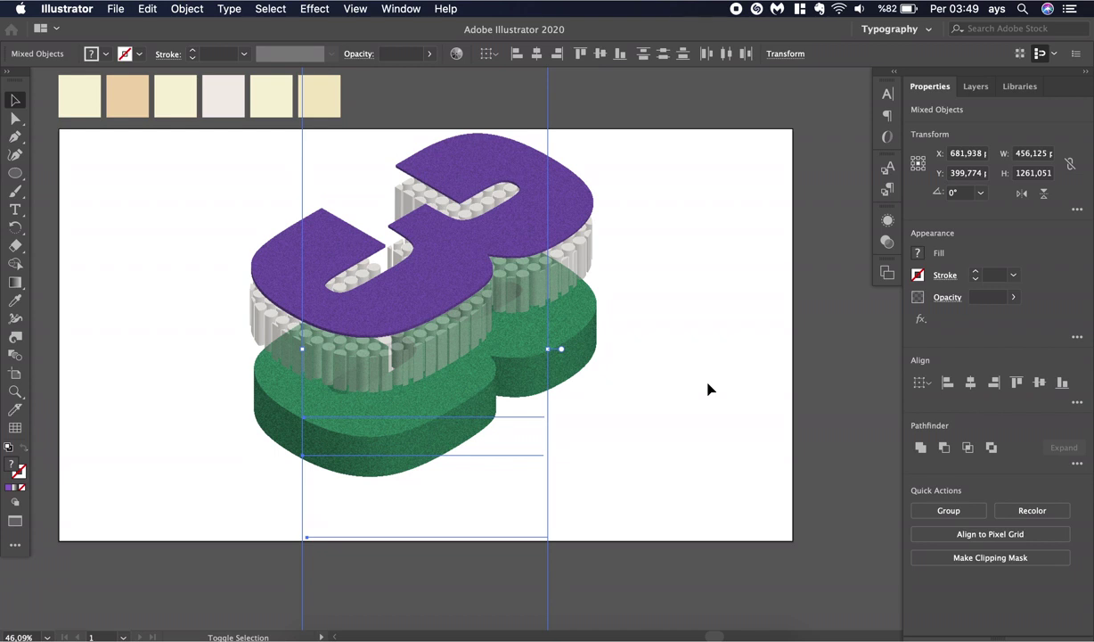
key(shift+Down)
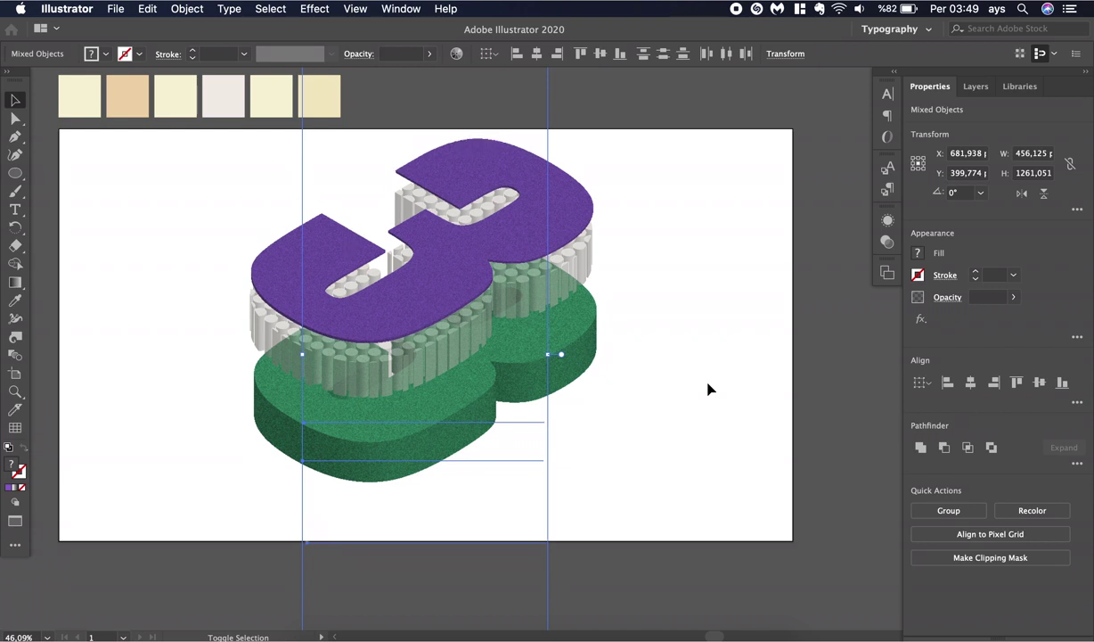
key(shift+Down)
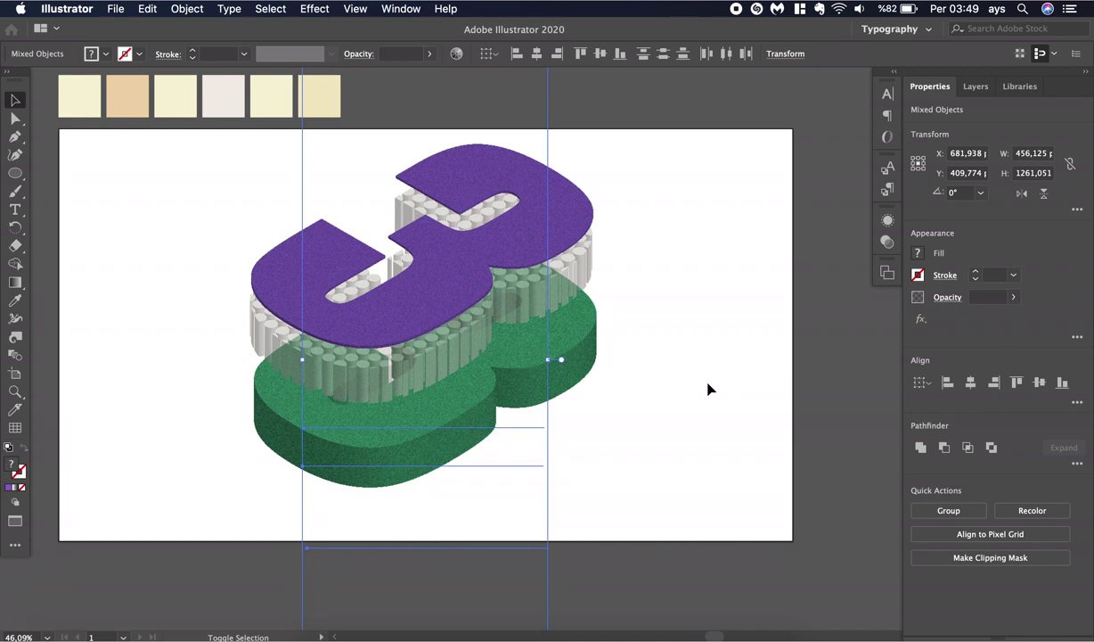
key(shift+Down)
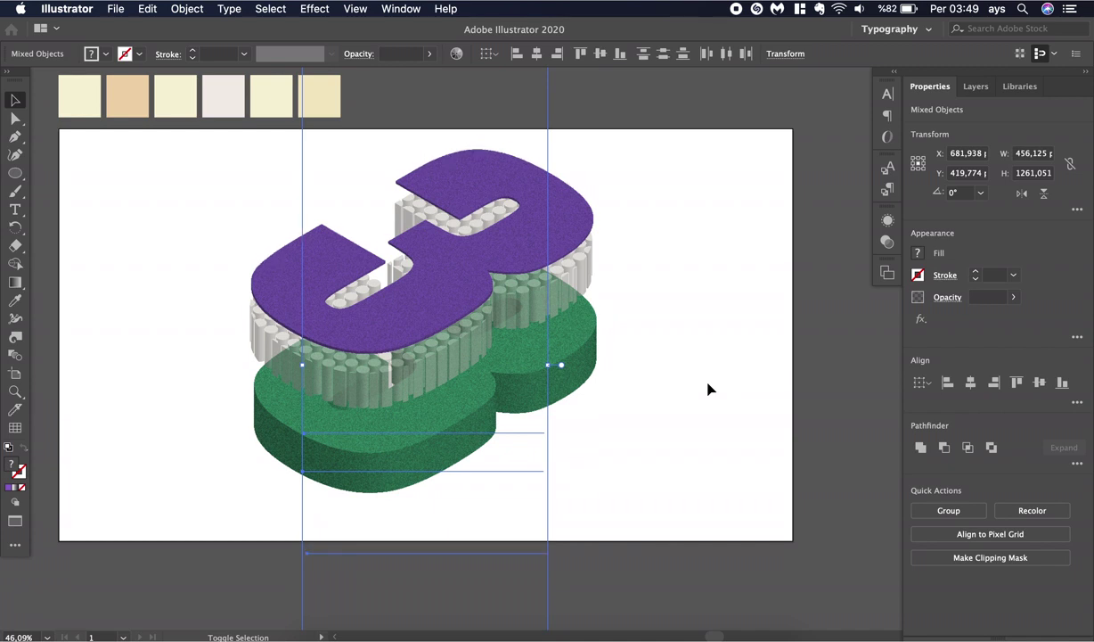
key(shift+Down)
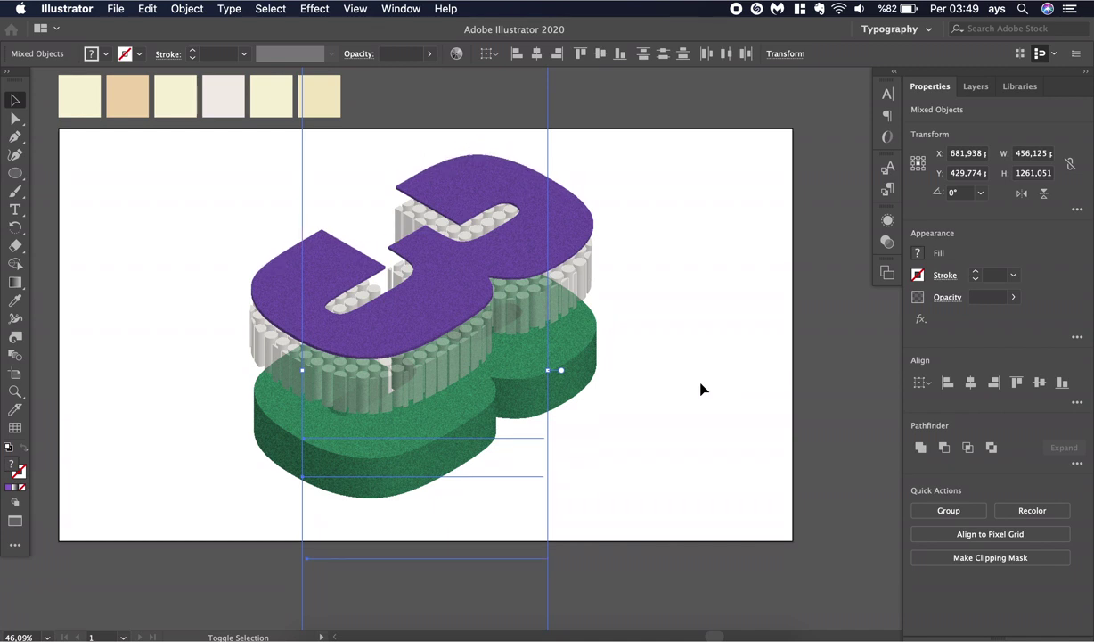
Move the three selected layers together another 10 px down the artboard and deselect them
key(shift+Down)
click(571, 358)
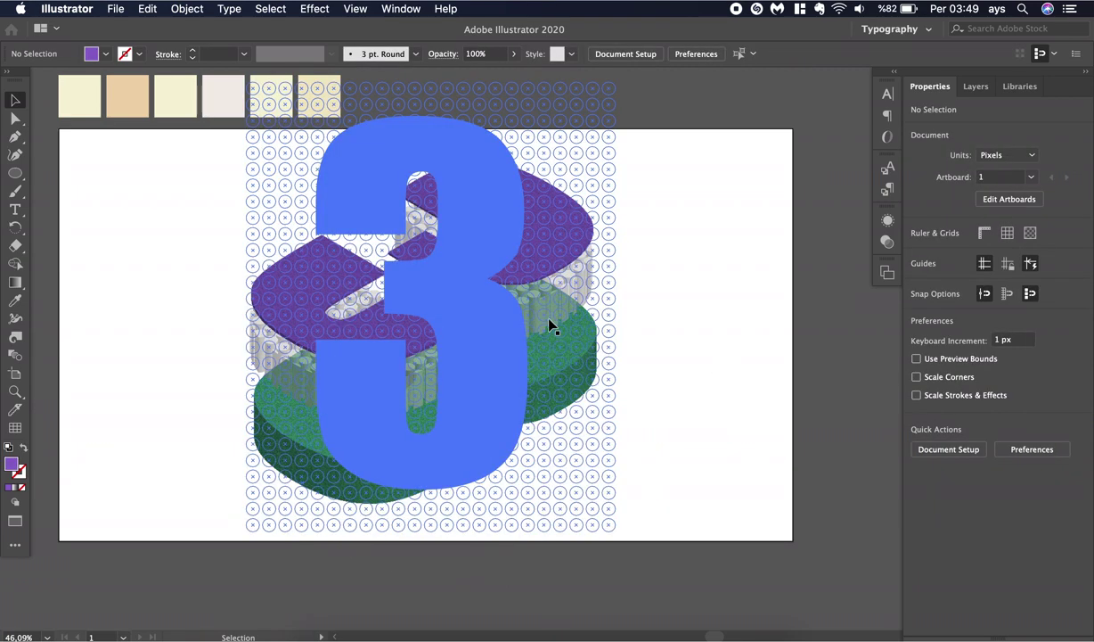
Reposition the translucent middle layer of columns 30 px higher, at Y 389.334 px, and deselect it
click(551, 326)
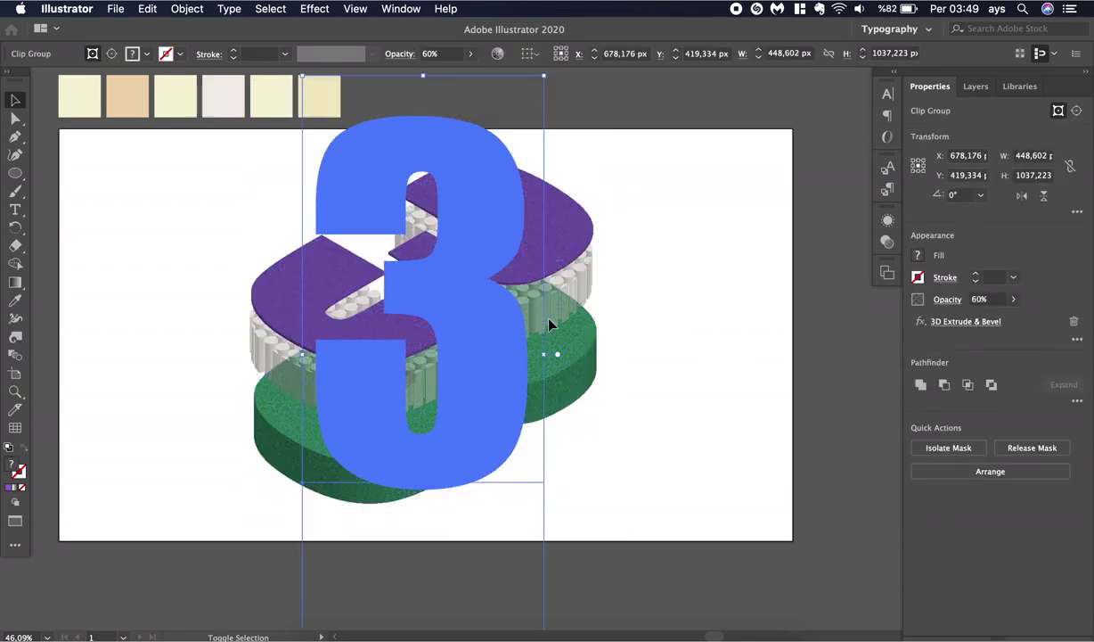
key(shift+Down)
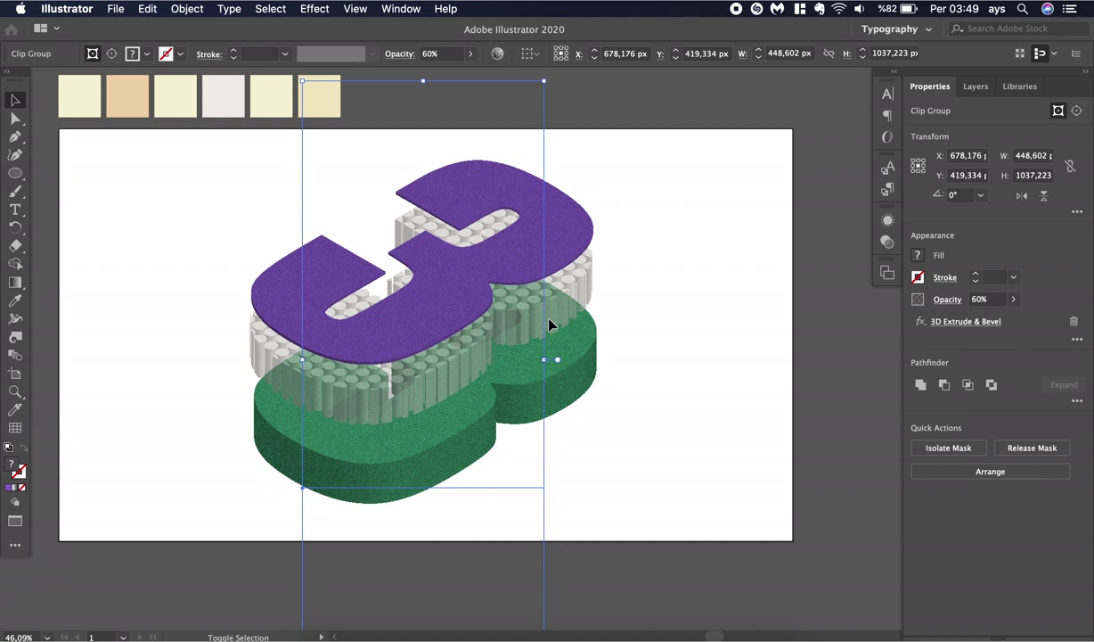
key(shift+Down)
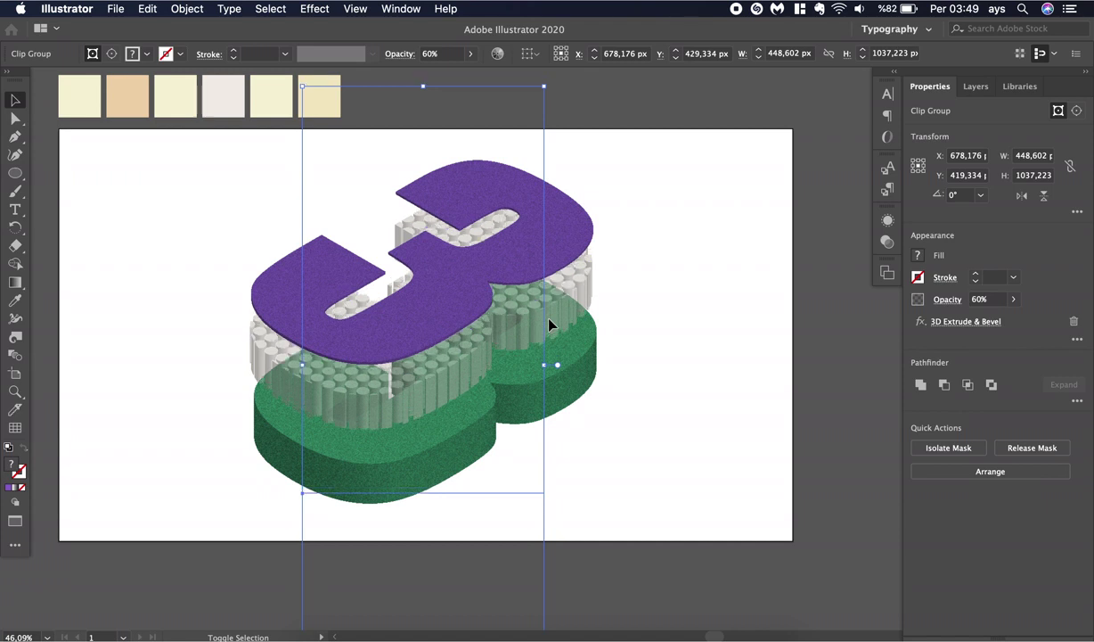
key(shift+Down)
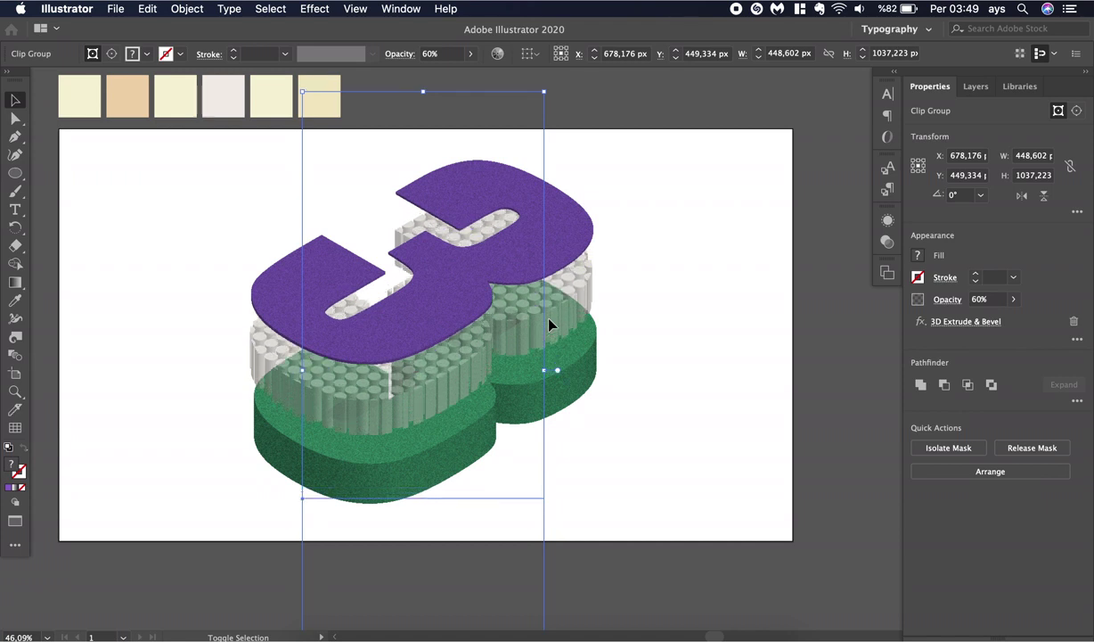
key(shift+Up)
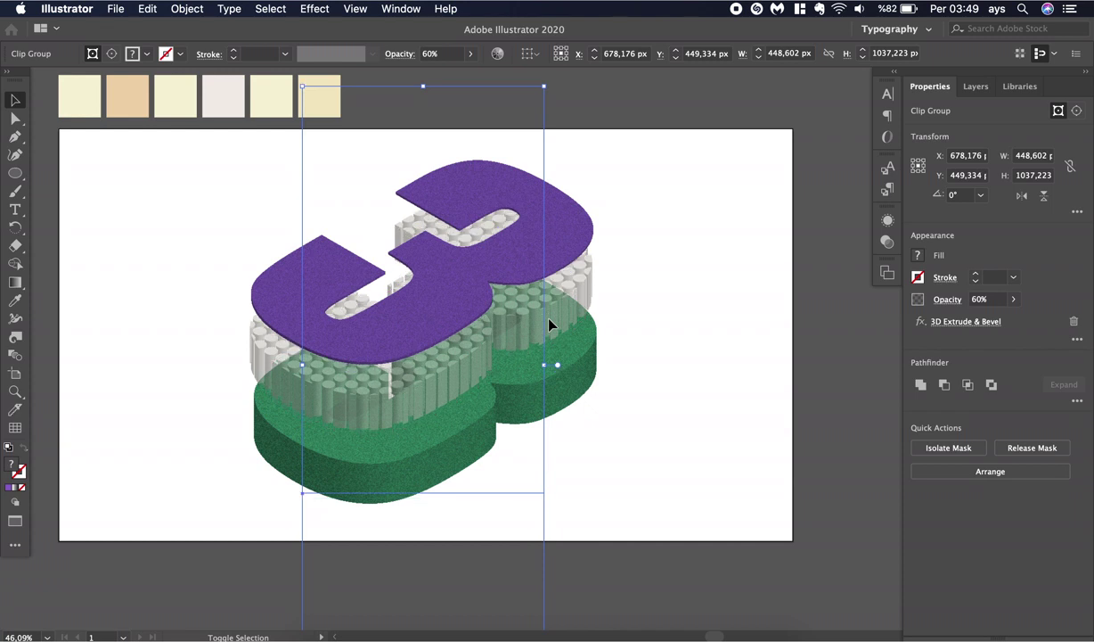
key(shift+Up)
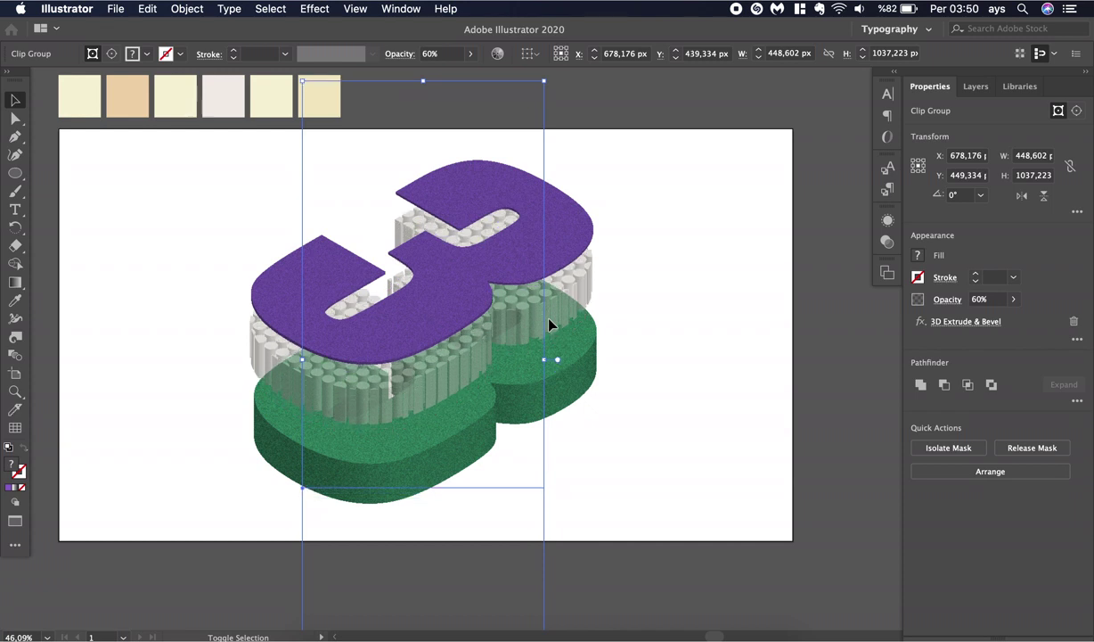
key(shift+Up)
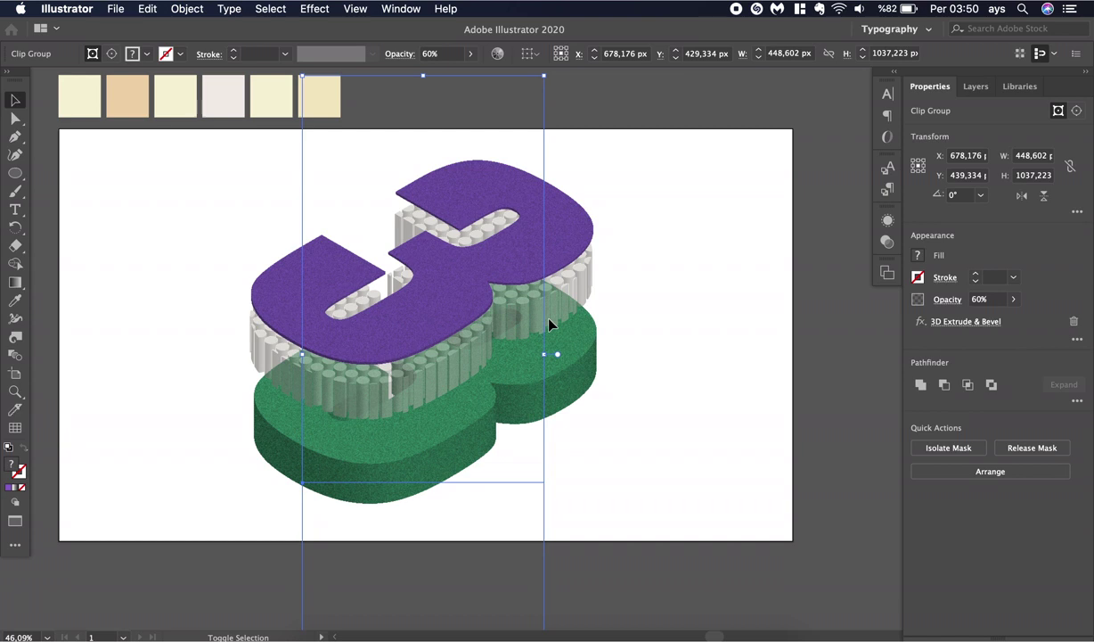
key(shift+Up)
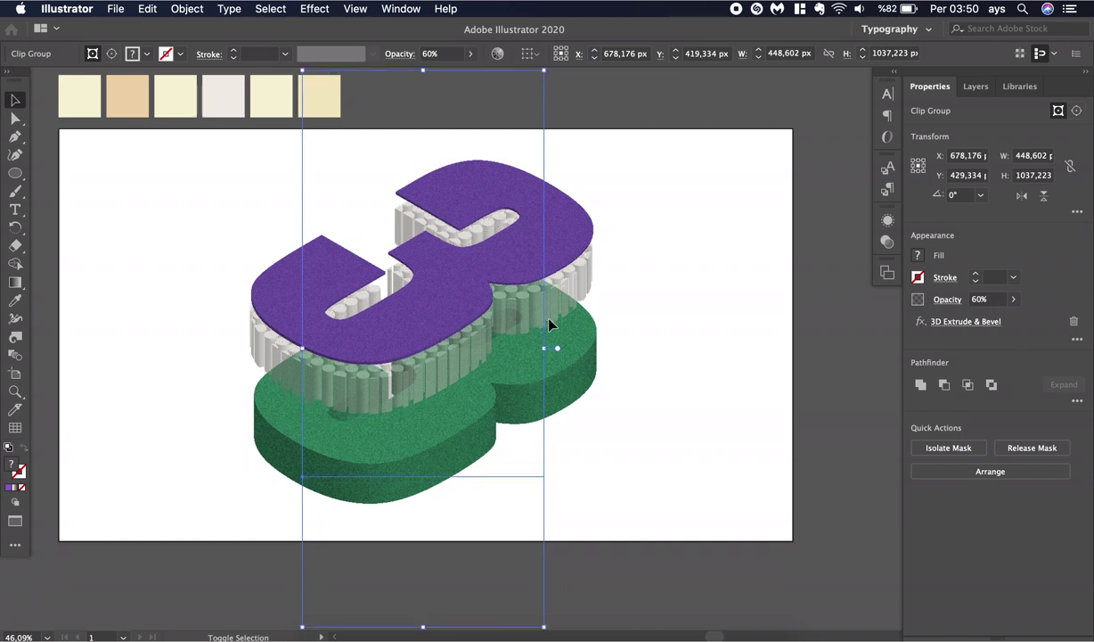
key(shift+Up)
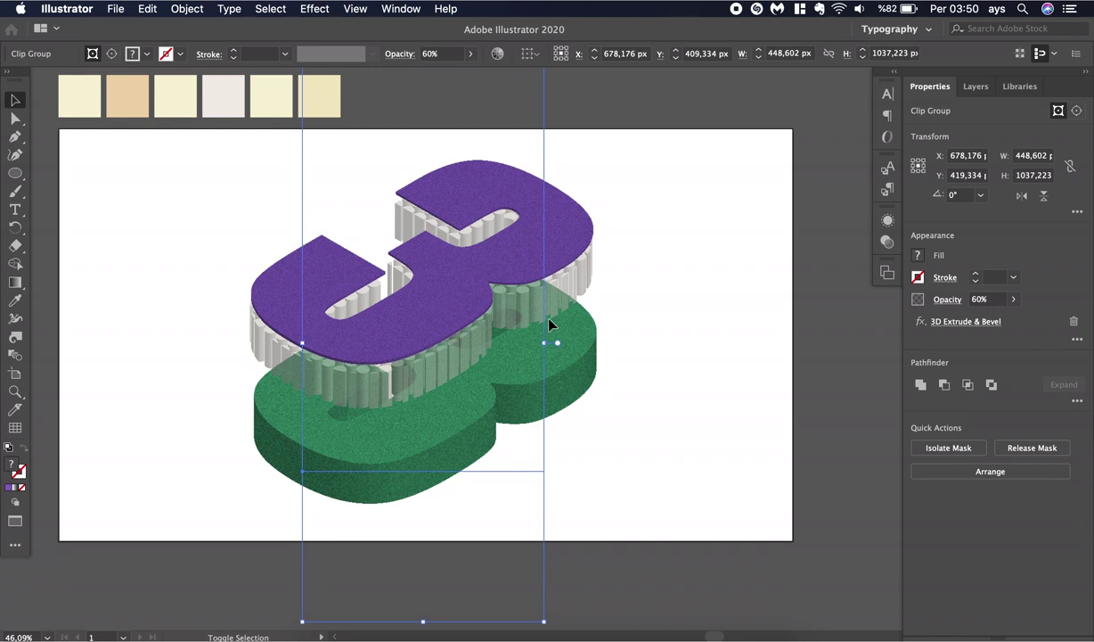
click(704, 299)
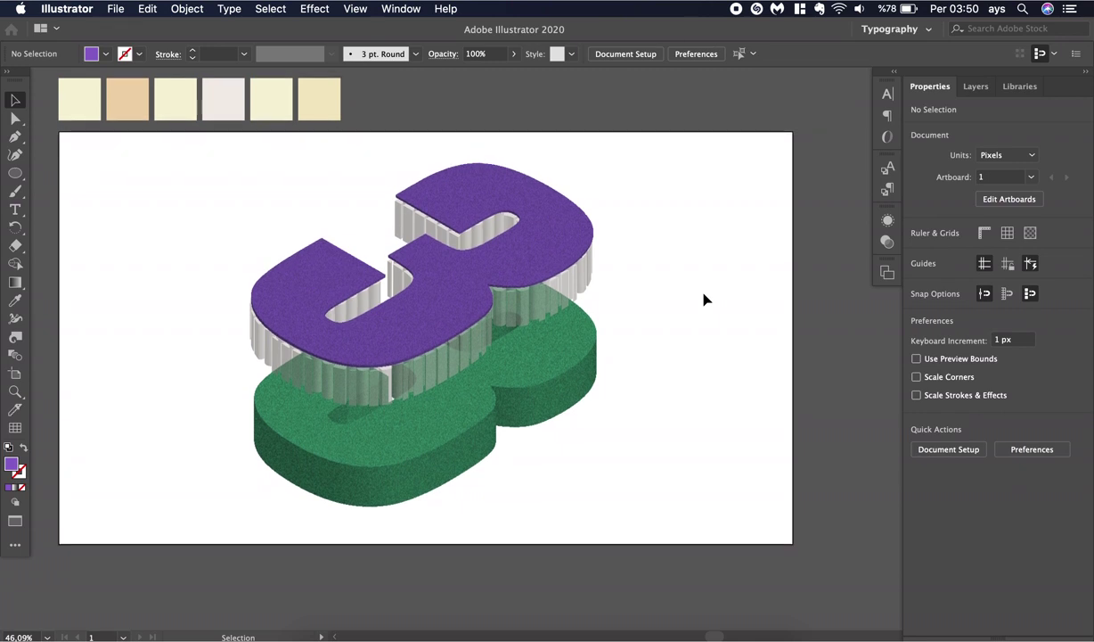
Select the translucent middle layer and the purple top 3 and move them together 130 px down onto the green base
scroll(703, 300, down, 5)
scroll(703, 300, right, 5)
scroll(703, 300, up, 4)
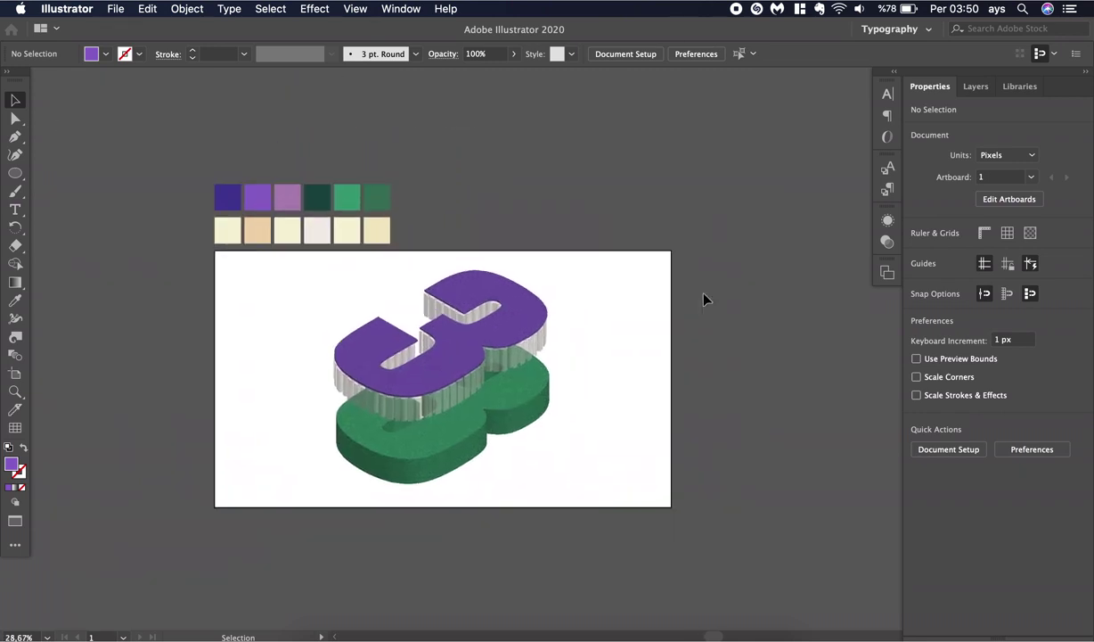
scroll(703, 300, up, 2)
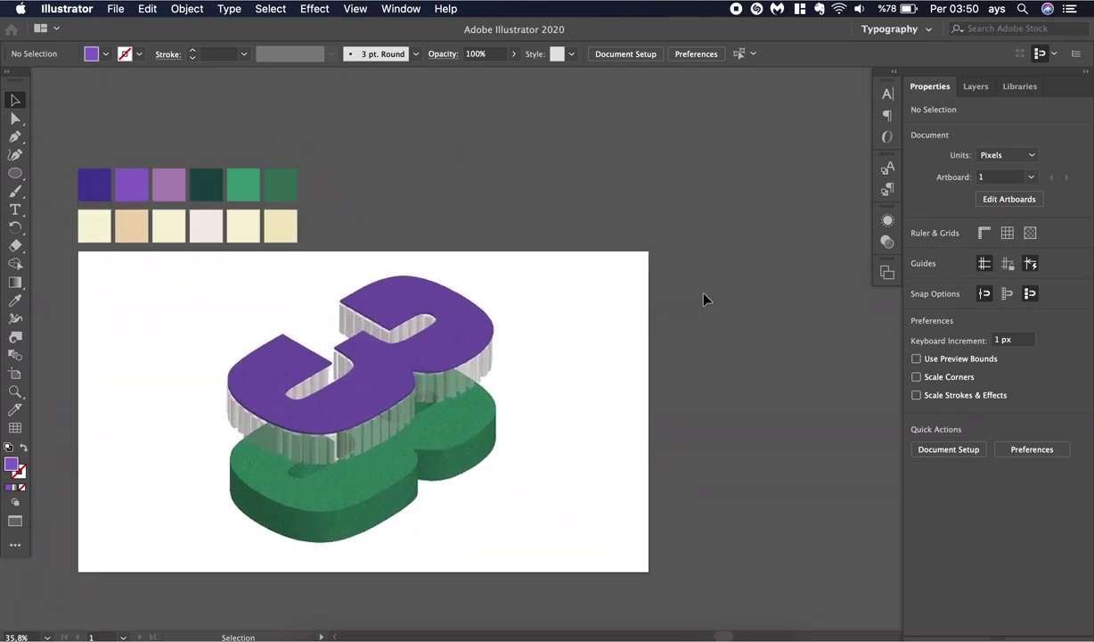
click(468, 375)
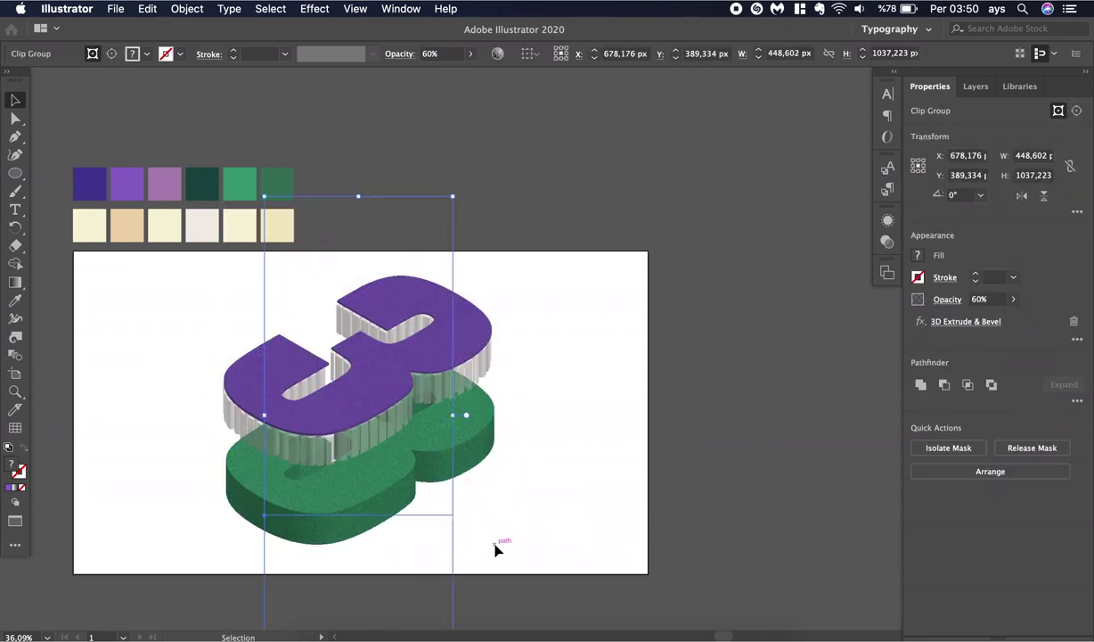
scroll(496, 550, down, 2)
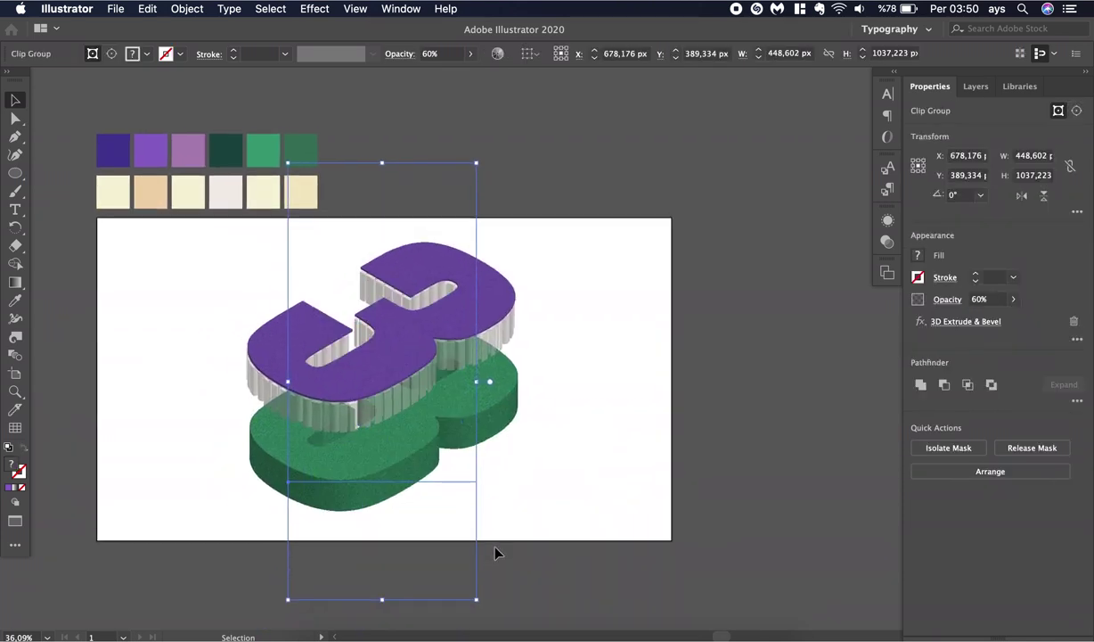
click(542, 510)
click(496, 366)
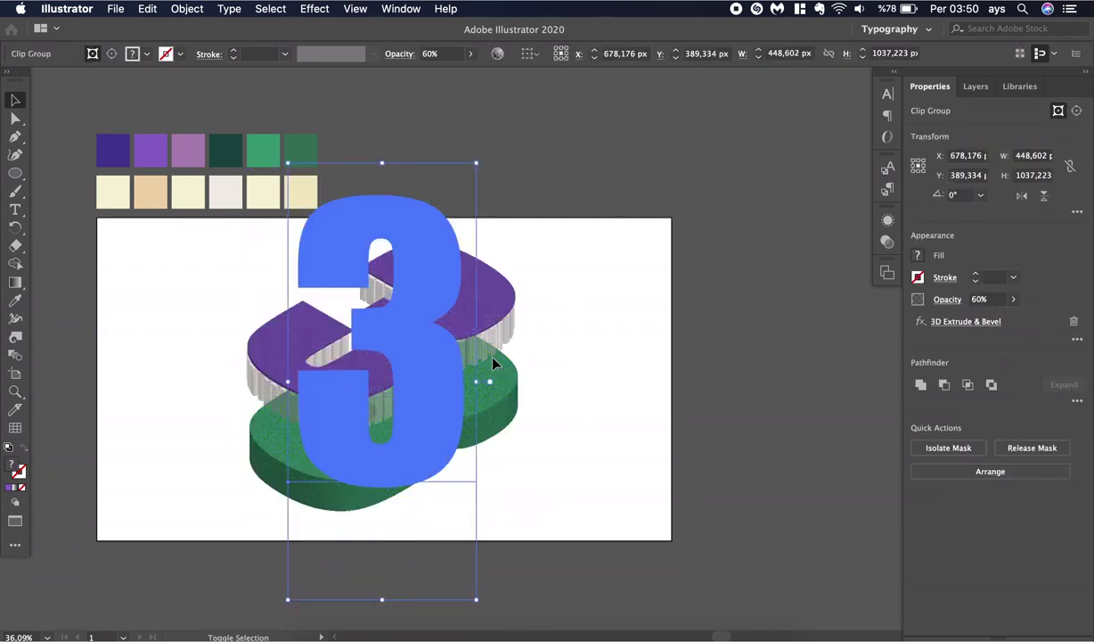
shift+click(495, 290)
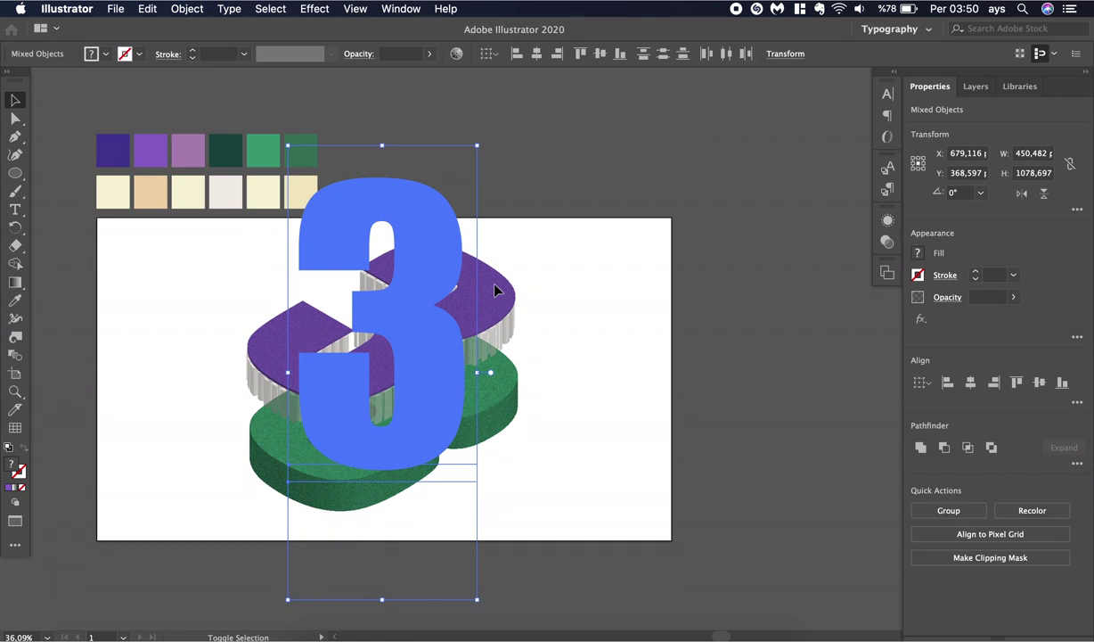
key(shift+Down)
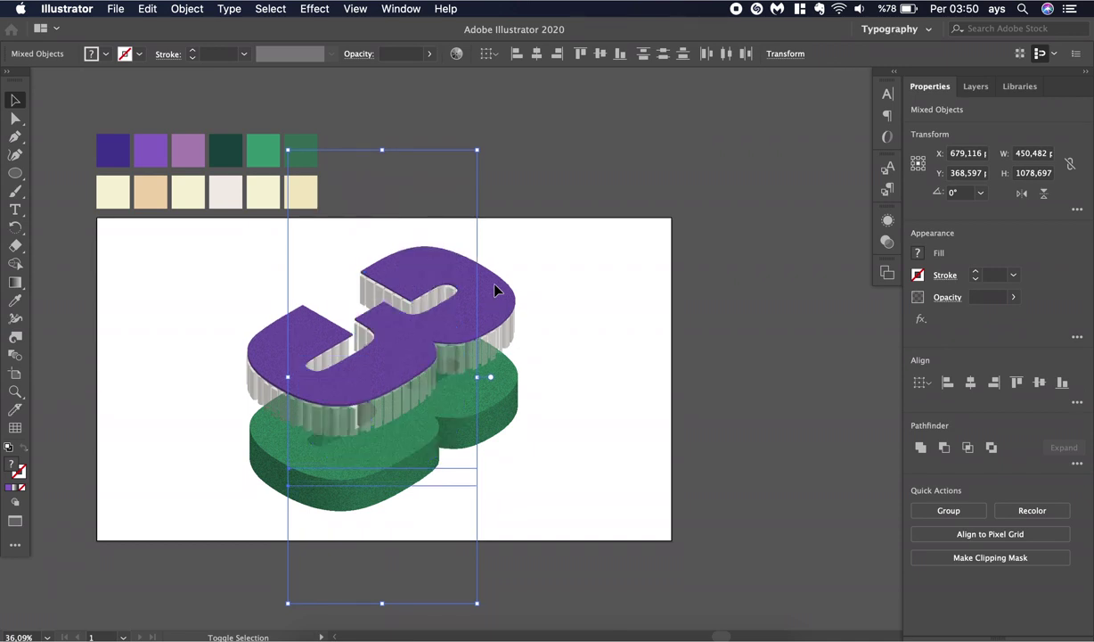
key(shift+Down)
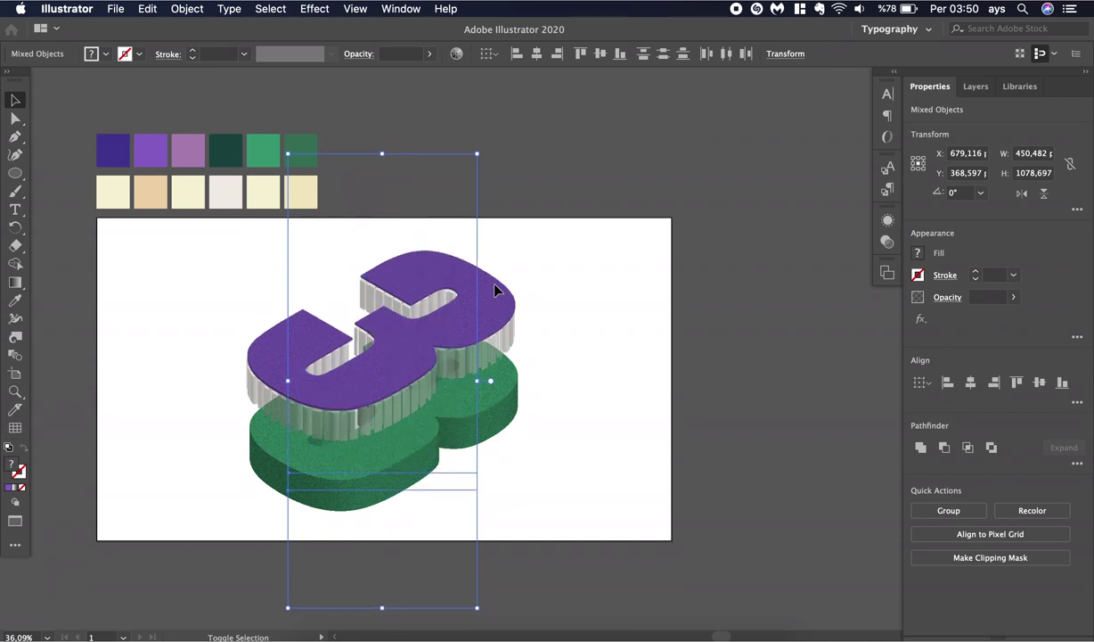
key(shift+Down)
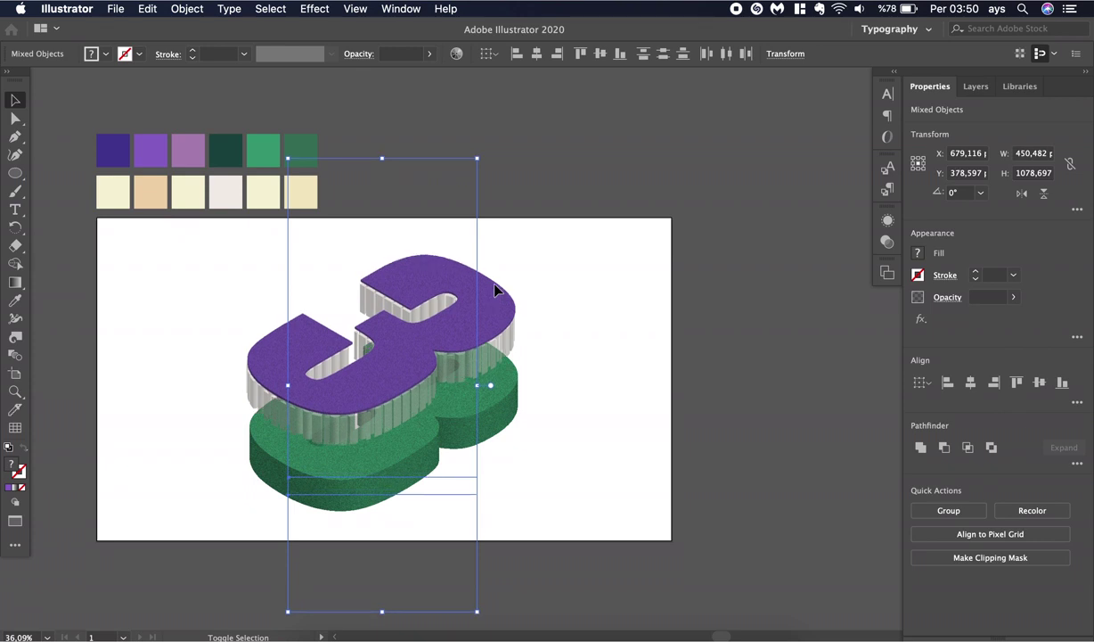
key(shift+Down)
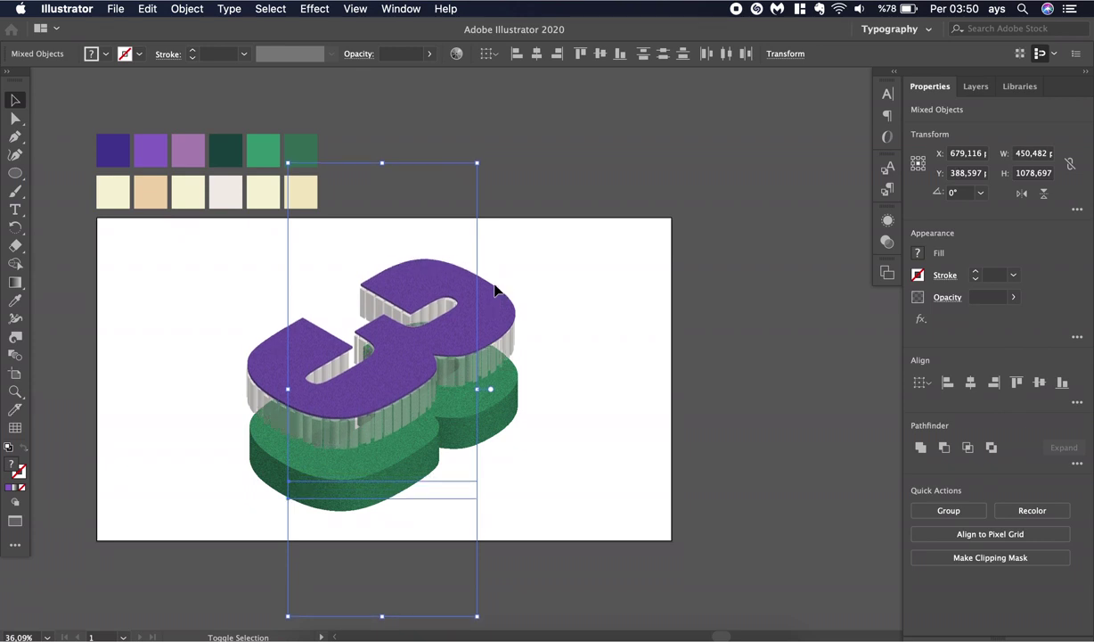
key(shift+Down)
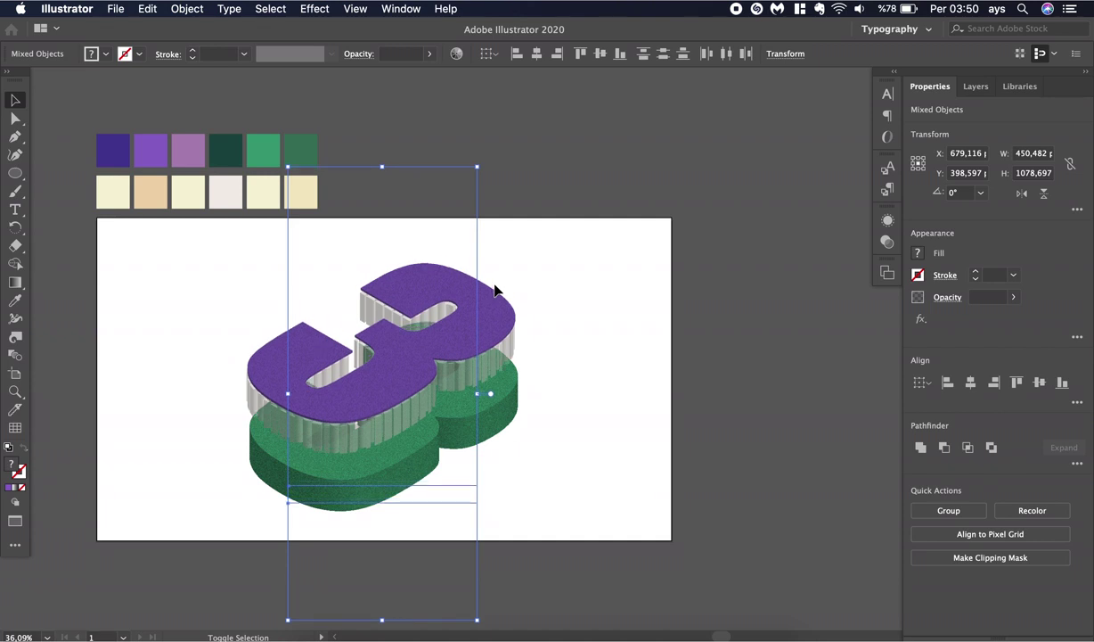
key(shift+Down)
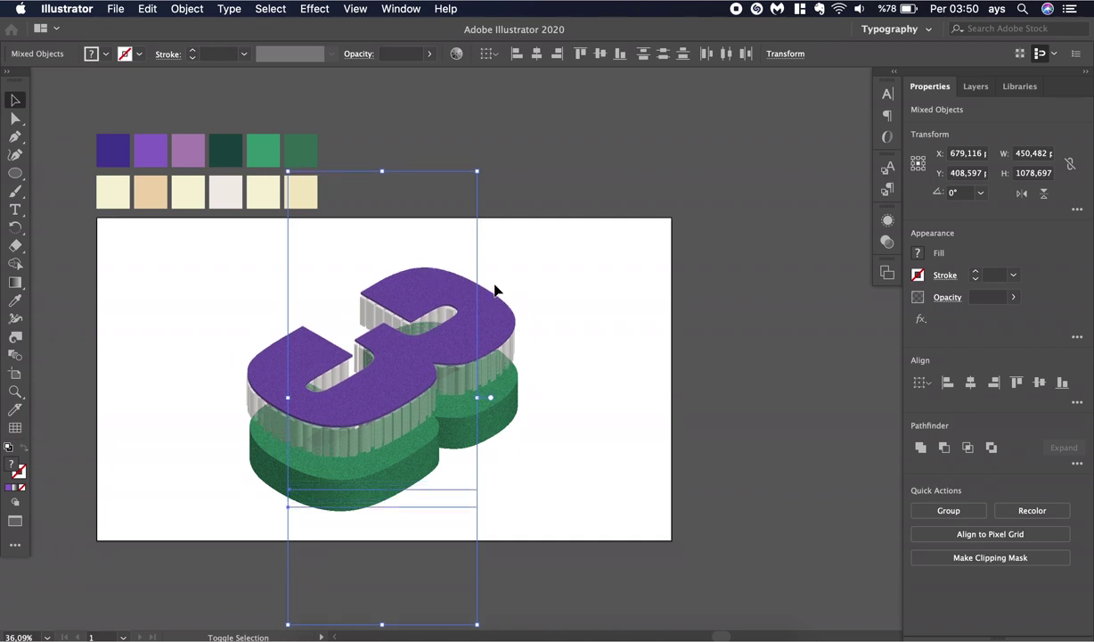
key(shift+Down)
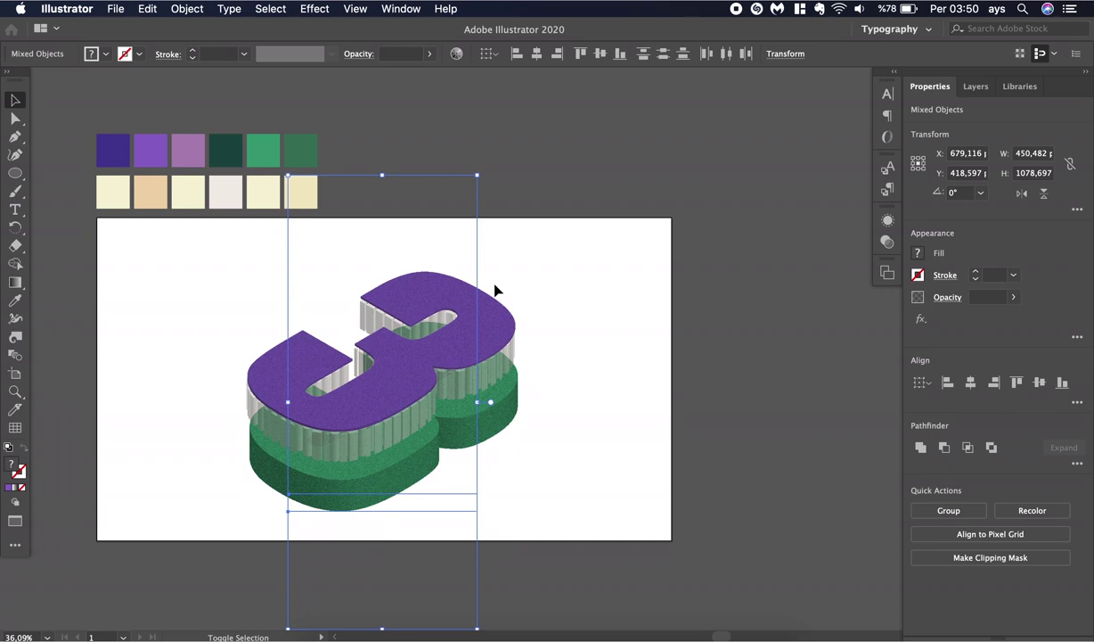
key(shift+Down)
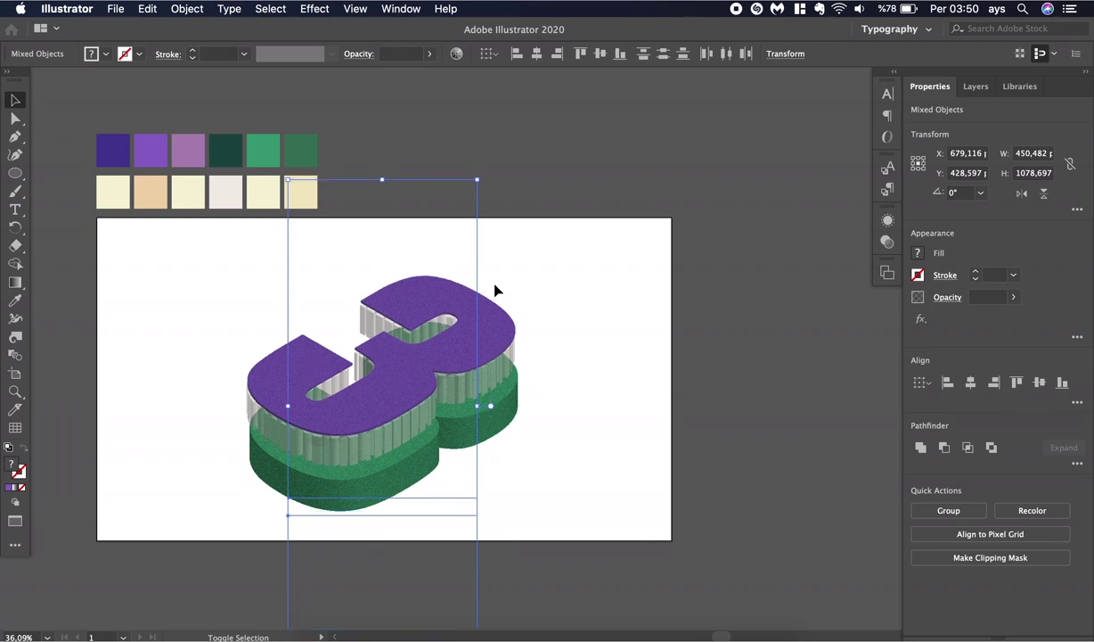
key(shift+Down)
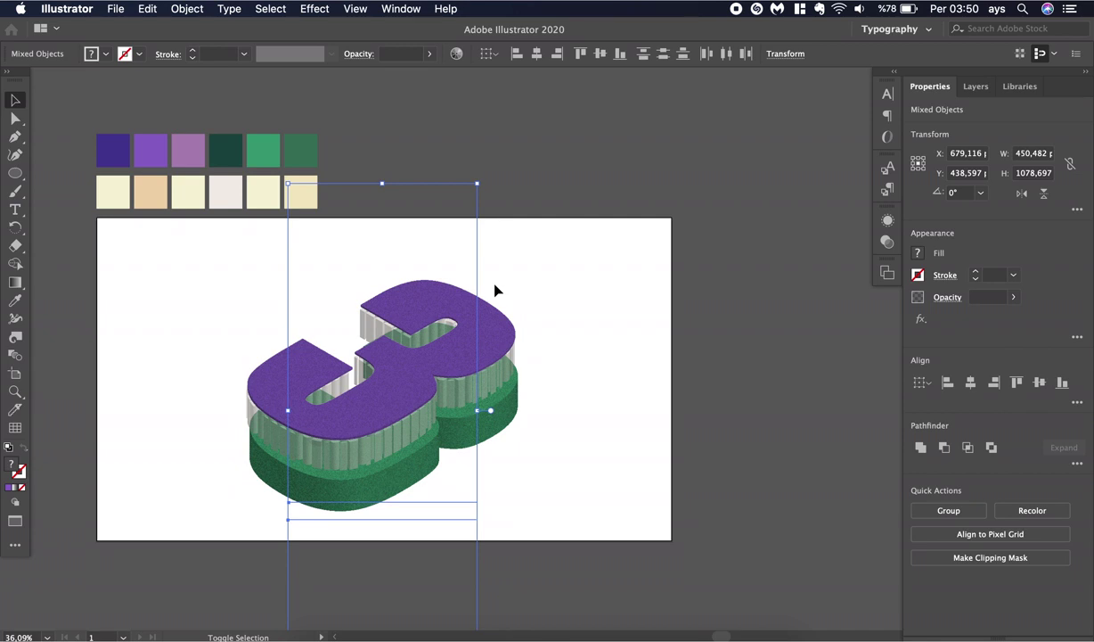
key(shift+Down)
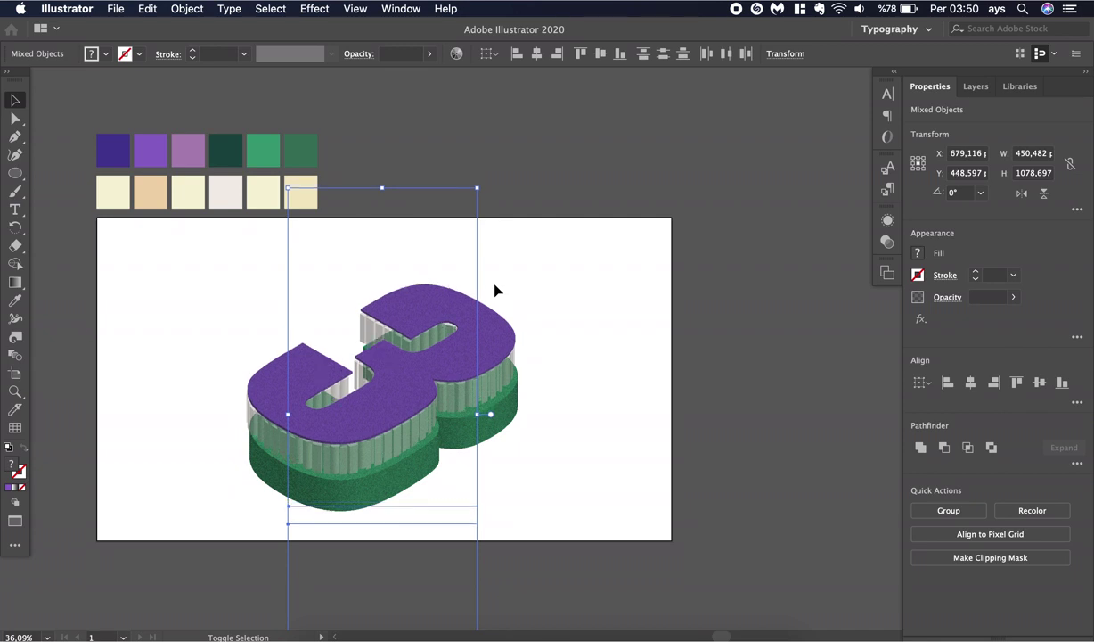
key(shift+Down)
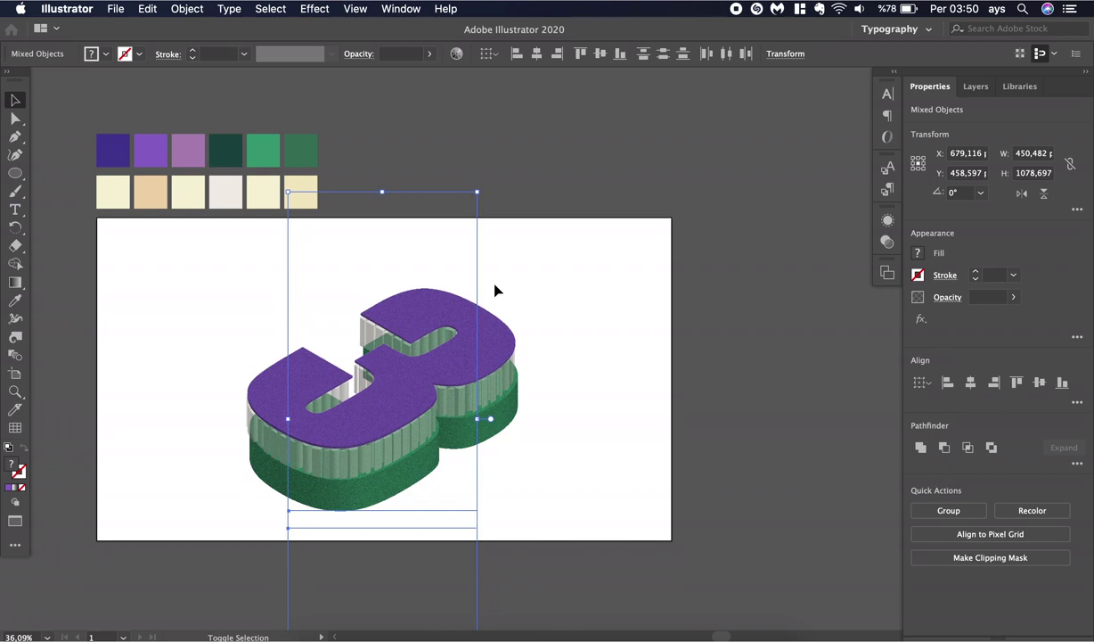
key(shift+Down)
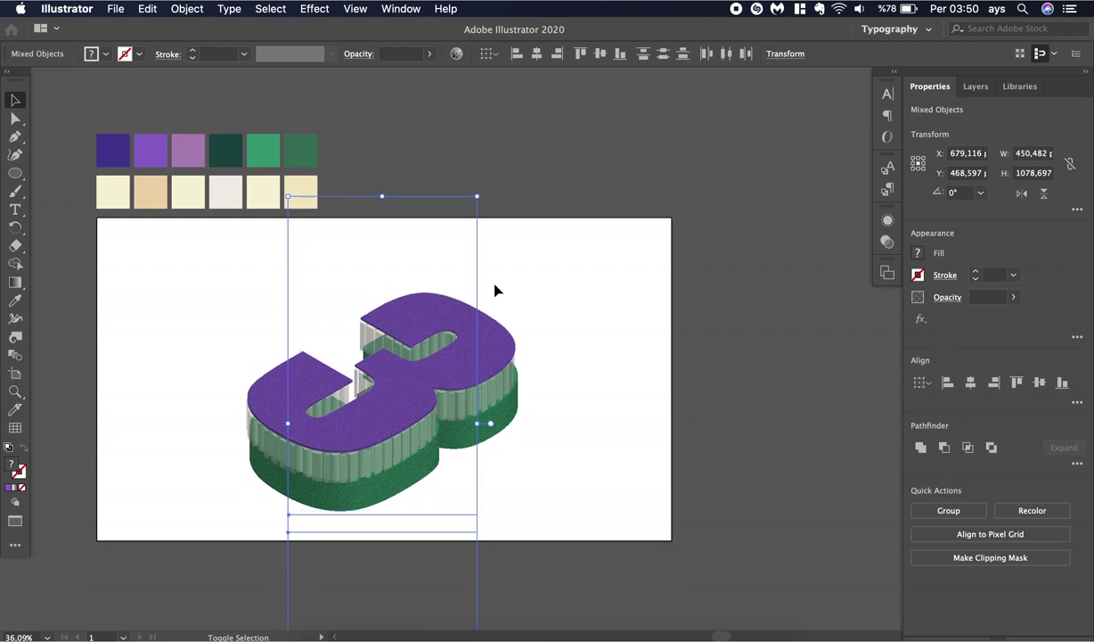
key(shift+Down)
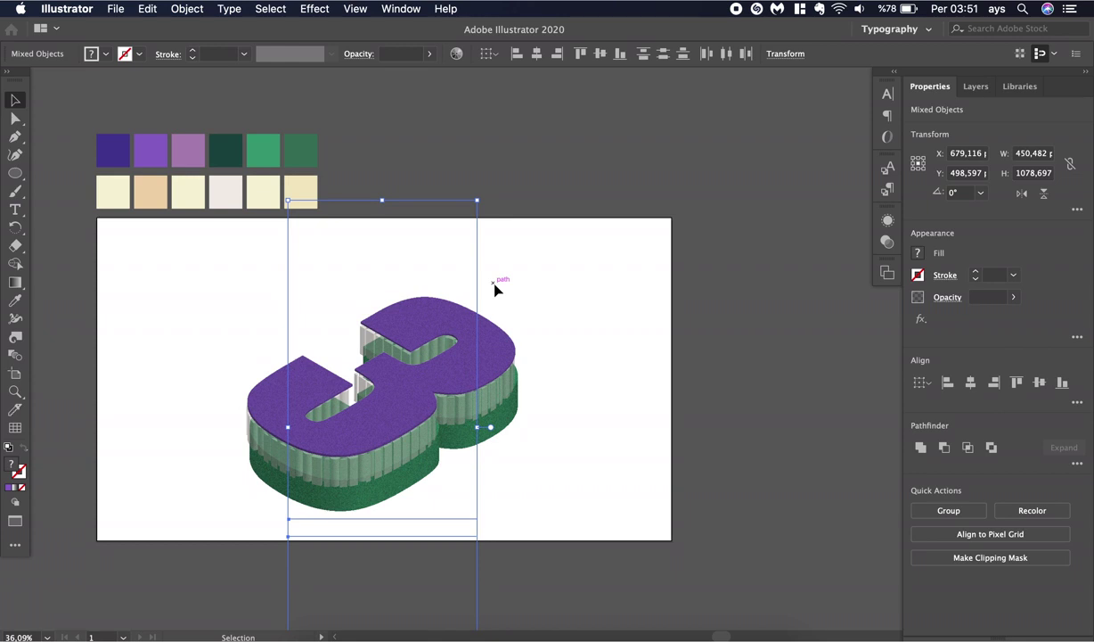
click(587, 307)
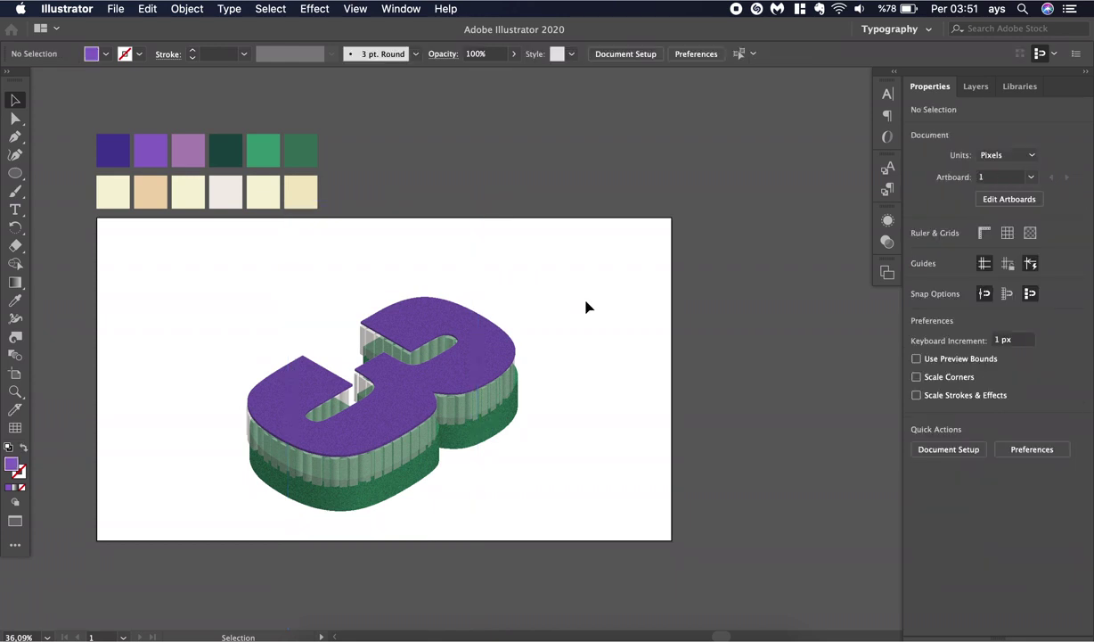
Select the translucent middle layer alone and nudge it 2 px up, to Y 517.334 px
scroll(586, 307, left, 4)
scroll(586, 306, down, 2)
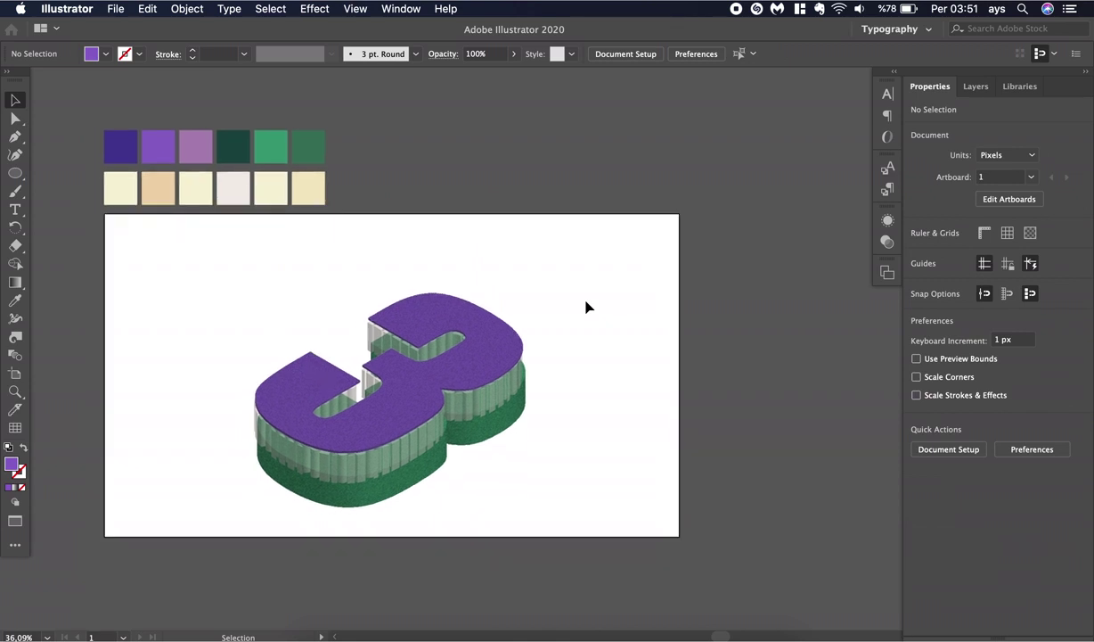
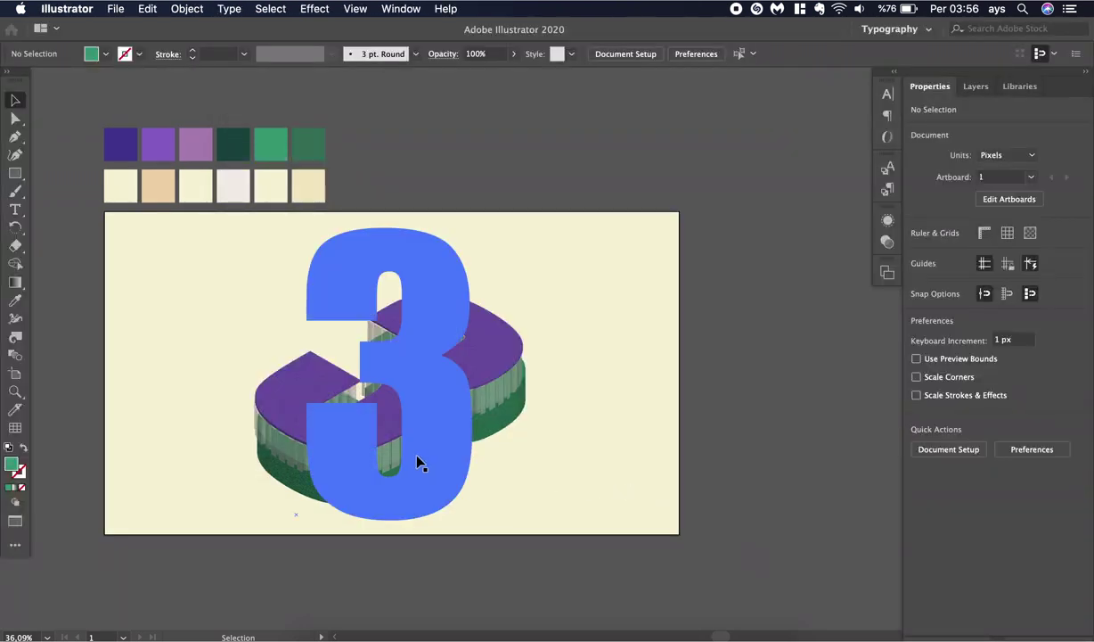
click(271, 373)
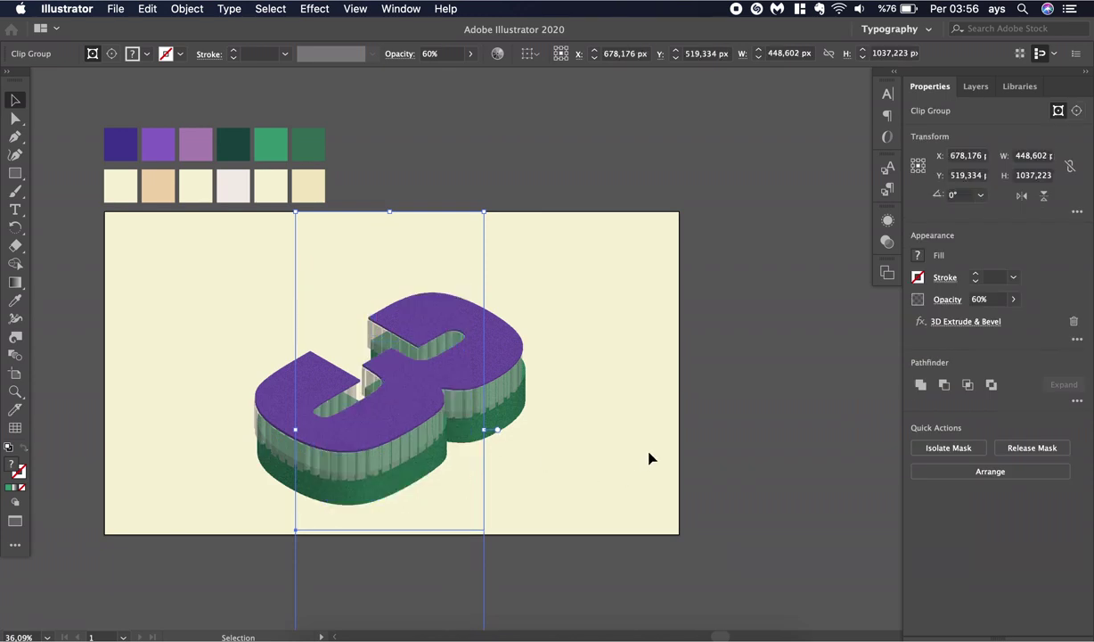
key(Up)
key(Up)
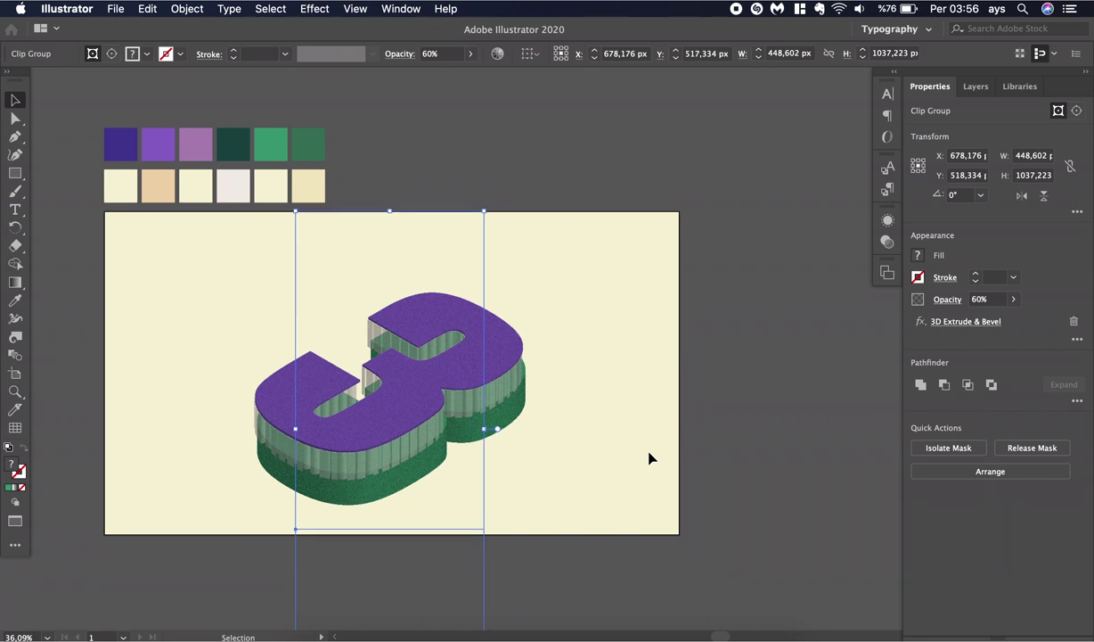
Nudge the translucent middle layer up and sideways to X 685.176 px, Y 514.334 px
key(Up)
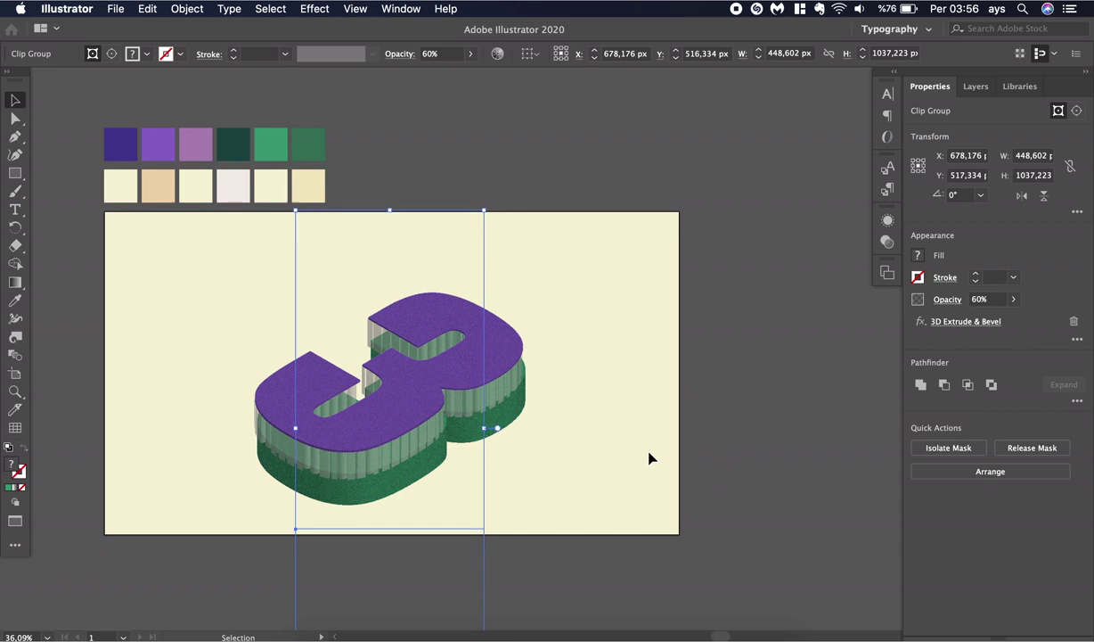
key(Up)
key(Up)
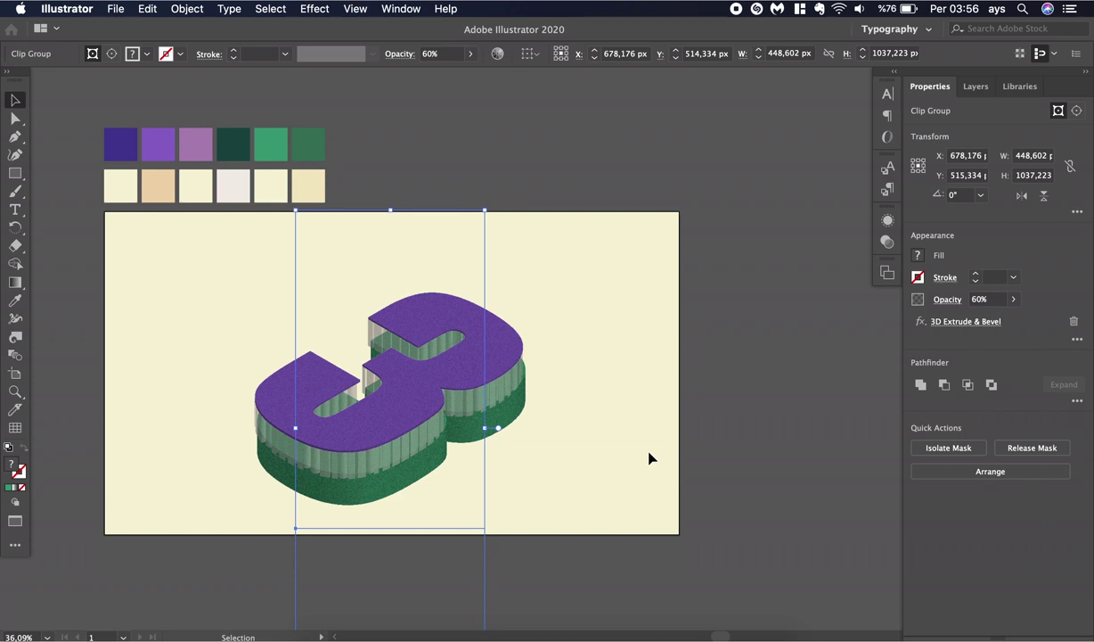
key(Right)
key(Right)
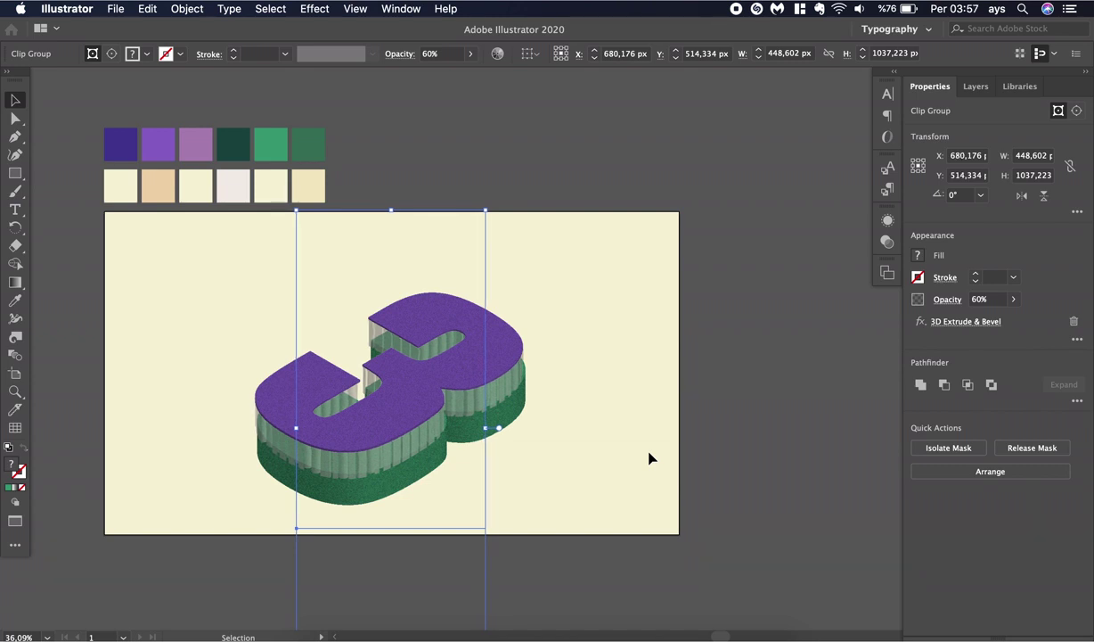
key(Right)
key(Right)
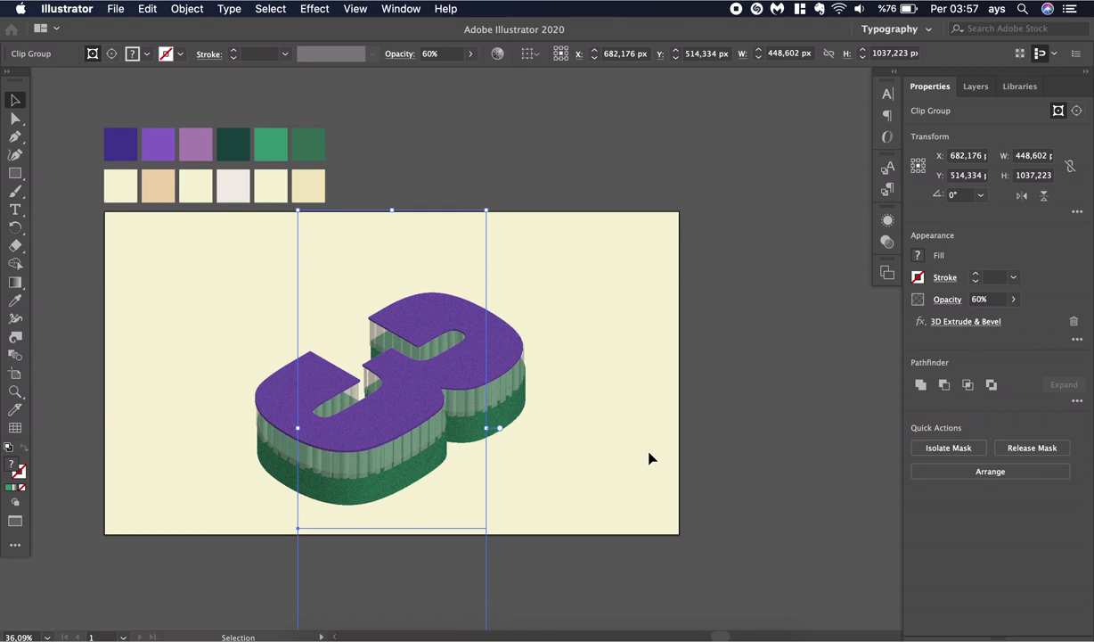
key(Right)
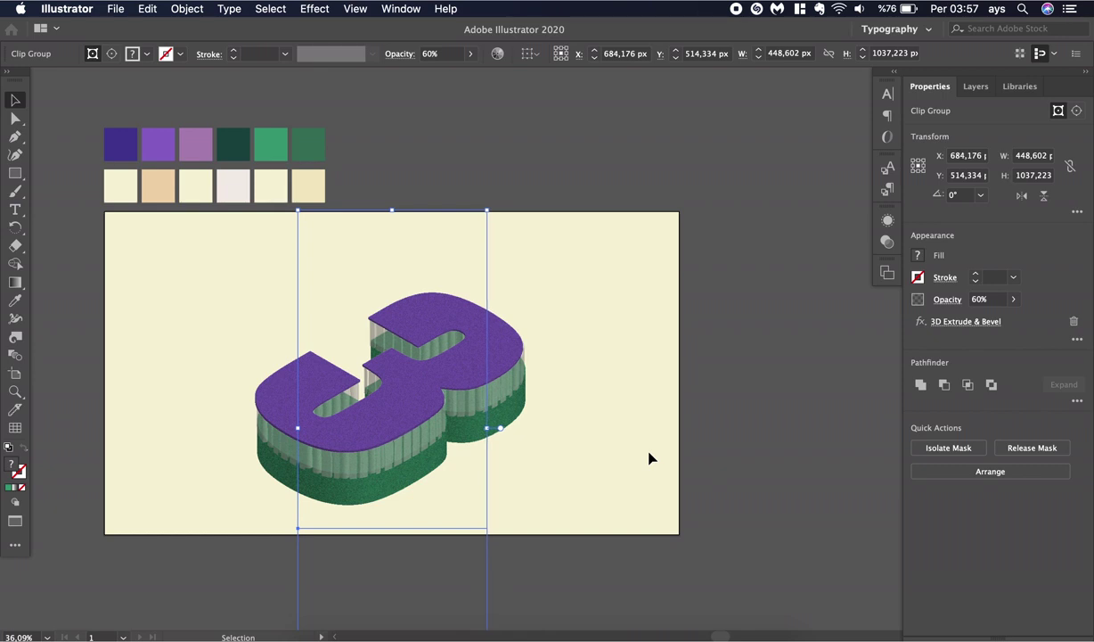
key(Right)
Raise the translucent middle layer further, to Y 507.334 px
key(Up)
key(Up)
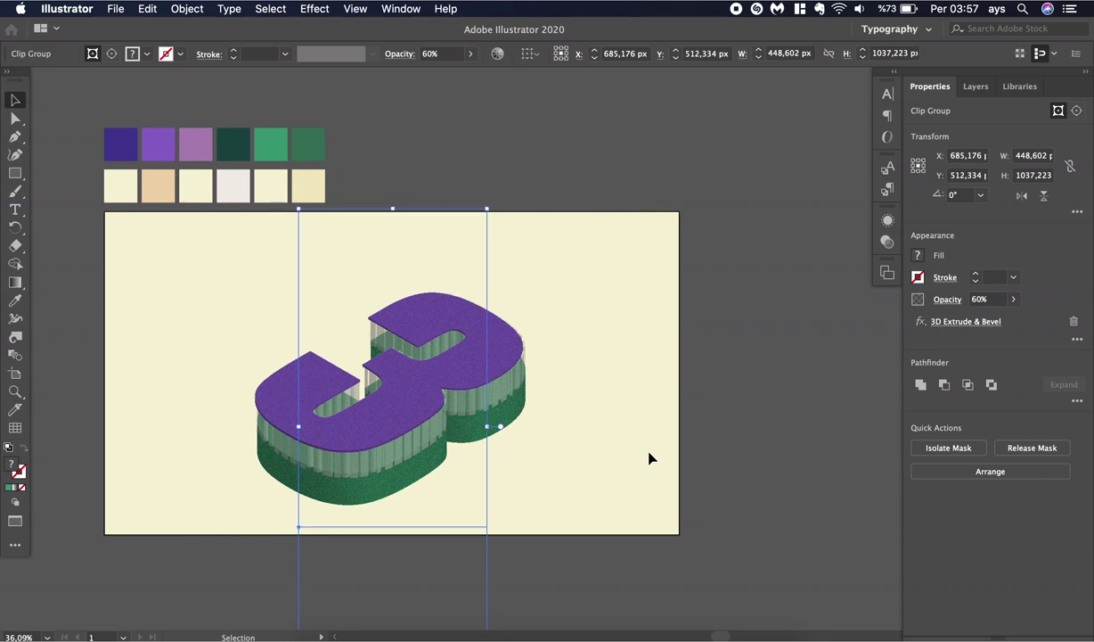
key(Up)
key(Up)
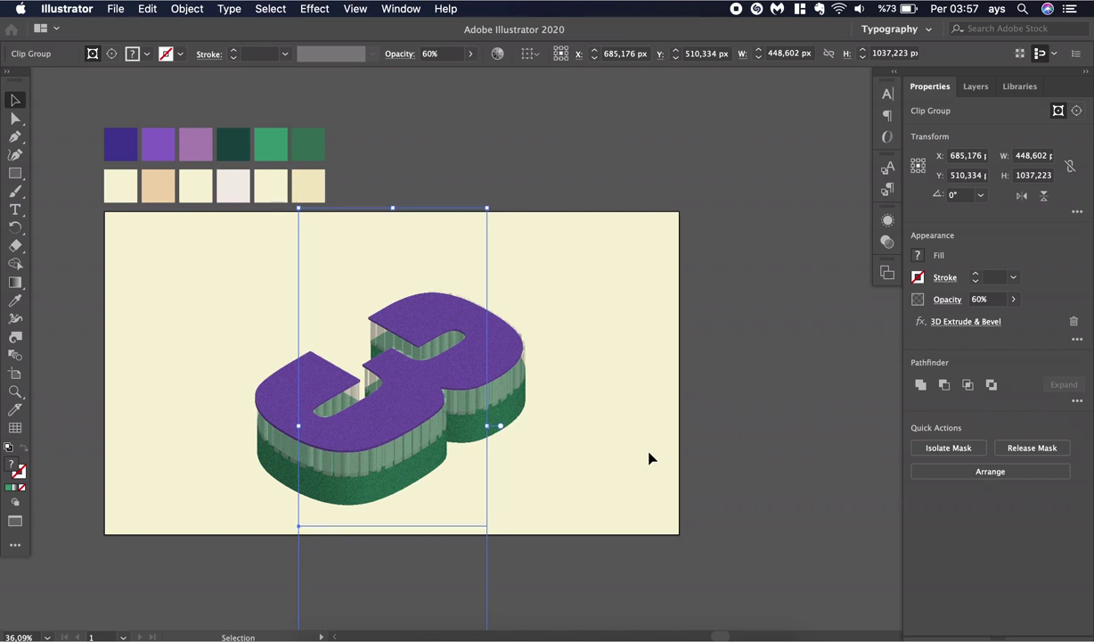
key(Up)
key(Up)
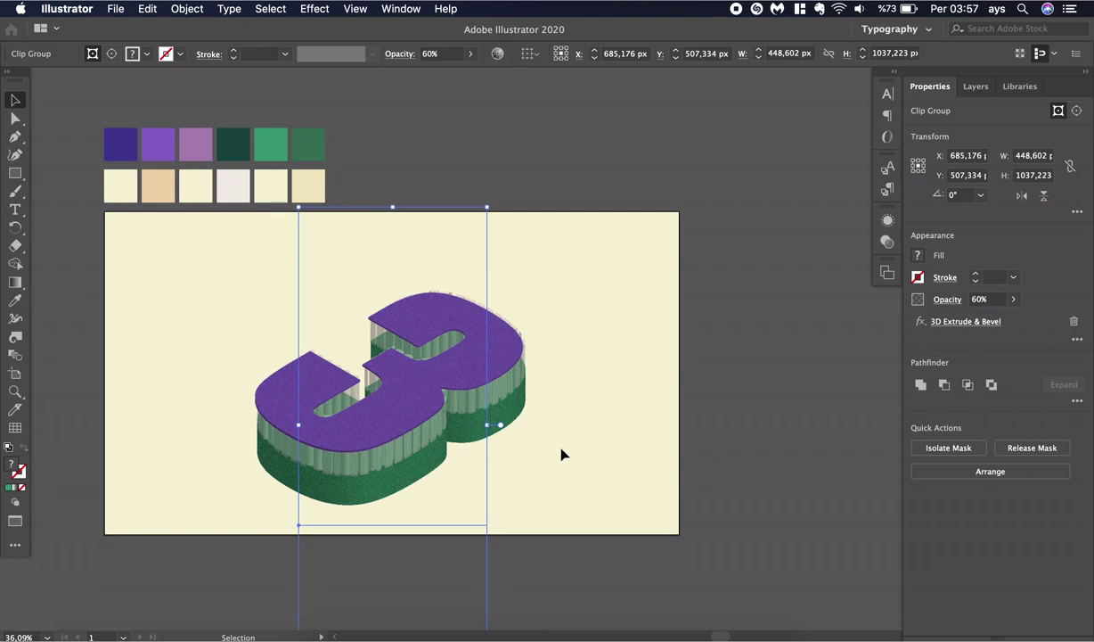
Select the purple top 3 and nudge it to X 682.057 px, Y 476.86 px
click(405, 392)
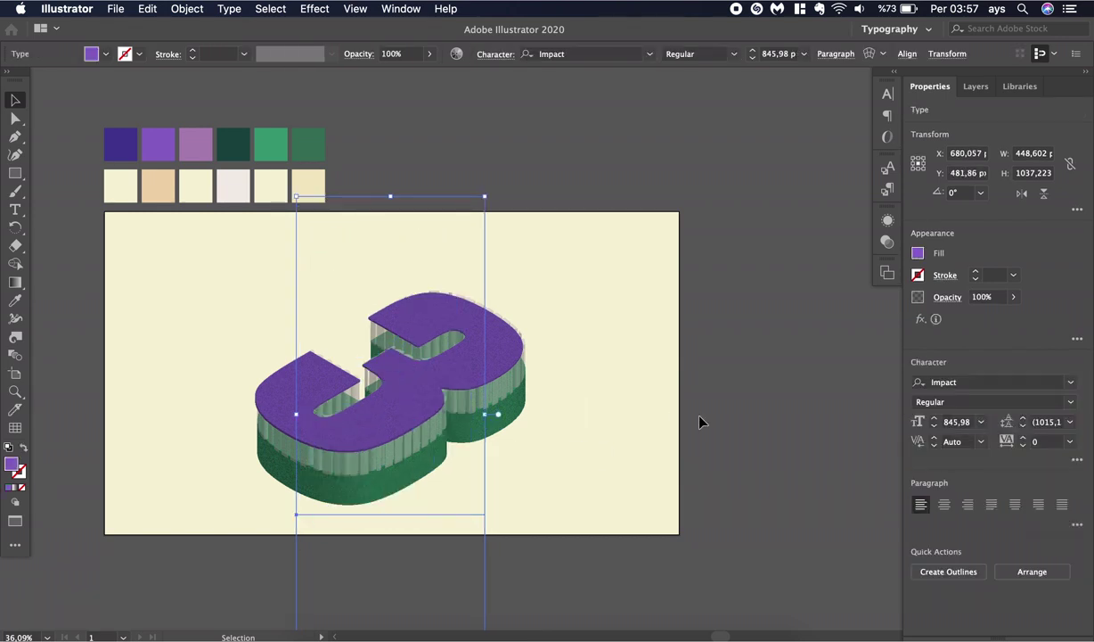
key(Up)
key(Up)
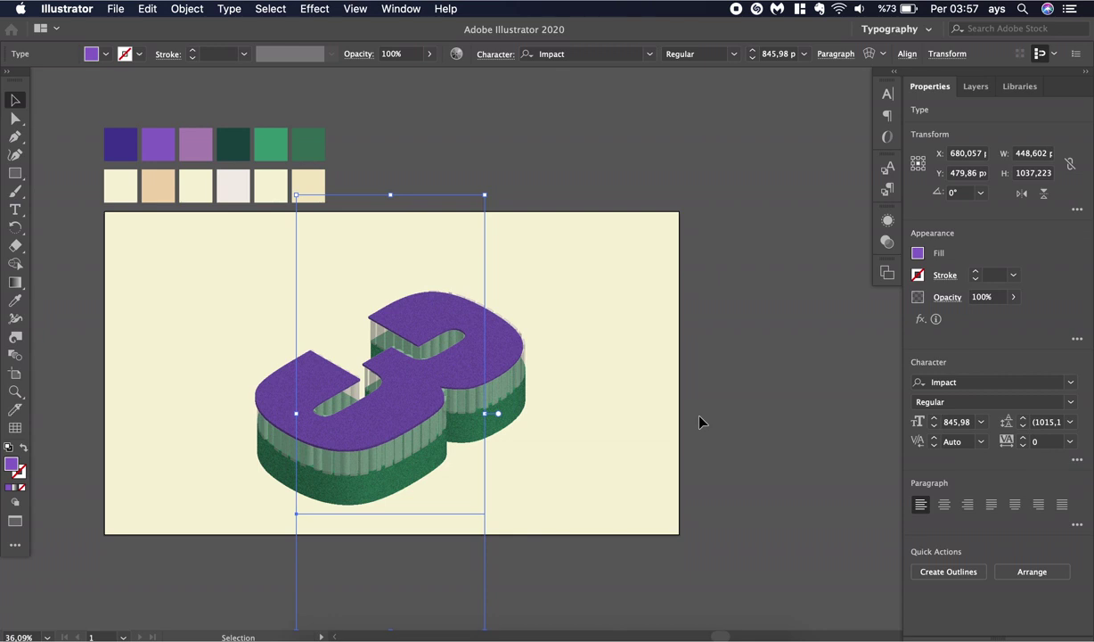
key(Right)
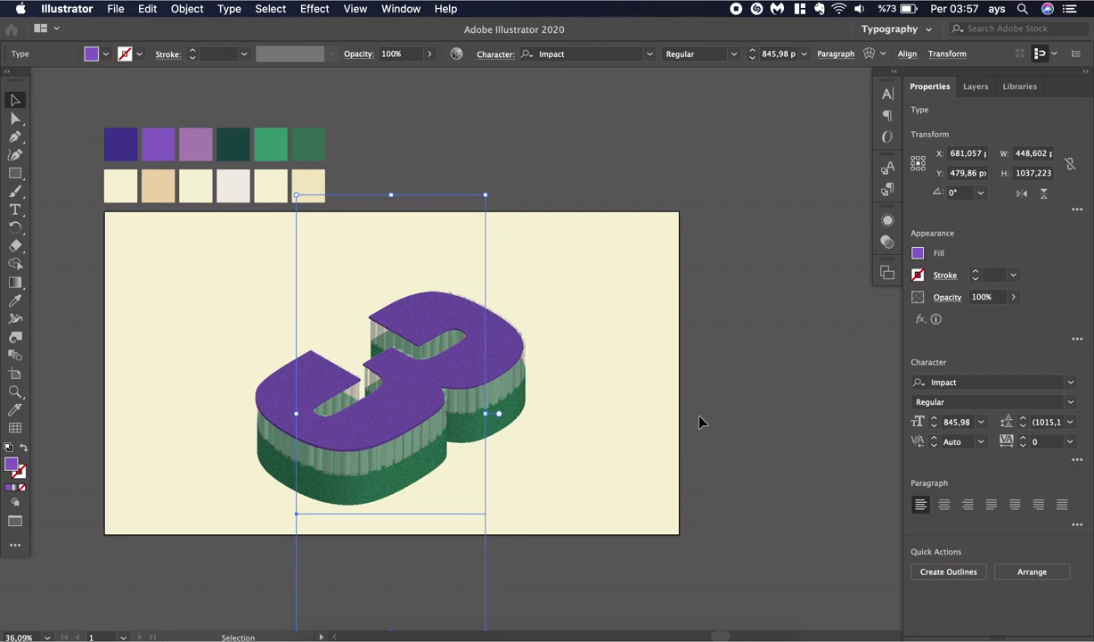
key(Right)
key(Up)
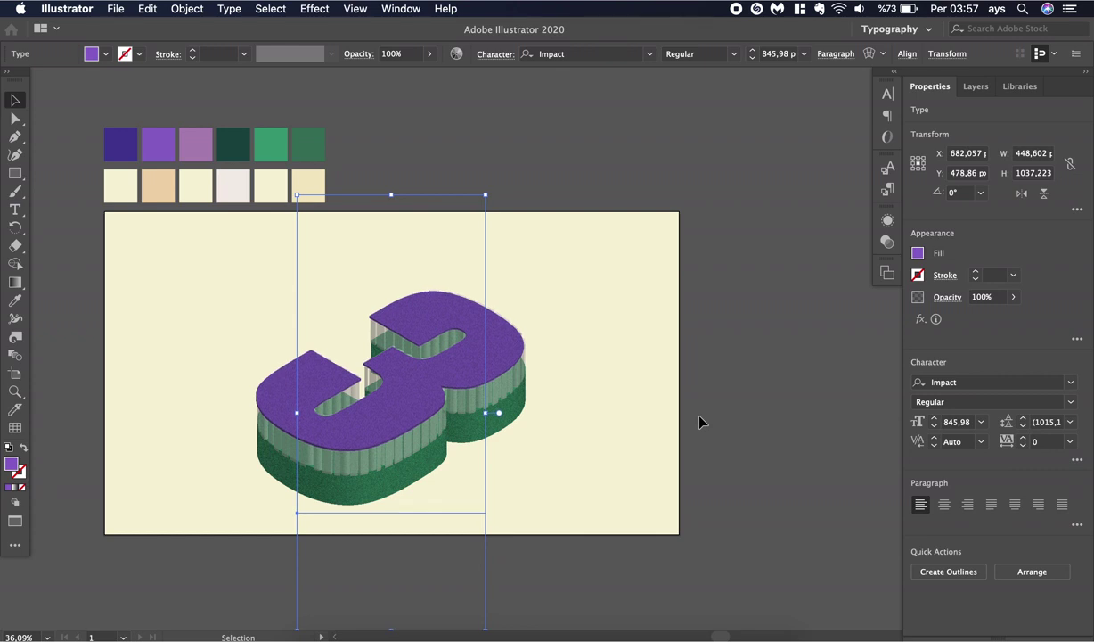
key(Up)
key(Up)
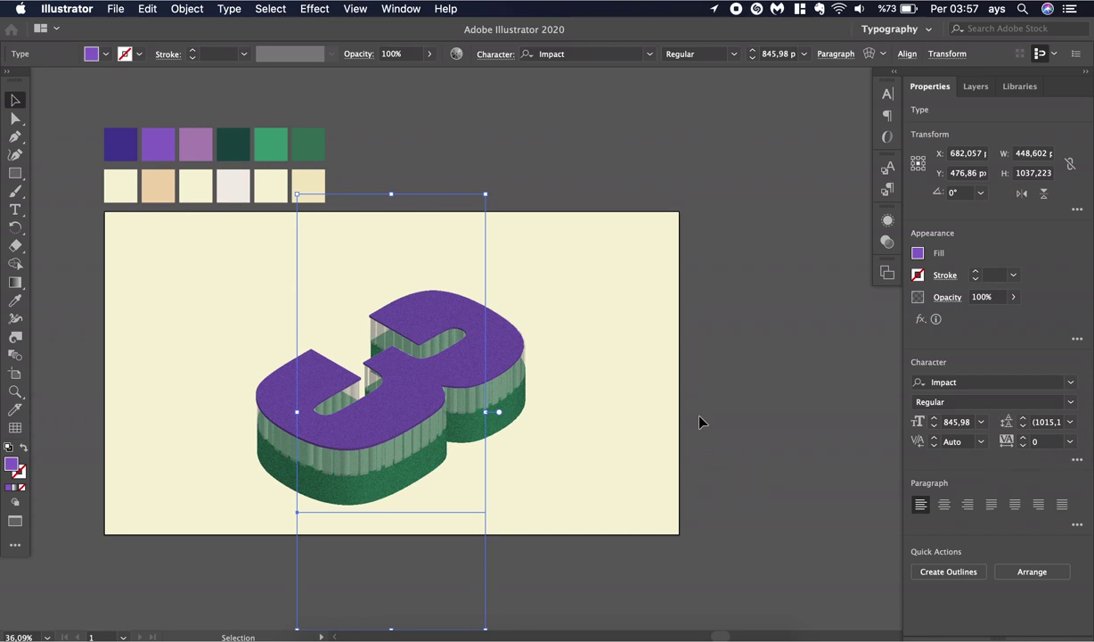
Reduce the font size of the purple top 3 to 842 pt
click(754, 56)
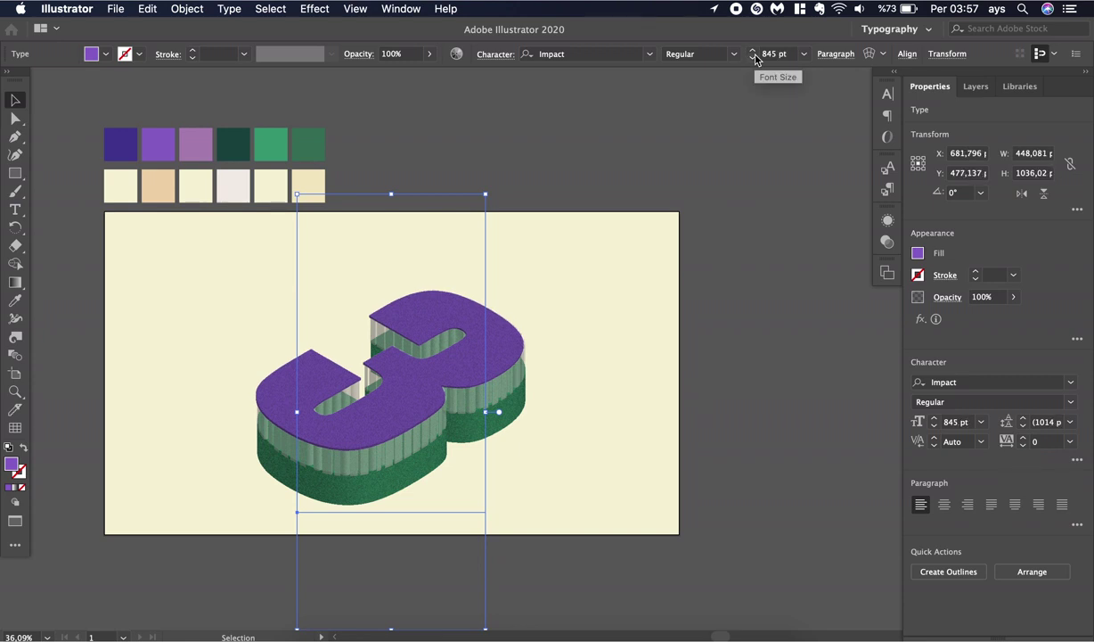
click(753, 57)
click(754, 57)
click(754, 57)
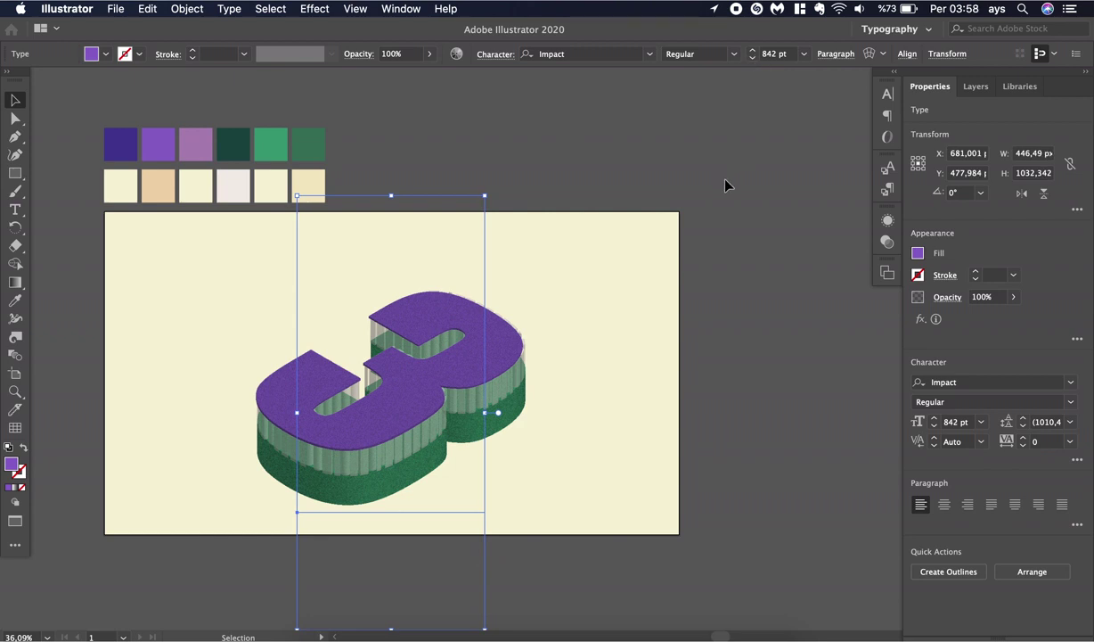
Realign the resized purple top 3 over the columns at X 685.001 px, Y 477.984 px
key(Up)
key(Right)
key(Right)
key(Right)
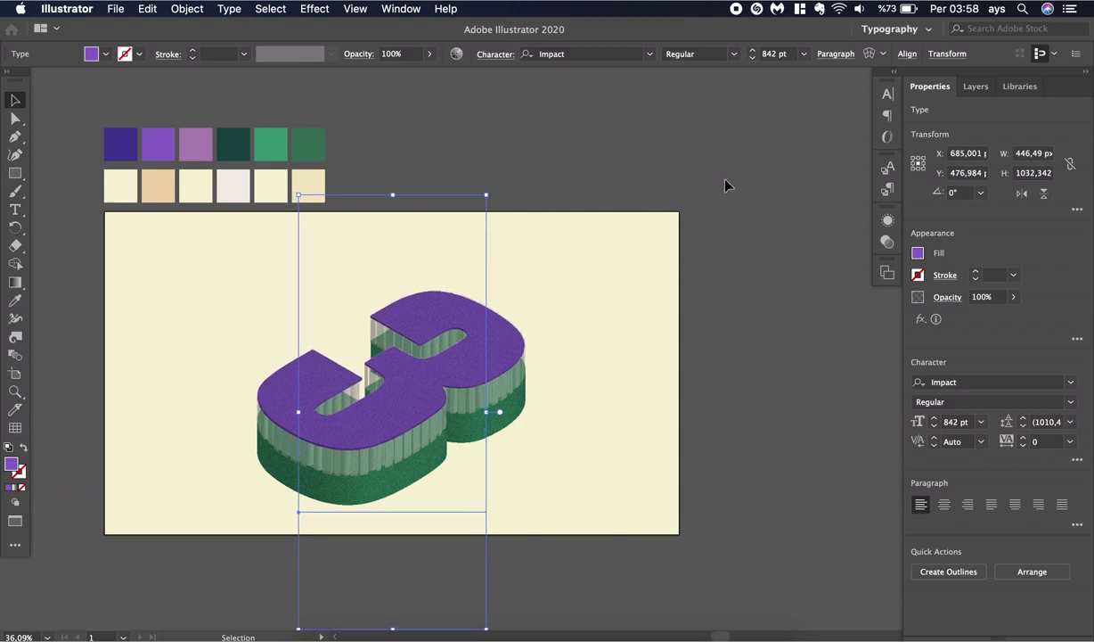
key(Down)
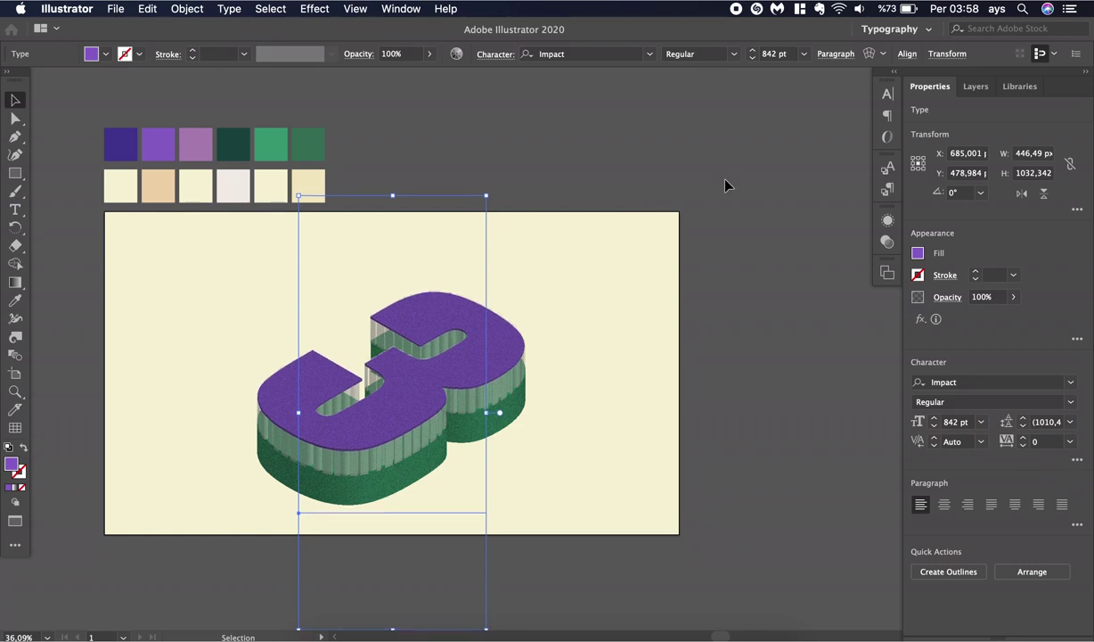
key(Up)
Try the palette's greens, dark teal, mauve, purple and indigo as the fill of the top 3 with the Eyedropper
click(12, 462)
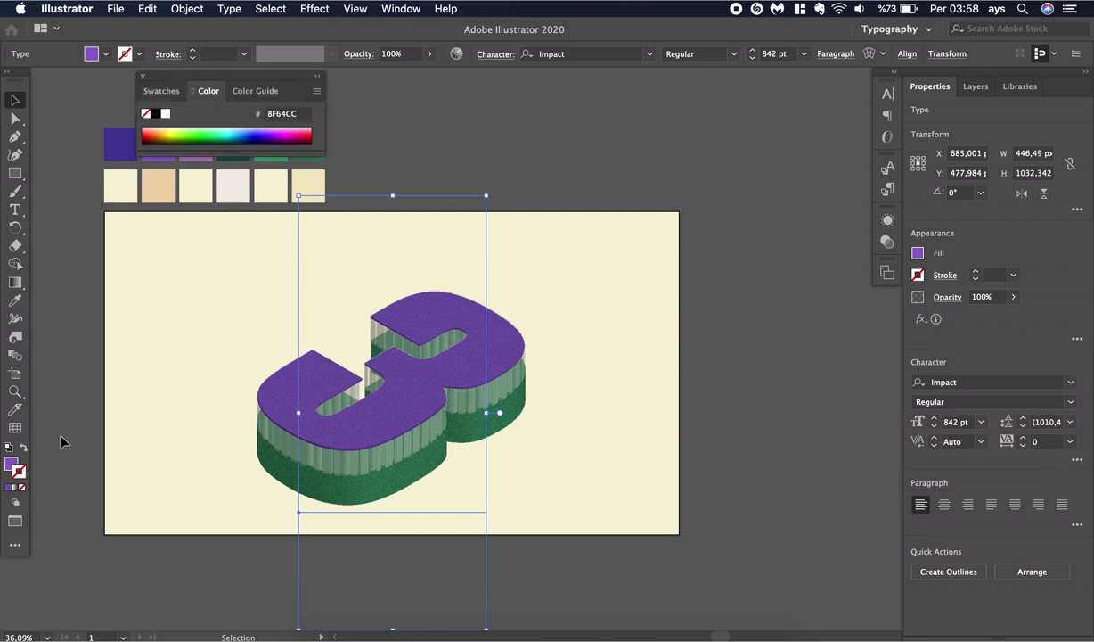
drag(221, 75, 435, 59)
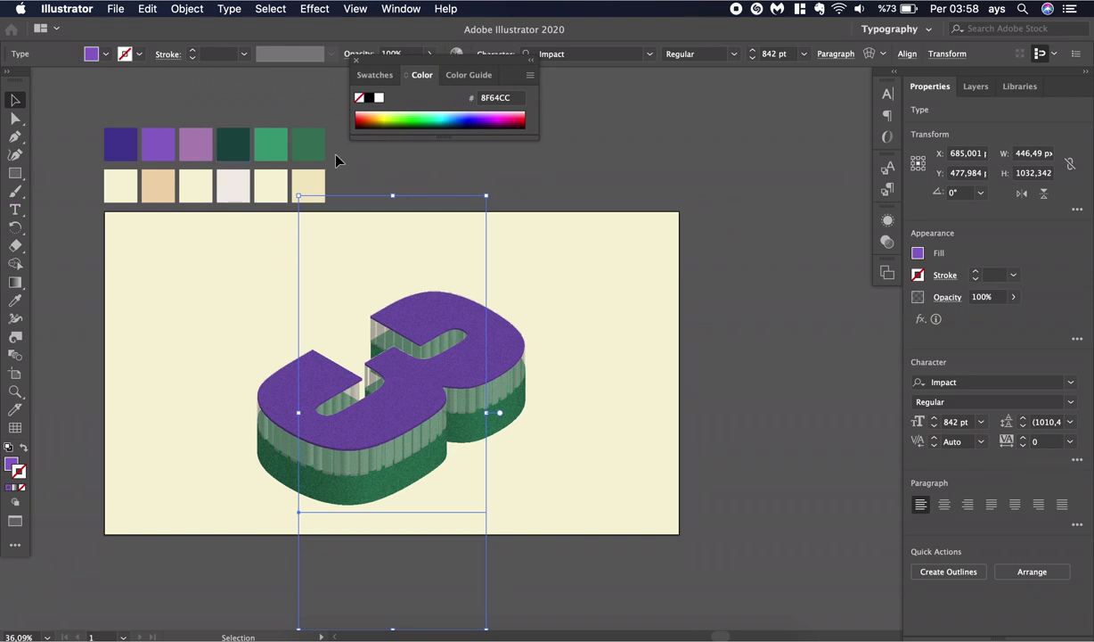
key(i)
click(286, 155)
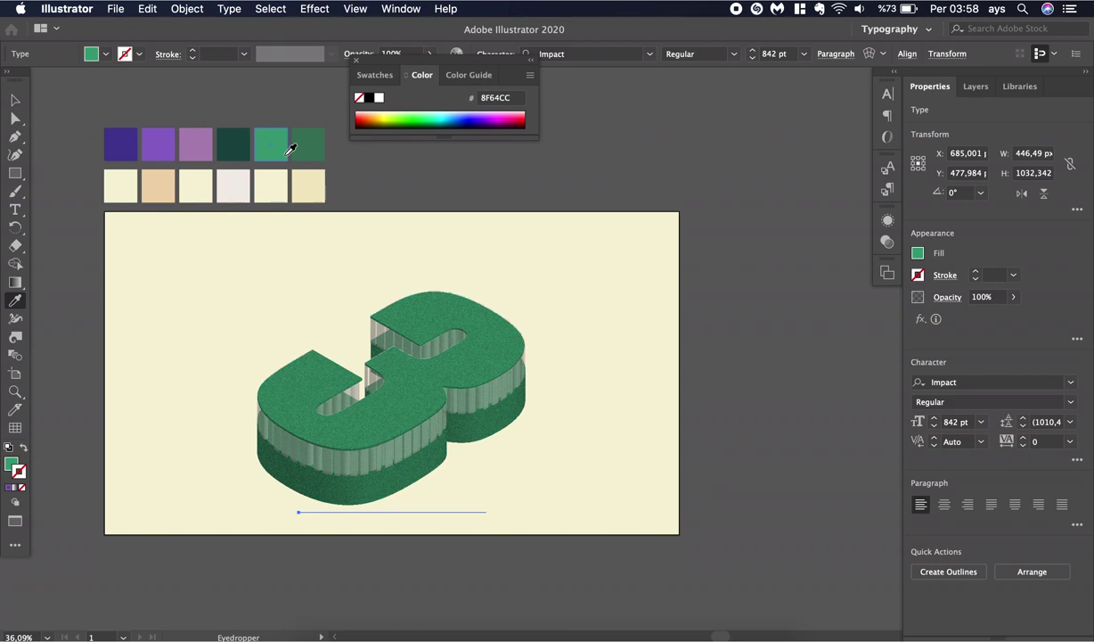
click(237, 146)
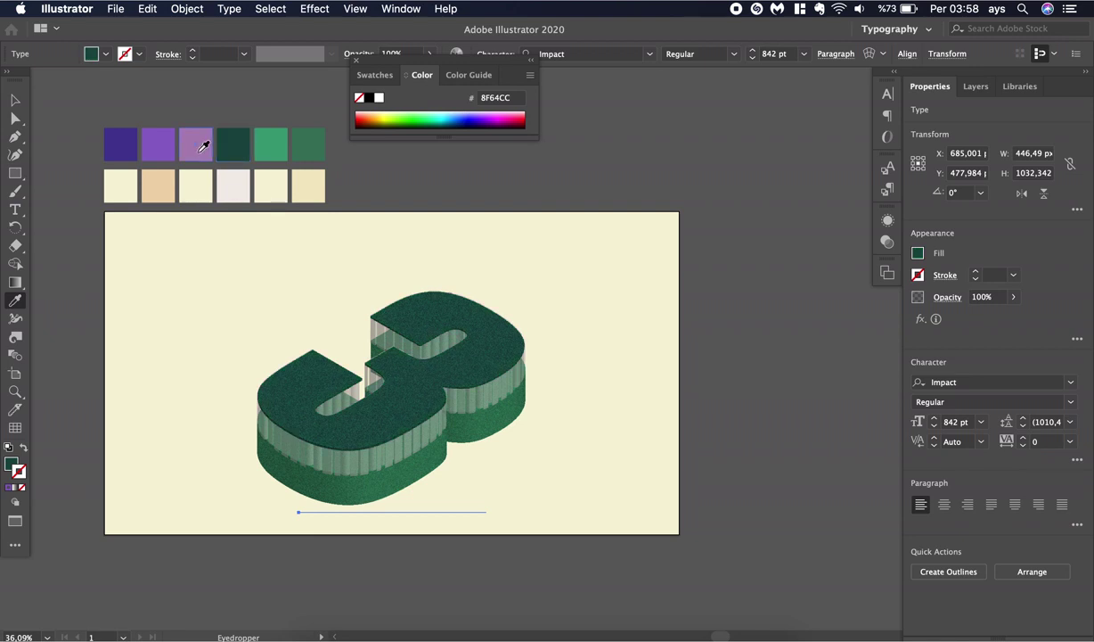
click(202, 147)
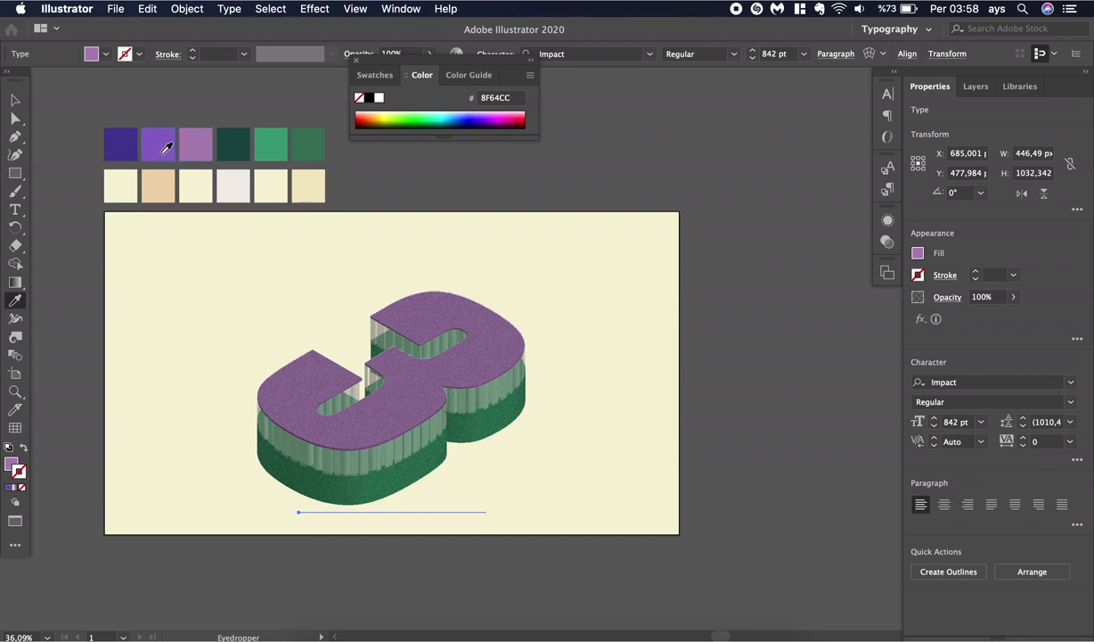
click(167, 148)
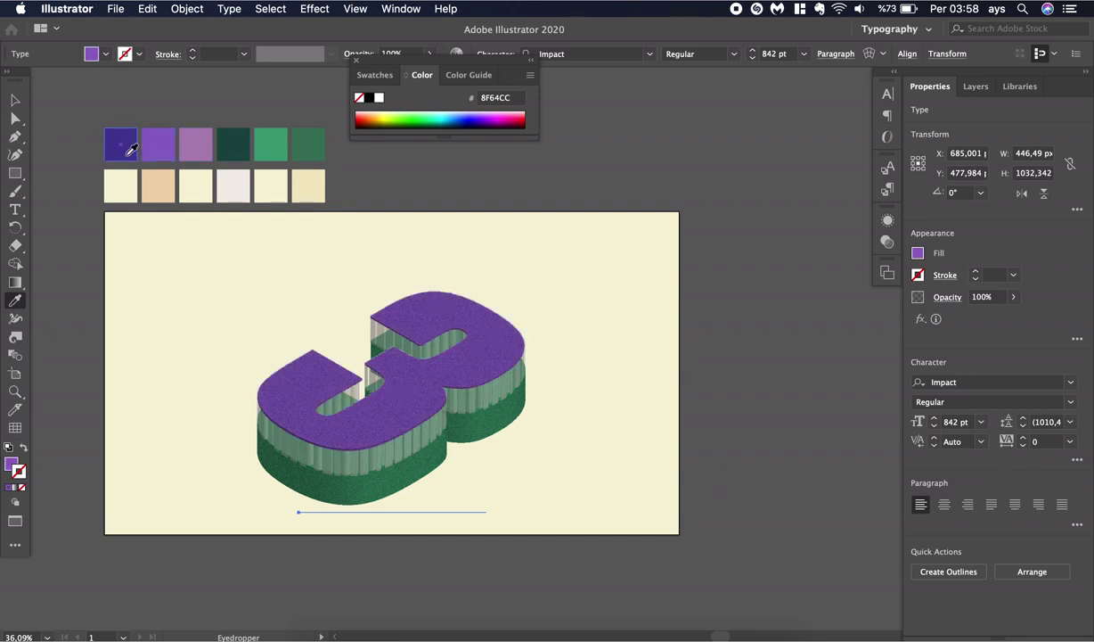
click(121, 145)
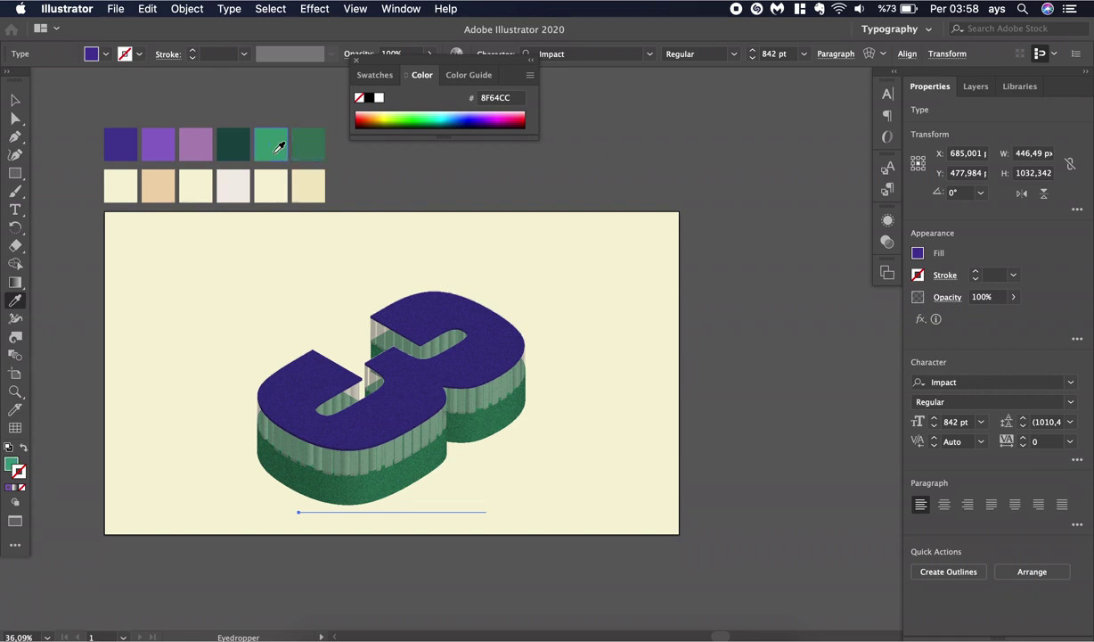
click(276, 151)
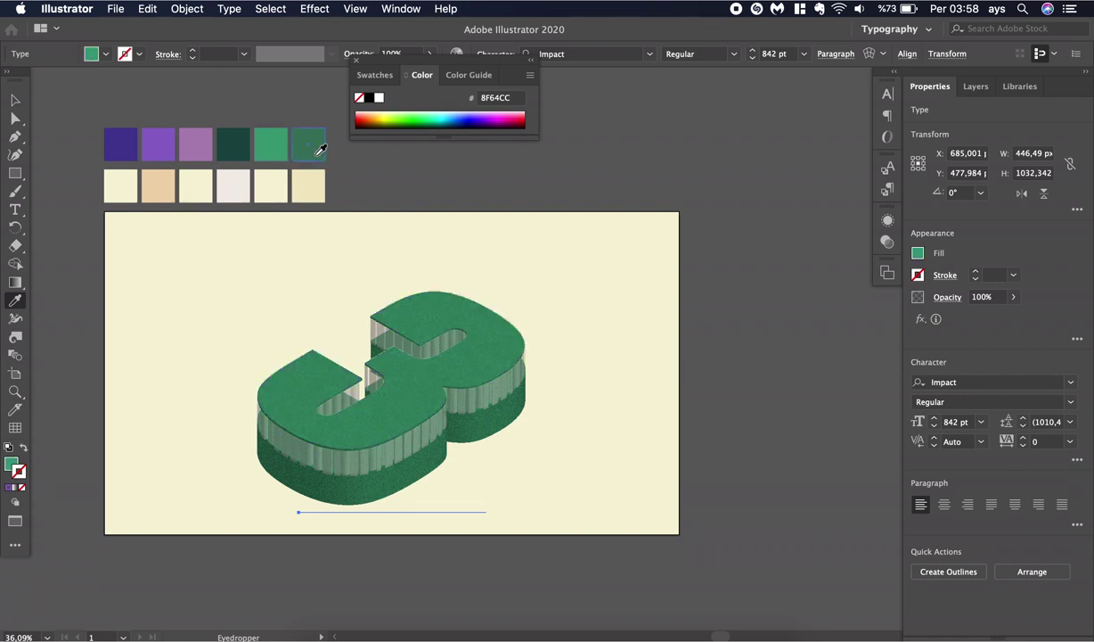
click(314, 152)
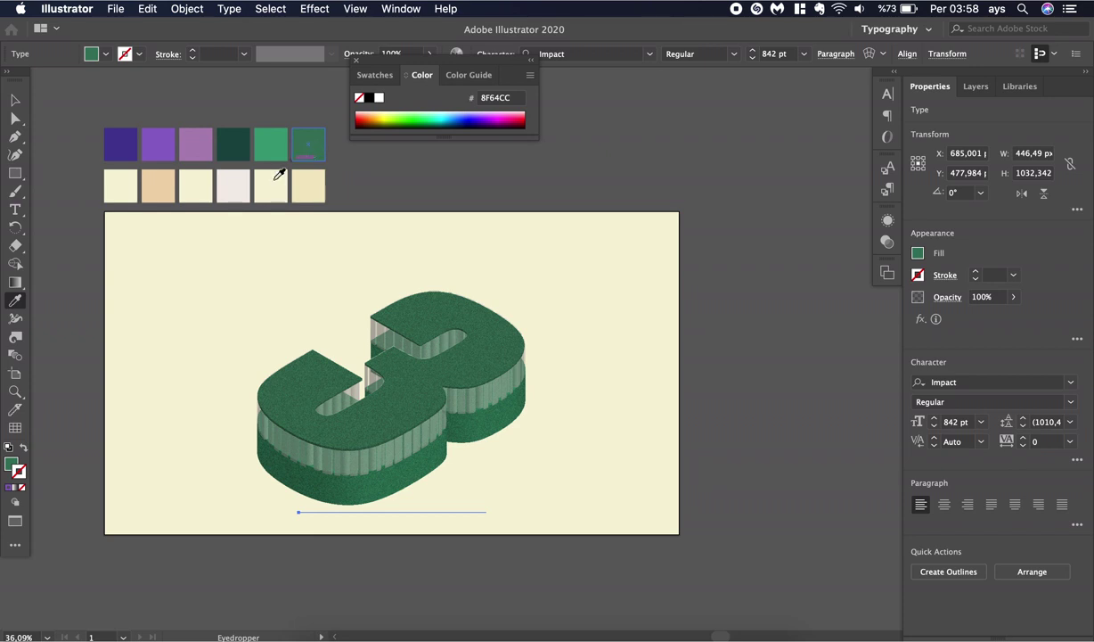
Fill the top 3 with the cream sampled from the background, without a stroke, and move the floating Color panel off the palette
click(24, 451)
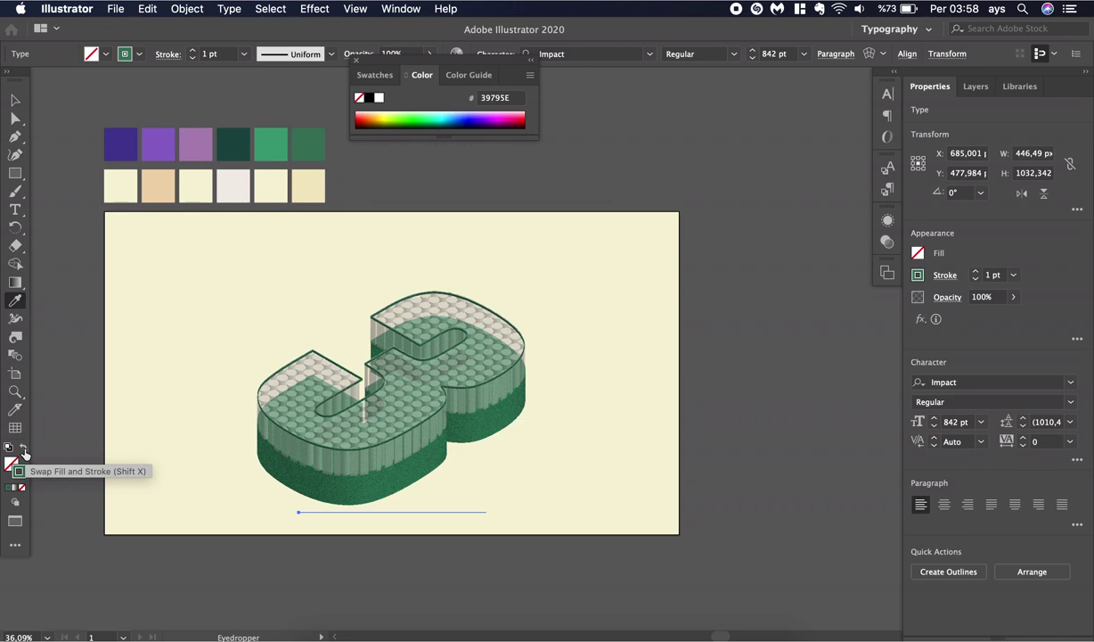
click(183, 450)
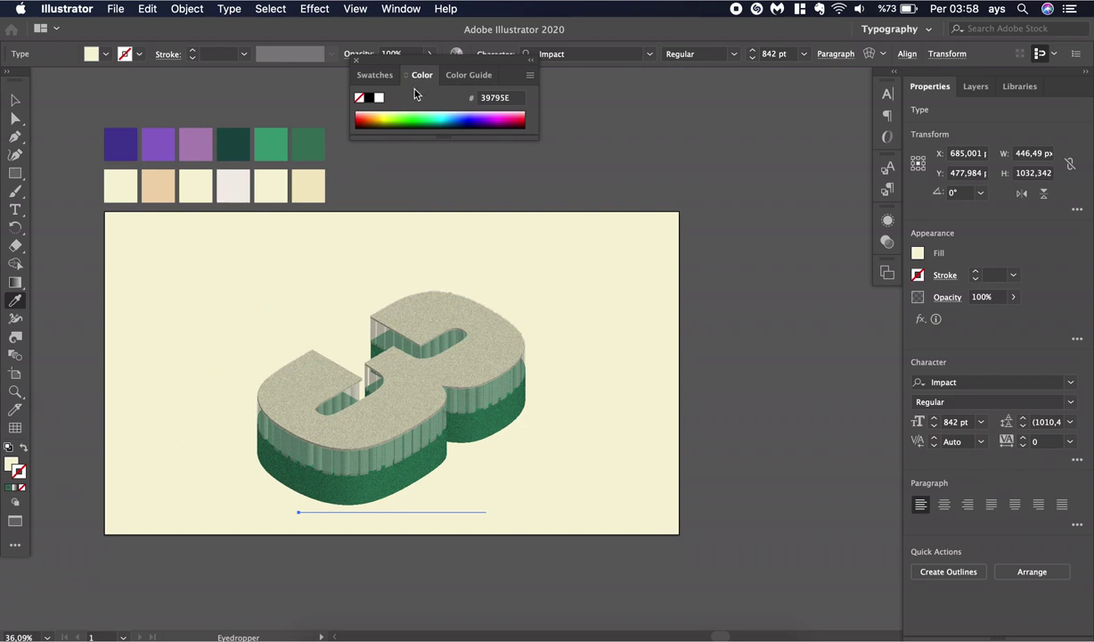
drag(411, 60, 700, 118)
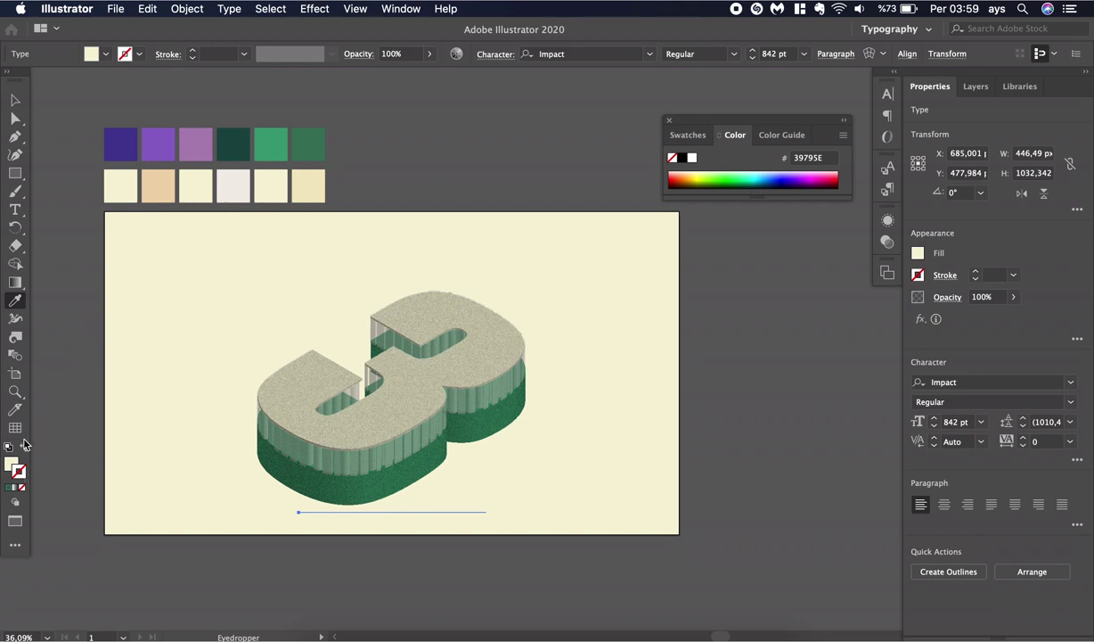
Give the cream top 3 a stroke in the beige palette swatch's colour, F1D6AD
click(15, 101)
click(149, 196)
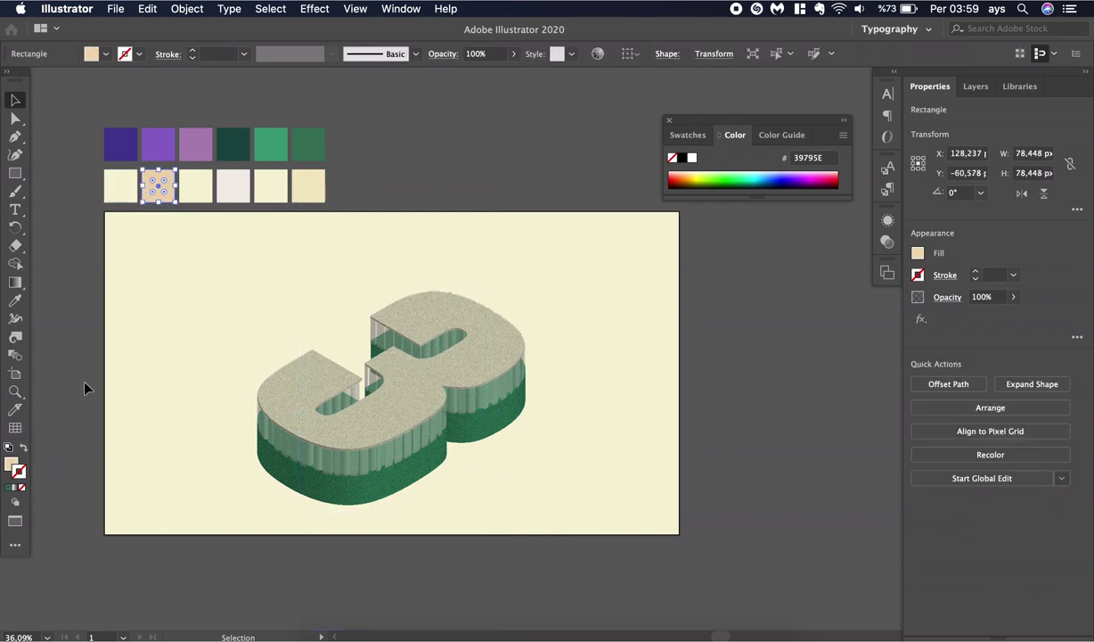
double_click(11, 464)
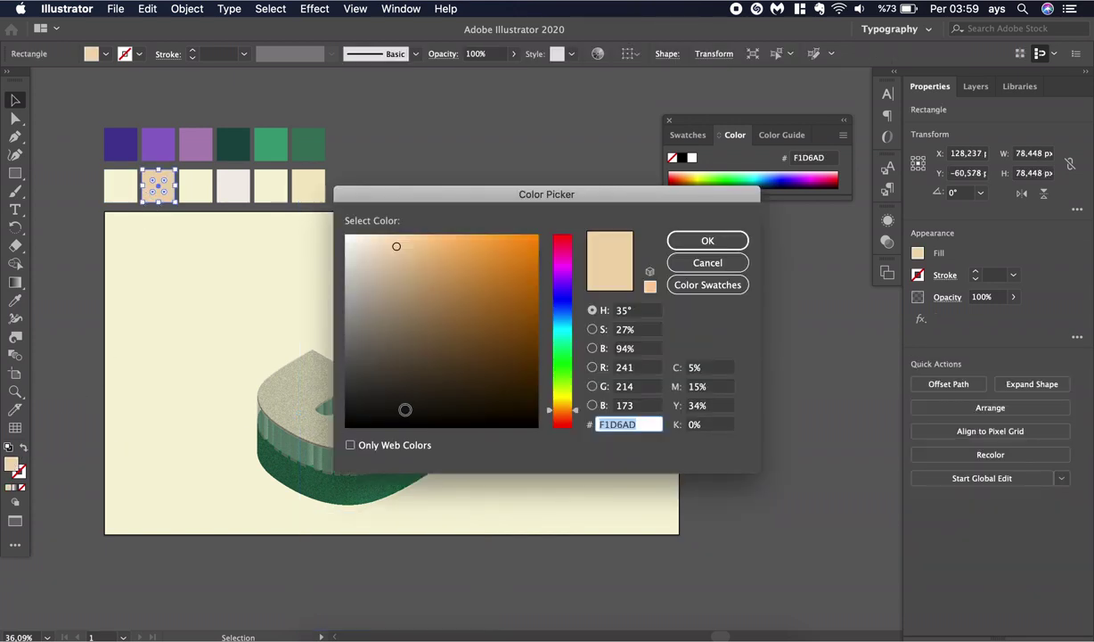
click(710, 264)
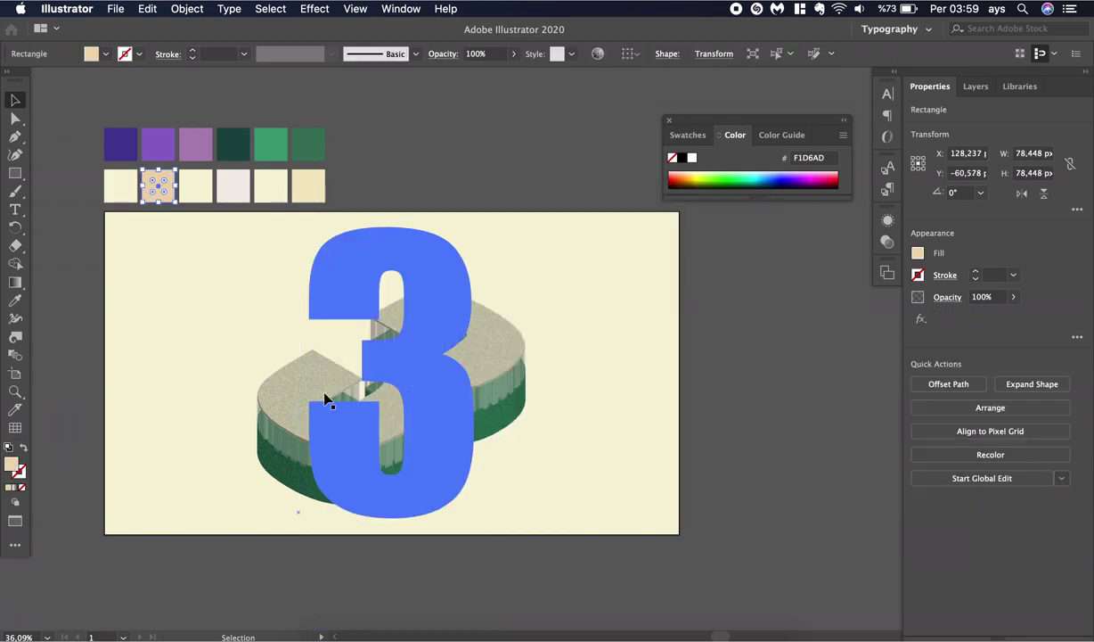
click(310, 396)
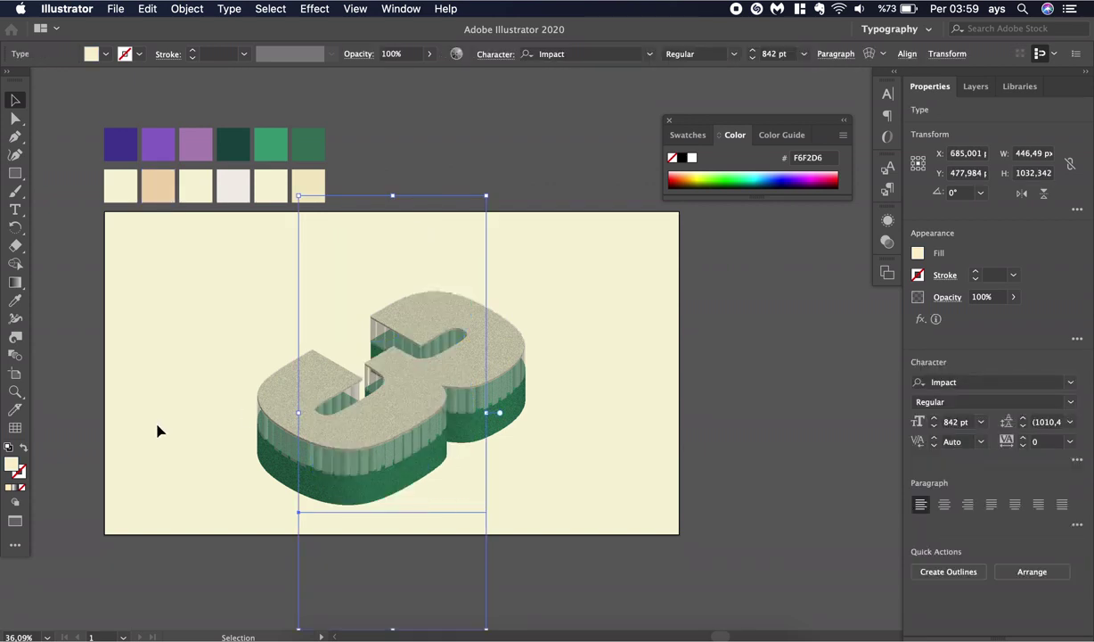
double_click(24, 474)
text(F1D6AD)
key(Return)
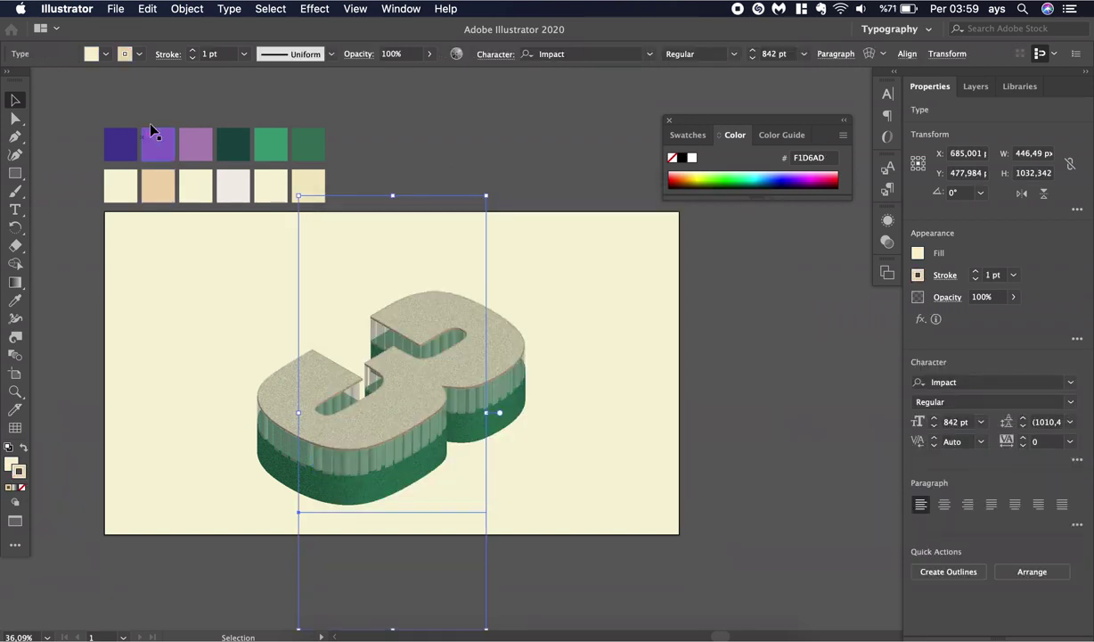
Thicken the beige stroke of the top 3 to 5 pt and align it to the inside of the shape
click(198, 51)
click(198, 51)
click(167, 54)
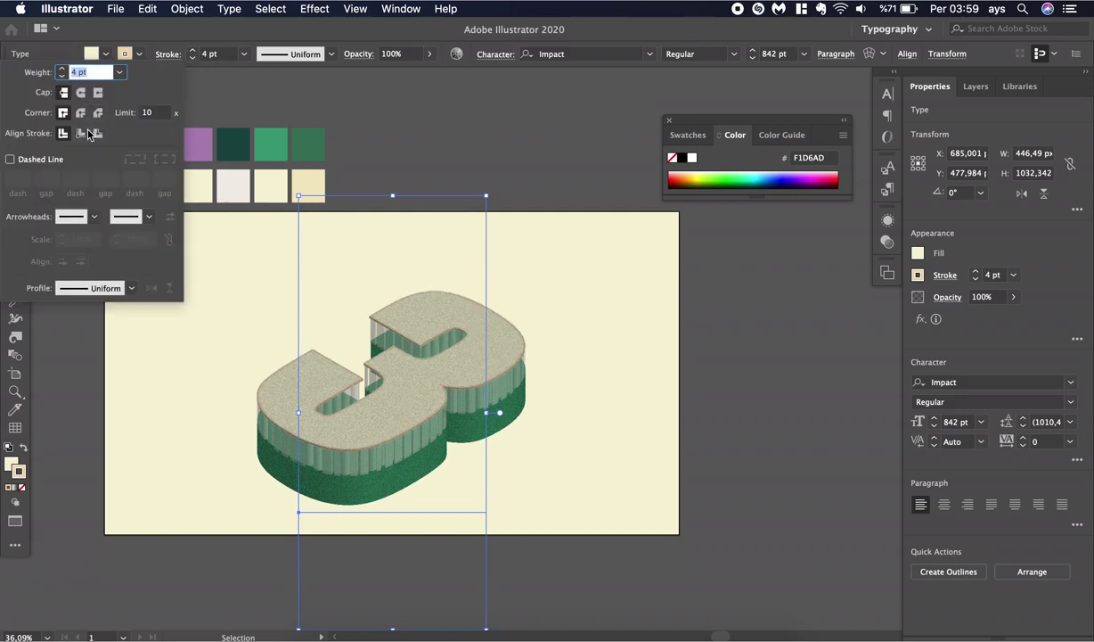
click(81, 135)
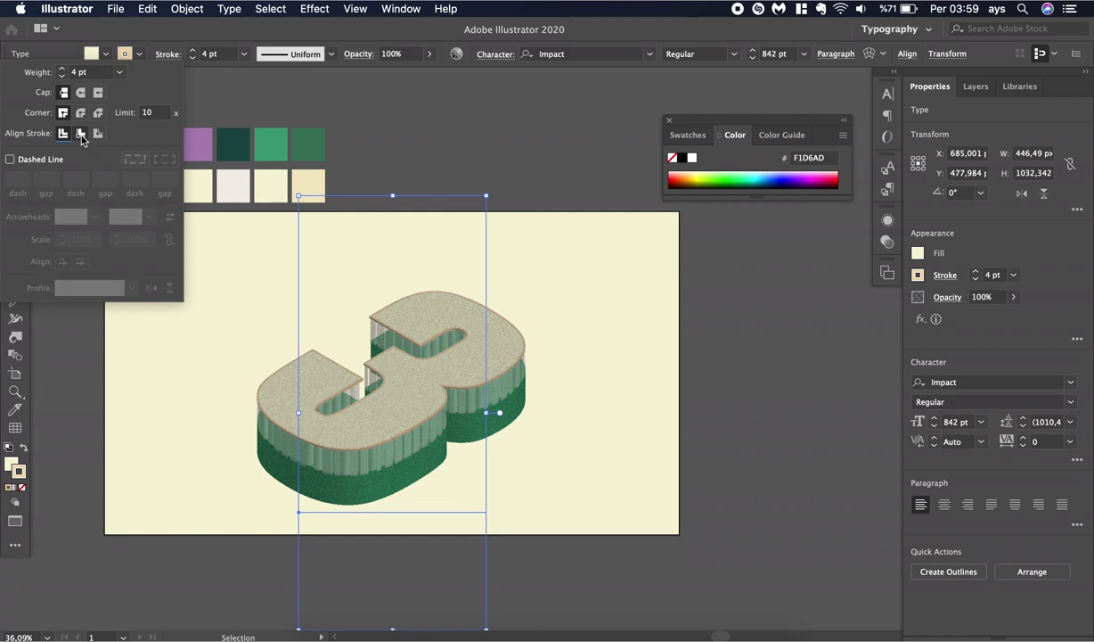
click(193, 51)
click(192, 51)
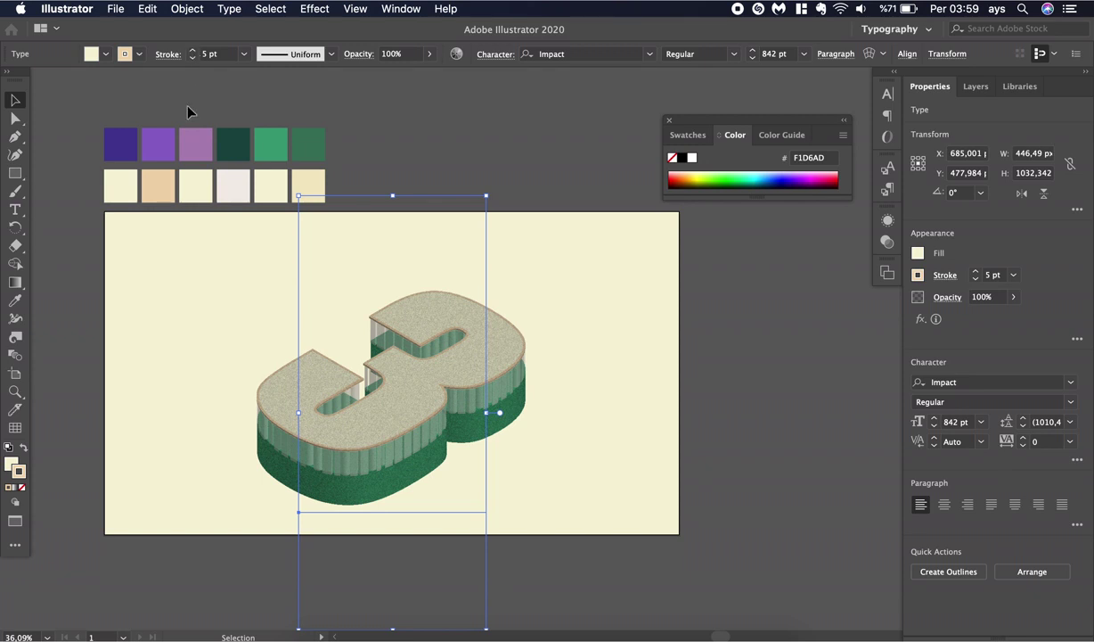
Lower the opacity of the cream top 3 to 50% and deselect it
click(390, 55)
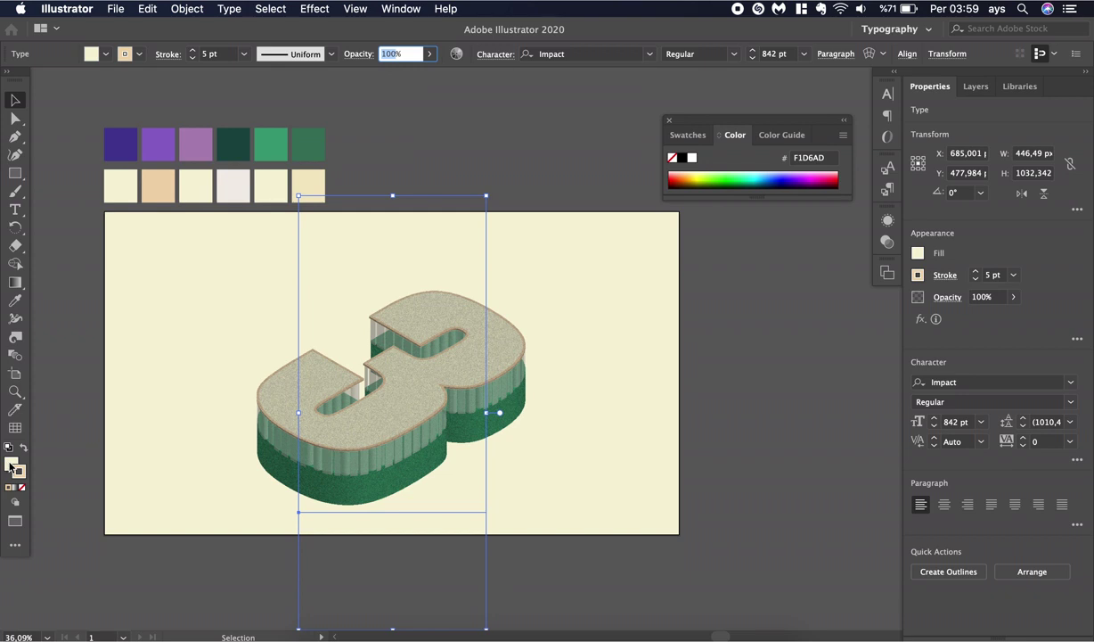
click(10, 463)
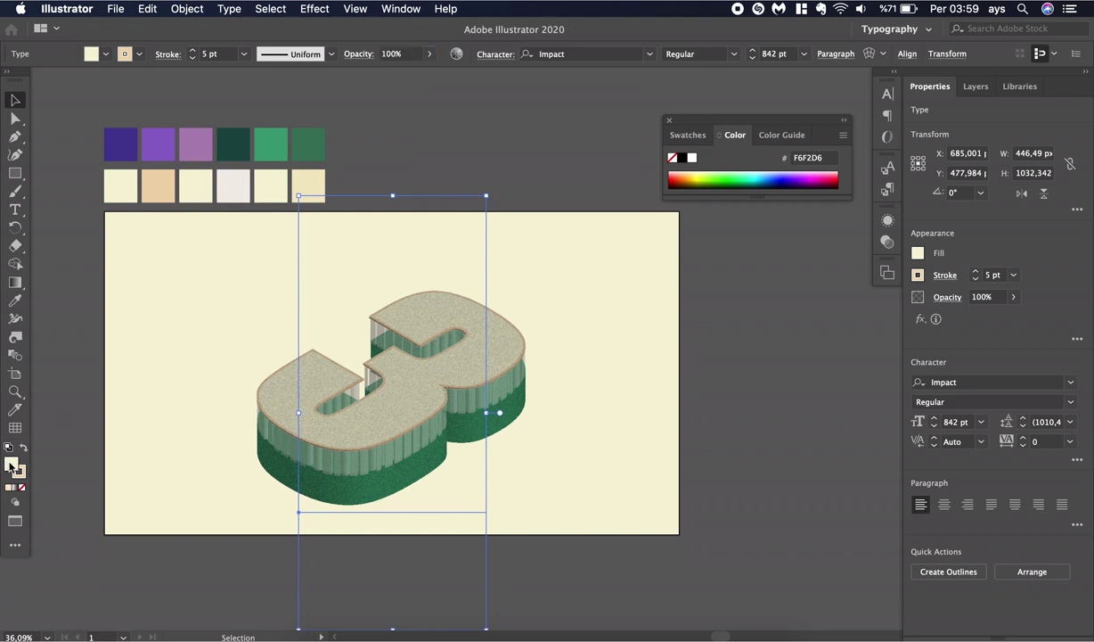
click(390, 55)
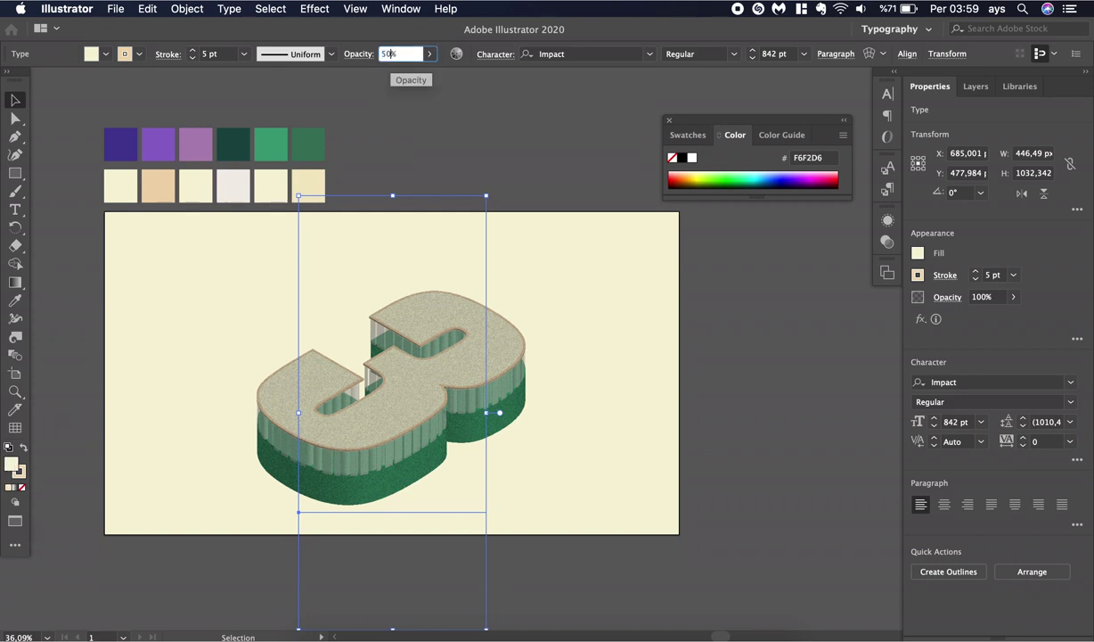
key(Return)
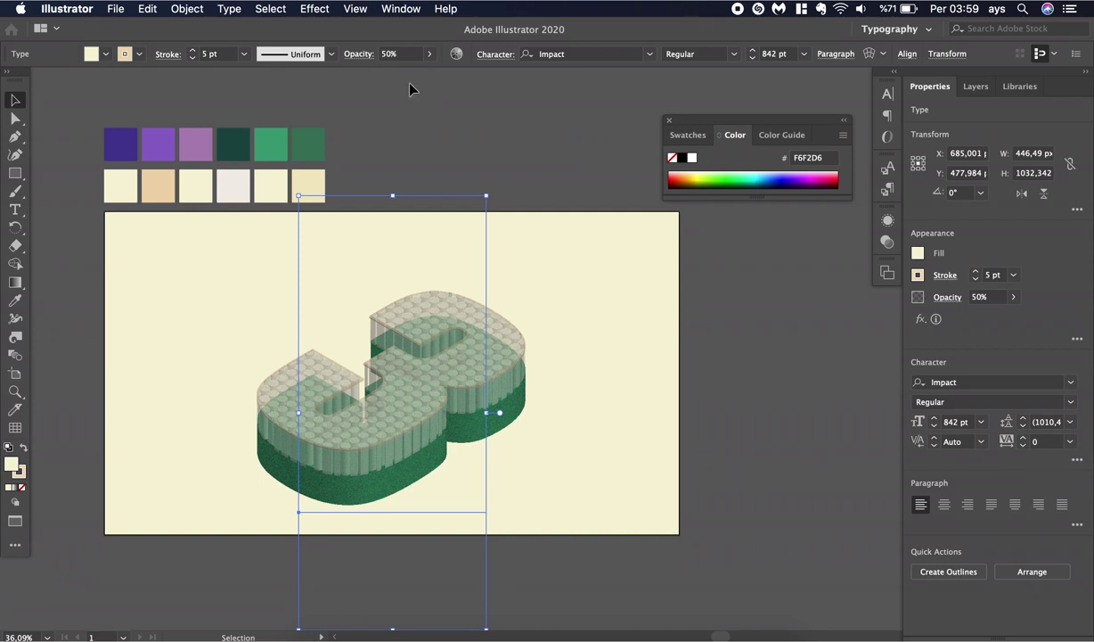
click(470, 134)
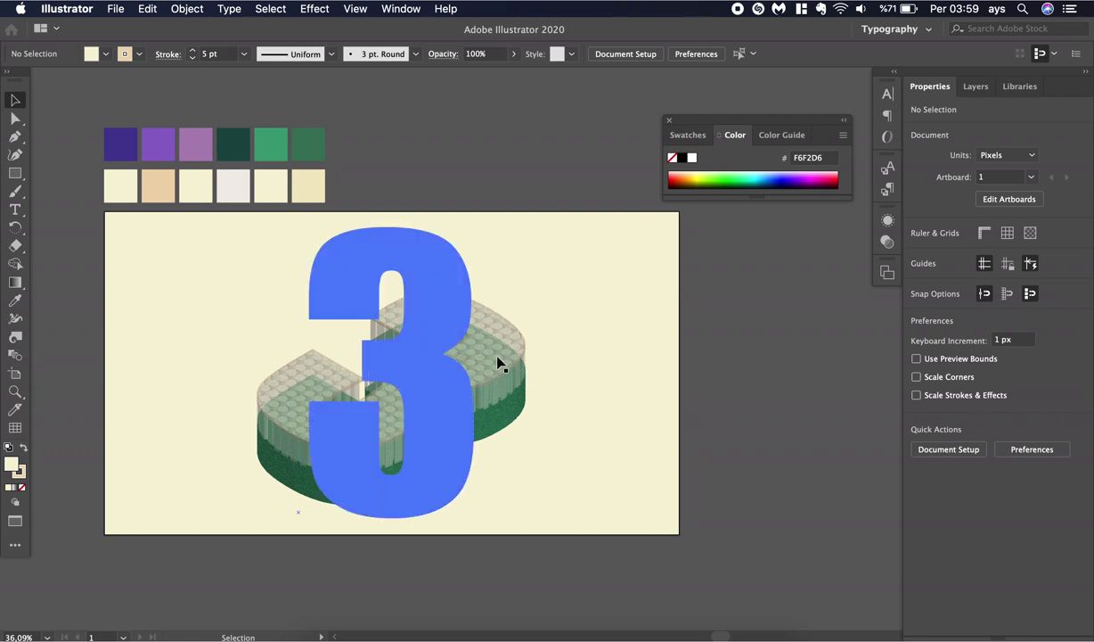
Raise the opacity of the extruded column layer's clip group to 100% and deselect it
click(474, 381)
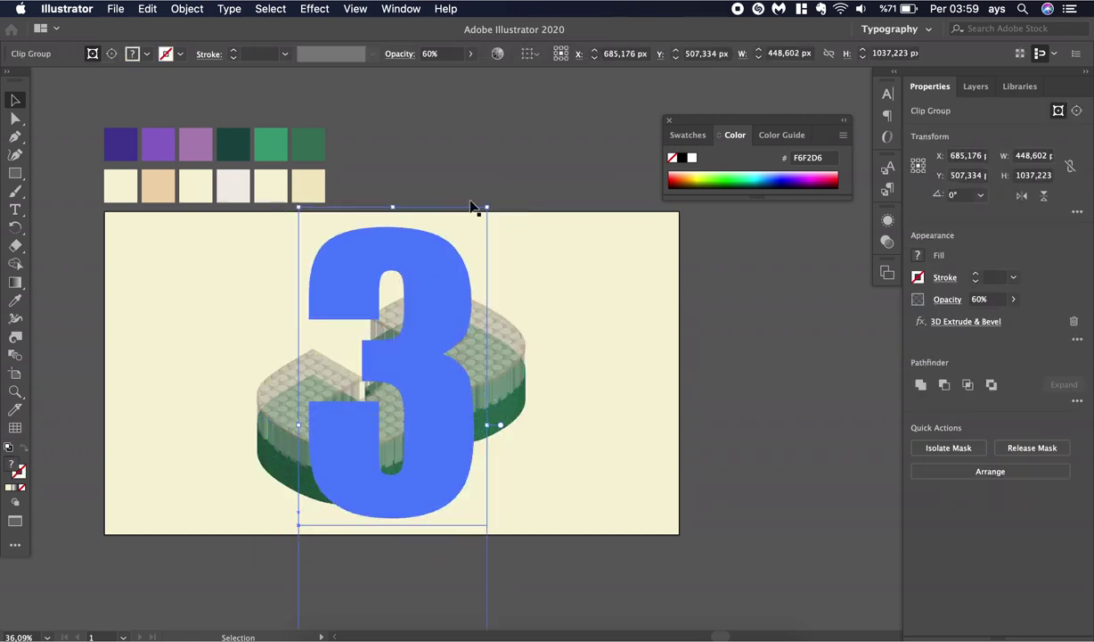
double_click(434, 54)
text(100)
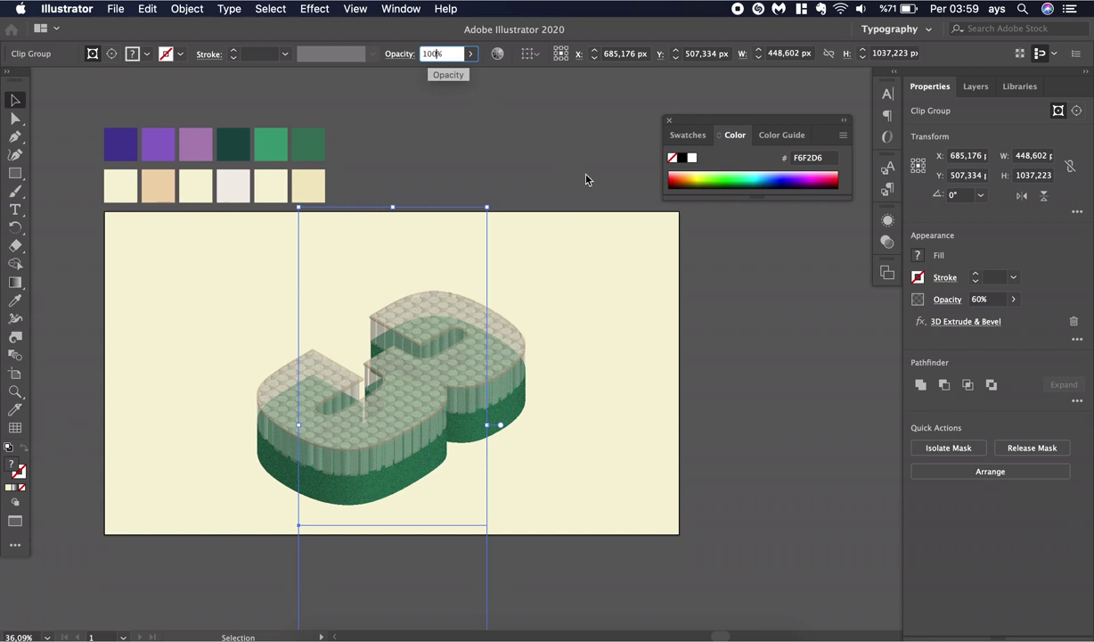
key(Return)
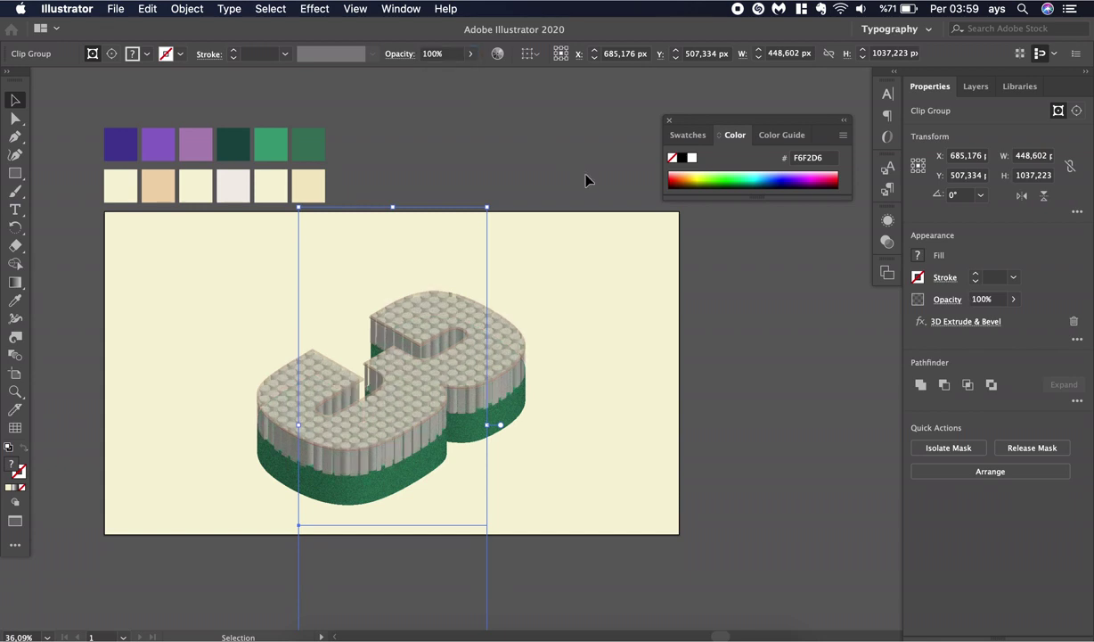
click(581, 221)
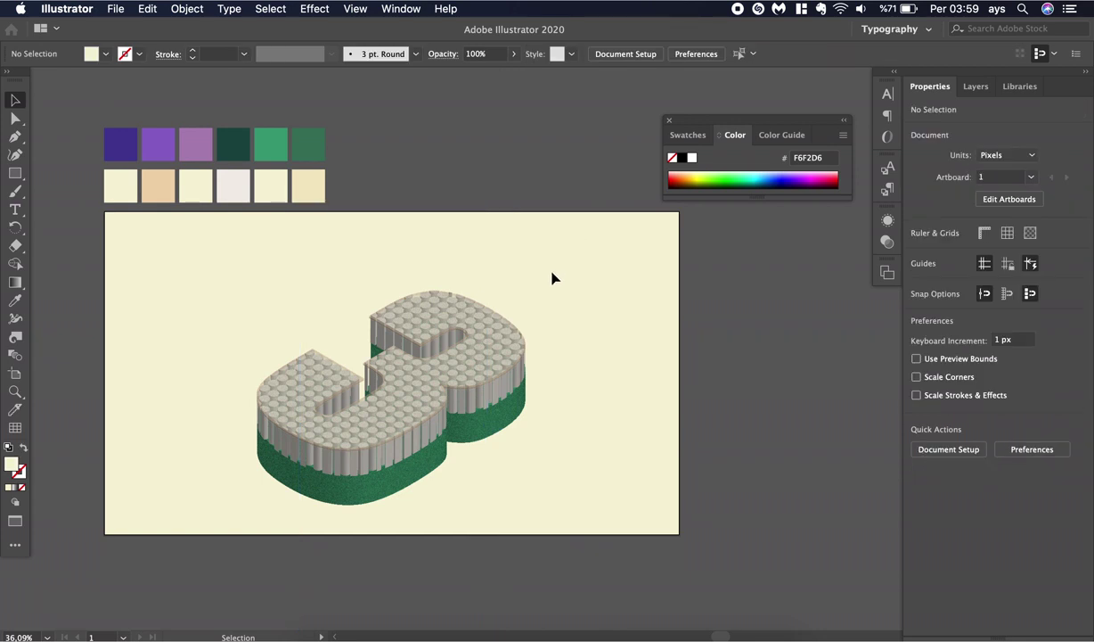
Fill the column clip group with the mauve palette swatch's colour, sampled with the Eyedropper, and deselect it
click(499, 353)
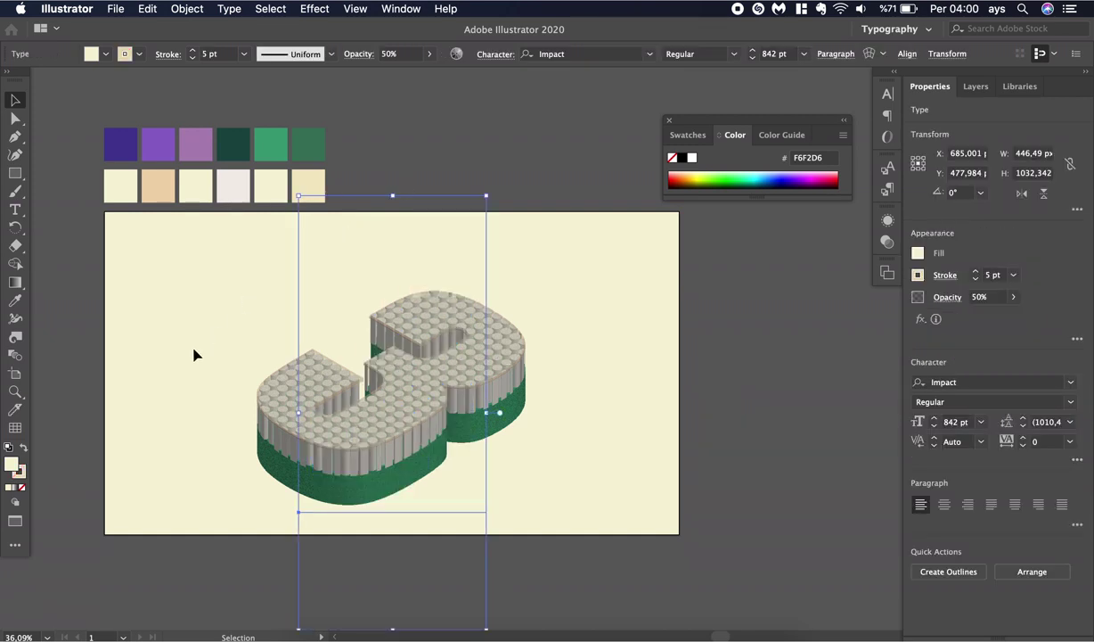
click(284, 451)
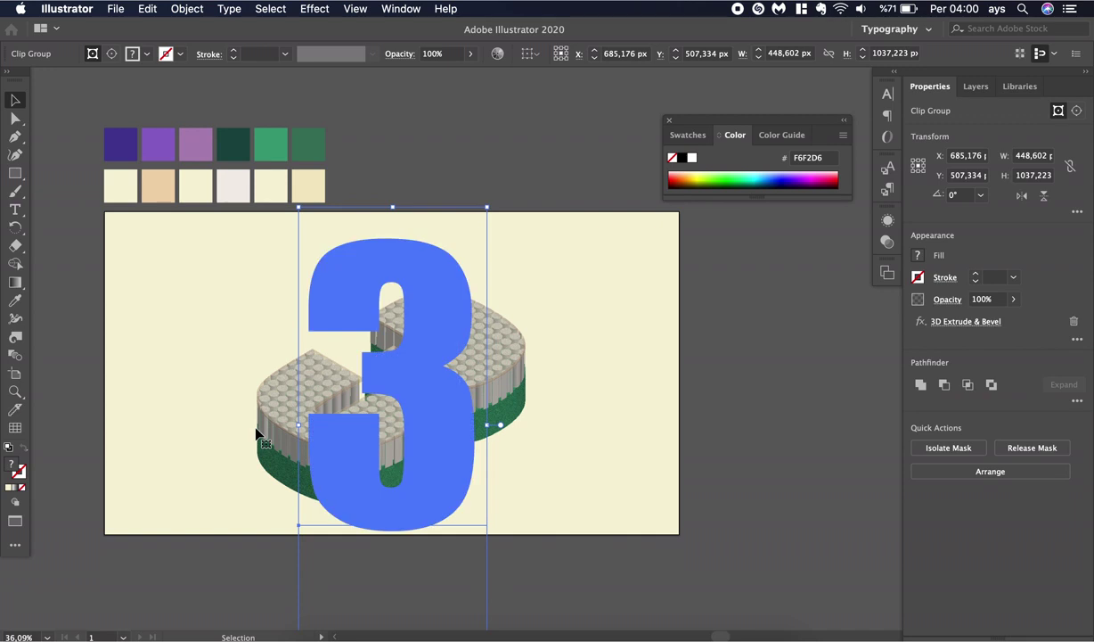
click(574, 393)
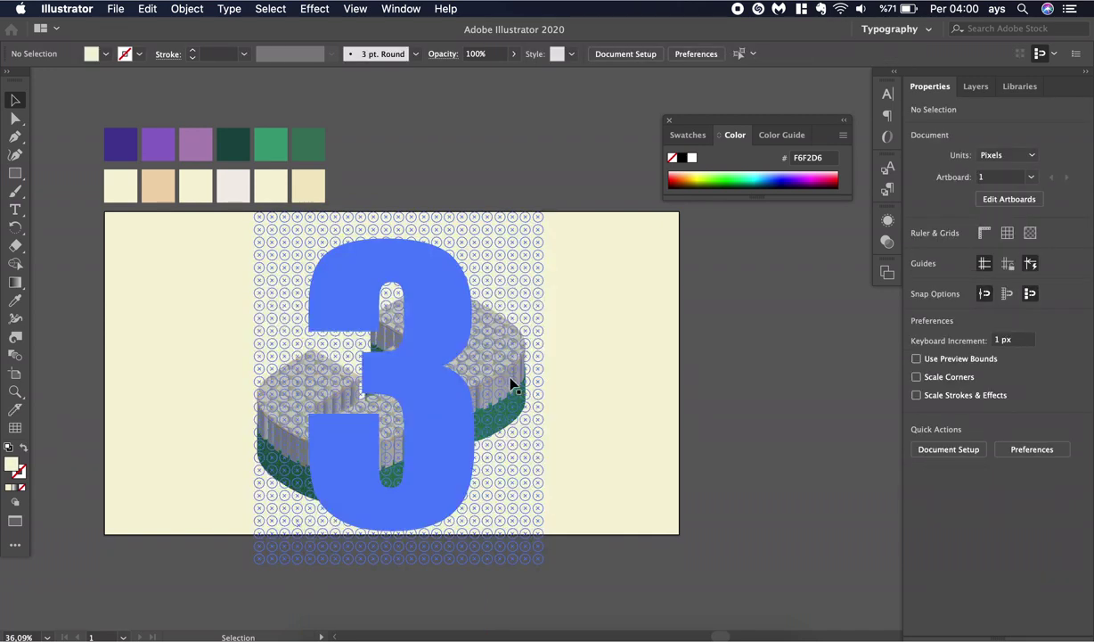
click(511, 384)
key(i)
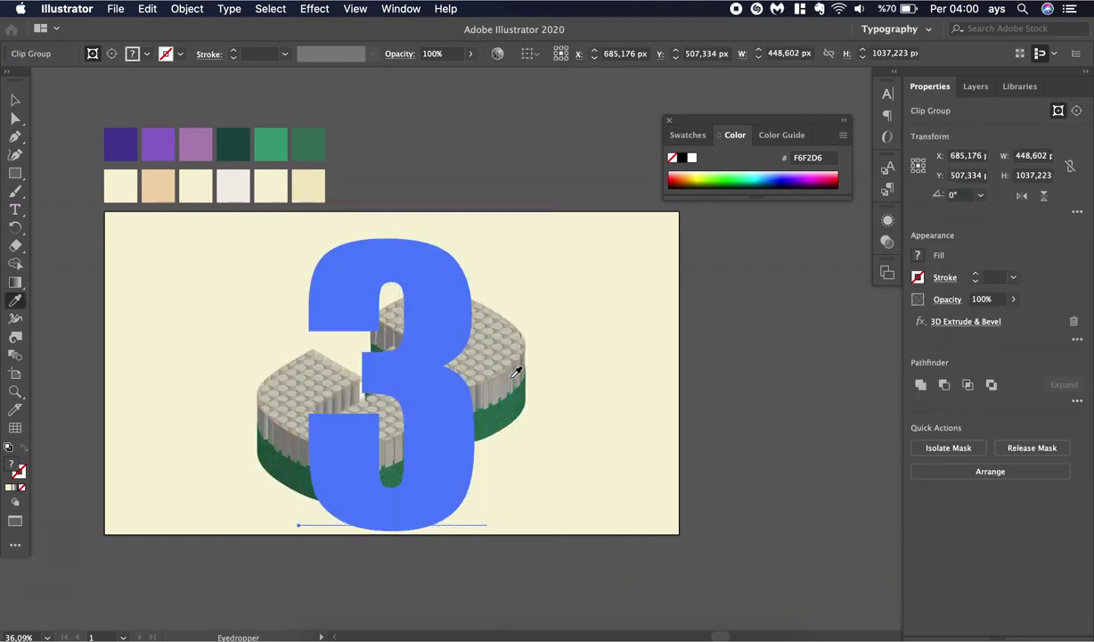
click(209, 148)
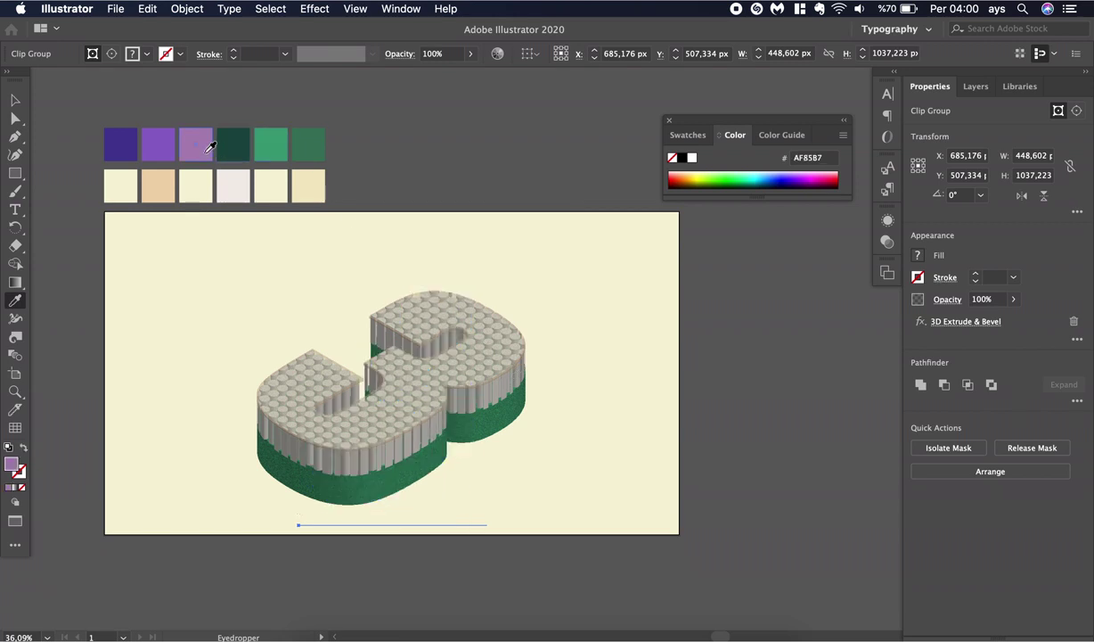
key(v)
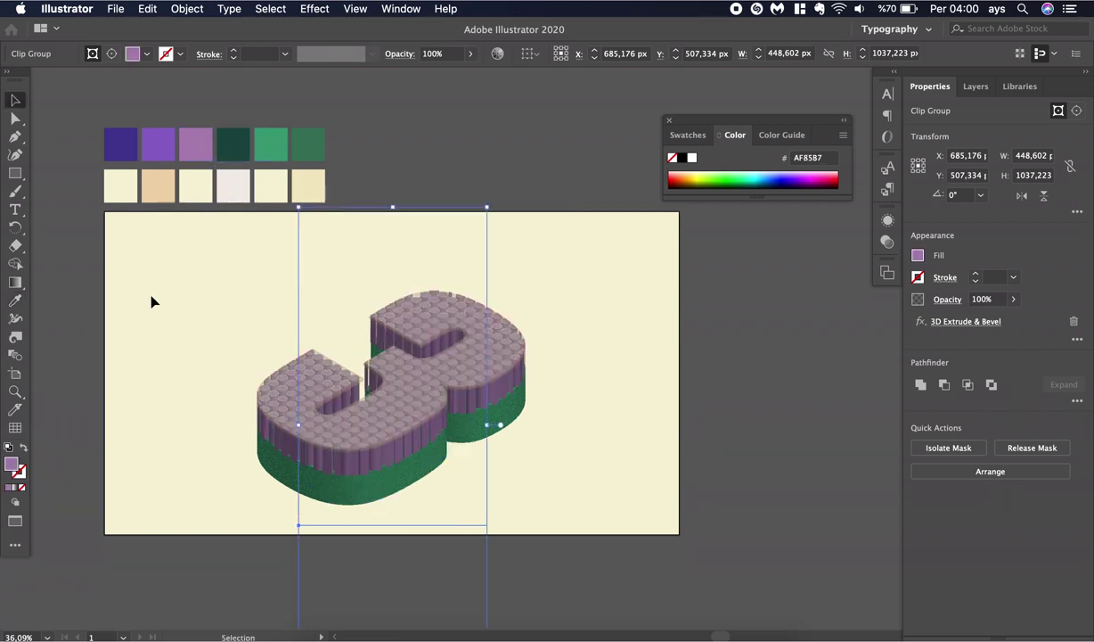
click(159, 347)
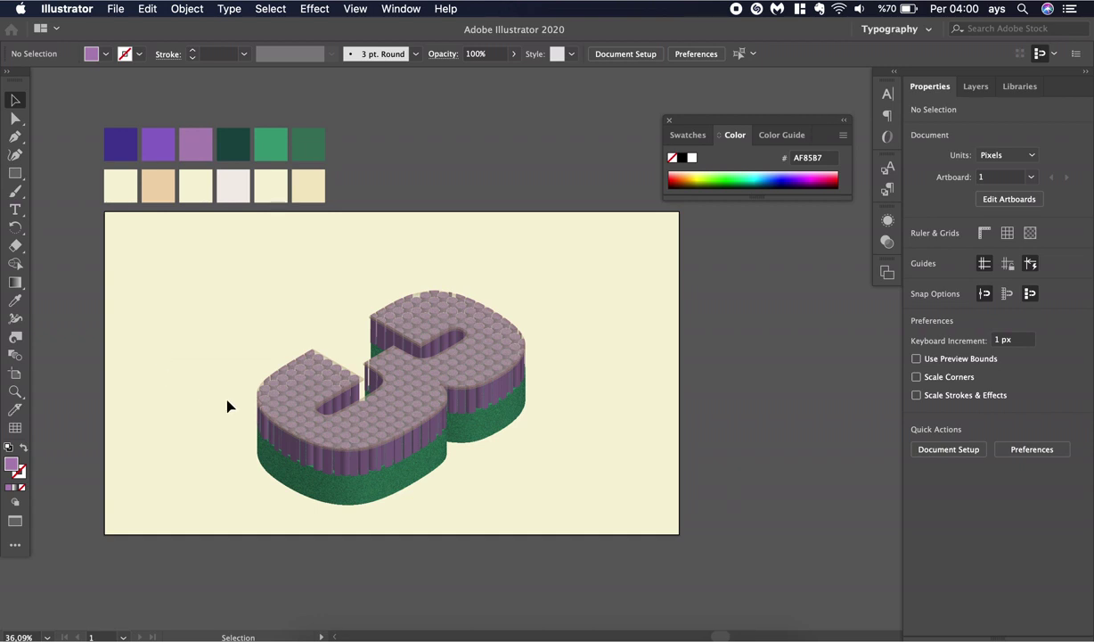
Set the opacity of the cream top 3 to 70% and deselect it
click(281, 401)
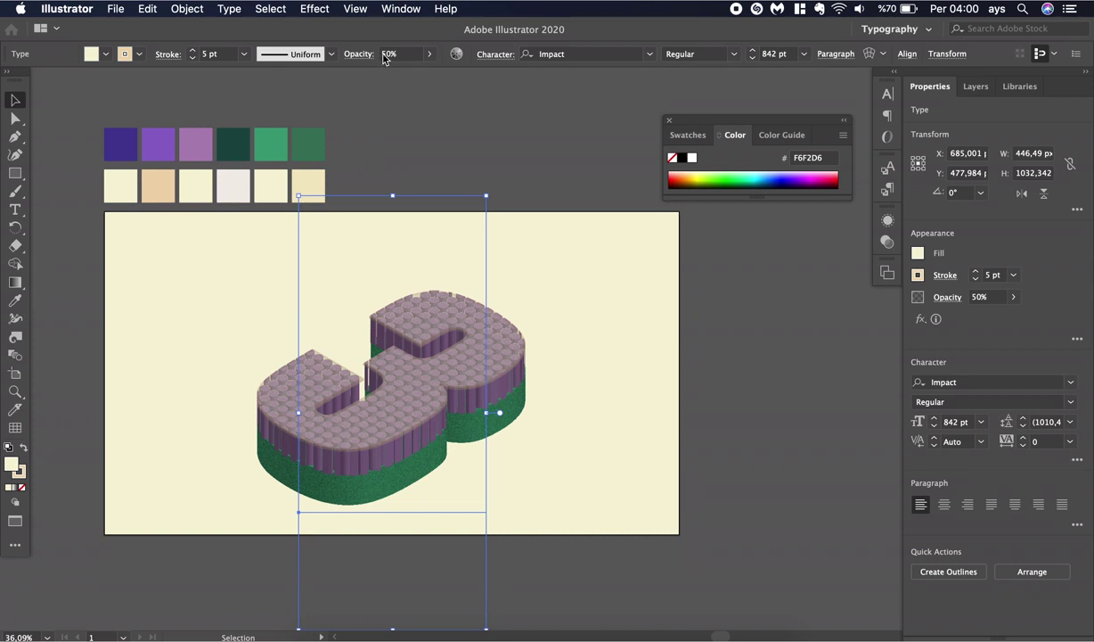
click(385, 55)
text(70)
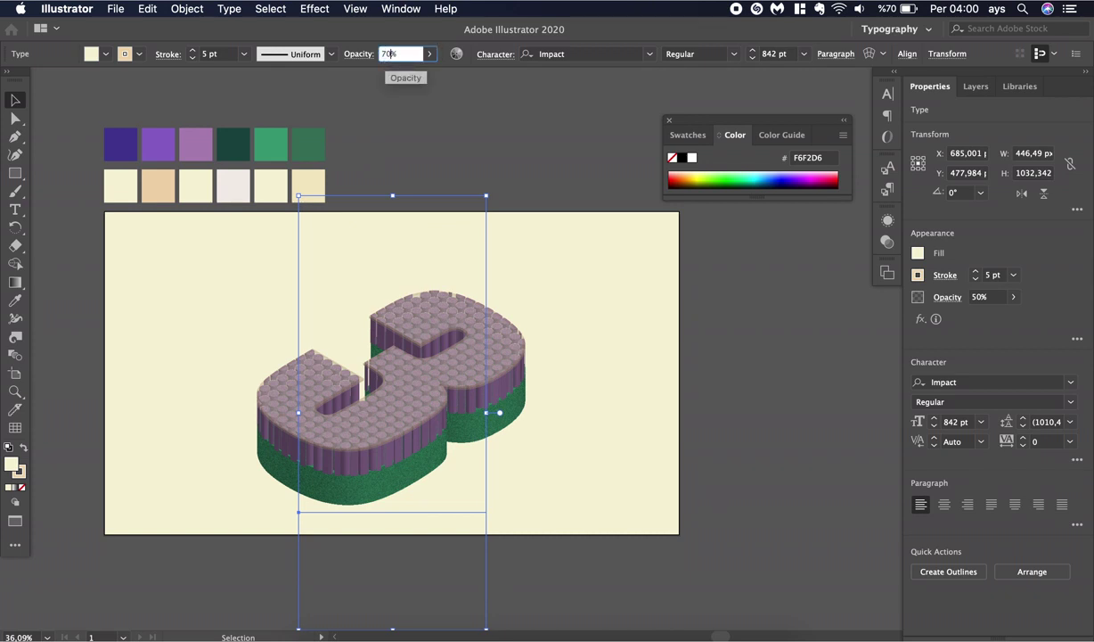
key(Return)
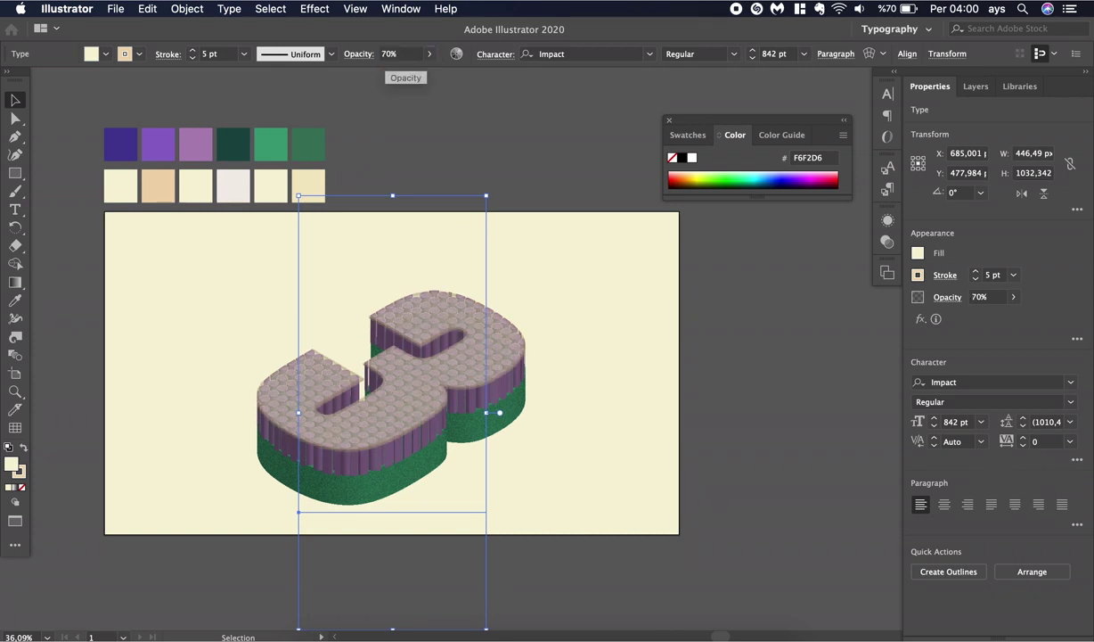
click(231, 308)
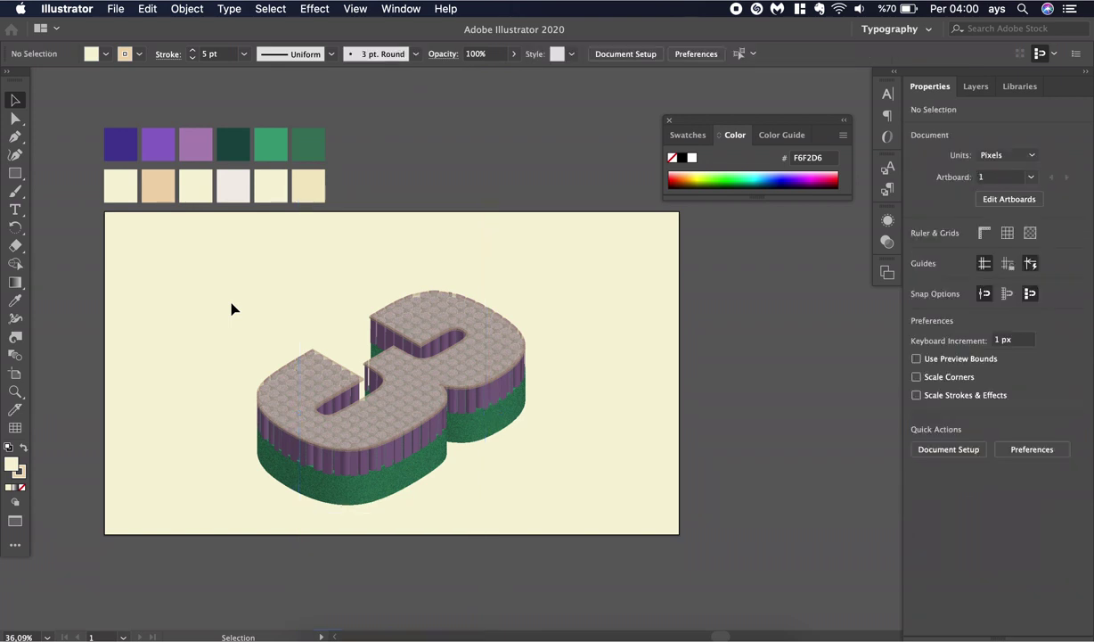
Try a 3D Rotate in the Off-Axis Front position on all the stacked 3 layers, with the preview turned on
drag(552, 248, 258, 486)
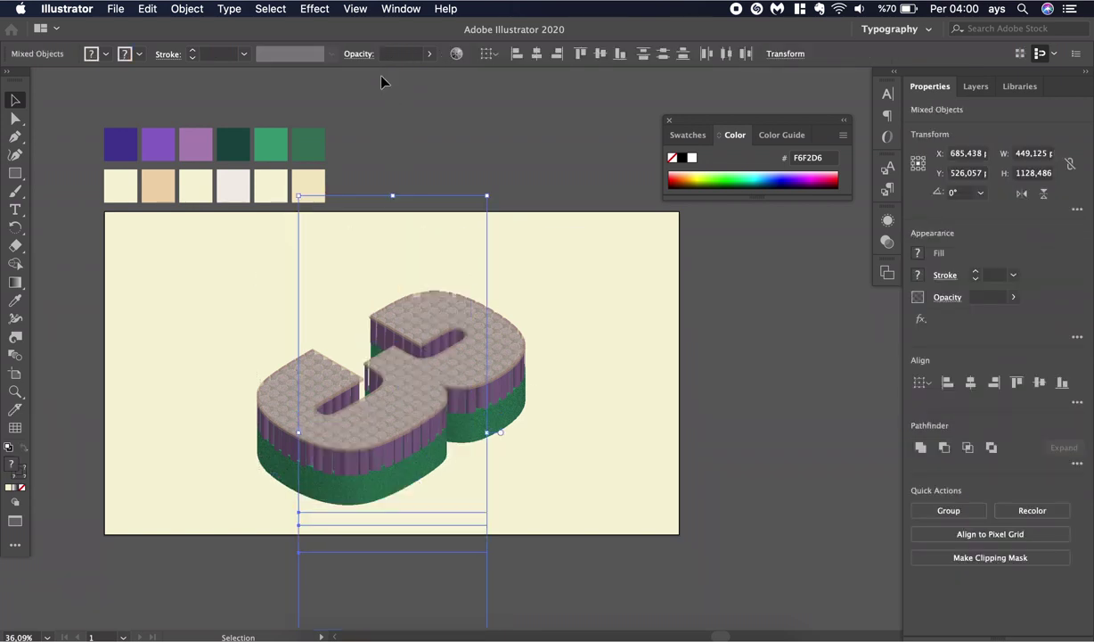
click(313, 8)
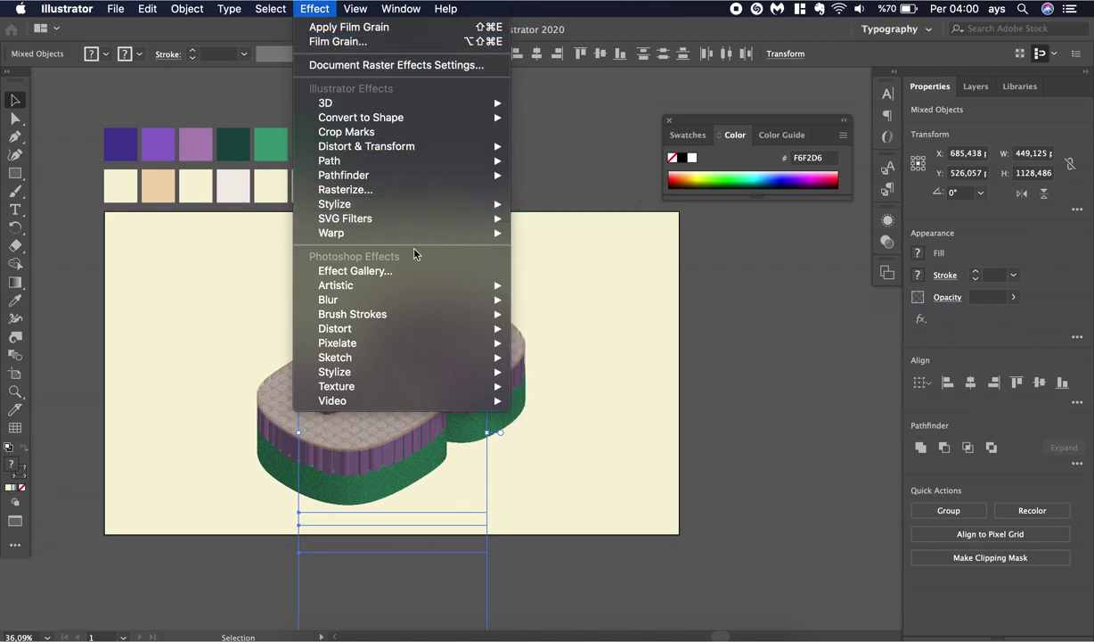
mouse_move(467, 101)
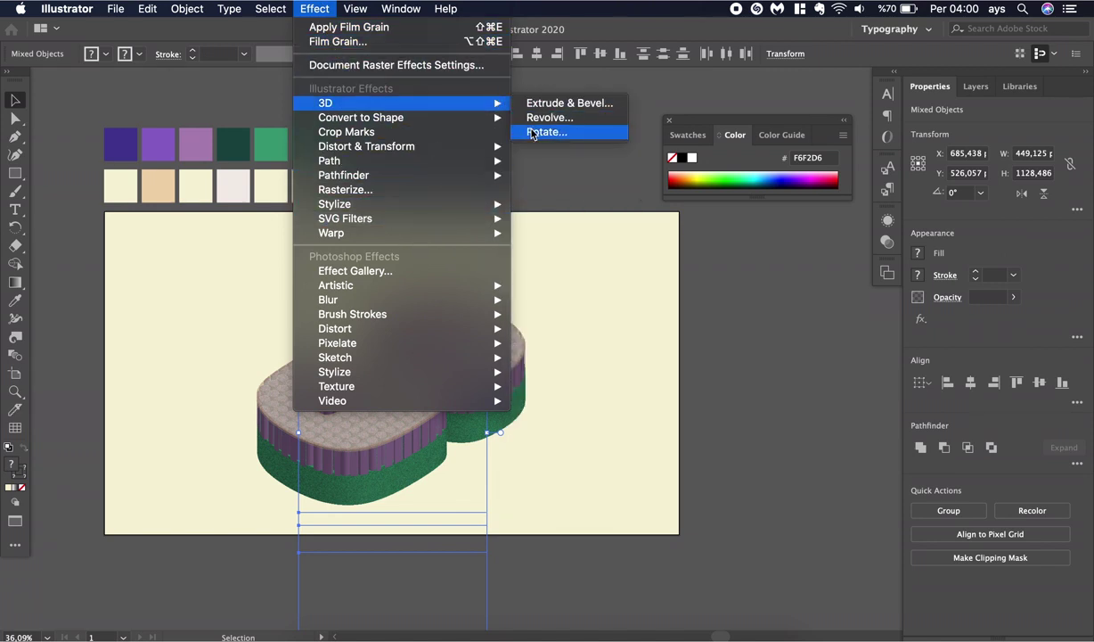
click(532, 133)
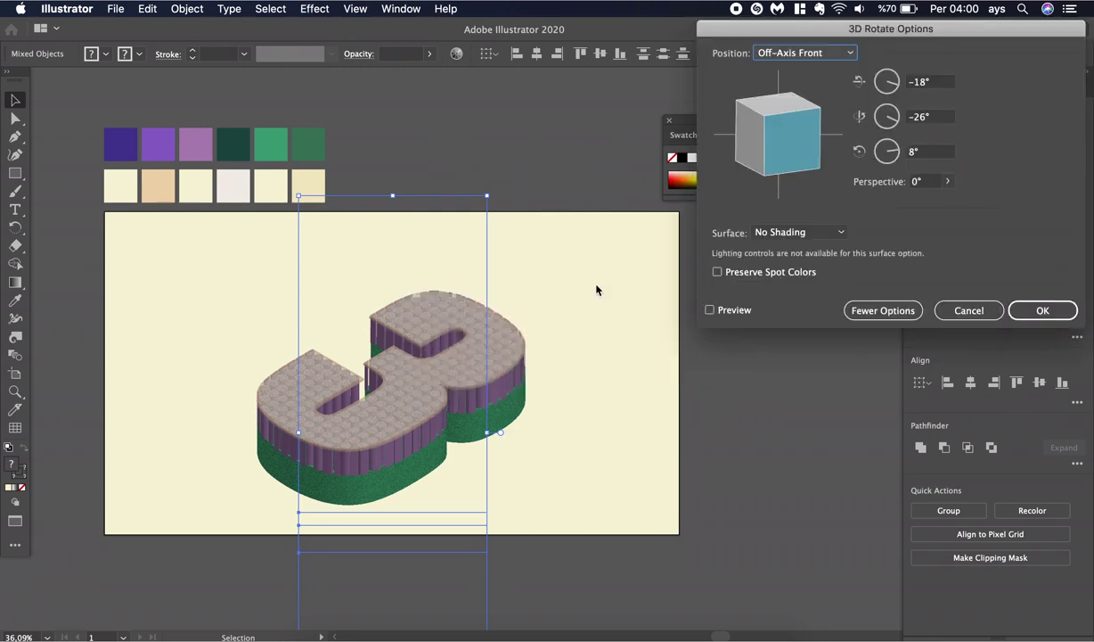
click(725, 312)
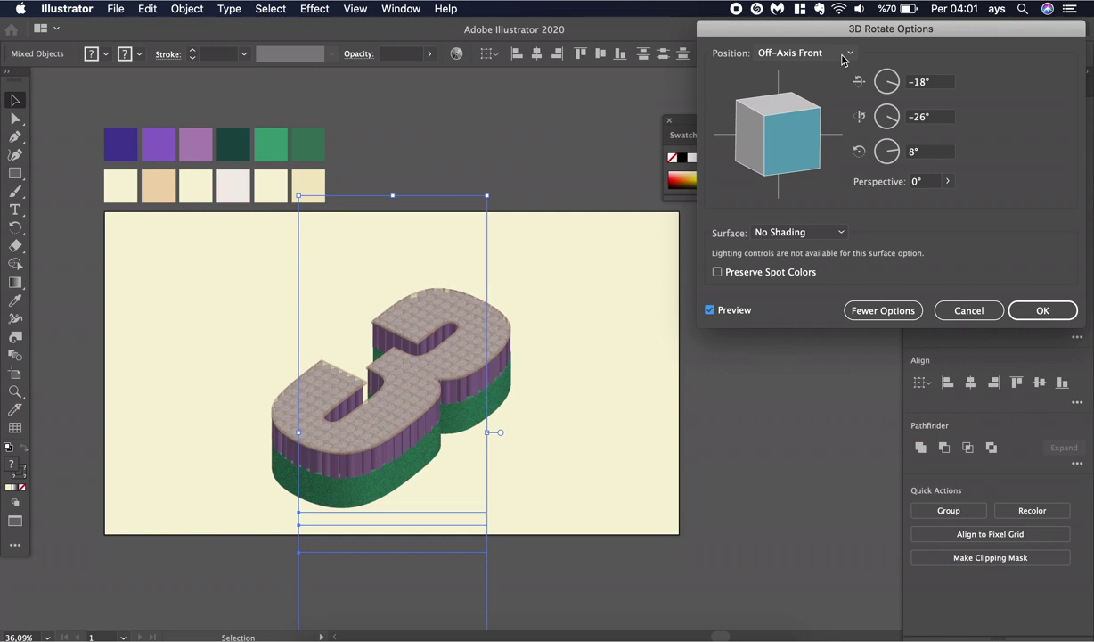
click(977, 312)
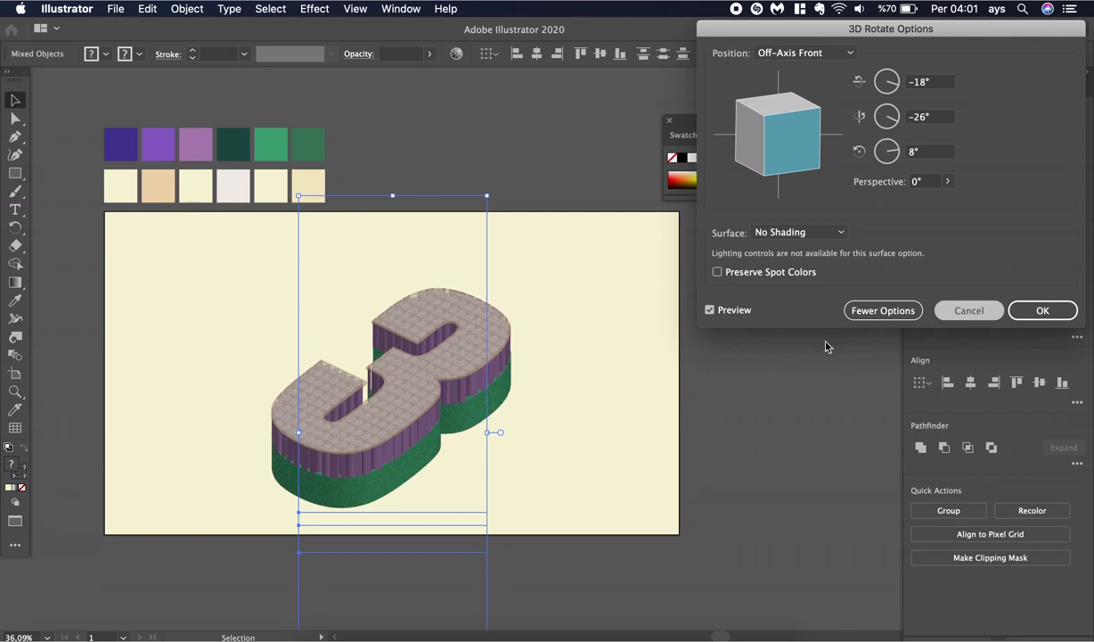
key(Return)
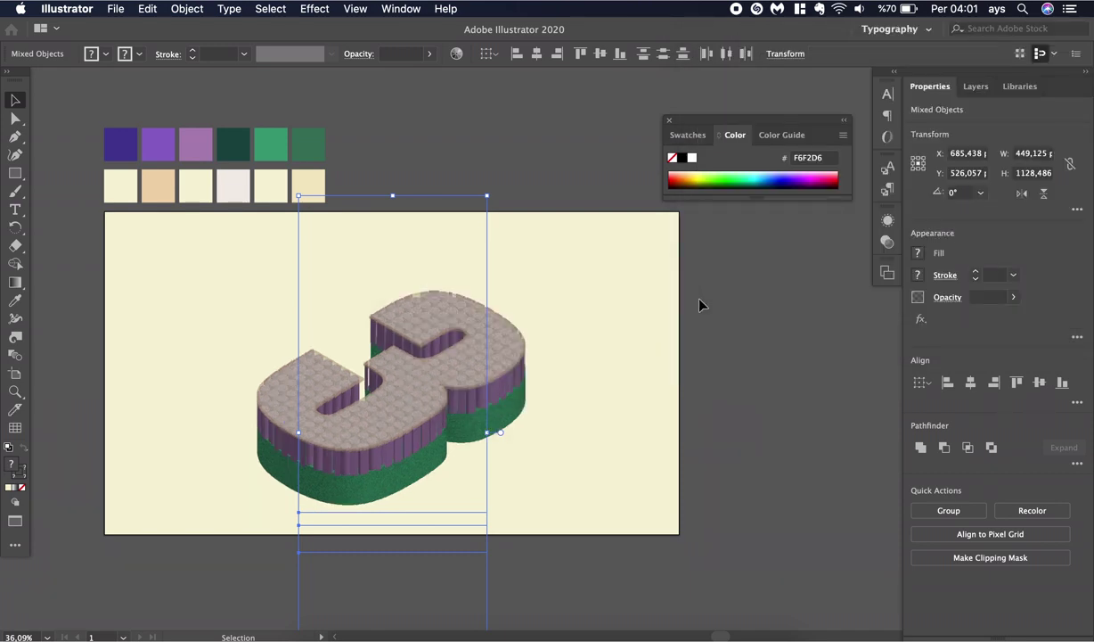
click(700, 305)
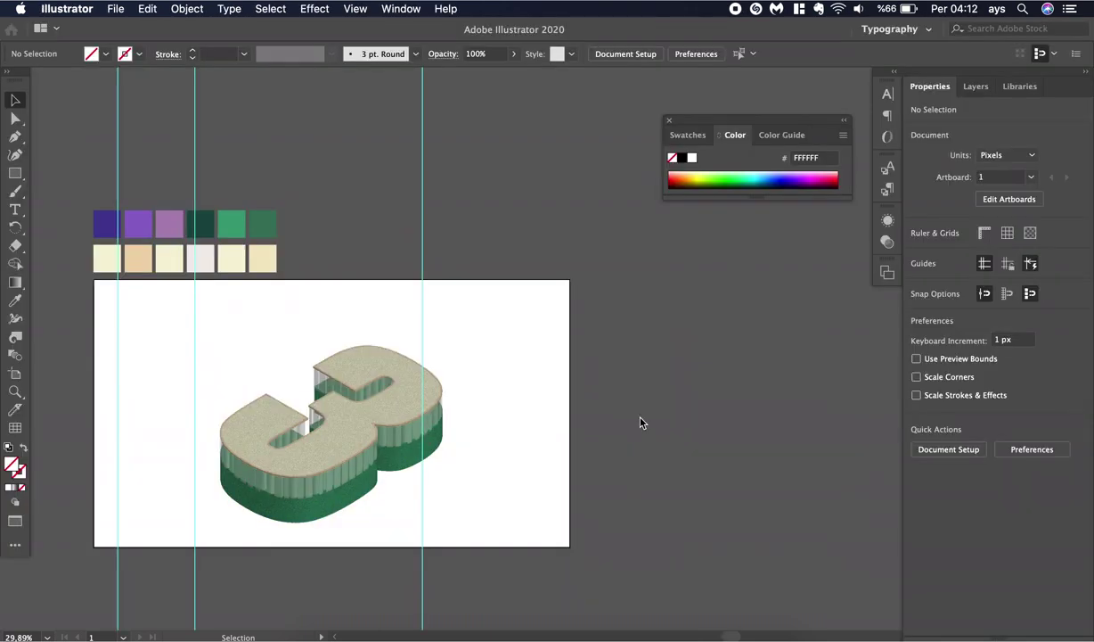
Select all the stacked 3 layers on the white artboard and expand their appearance
click(367, 374)
drag(393, 247, 283, 553)
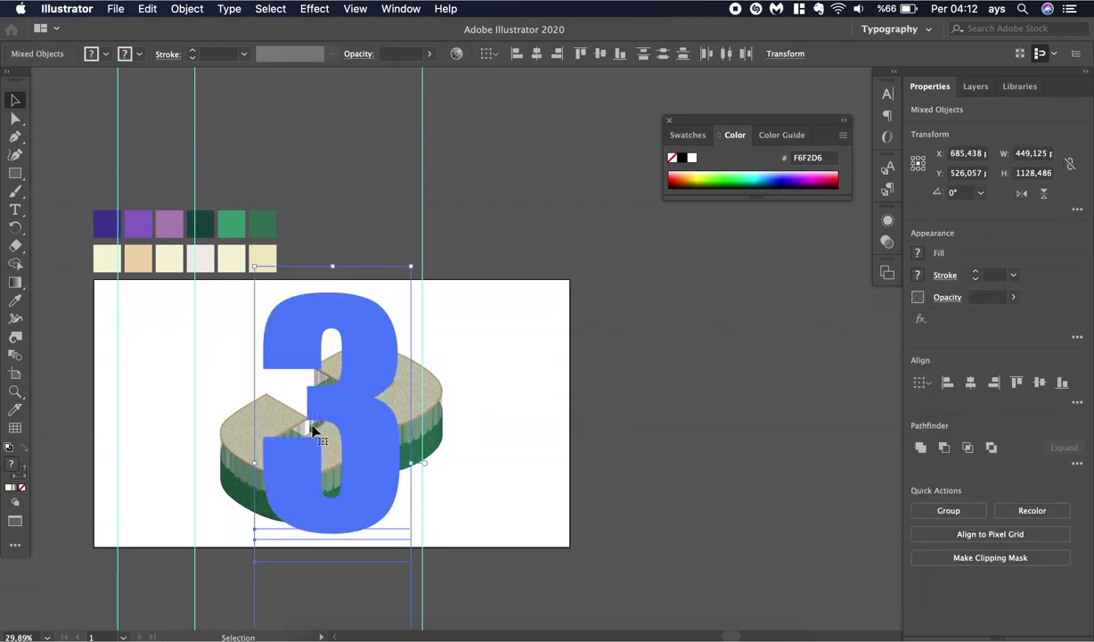
click(187, 9)
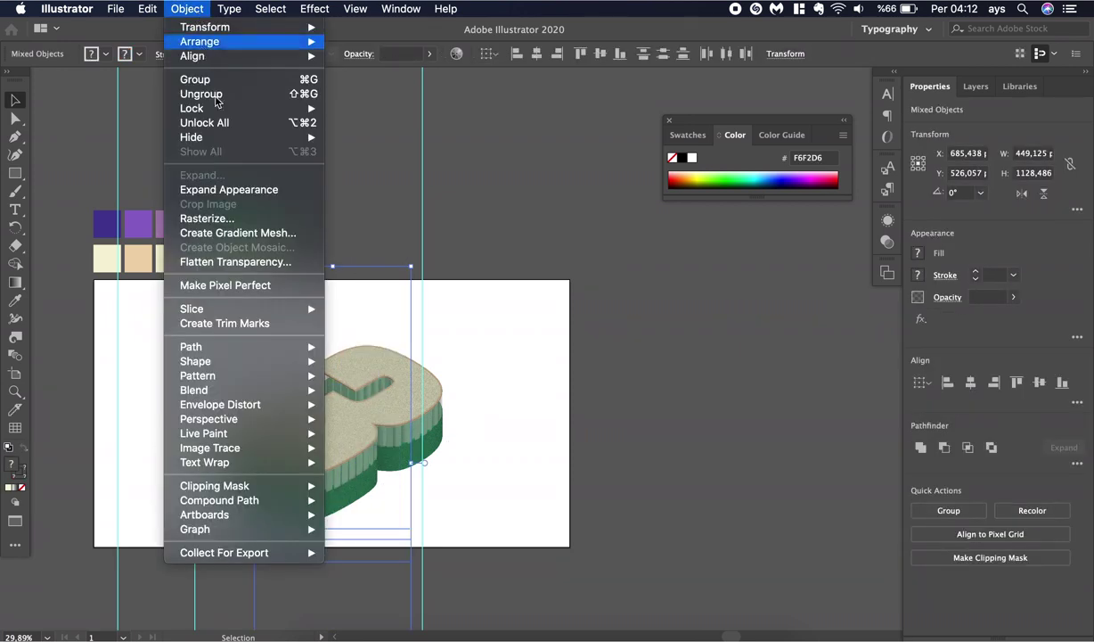
click(237, 189)
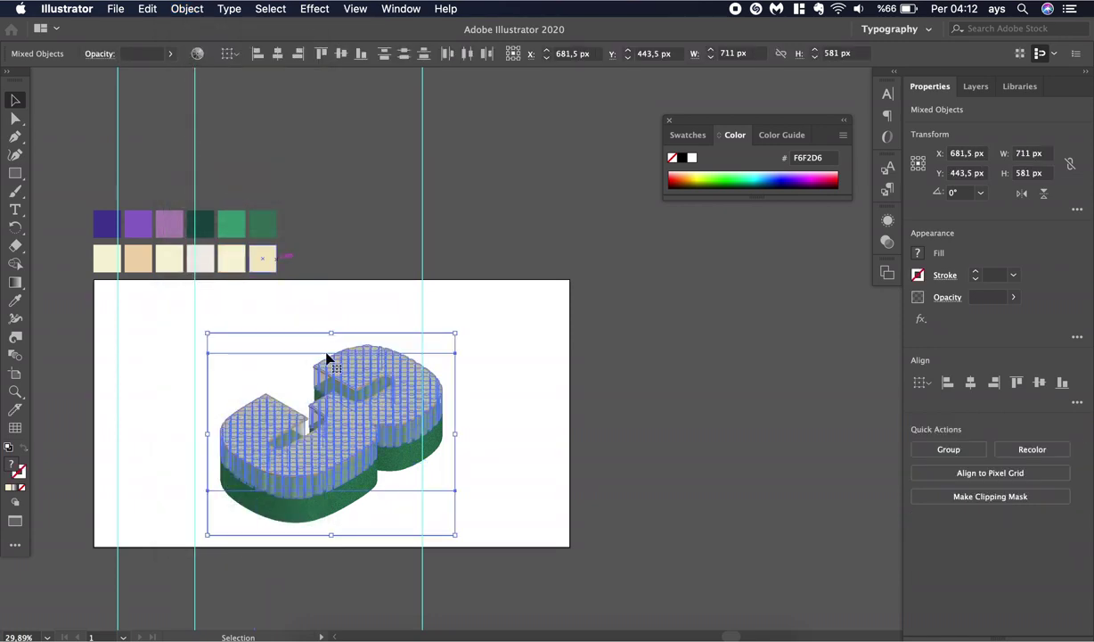
scroll(343, 410, down, 5)
scroll(343, 413, down, 4)
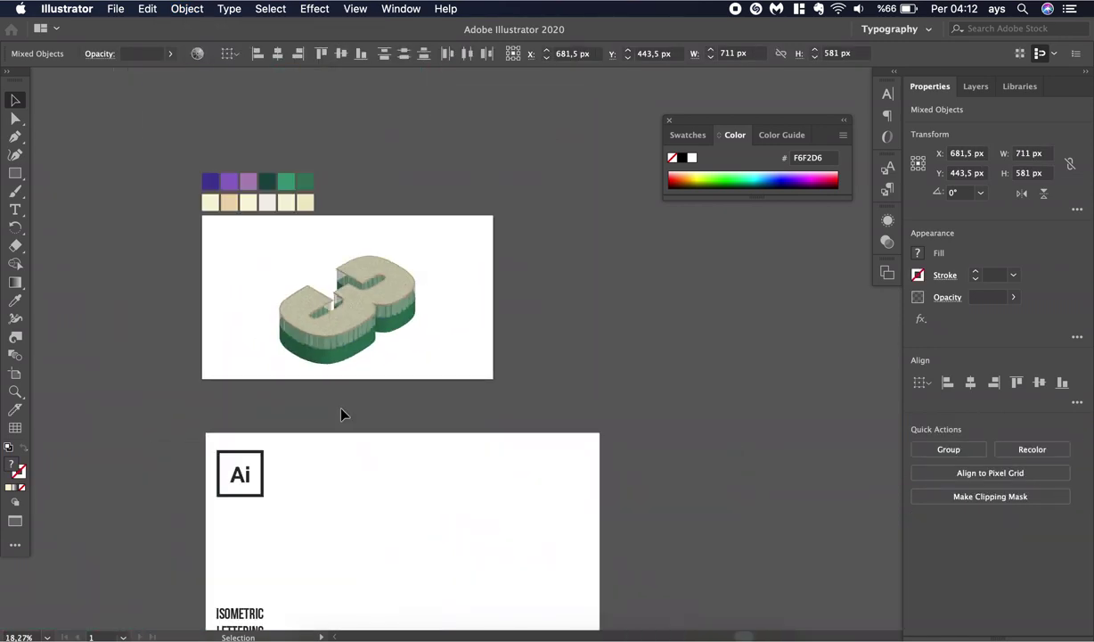
Place a copy of the stacked 3 on the Isometric Lettering artboard and bring it to the front
scroll(343, 413, down, 4)
drag(345, 169, 403, 416)
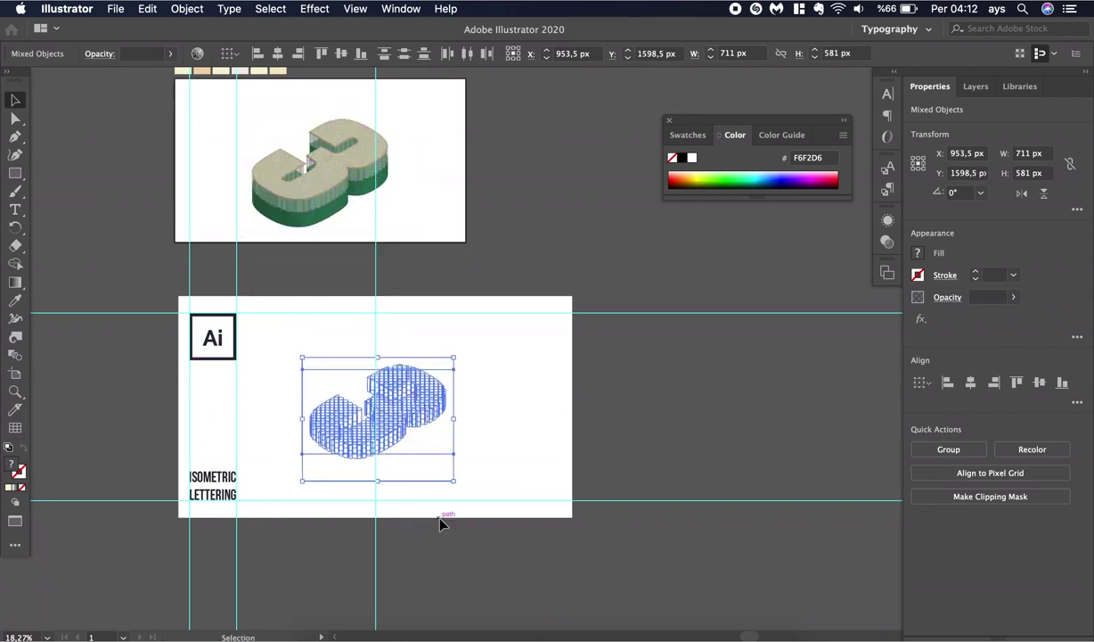
right_click(407, 421)
mouse_move(511, 569)
click(575, 562)
Enlarge the copied 3 proportionally to about 1254 × 1025 px, nudge it up 50 px, and deselect it
drag(453, 480, 511, 526)
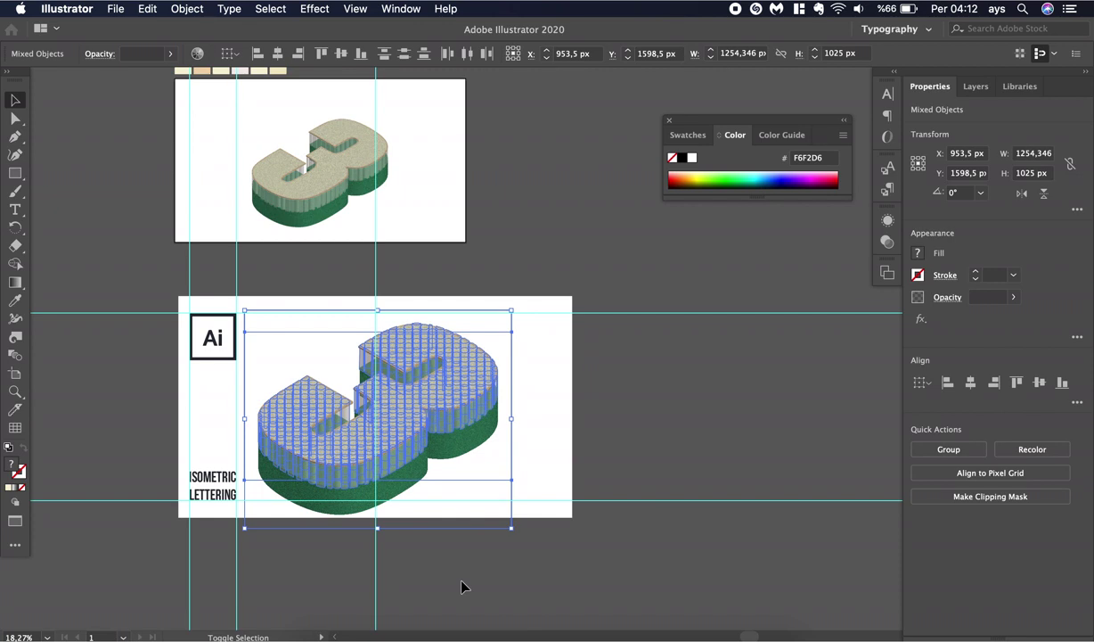
key(shift+Up)
key(shift+Up)
key(shift+Up)
key(shift+Up)
key(shift+Up)
key(shift+Left)
key(shift+Left)
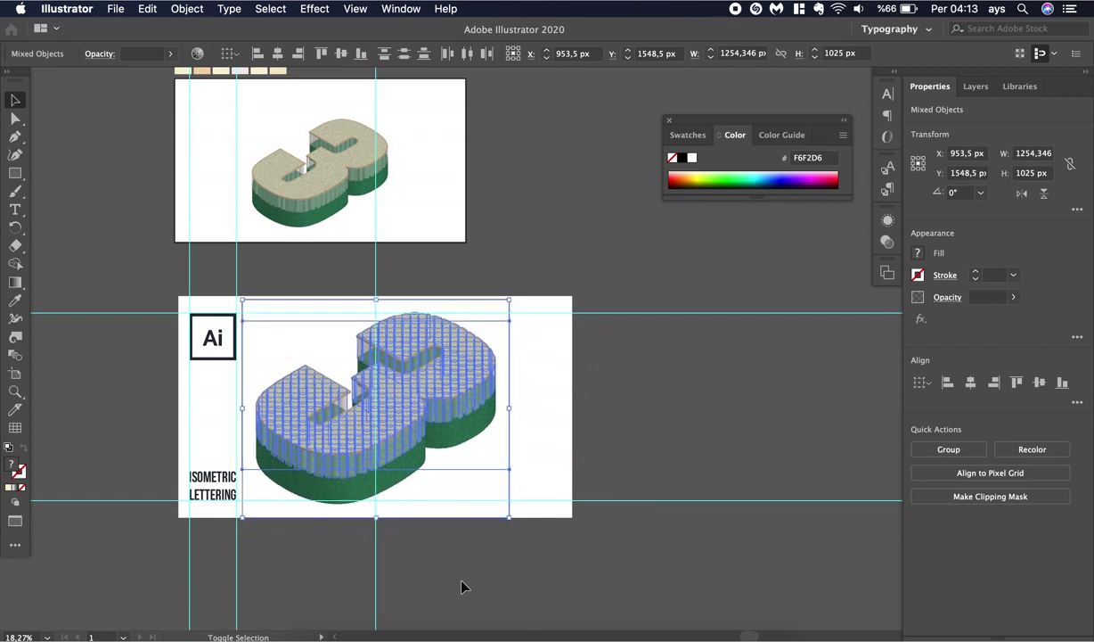
key(shift+Right)
click(472, 583)
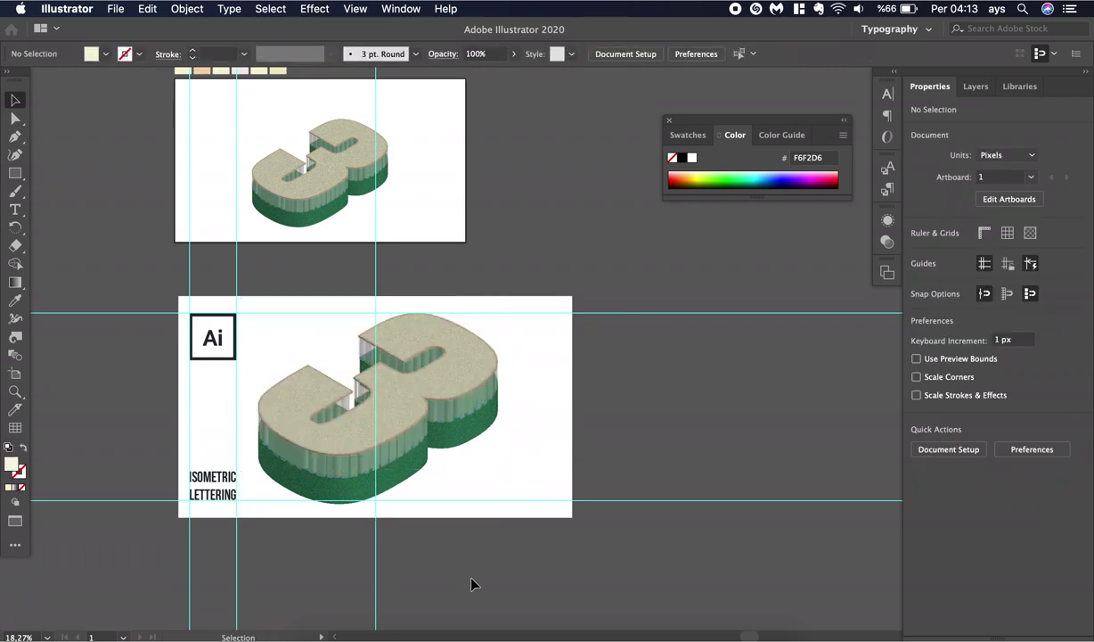
Add a 2 to the end of the artboard title so its second line reads LETTERING 2
scroll(281, 577, up, 4)
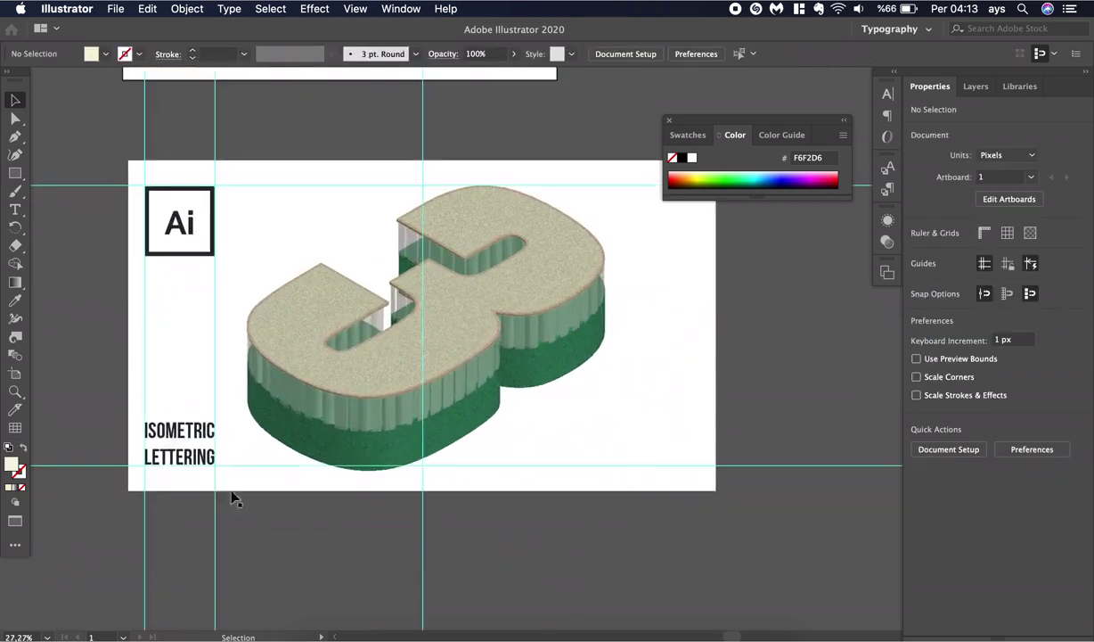
double_click(213, 464)
click(221, 466)
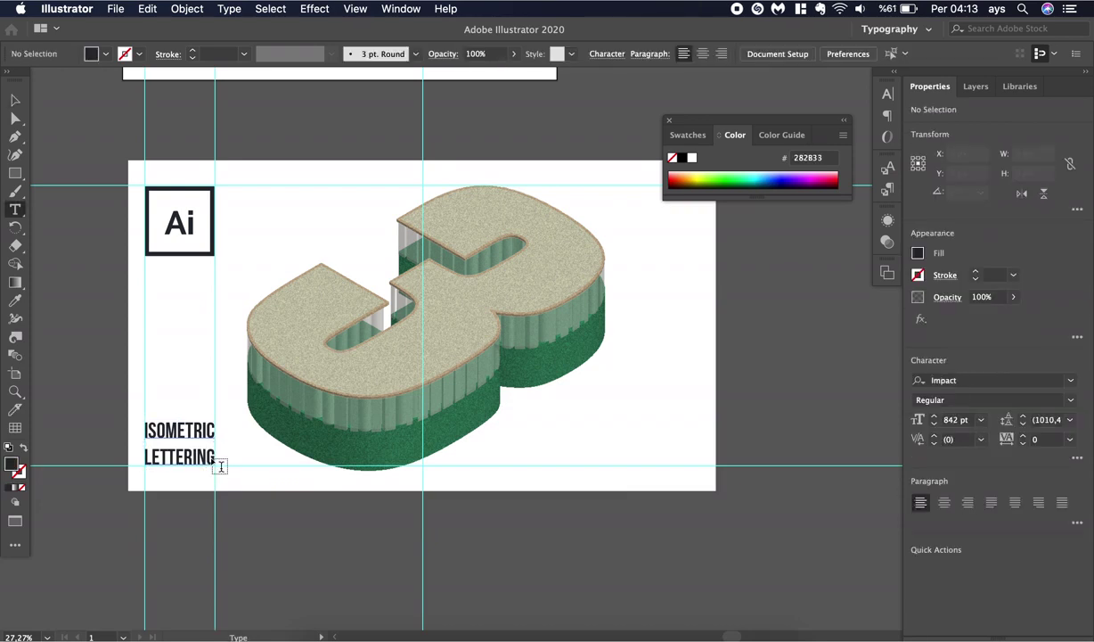
click(204, 457)
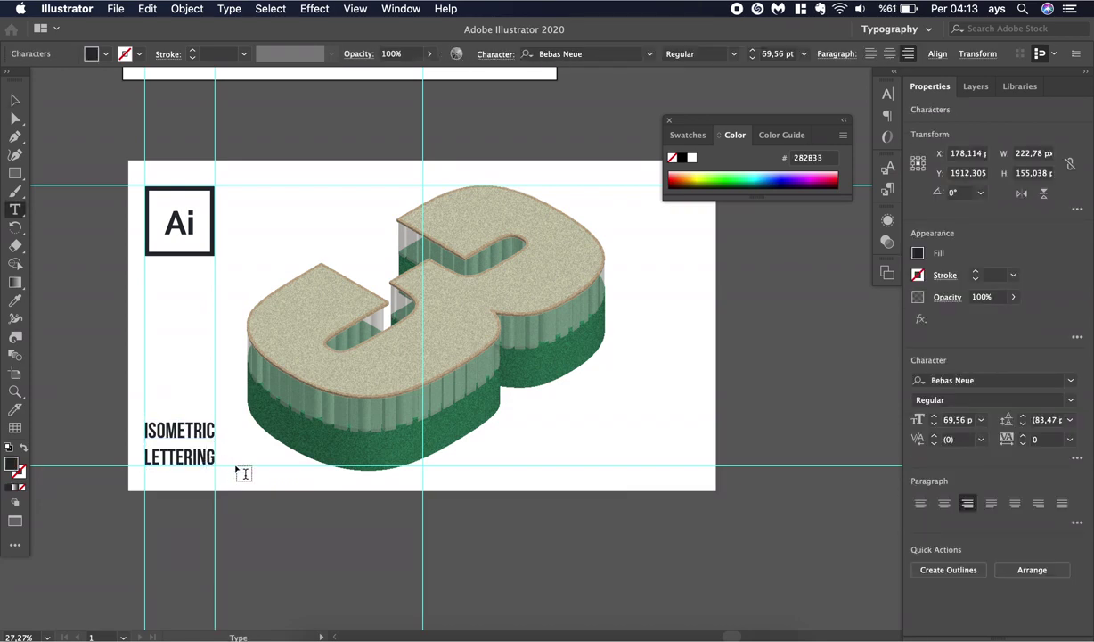
text(2)
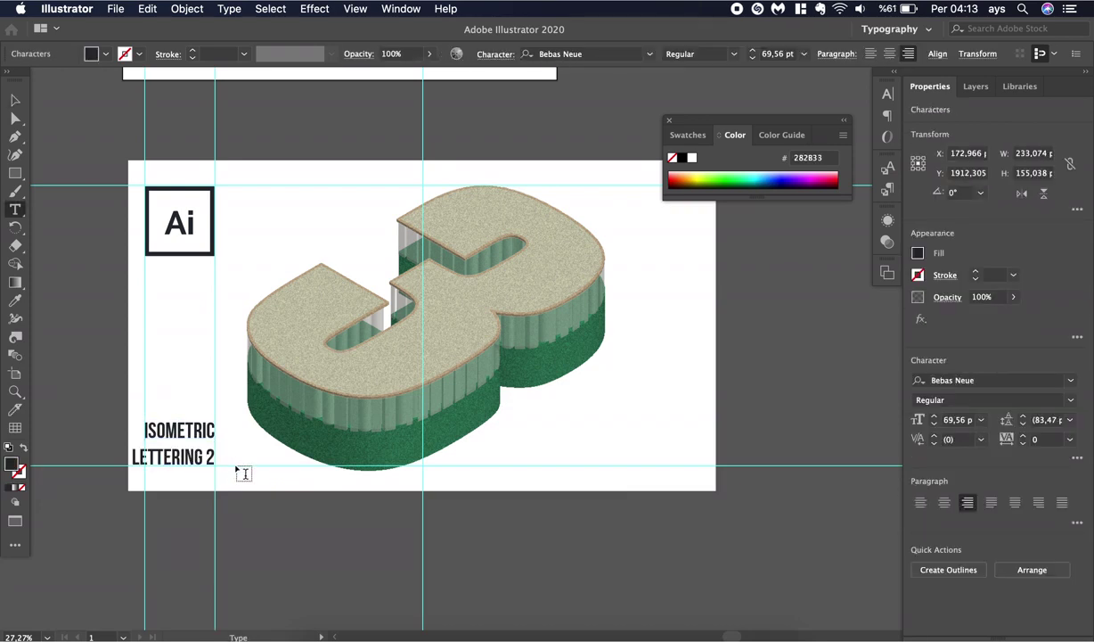
Set the LETTERING 2 line's tracking to -20 and its font size to 63 pt, and deselect the title
triple_click(172, 456)
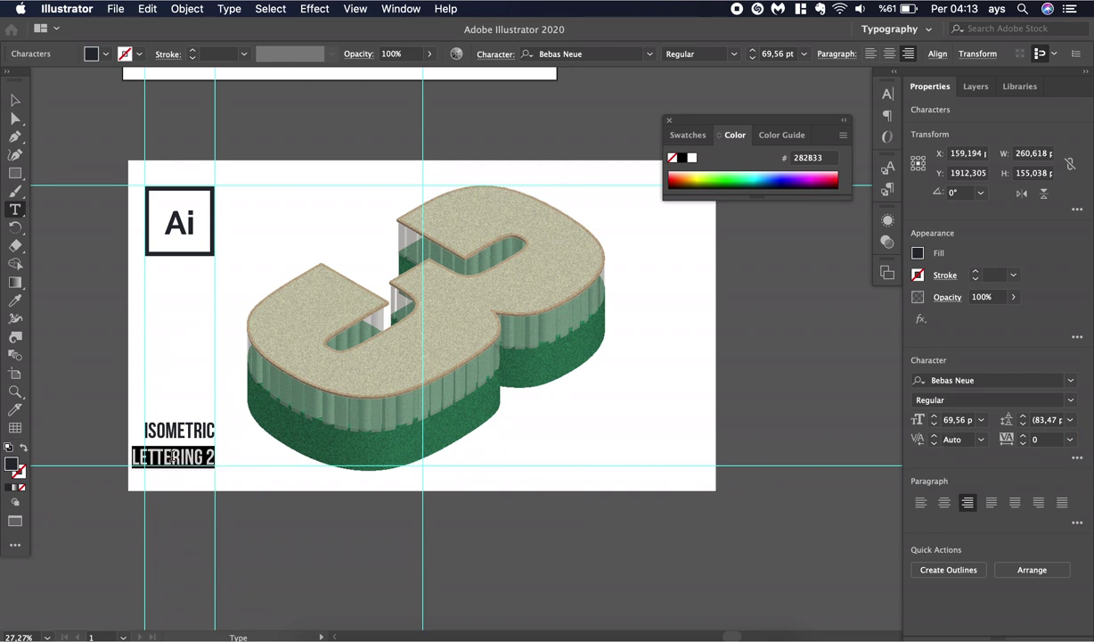
key(alt+Left)
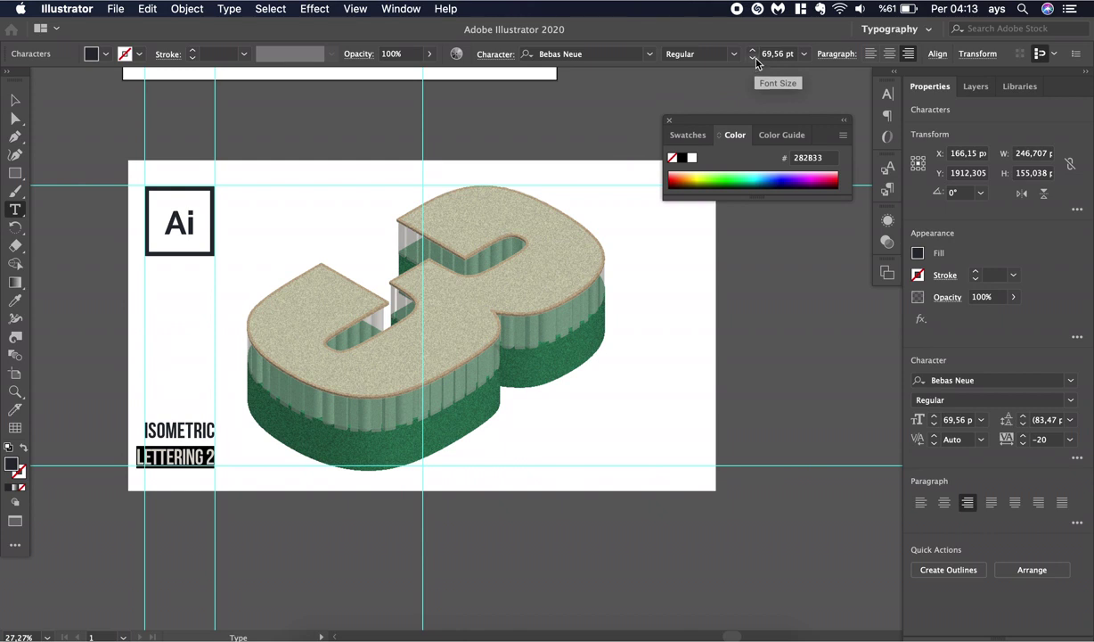
click(755, 59)
click(756, 59)
click(756, 59)
click(755, 58)
click(756, 59)
click(755, 59)
click(756, 59)
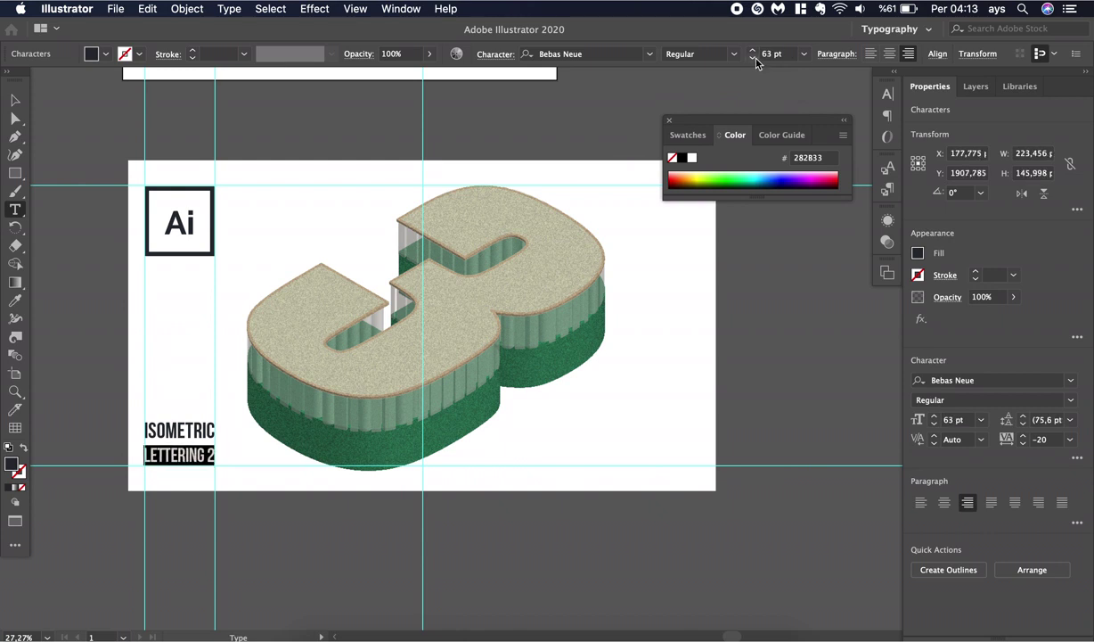
click(18, 99)
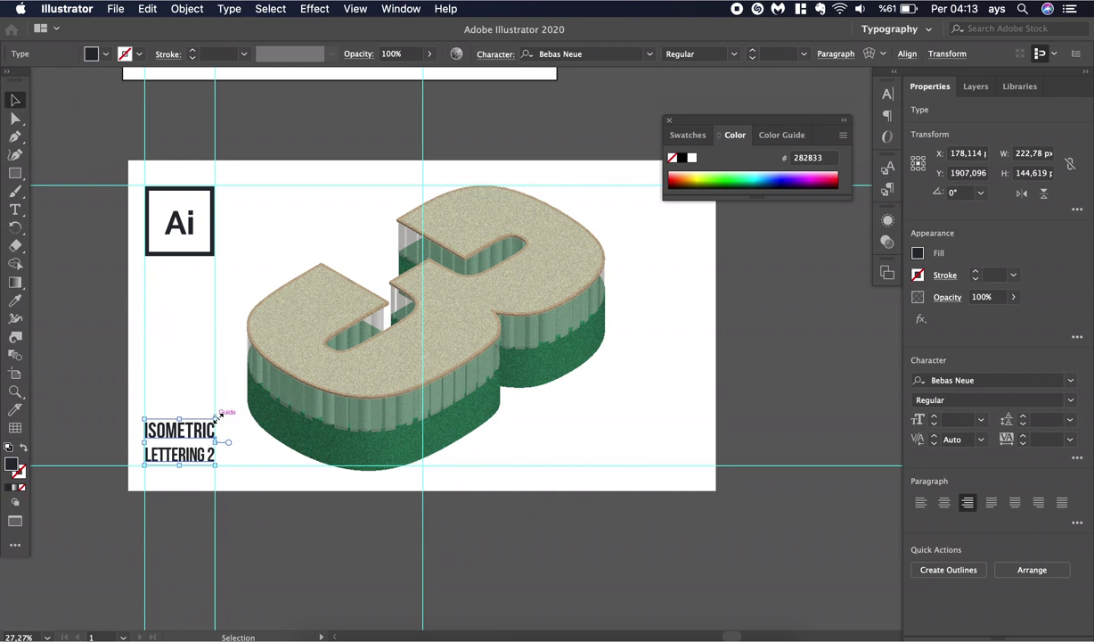
click(261, 531)
scroll(261, 531, down, 3)
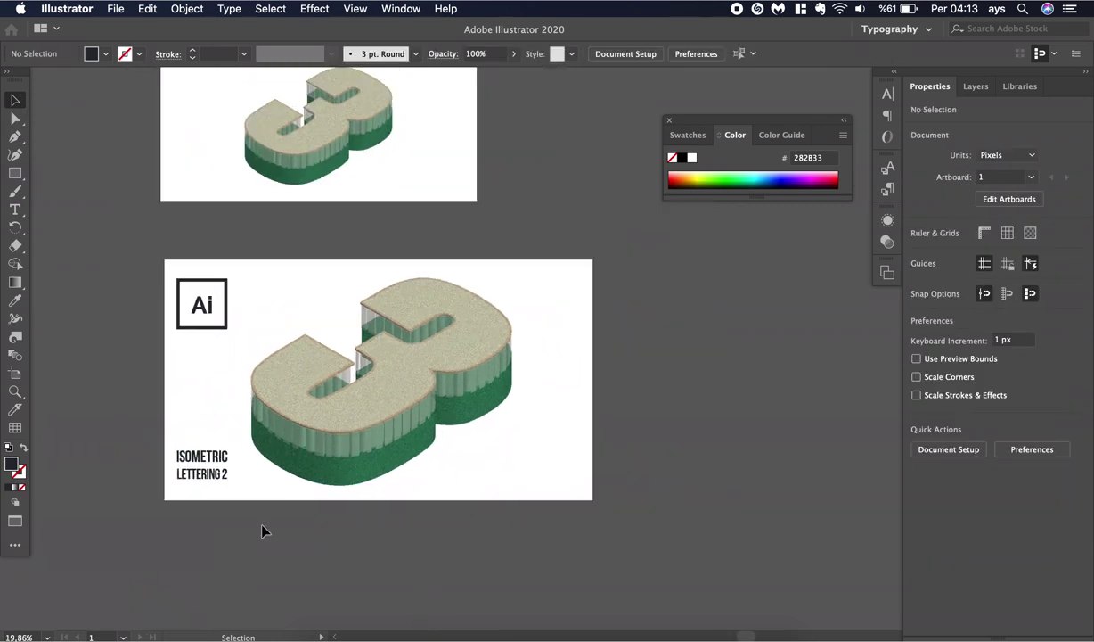